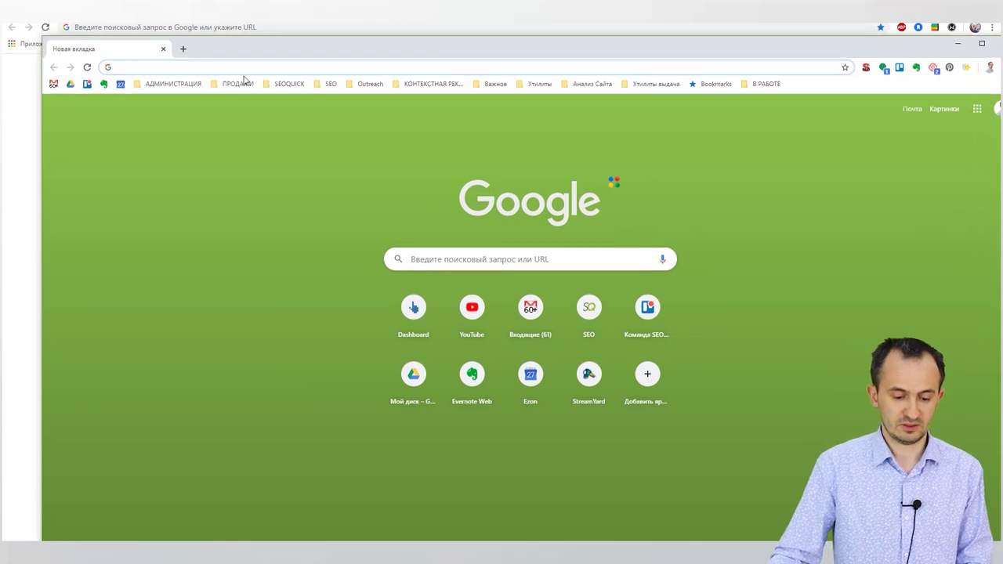
Move the smmplanner.com content-plan article tab into the browser window that holds the empty new tab.
{"action": "key", "text": "ctrl+w"}
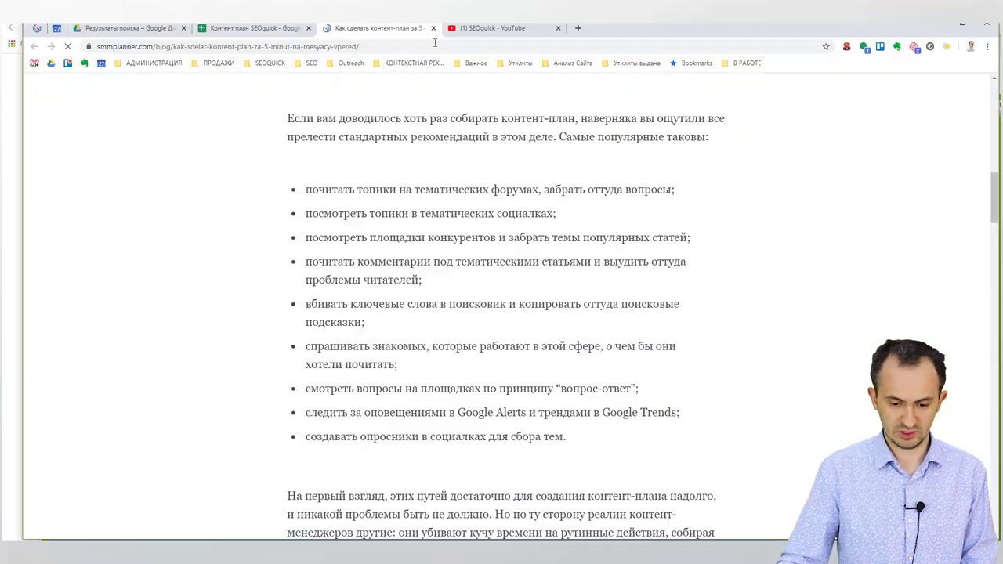
{"action": "left_click_drag", "start_coordinate": [369, 27], "coordinate": [54, 97]}
{"action": "left_click", "coordinate": [987, 37]}
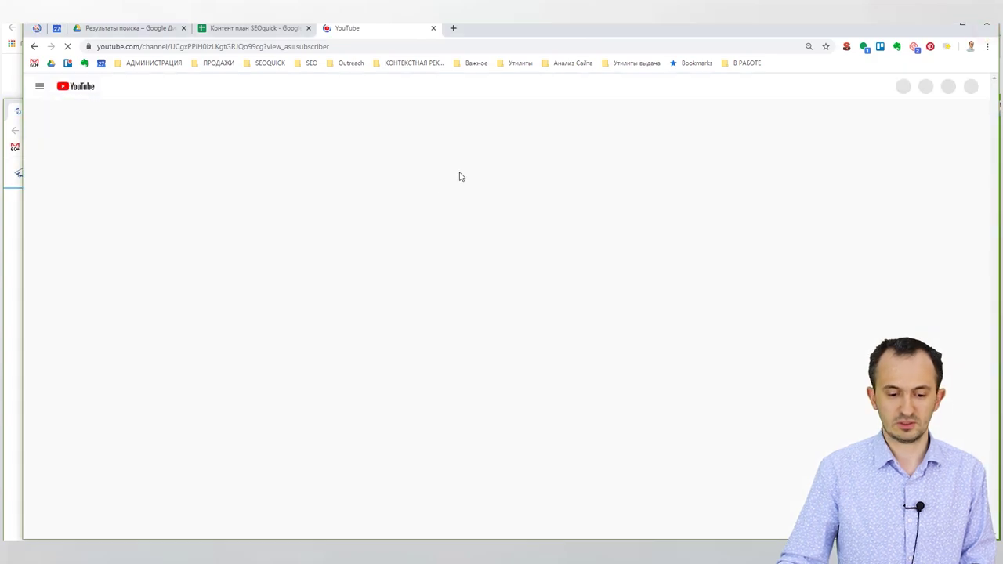
{"action": "key", "text": "alt+Tab"}
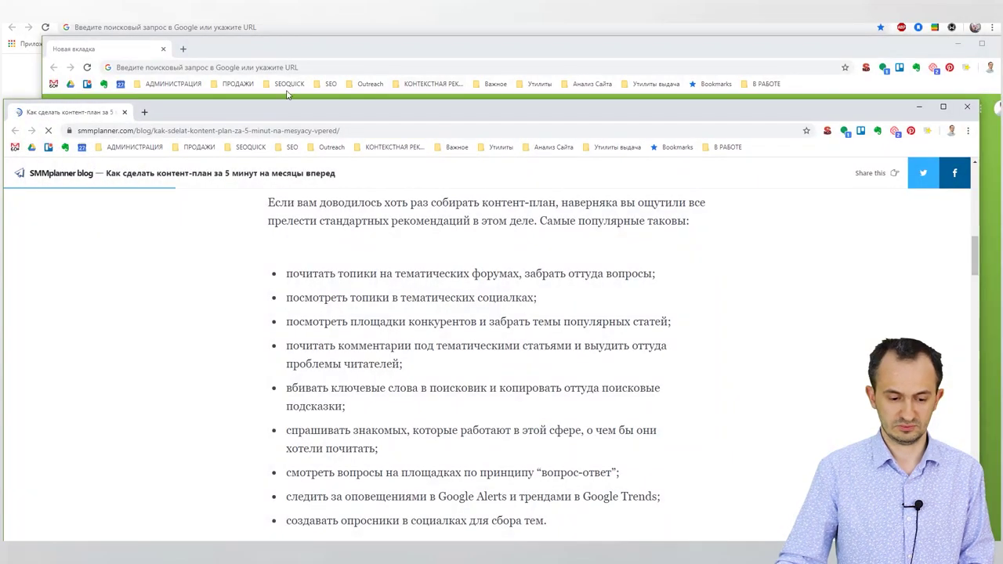
{"action": "left_click", "coordinate": [188, 49]}
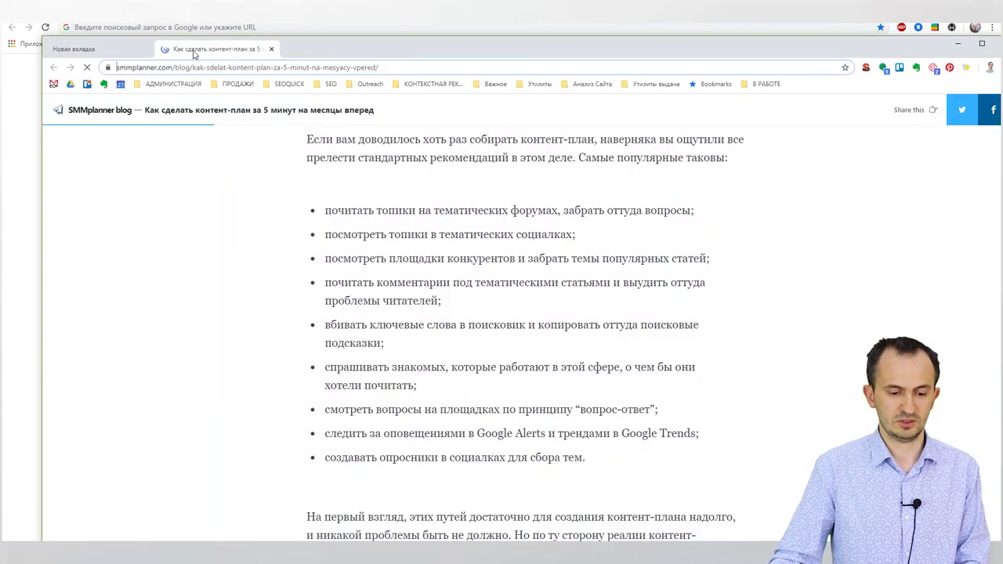
Open the Ahrefs website in the empty tab beside the article.
{"action": "left_click", "coordinate": [137, 48]}
{"action": "left_click", "coordinate": [251, 67]}
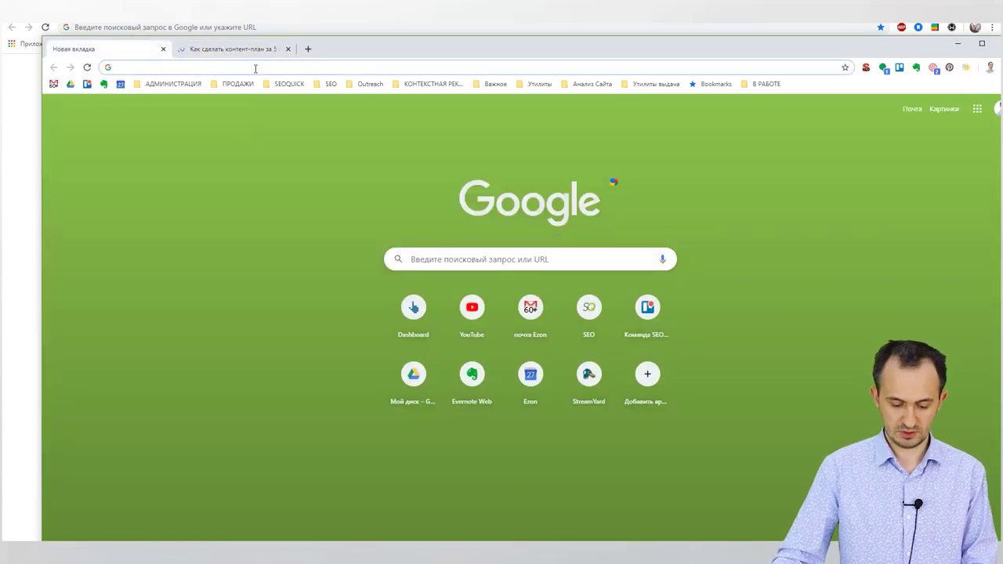
{"action": "type", "text": "ah"}
{"action": "key", "text": "Return"}
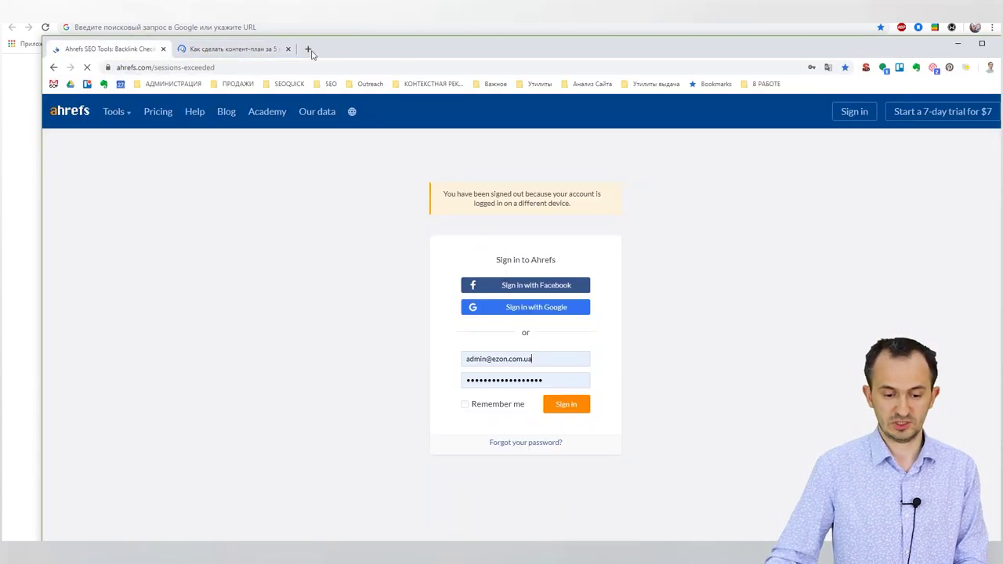
Open serpstat.com in a new tab and return to the Ahrefs tab.
{"action": "left_click", "coordinate": [307, 49]}
{"action": "type", "text": "serpstat.com"}
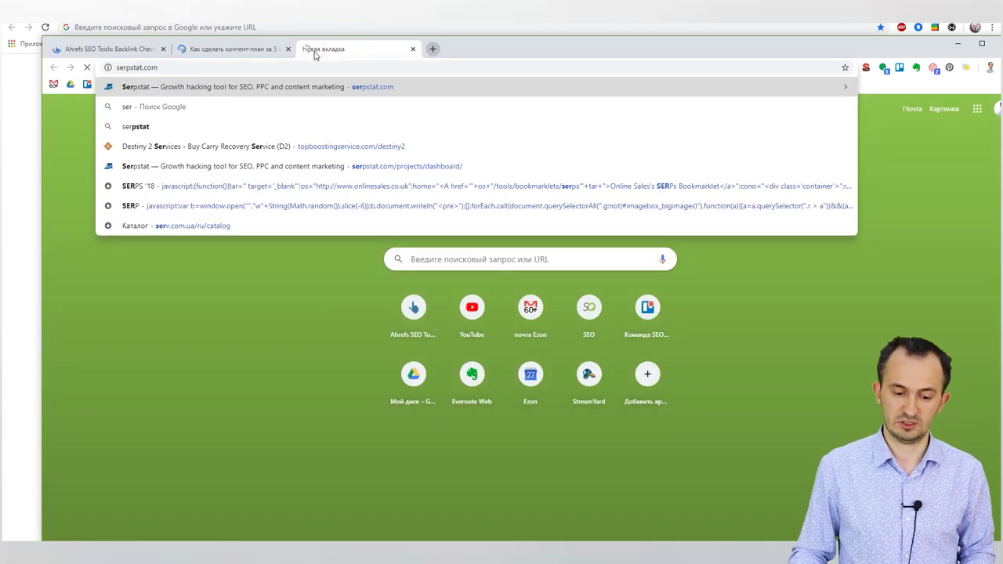
{"action": "key", "text": "Return"}
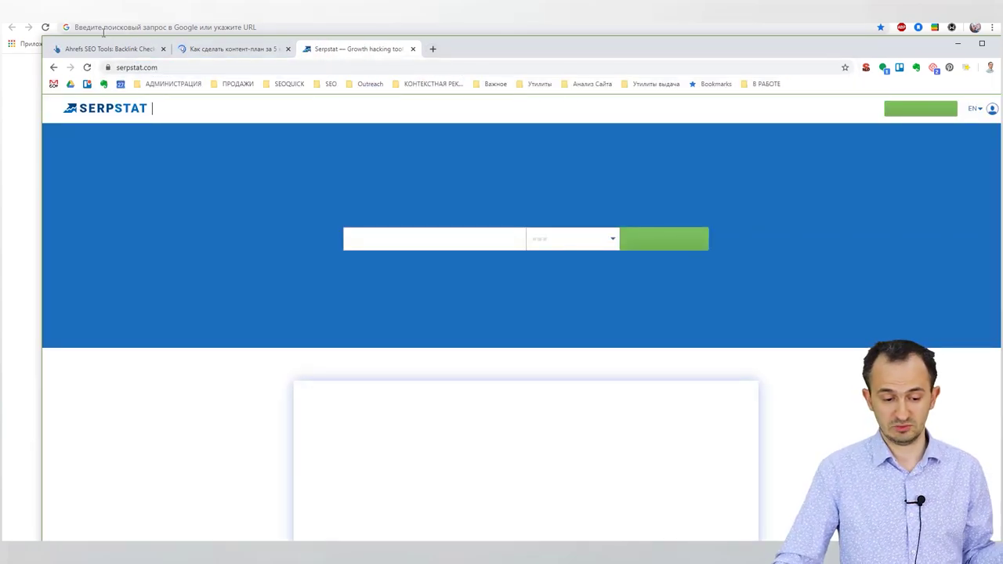
{"action": "left_click", "coordinate": [105, 48]}
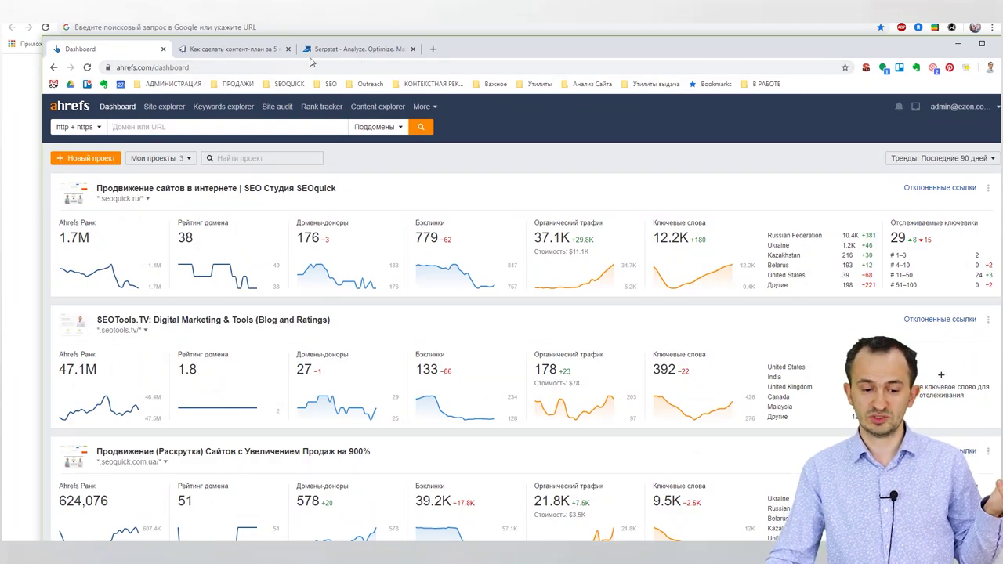
On Serpstat, dismiss the translation prompt, accept the cookie notice and sign in with the saved credentials and Remember me enabled.
{"action": "left_click", "coordinate": [353, 49]}
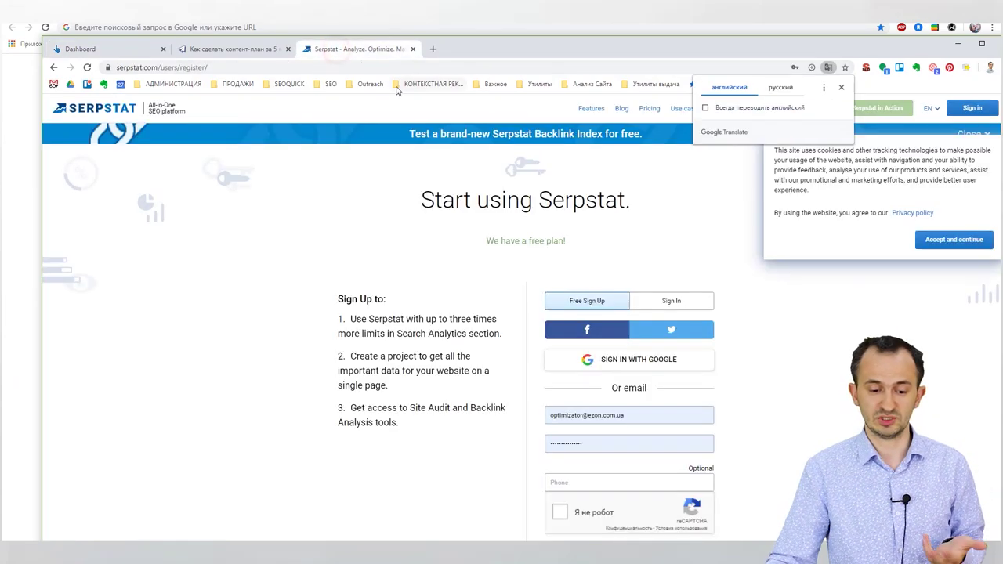
{"action": "left_click", "coordinate": [842, 87]}
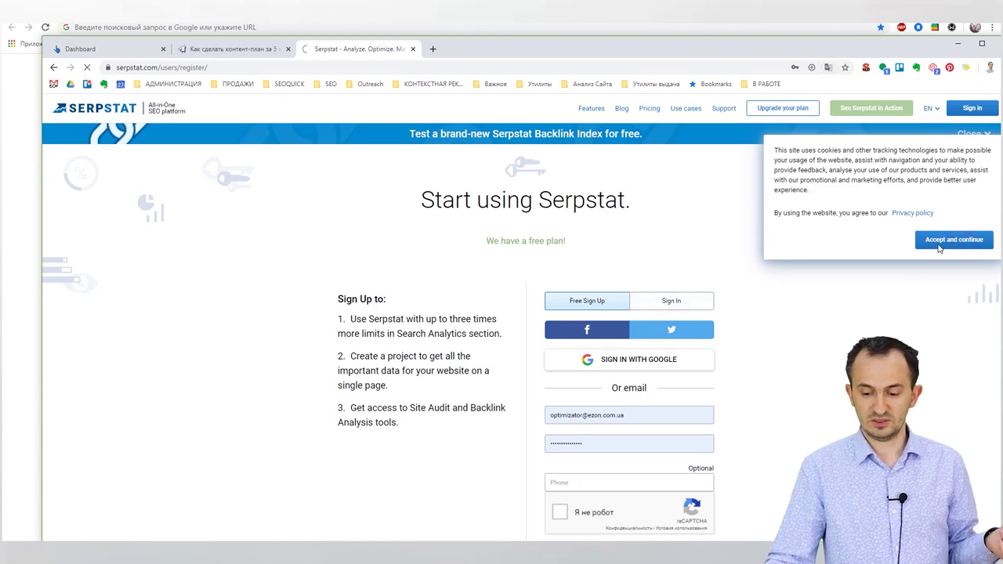
{"action": "left_click", "coordinate": [939, 245]}
{"action": "left_click", "coordinate": [972, 107]}
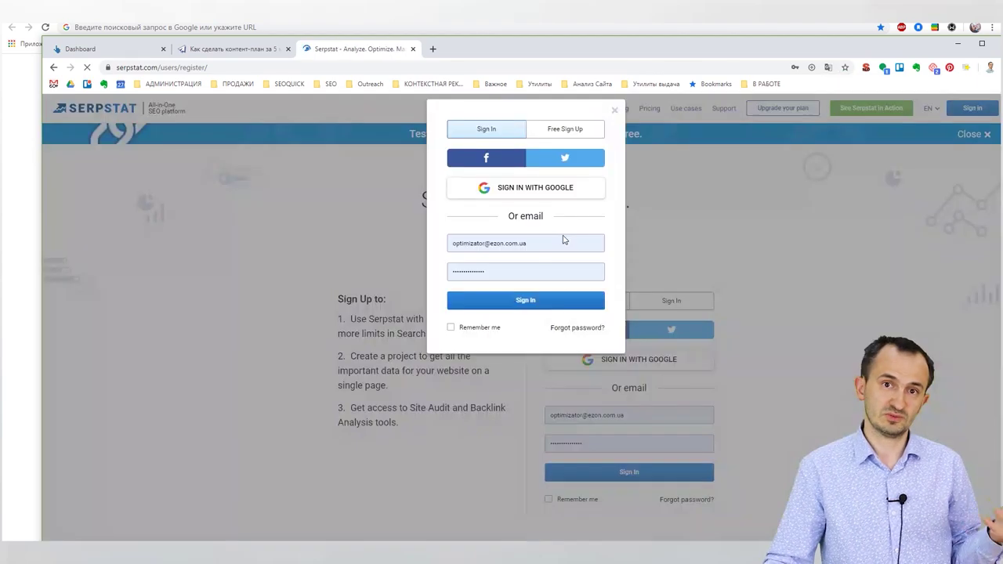
{"action": "left_click", "coordinate": [451, 327]}
{"action": "left_click", "coordinate": [492, 305]}
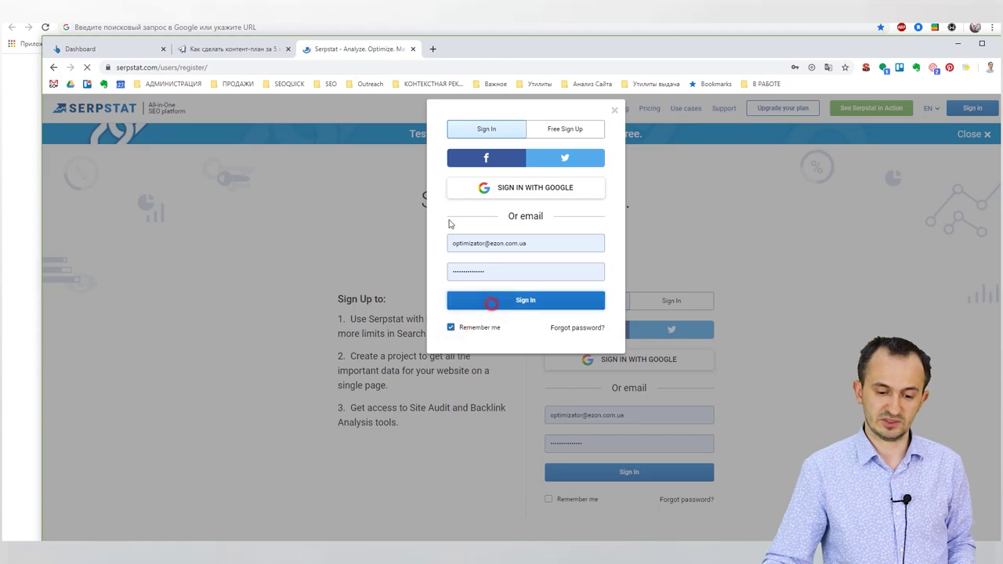
Search Google for "обучение маникюру" in a new tab.
{"action": "left_click", "coordinate": [433, 49]}
{"action": "type", "text": "kj.ex"}
{"action": "key", "text": "BackSpace"}
{"action": "key", "text": "BackSpace"}
{"action": "key", "text": "BackSpace"}
{"action": "key", "text": "BackSpace"}
{"action": "key", "text": "BackSpace"}
{"action": "type", "text": "обучение маникюру"}
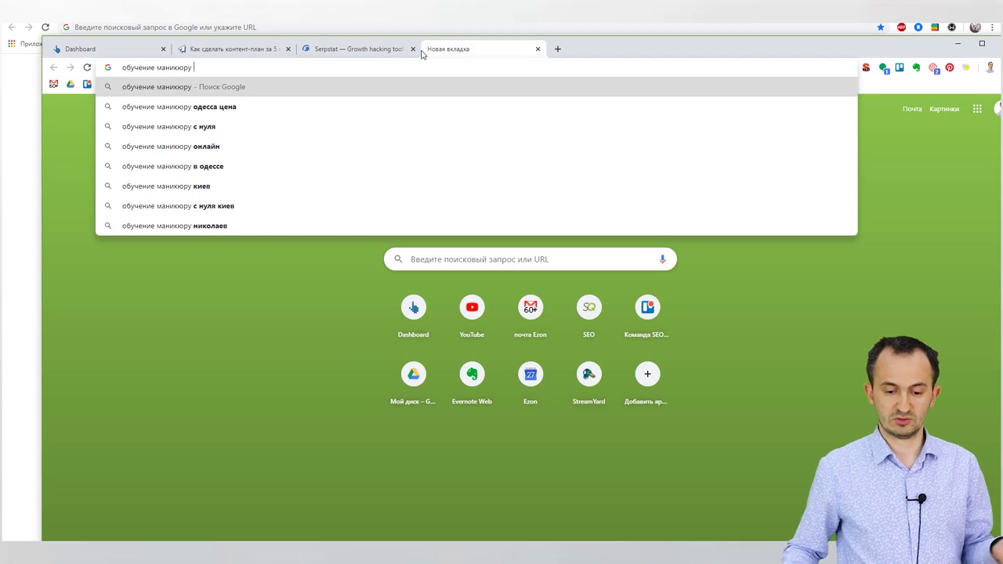
{"action": "key", "text": "Return"}
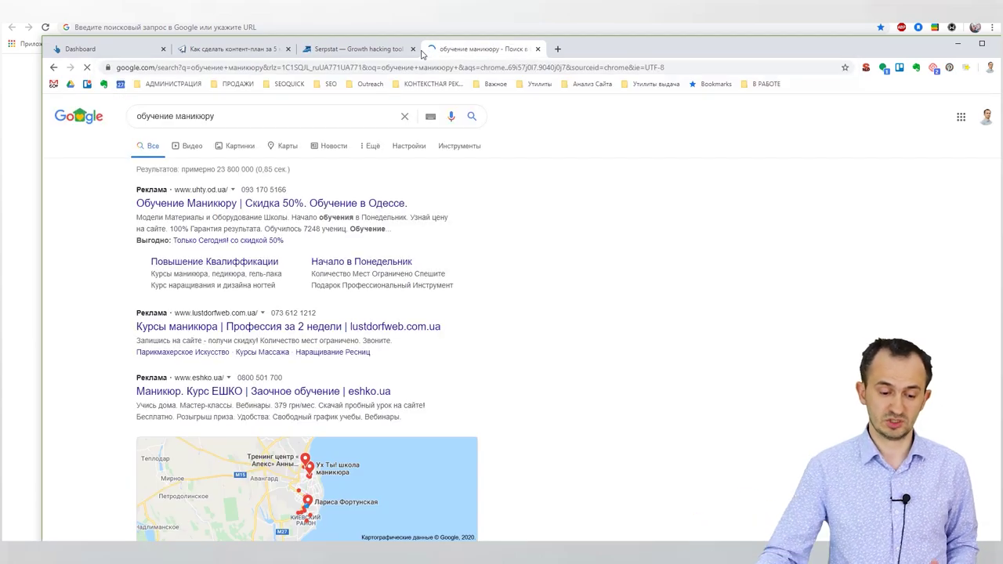
Look through the local, course and video results, and copy the query "обучение маникюру".
{"action": "scroll", "coordinate": [497, 358], "scroll_direction": "down", "scroll_amount": 15}
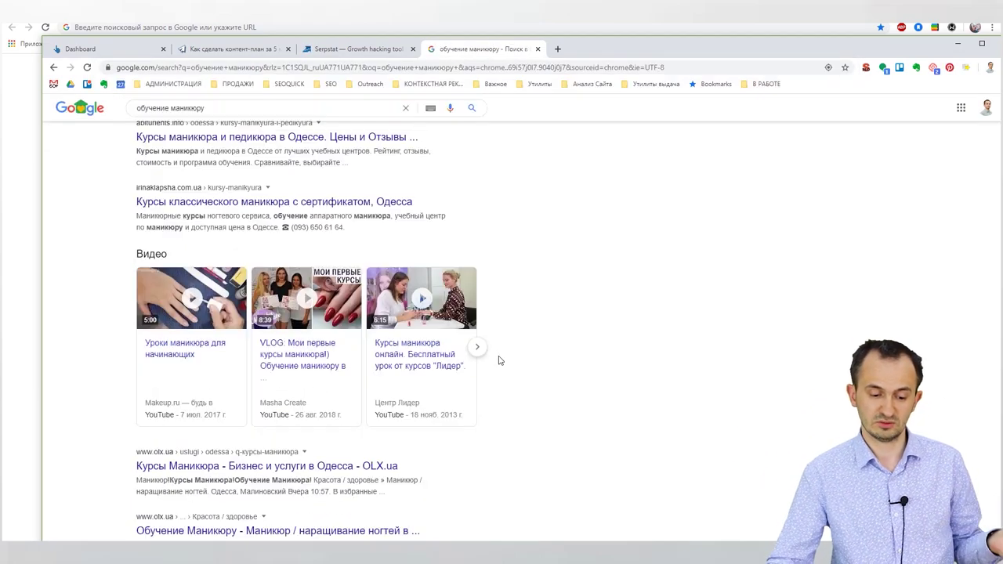
{"action": "scroll", "coordinate": [498, 361], "scroll_direction": "up", "scroll_amount": 4}
{"action": "scroll", "coordinate": [502, 364], "scroll_direction": "up", "scroll_amount": 3}
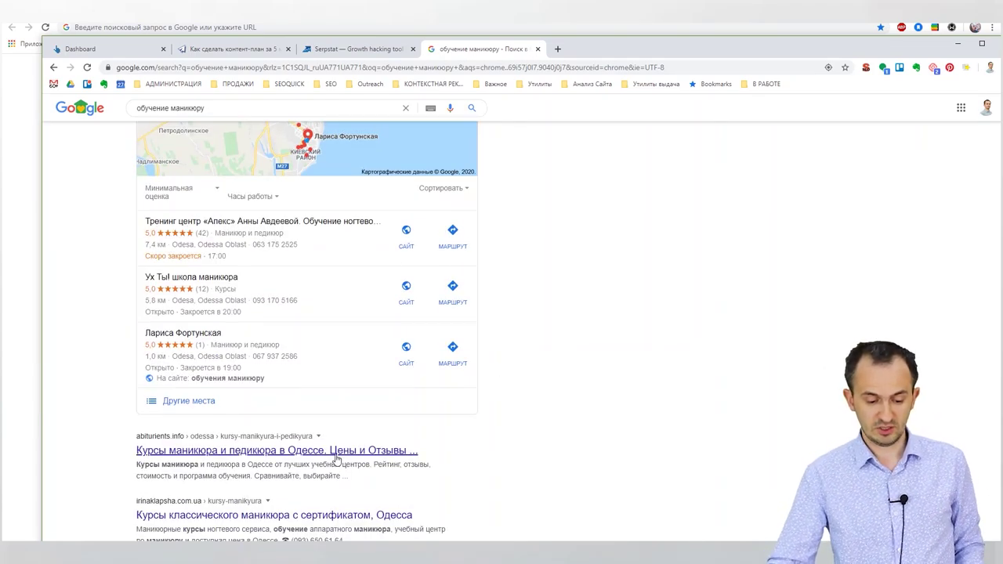
{"action": "scroll", "coordinate": [340, 457], "scroll_direction": "down", "scroll_amount": 2}
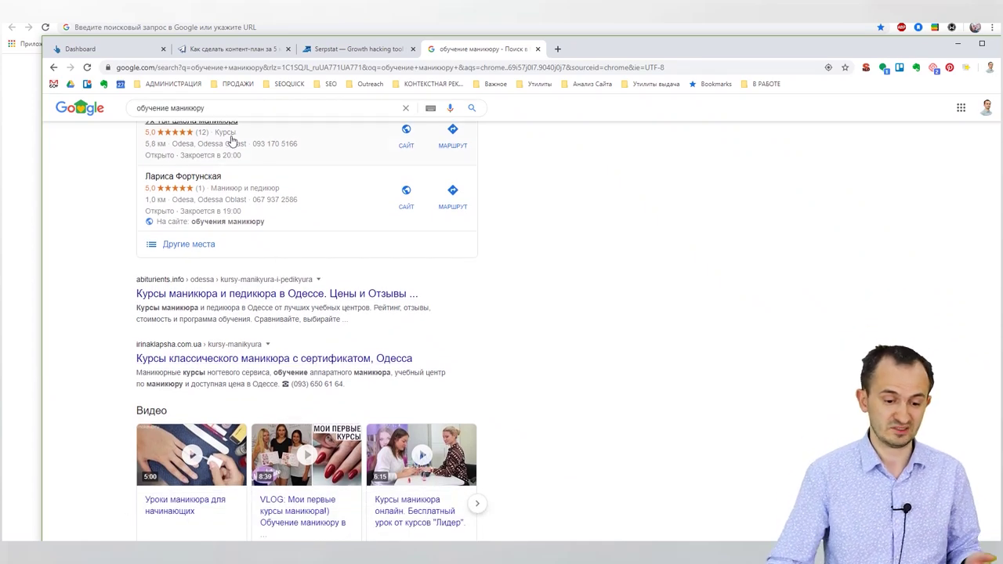
{"action": "triple_click", "coordinate": [228, 107]}
{"action": "key", "text": "ctrl+c"}
Open seoquick.com.ua in a new tab and go through its blog to the utilities (УТИЛИТЫ) page.
{"action": "left_click", "coordinate": [558, 49]}
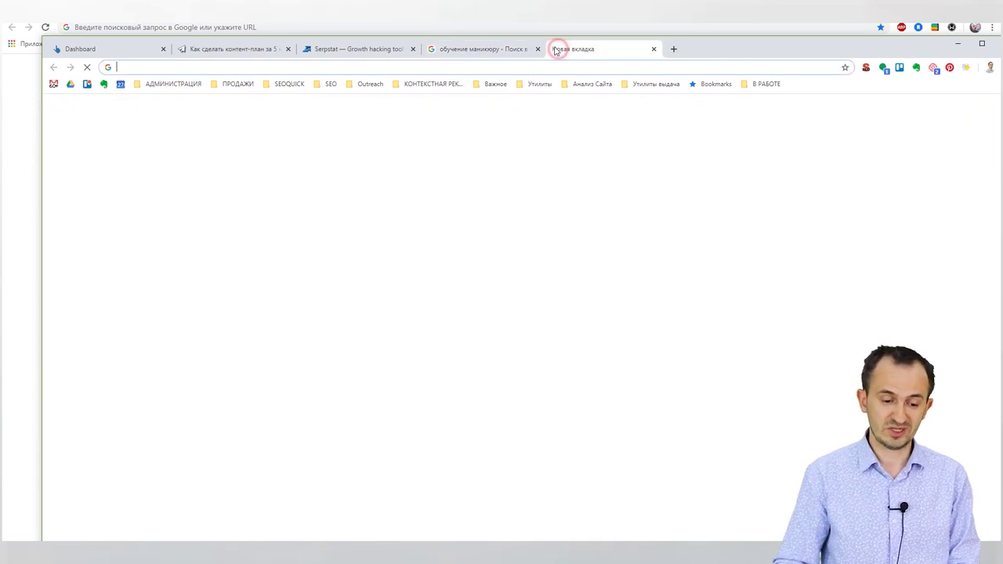
{"action": "type", "text": "seoquick.com.ua"}
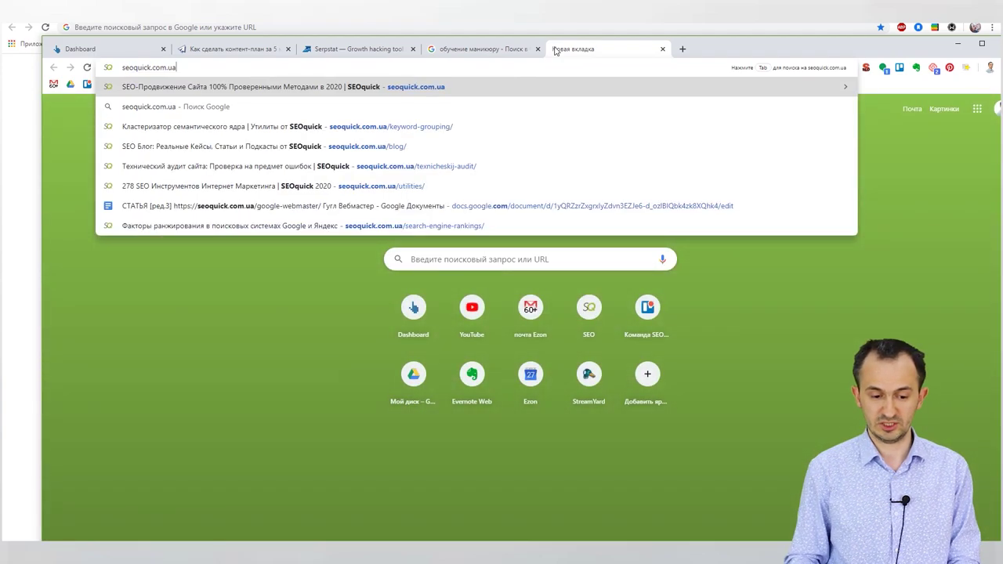
{"action": "key", "text": "Return"}
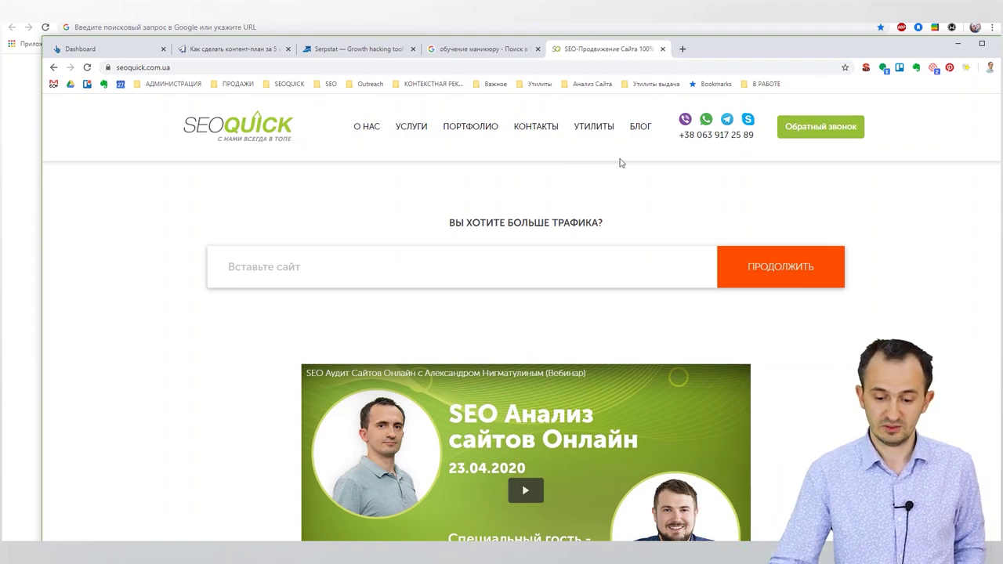
{"action": "left_click", "coordinate": [642, 127]}
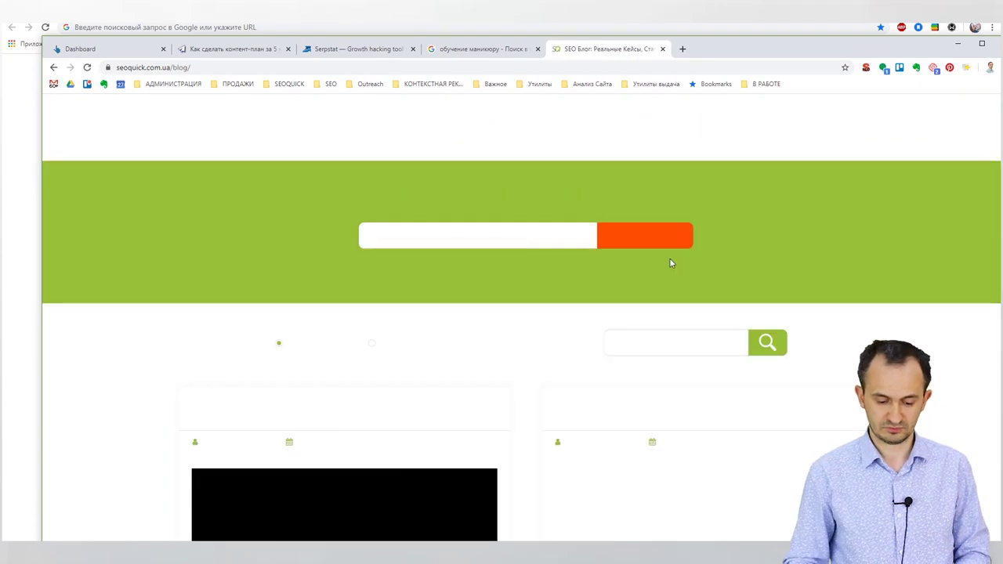
{"action": "left_click", "coordinate": [721, 126]}
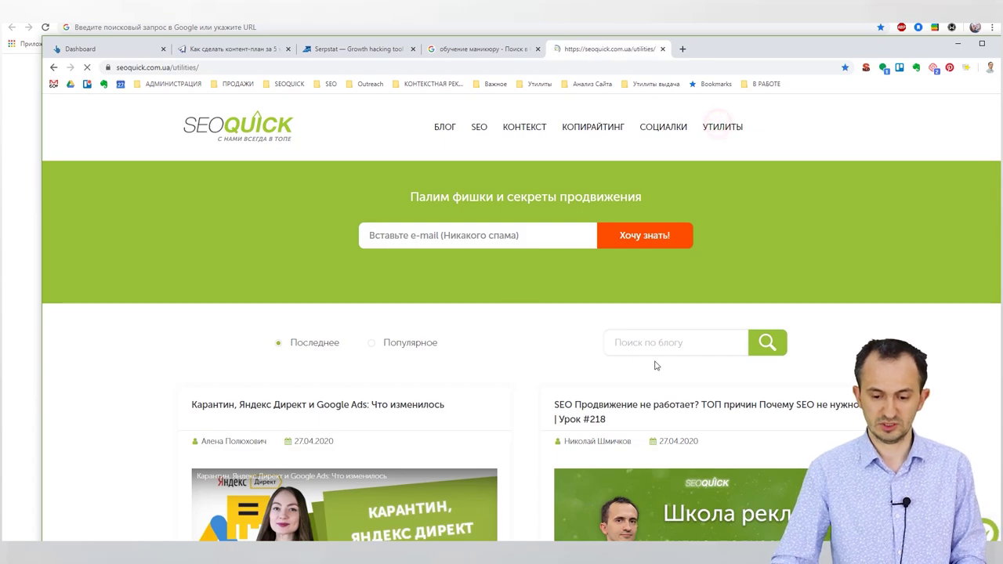
Find "блого" on the utilities page and open the blog and catalog search tool.
{"action": "key", "text": "ctrl+f"}
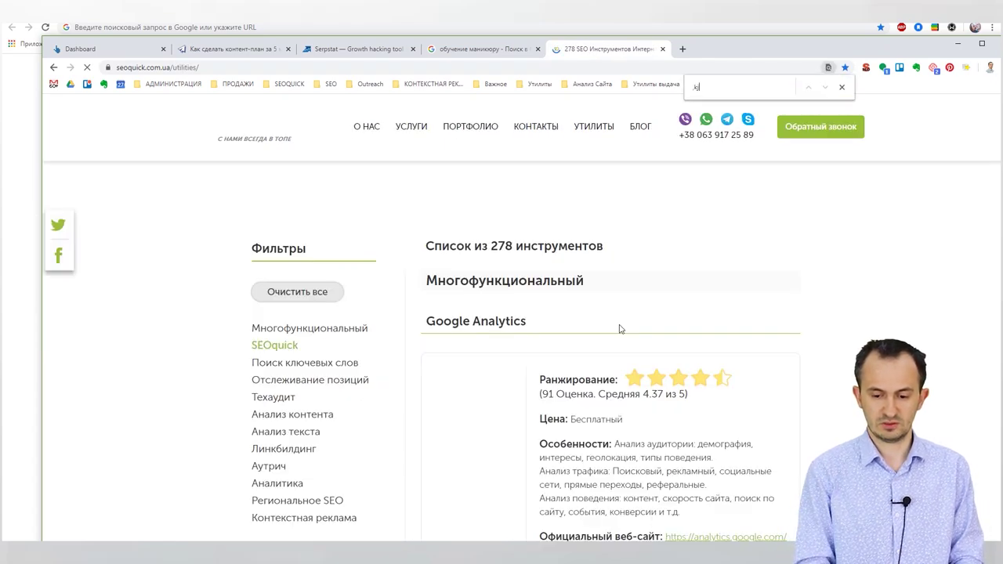
{"action": "type", "text": "блого"}
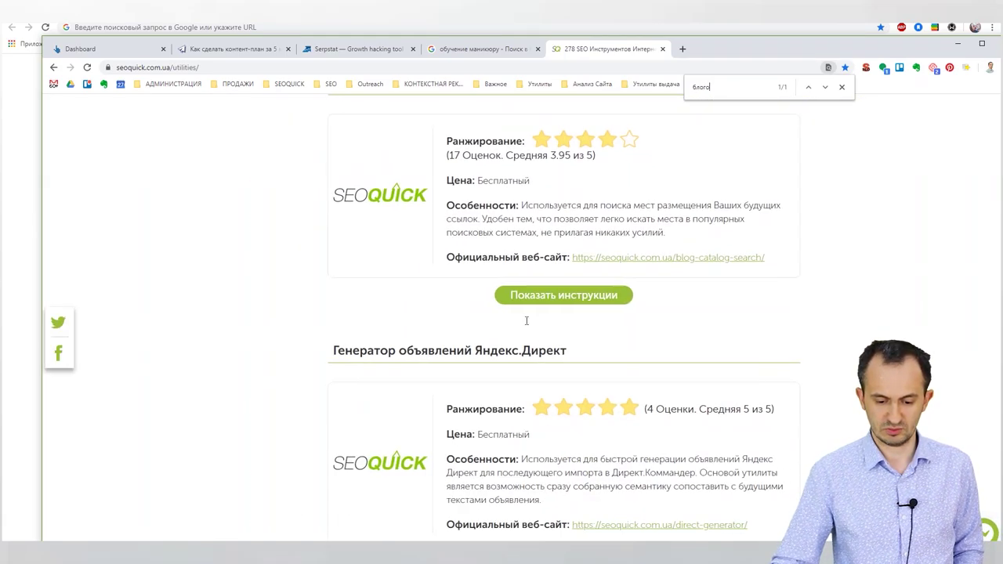
{"action": "scroll", "coordinate": [376, 381], "scroll_direction": "down", "scroll_amount": 1}
{"action": "left_click", "coordinate": [363, 273]}
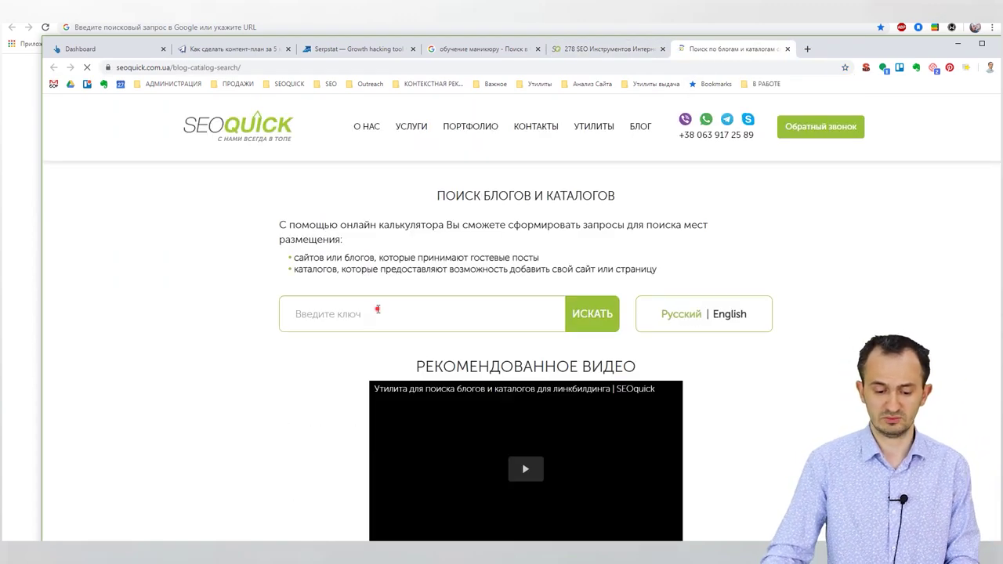
Generate blog and catalog search queries for the keyword "обучение маникюру".
{"action": "left_click", "coordinate": [377, 309]}
{"action": "key", "text": "ctrl+v"}
{"action": "left_click", "coordinate": [594, 320]}
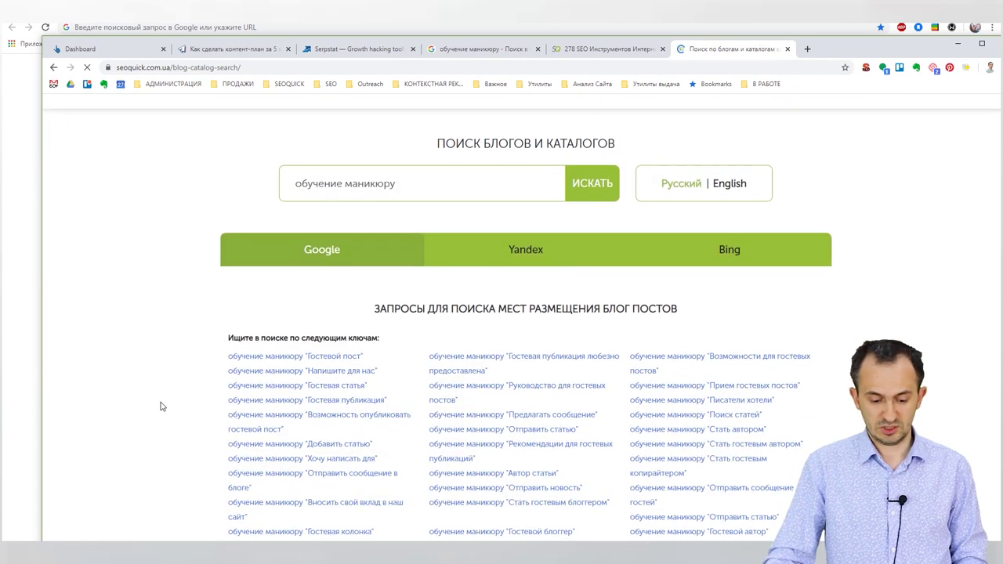
Find "блог" among the generated queries and open the Google search for "Блог о обучение маникюру".
{"action": "scroll", "coordinate": [160, 406], "scroll_direction": "down", "scroll_amount": 1}
{"action": "key", "text": "ctrl+f"}
{"action": "type", "text": "блог"}
{"action": "key", "text": "Return"}
{"action": "key", "text": "Return"}
{"action": "scroll", "coordinate": [224, 442], "scroll_direction": "down", "scroll_amount": 10}
{"action": "scroll", "coordinate": [457, 387], "scroll_direction": "up", "scroll_amount": 3}
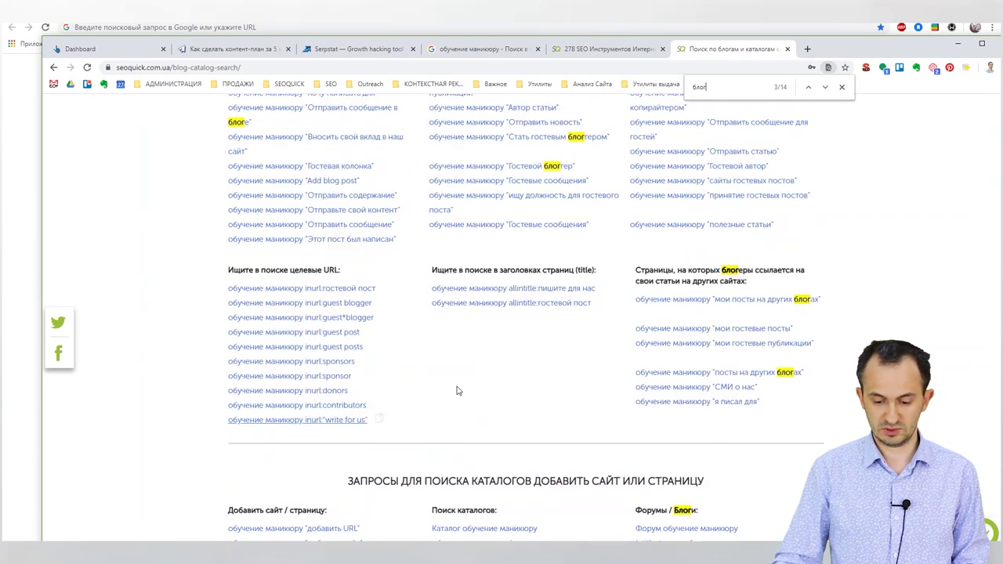
{"action": "scroll", "coordinate": [541, 397], "scroll_direction": "down", "scroll_amount": 3}
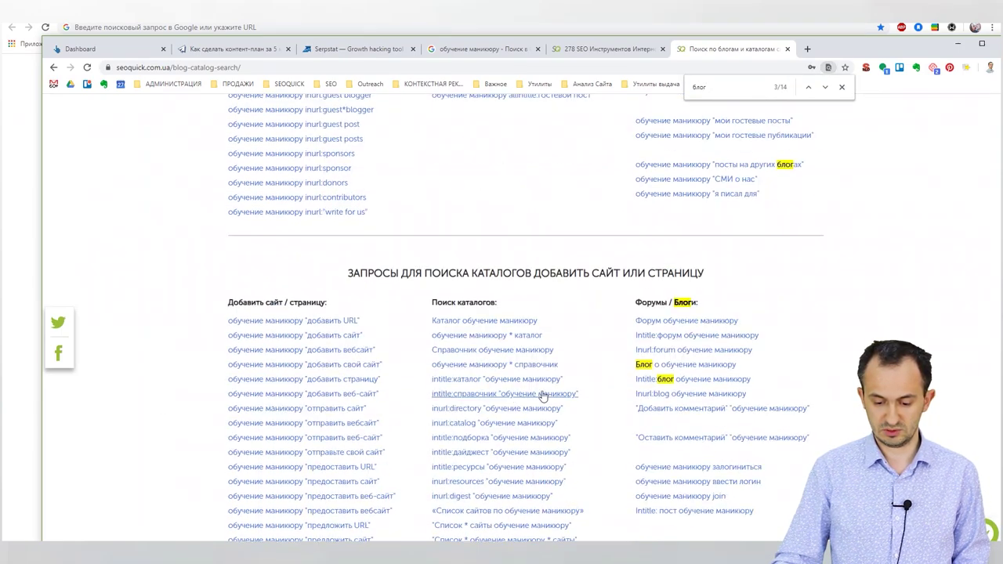
{"action": "left_click", "coordinate": [749, 364]}
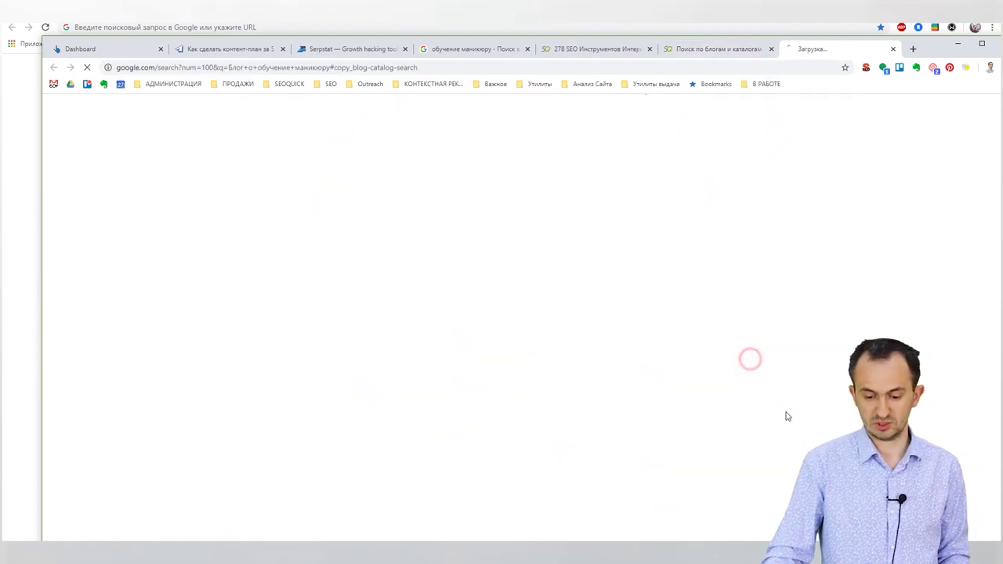
Launch Excel 2013 and create a blank workbook.
{"action": "key", "text": "super"}
{"action": "type", "text": "e"}
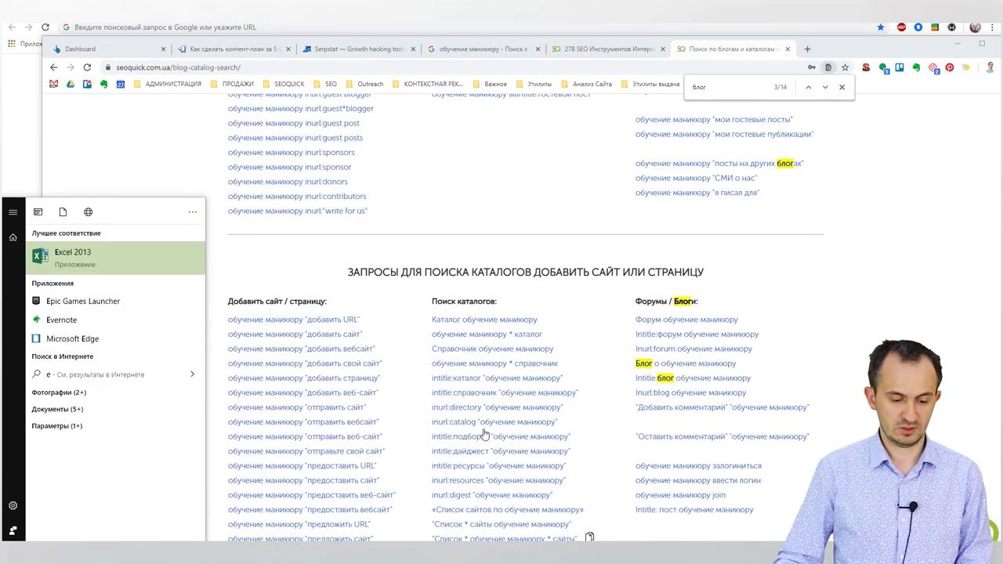
{"action": "left_click", "coordinate": [149, 256]}
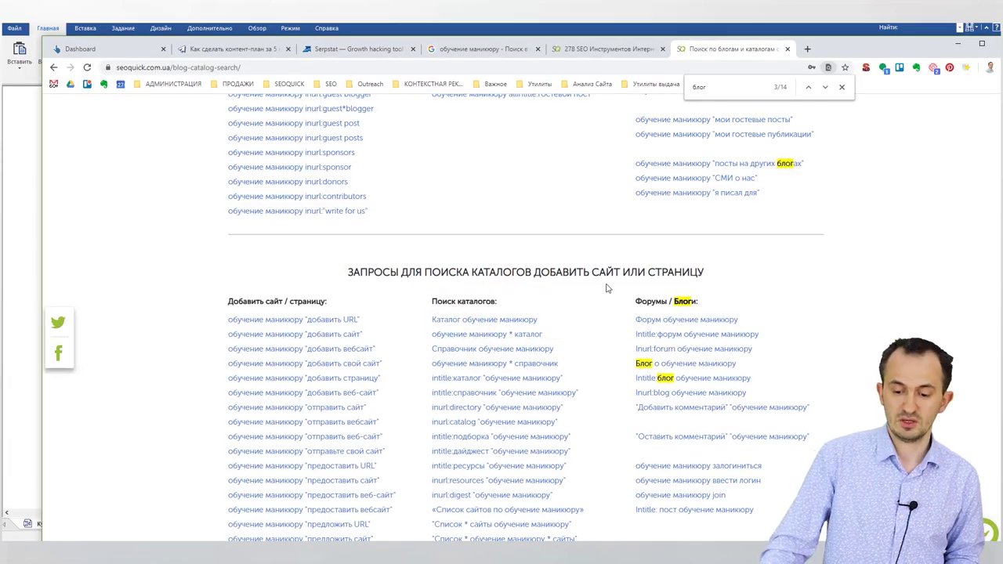
{"action": "scroll", "coordinate": [606, 289], "scroll_direction": "up", "scroll_amount": 5}
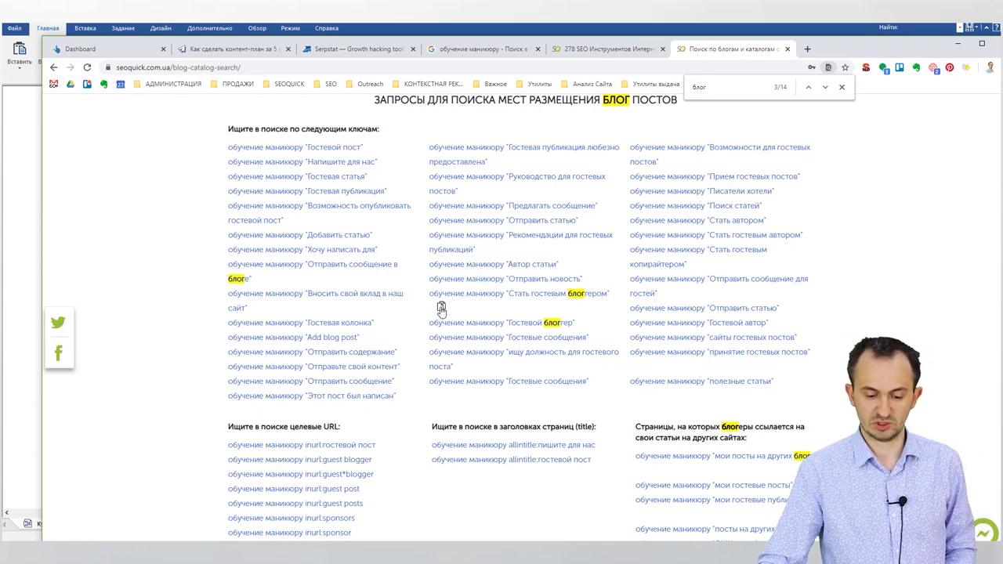
{"action": "left_click", "coordinate": [593, 502]}
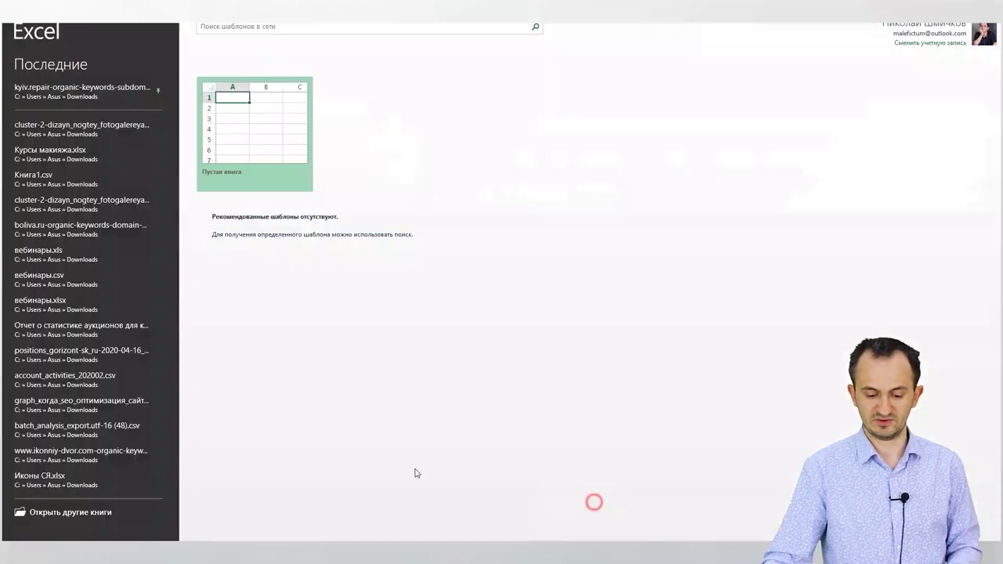
{"action": "left_click", "coordinate": [266, 129]}
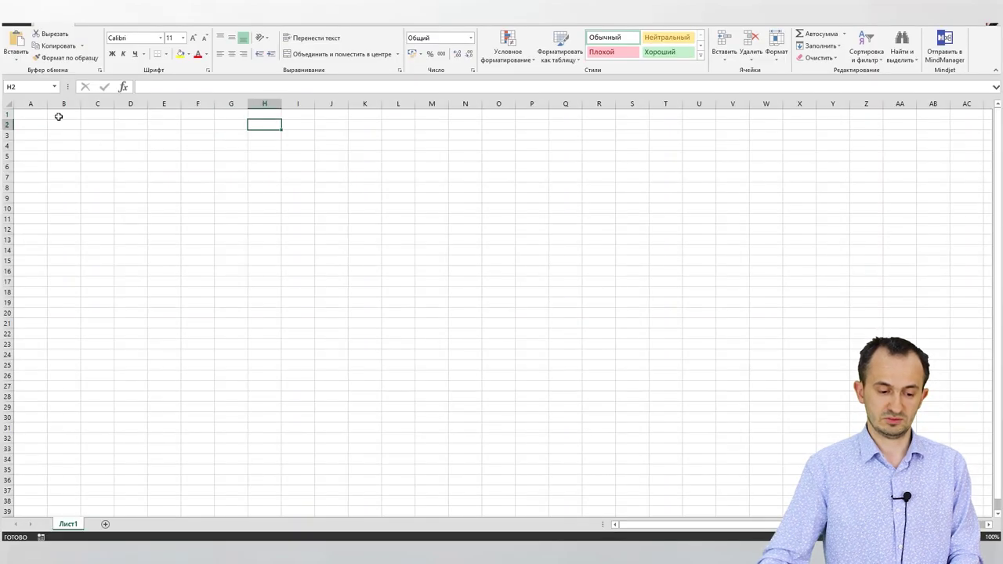
{"action": "left_click", "coordinate": [30, 112]}
{"action": "right_click", "coordinate": [31, 112]}
{"action": "left_click", "coordinate": [54, 156]}
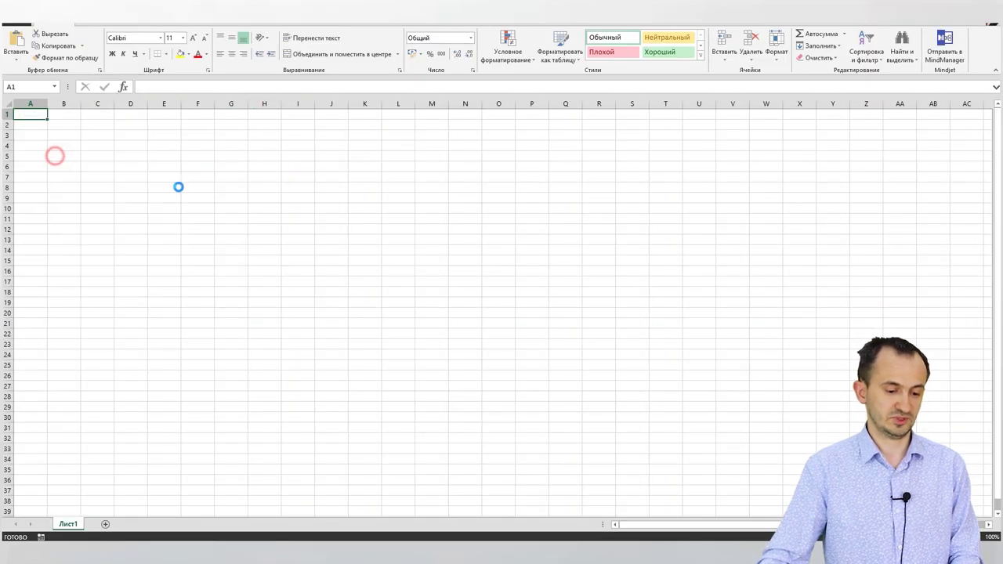
{"action": "left_click", "coordinate": [136, 186]}
{"action": "key", "text": "ctrl+z"}
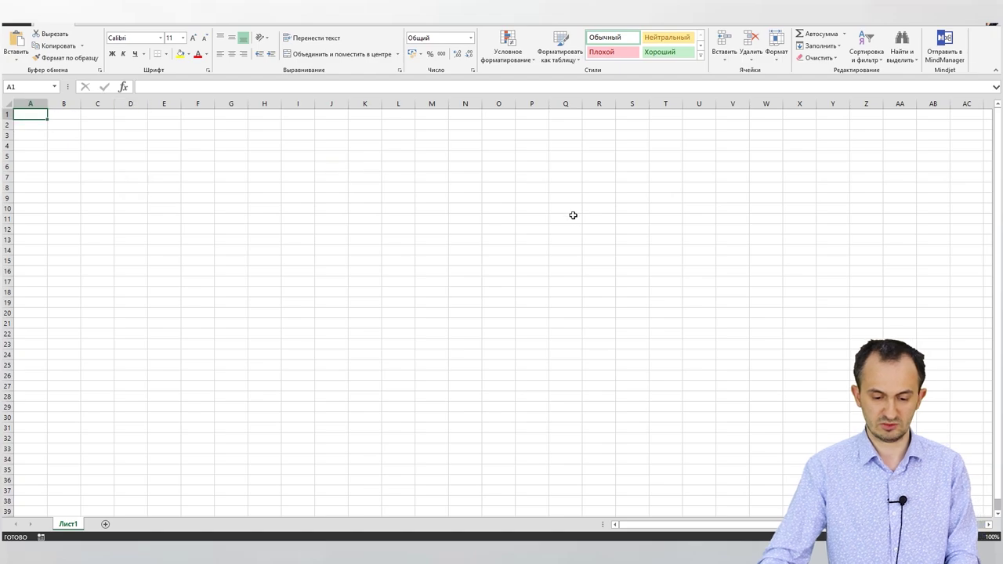
Switch to the blog and catalog search tool in Chrome and copy the Google results for "Блог о обучение маникюру".
{"action": "key", "text": "alt+Tab"}
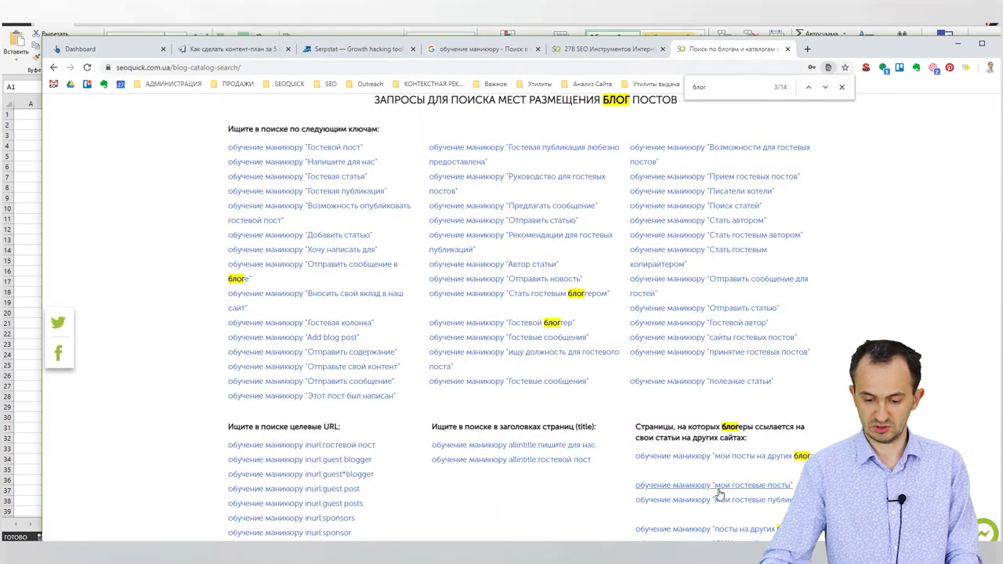
{"action": "scroll", "coordinate": [702, 351], "scroll_direction": "down", "scroll_amount": 3}
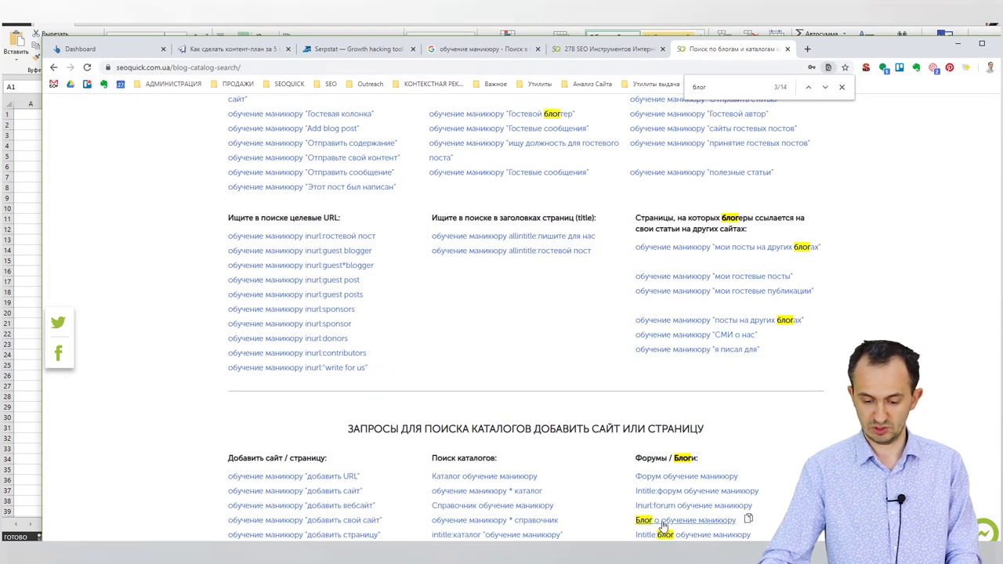
{"action": "left_click", "coordinate": [748, 520]}
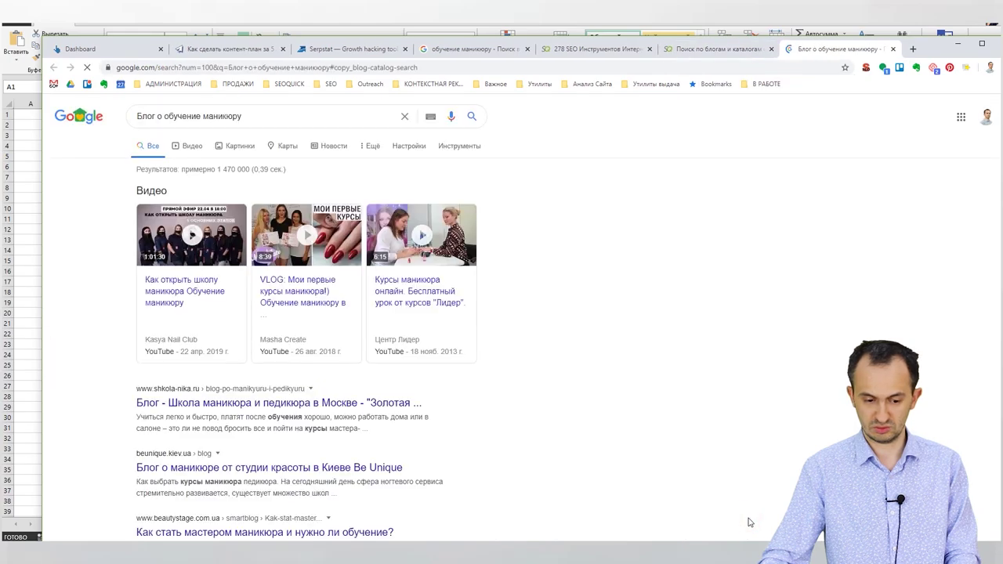
{"action": "key", "text": "ctrl+w"}
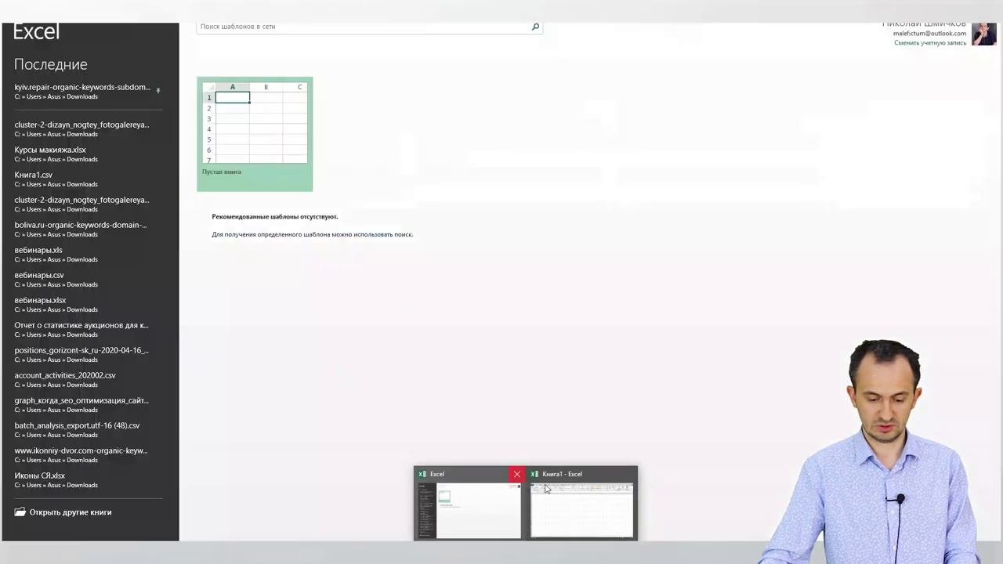
Switch to the Excel workbook Книга1 and paste the copied search results starting at cell A1.
{"action": "left_click", "coordinate": [546, 489]}
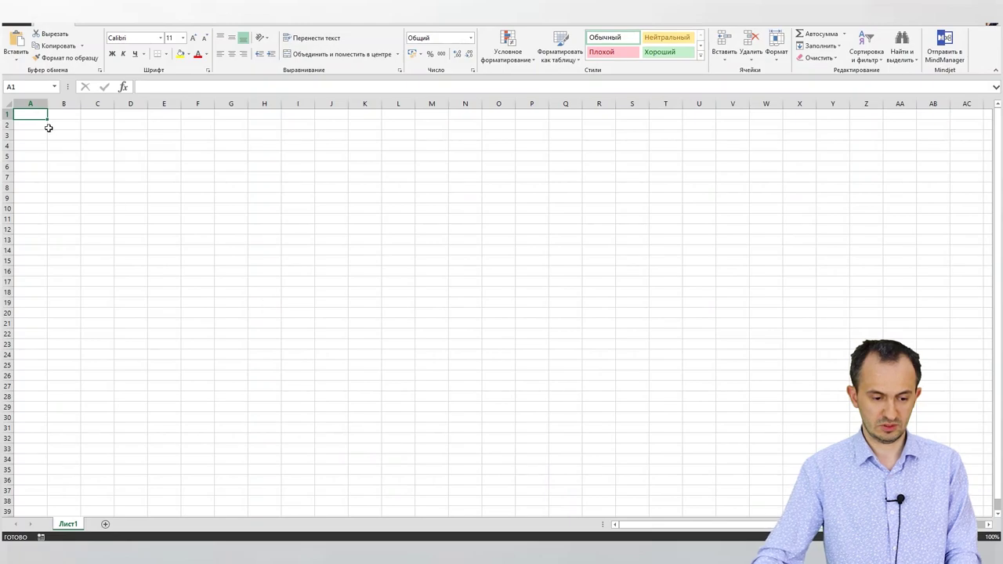
{"action": "right_click", "coordinate": [40, 115]}
{"action": "left_click", "coordinate": [59, 163]}
{"action": "key", "text": "Escape"}
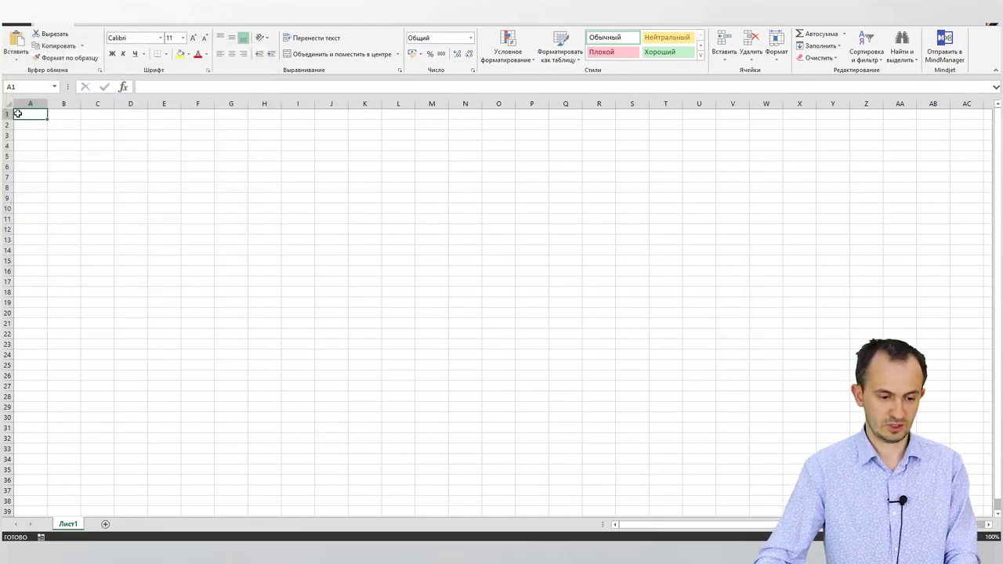
{"action": "right_click", "coordinate": [21, 115]}
{"action": "left_click", "coordinate": [39, 161]}
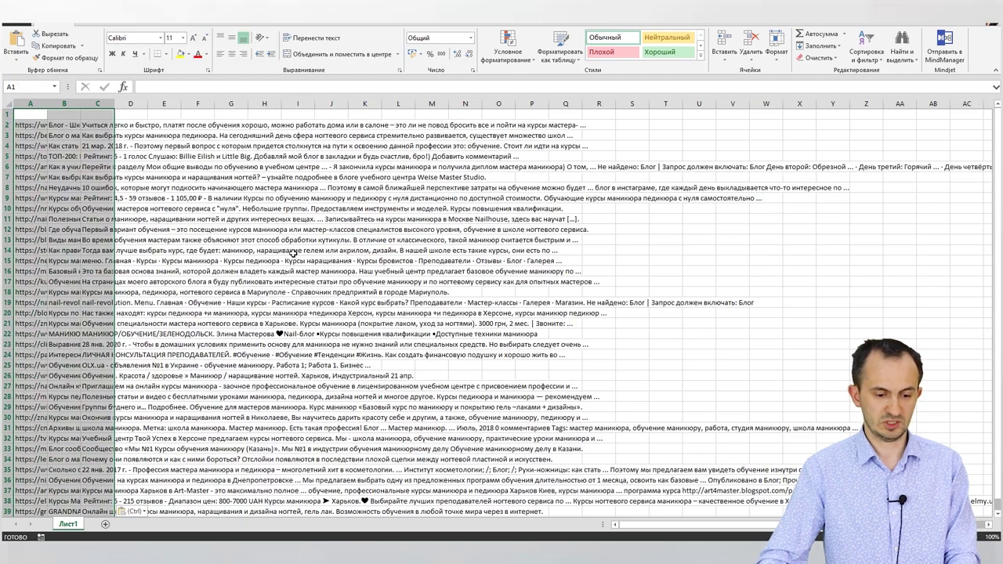
Fit columns A to C to their contents and narrow column A so the page titles sit closer to the URLs.
{"action": "left_click_drag", "start_coordinate": [37, 101], "coordinate": [94, 104]}
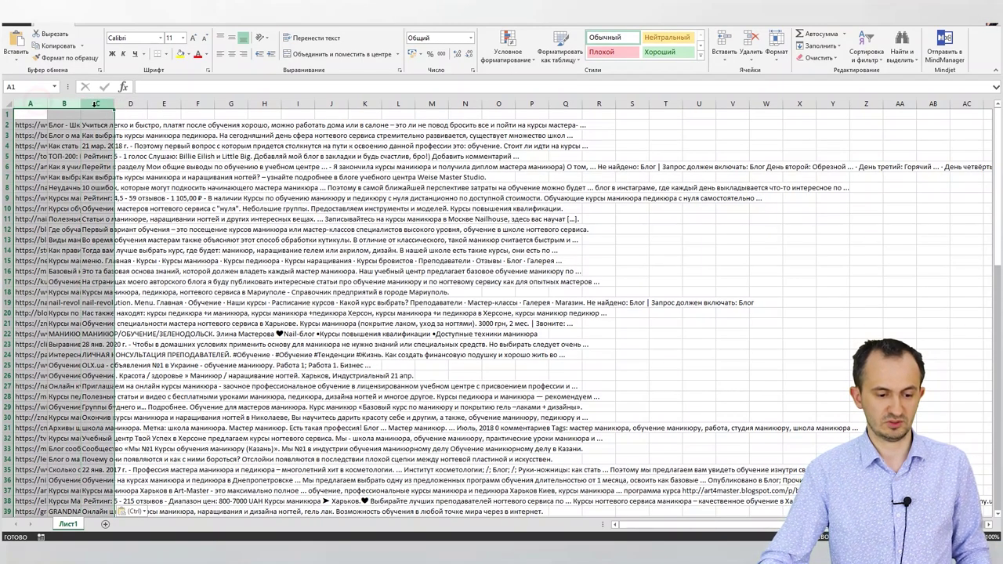
{"action": "double_click", "coordinate": [80, 103]}
{"action": "left_click", "coordinate": [269, 209]}
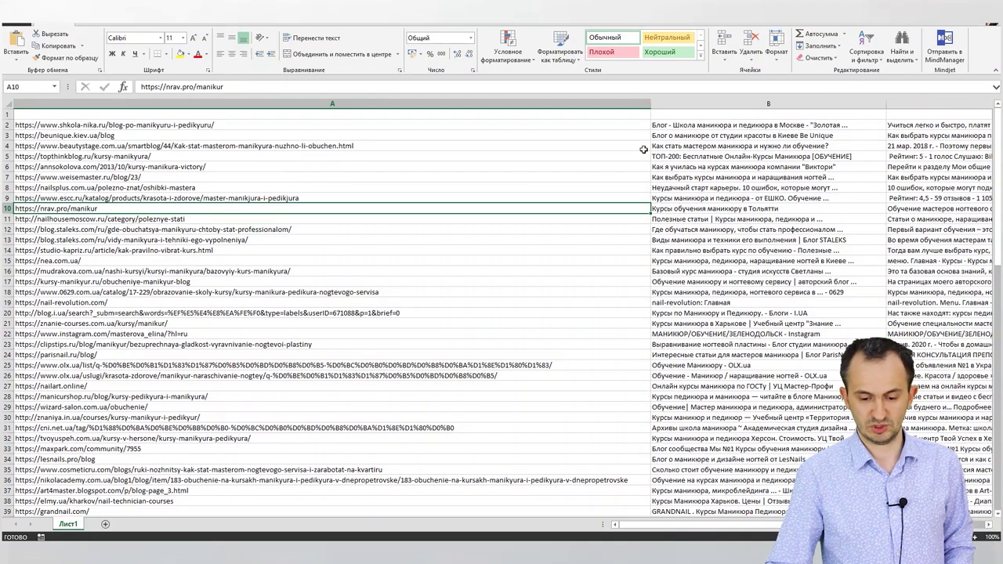
{"action": "left_click_drag", "start_coordinate": [651, 104], "coordinate": [378, 105]}
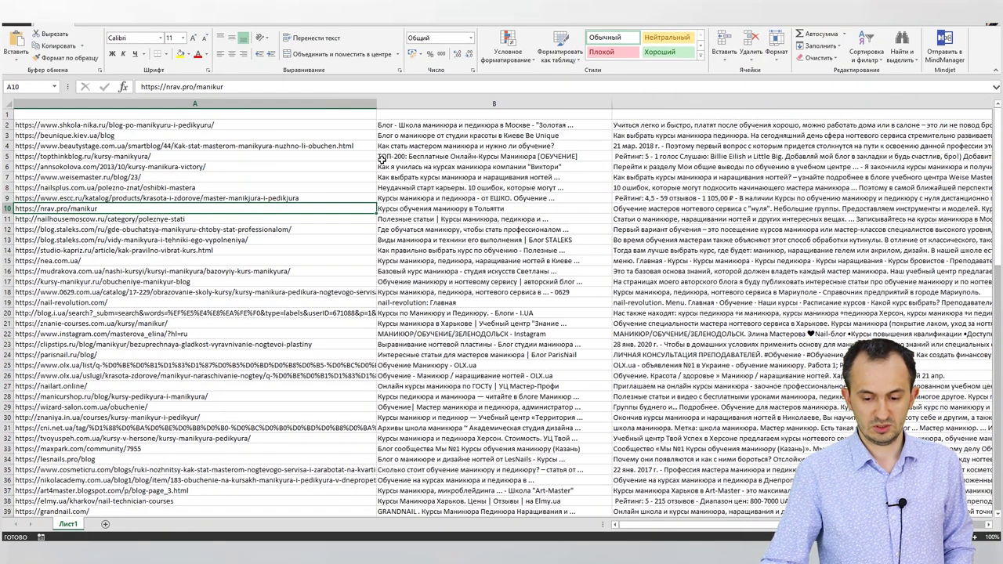
Look through the collected URLs in column A for manicure blogs and sites worth analysing.
{"action": "left_click", "coordinate": [259, 127]}
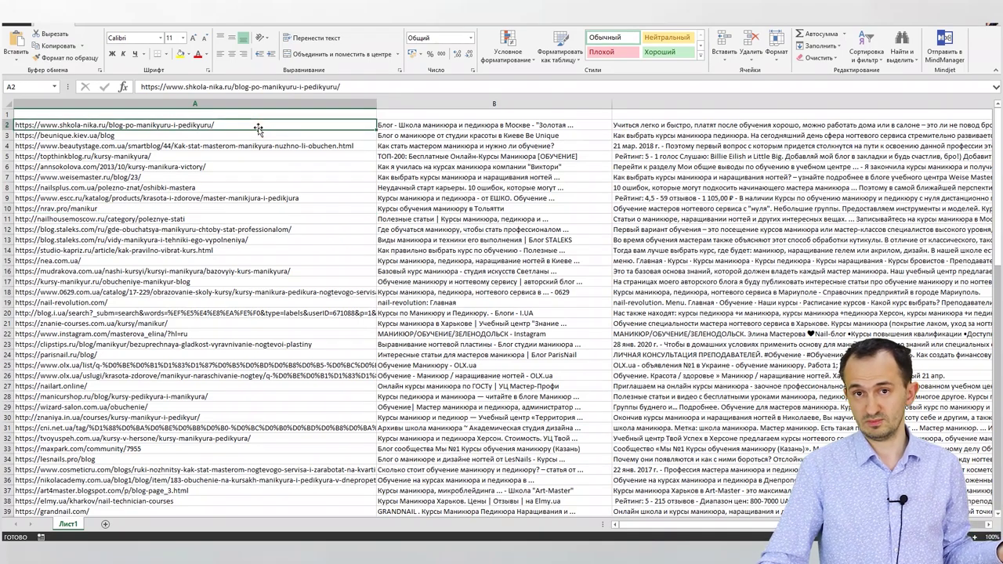
{"action": "left_click", "coordinate": [241, 137]}
{"action": "left_click", "coordinate": [197, 147]}
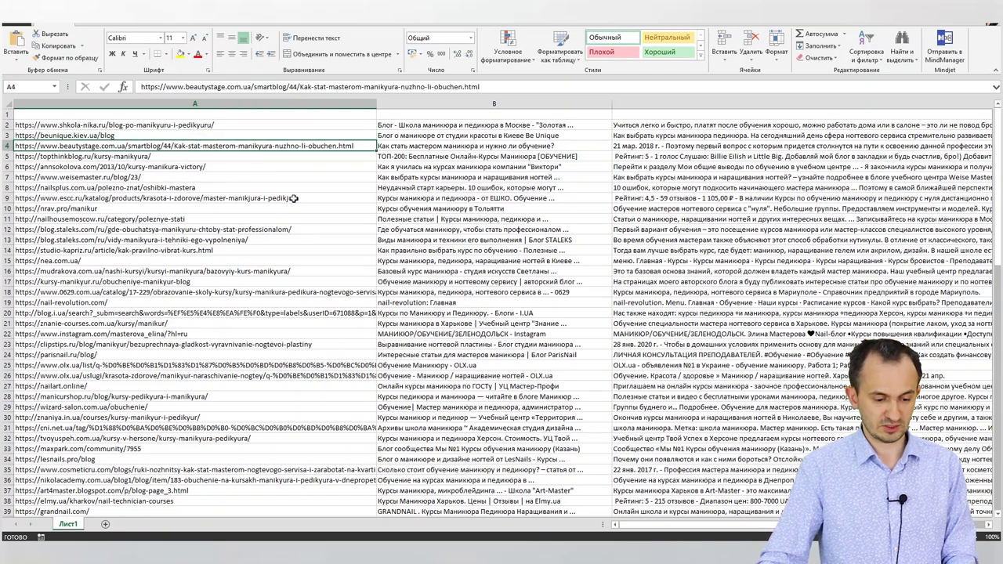
{"action": "left_click", "coordinate": [150, 209]}
{"action": "left_click", "coordinate": [166, 262]}
{"action": "scroll", "coordinate": [265, 241], "scroll_direction": "down", "scroll_amount": 2}
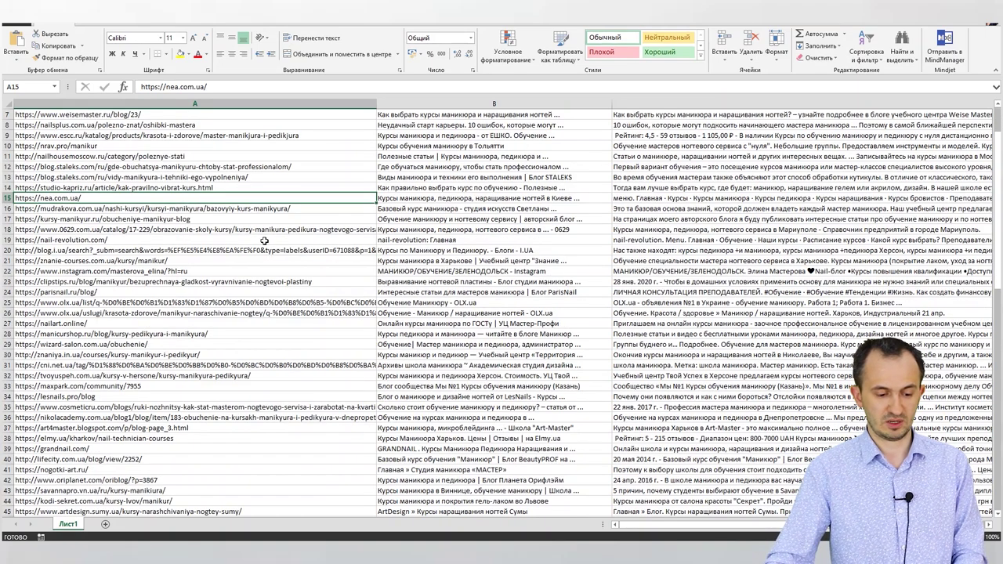
{"action": "left_click", "coordinate": [110, 240]}
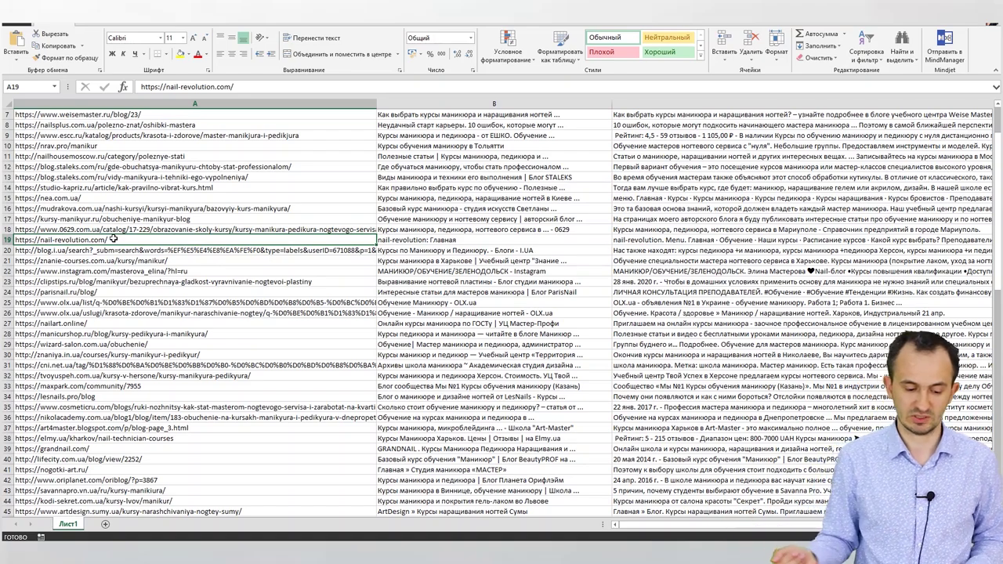
{"action": "left_click", "coordinate": [101, 297]}
{"action": "scroll", "coordinate": [157, 176], "scroll_direction": "up", "scroll_amount": 2}
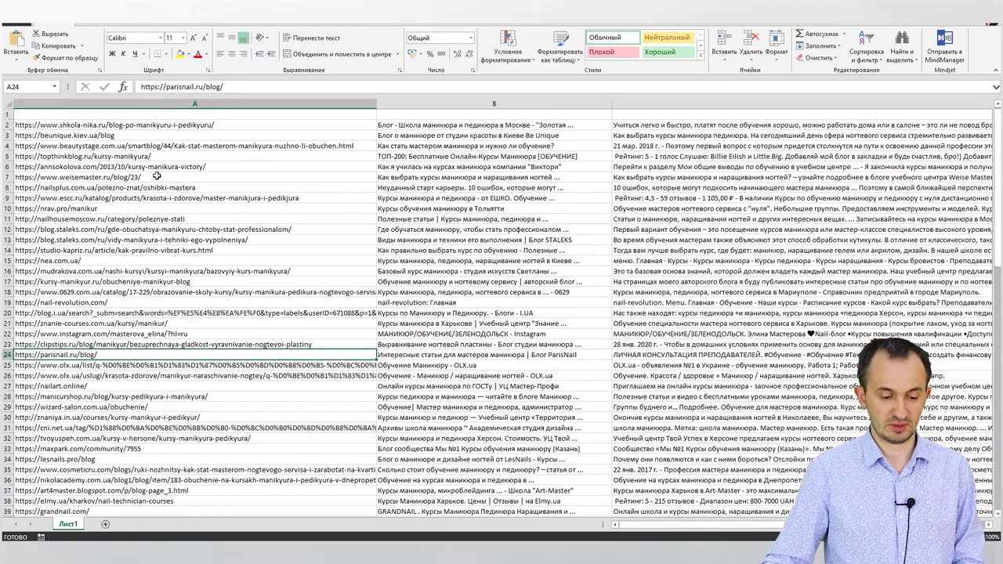
Copy the beunique.kiev.ua/blog address from A3 and analyse it in Ahrefs Site Explorer, as a Prefix and as the whole domain with subdomains.
{"action": "left_click", "coordinate": [154, 135]}
{"action": "key", "text": "ctrl+c"}
{"action": "key", "text": "alt+Tab"}
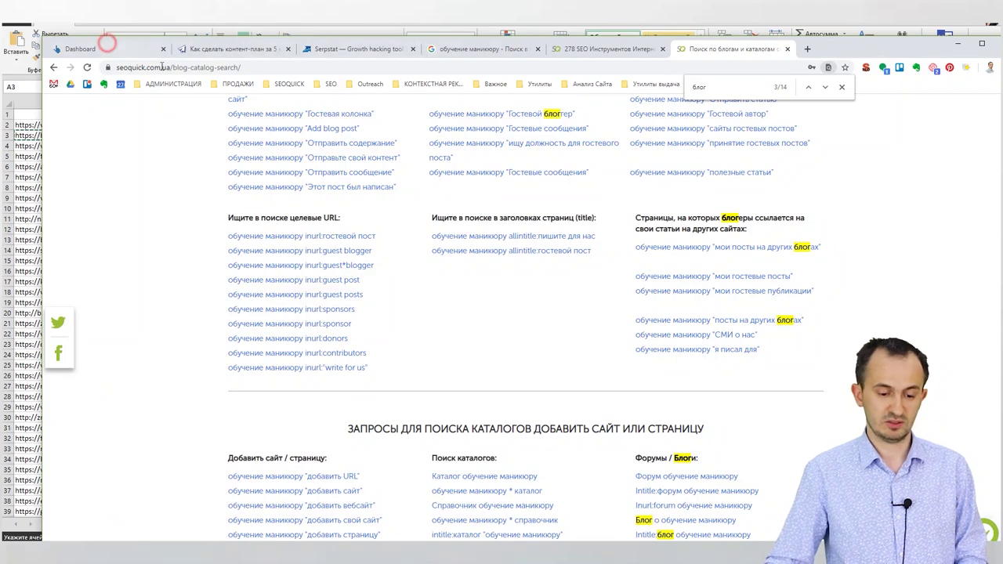
{"action": "left_click", "coordinate": [105, 48]}
{"action": "key", "text": "ctrl+v"}
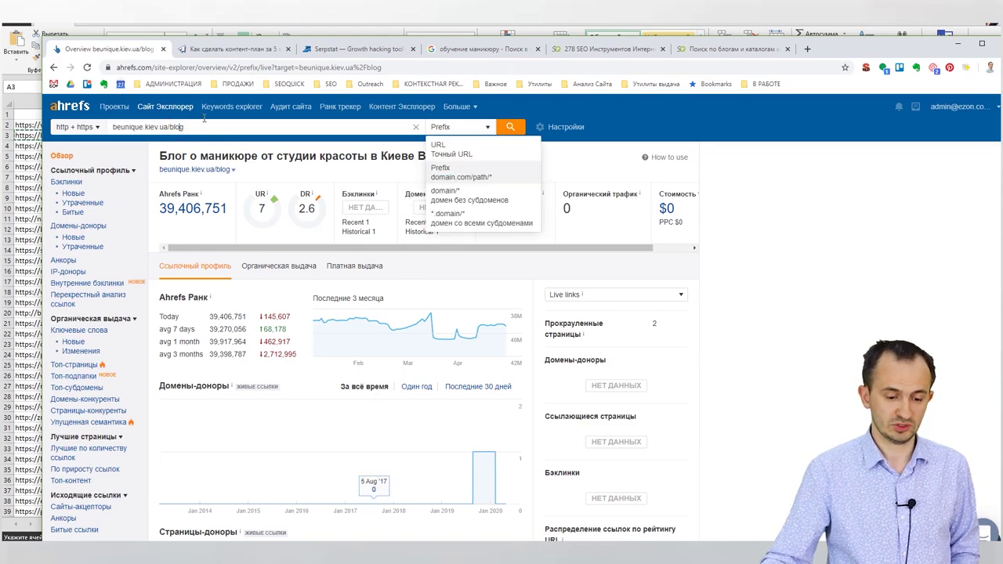
{"action": "left_click", "coordinate": [347, 134]}
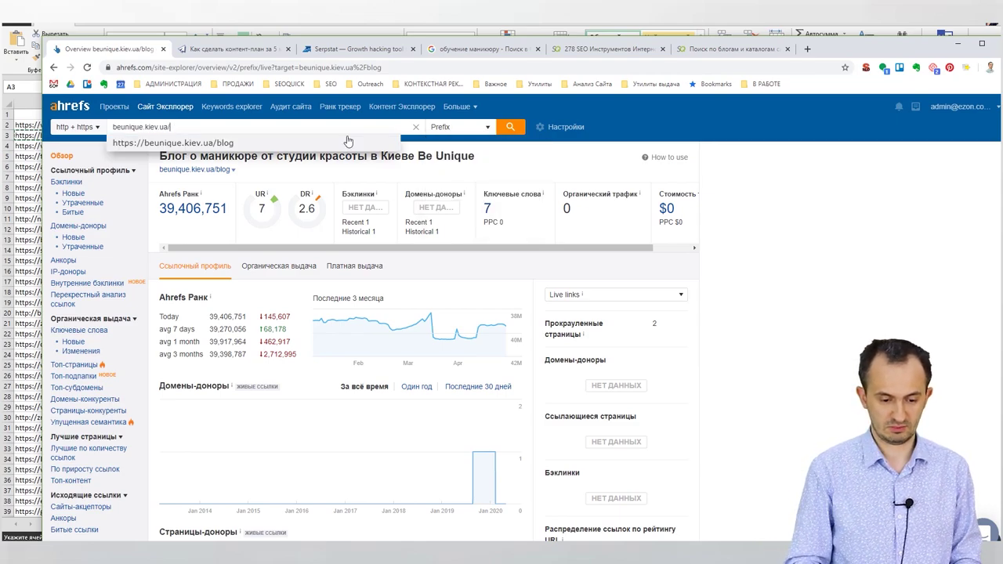
{"action": "key", "text": "Return"}
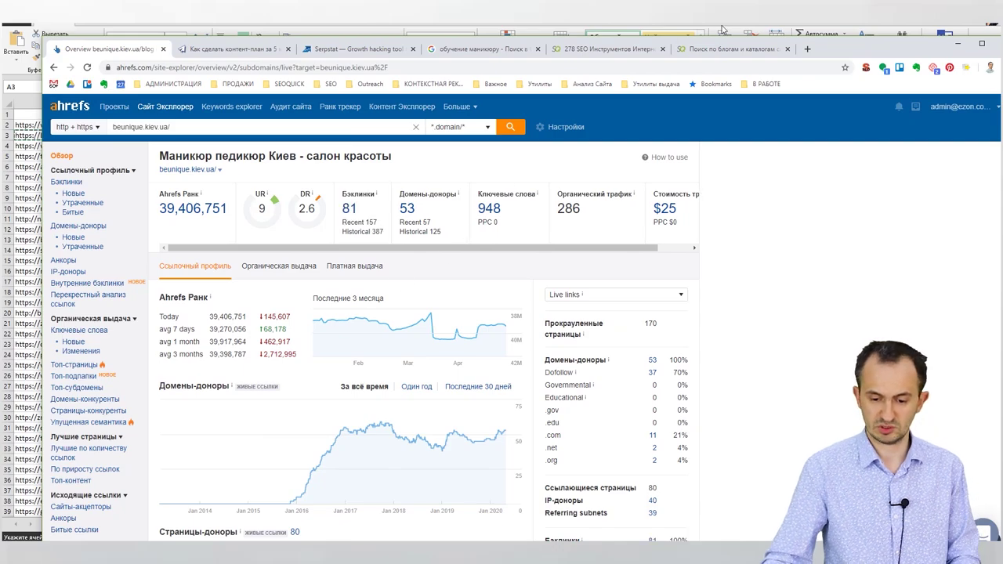
Return to the blog and catalog search tool and copy the Google results for "Блог о обучение маникюру" and "Intitle:блог обучение маникюру".
{"action": "left_click", "coordinate": [601, 51]}
{"action": "left_click", "coordinate": [729, 49]}
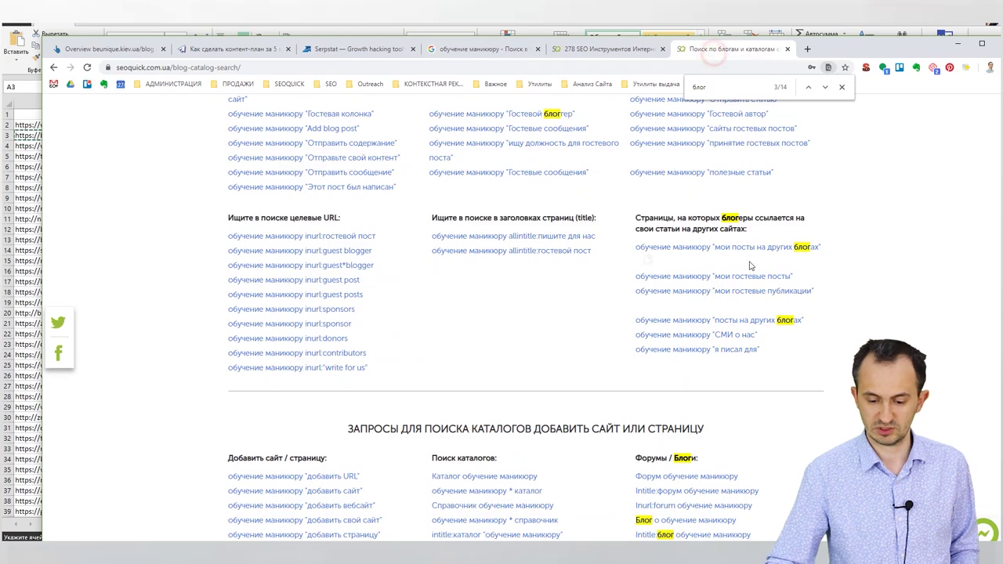
{"action": "scroll", "coordinate": [833, 395], "scroll_direction": "down", "scroll_amount": 2}
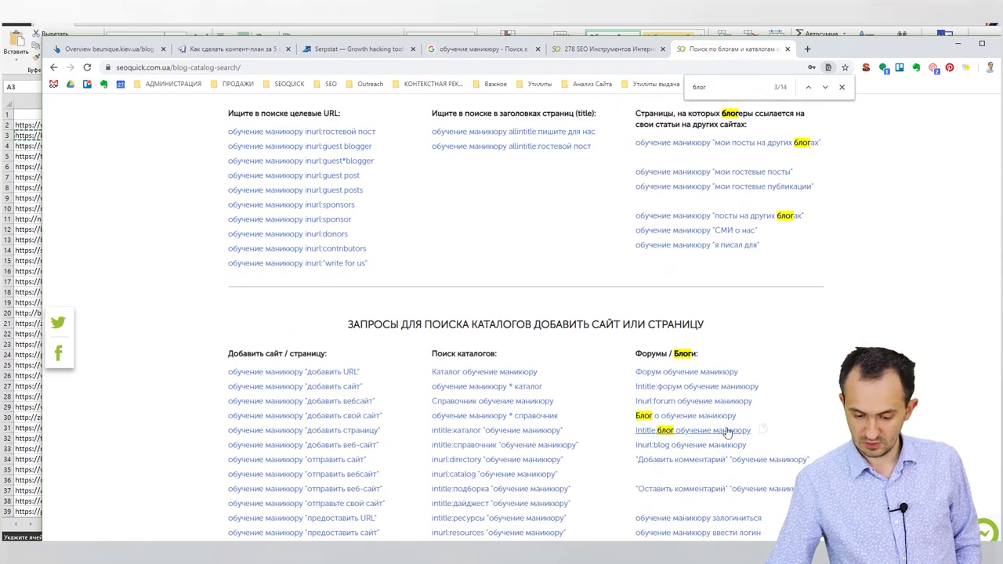
{"action": "left_click", "coordinate": [746, 417]}
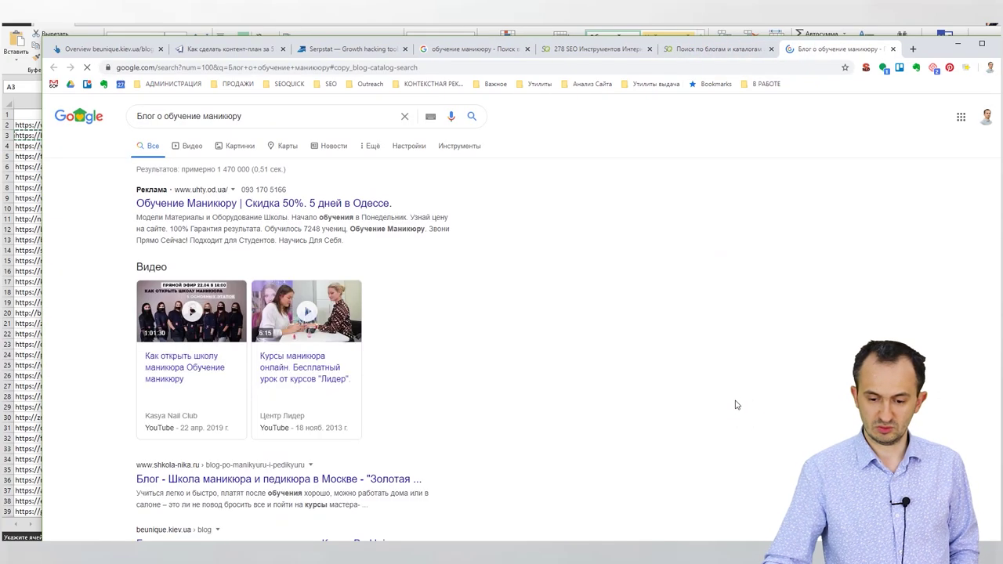
{"action": "key", "text": "ctrl+w"}
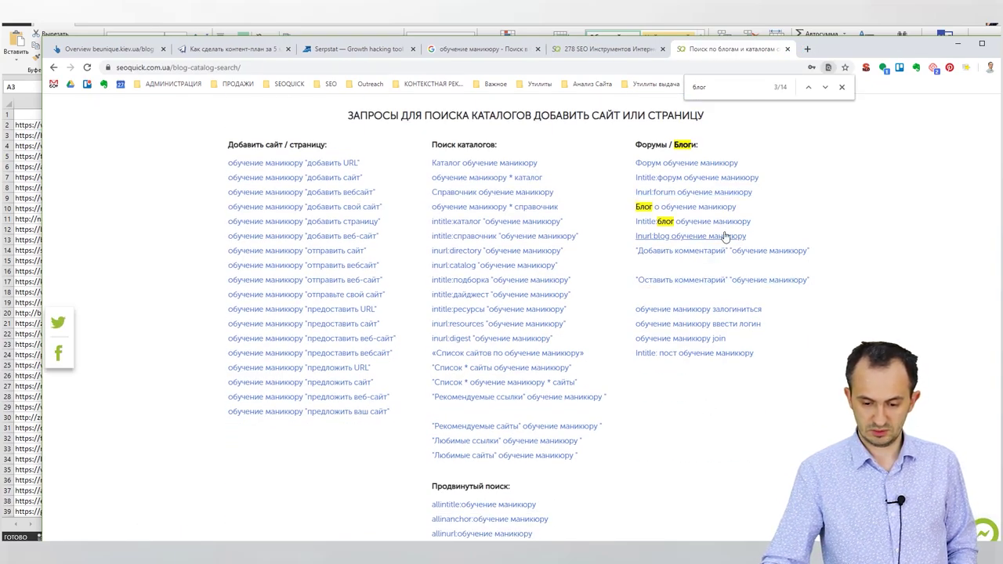
{"action": "left_click", "coordinate": [763, 223]}
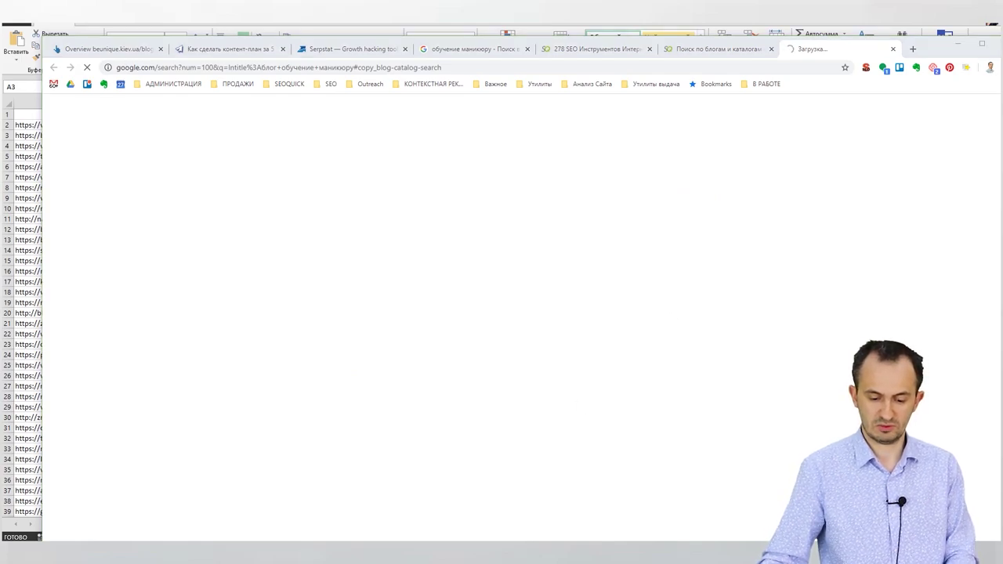
Paste the copied results from cell A1 of a new sheet in the Excel workbook and fit column A to its URLs.
{"action": "left_click", "coordinate": [585, 506]}
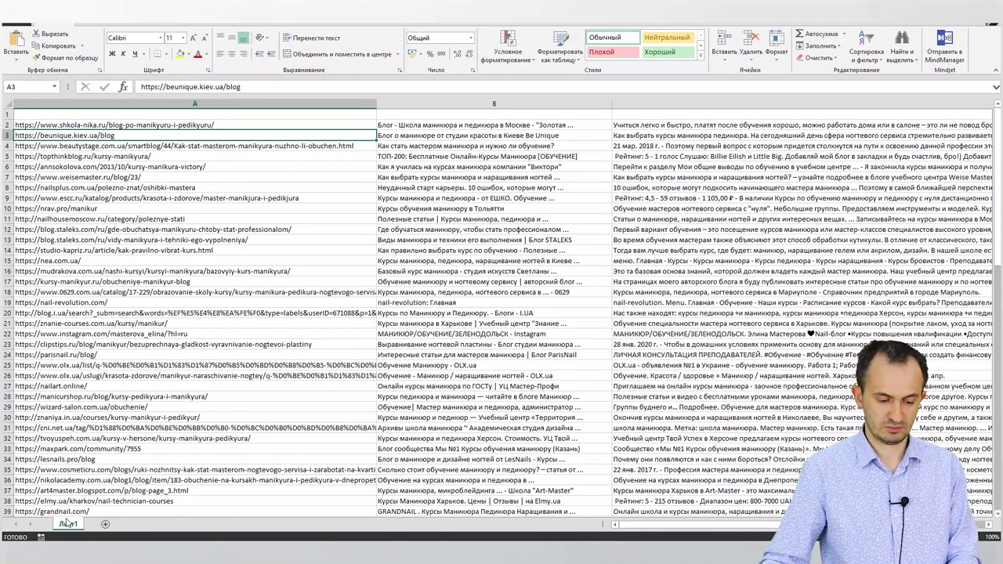
{"action": "left_click", "coordinate": [105, 524]}
{"action": "right_click", "coordinate": [38, 114]}
{"action": "left_click", "coordinate": [60, 159]}
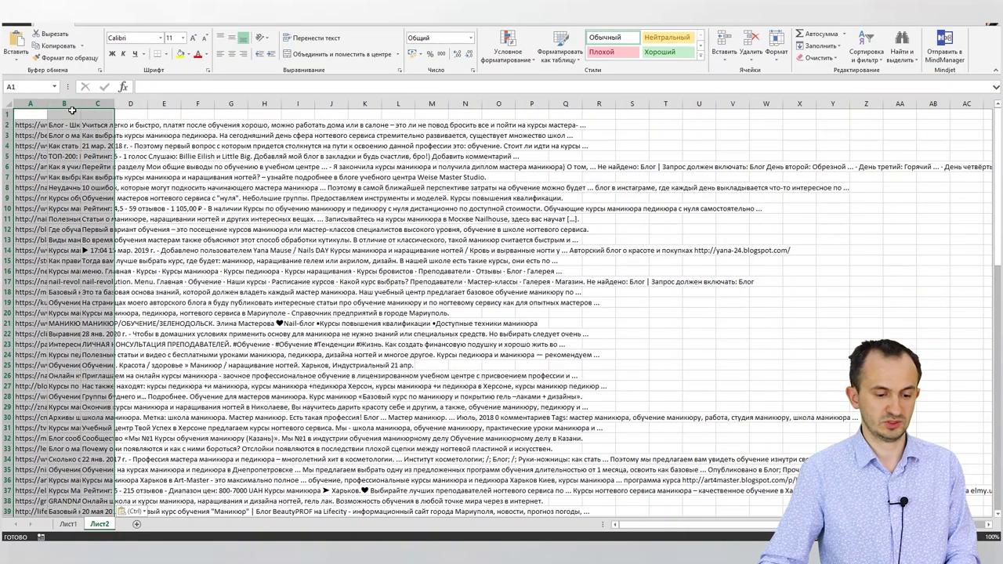
{"action": "double_click", "coordinate": [47, 103]}
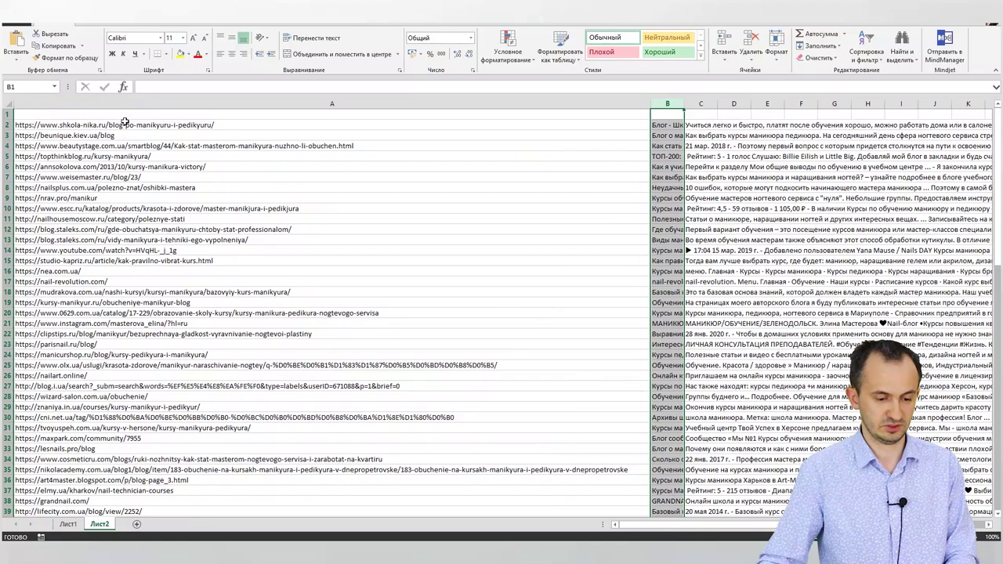
Copy the shkola-nika.ru blog address from A2 of the new sheet and analyse it in Ahrefs Site Explorer.
{"action": "left_click", "coordinate": [143, 125]}
{"action": "key", "text": "ctrl+c"}
{"action": "key", "text": "alt+Tab"}
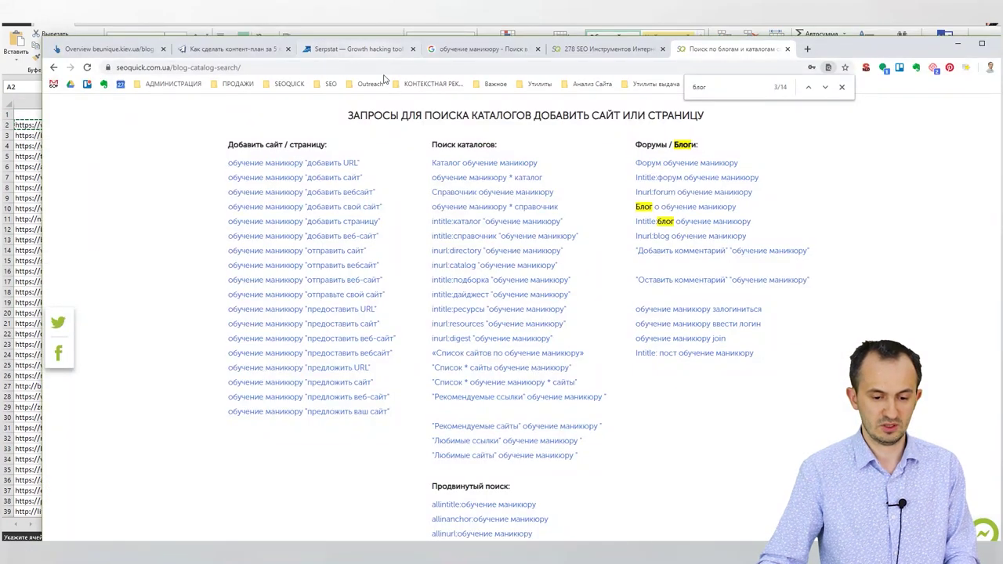
{"action": "scroll", "coordinate": [484, 149], "scroll_direction": "up", "scroll_amount": 10}
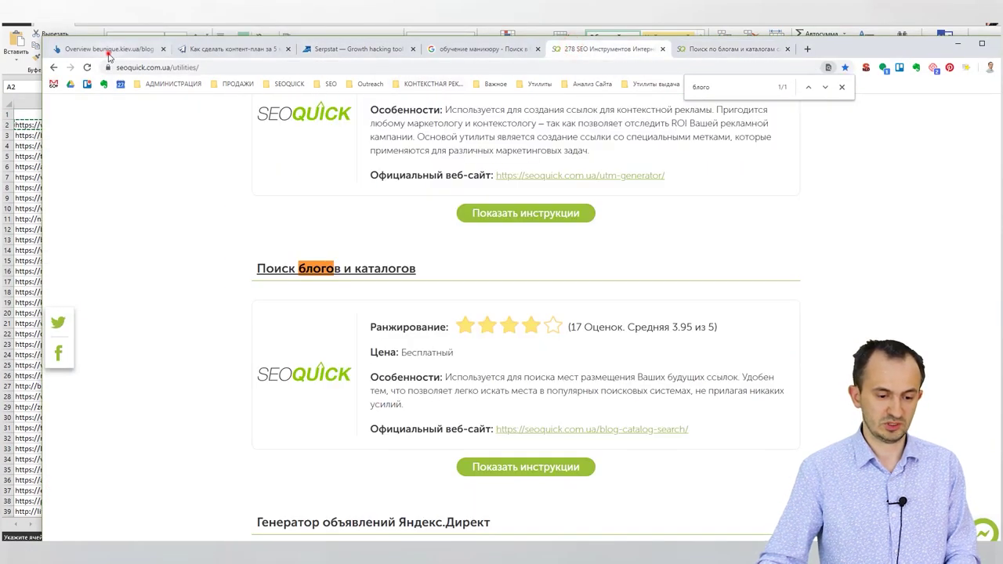
{"action": "left_click", "coordinate": [108, 49]}
{"action": "left_click", "coordinate": [198, 126]}
{"action": "key", "text": "ctrl+a"}
{"action": "key", "text": "ctrl+v"}
{"action": "key", "text": "Return"}
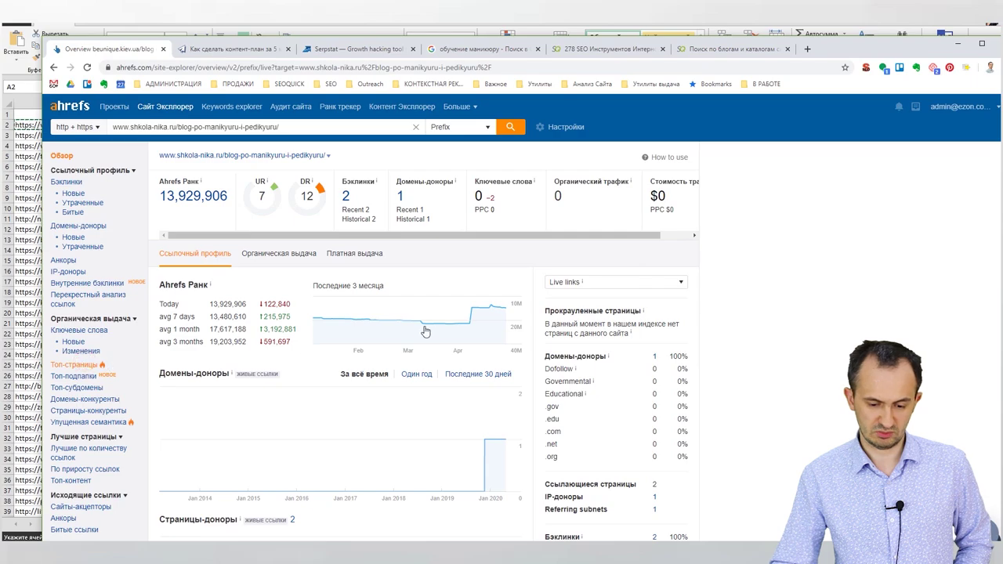
Open the Google search for "Форум обучение маникюру" from the blog and catalog search tool and look through the results.
{"action": "left_click", "coordinate": [727, 47]}
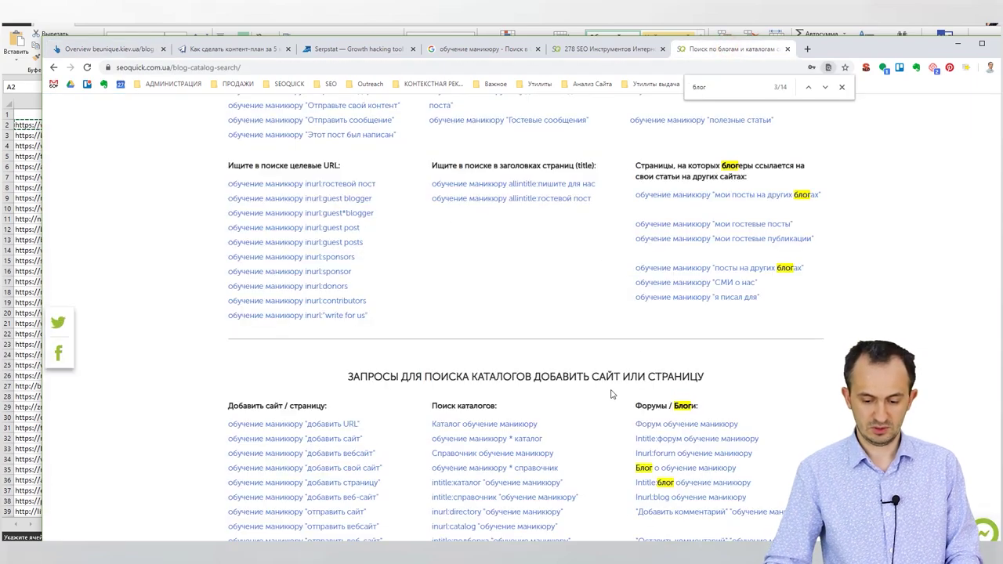
{"action": "left_click", "coordinate": [674, 424]}
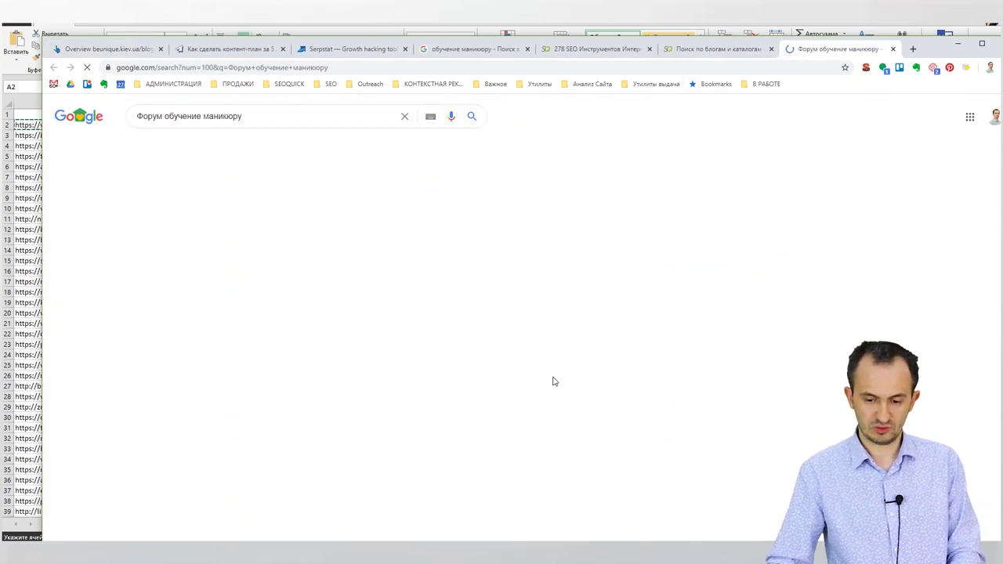
{"action": "scroll", "coordinate": [503, 314], "scroll_direction": "down", "scroll_amount": 3}
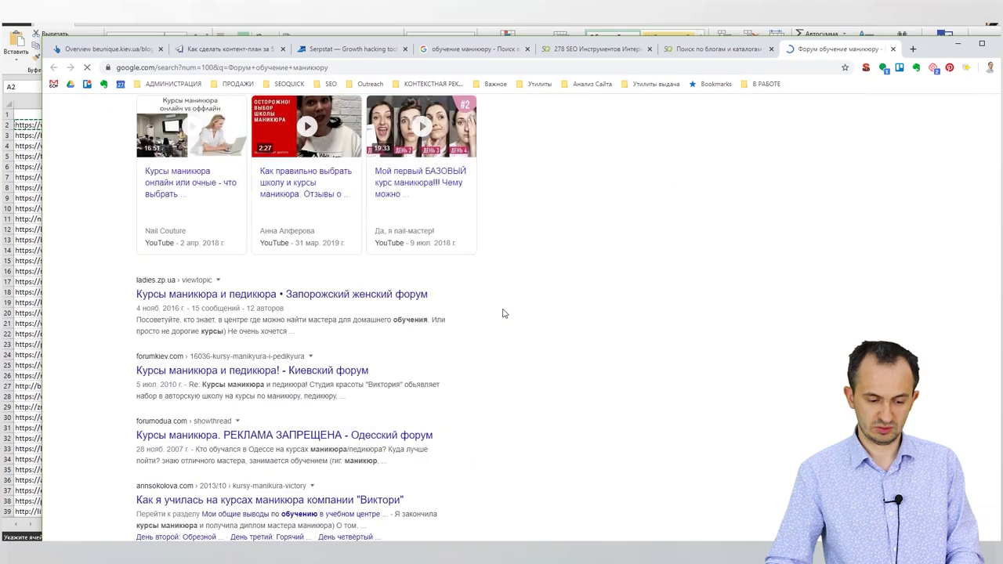
Return to the blog and catalog search tool, copy the Google results for "Форум обучение маникюру" and add a new sheet to the Excel workbook.
{"action": "left_click", "coordinate": [690, 49]}
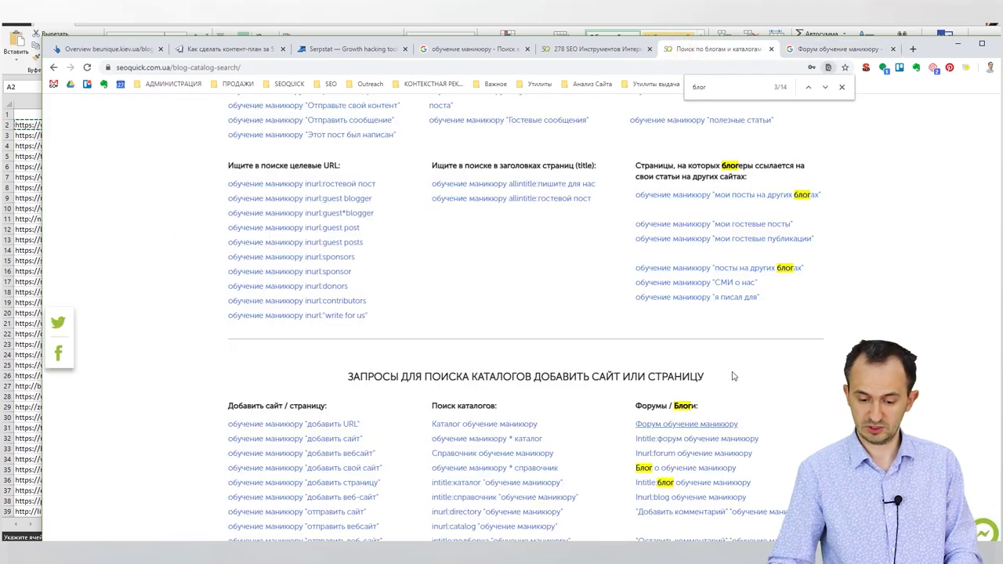
{"action": "left_click", "coordinate": [733, 424]}
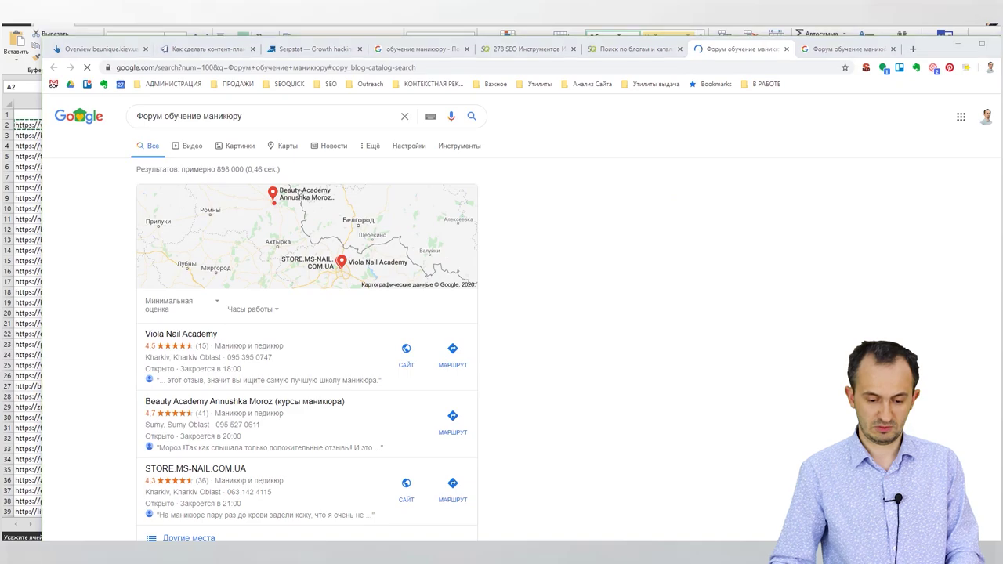
{"action": "left_click", "coordinate": [527, 490]}
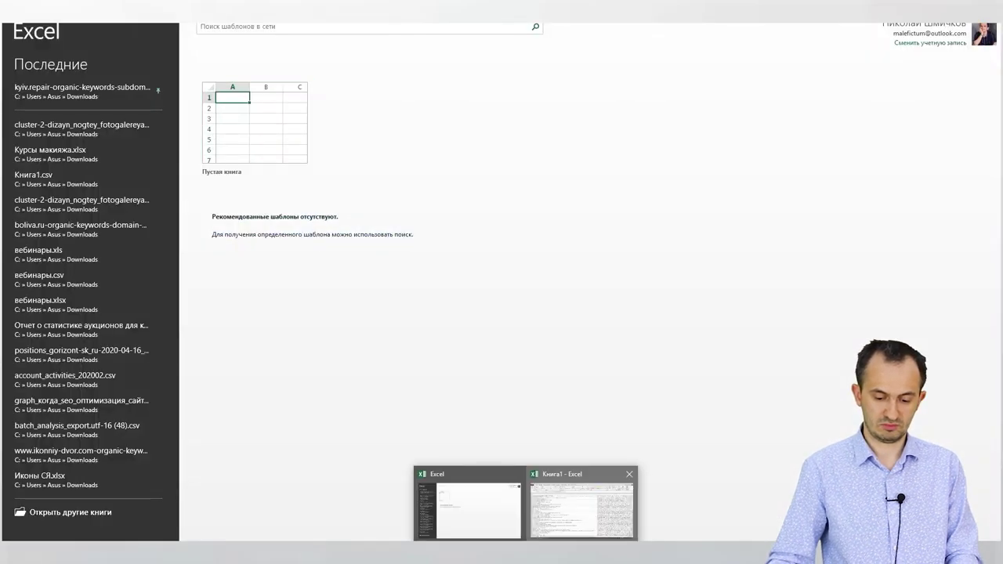
{"action": "left_click", "coordinate": [604, 486]}
{"action": "left_click", "coordinate": [131, 524]}
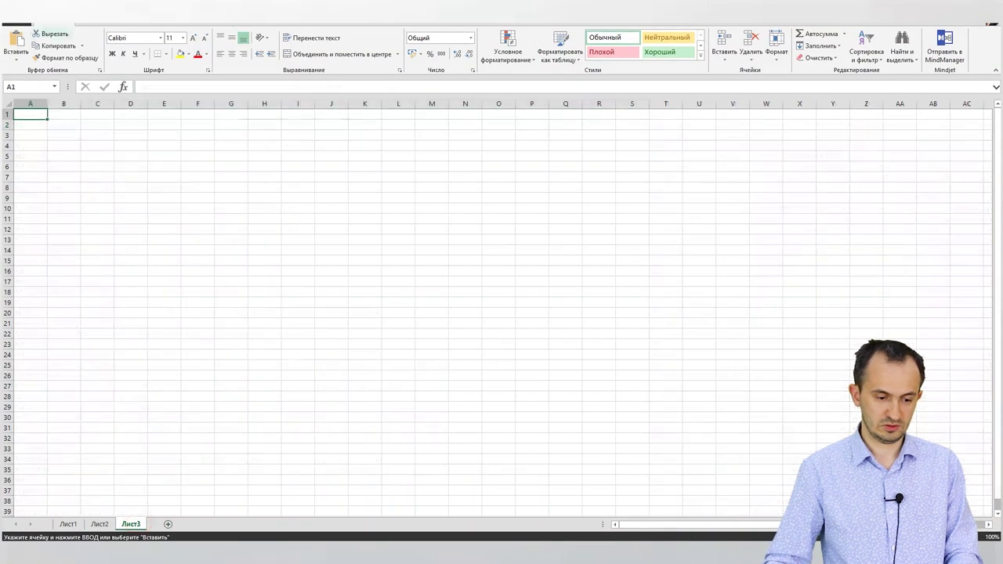
Try to paste the copied forum results into cell A1 of the new sheet and undo the attempt.
{"action": "right_click", "coordinate": [28, 115]}
{"action": "left_click", "coordinate": [60, 159]}
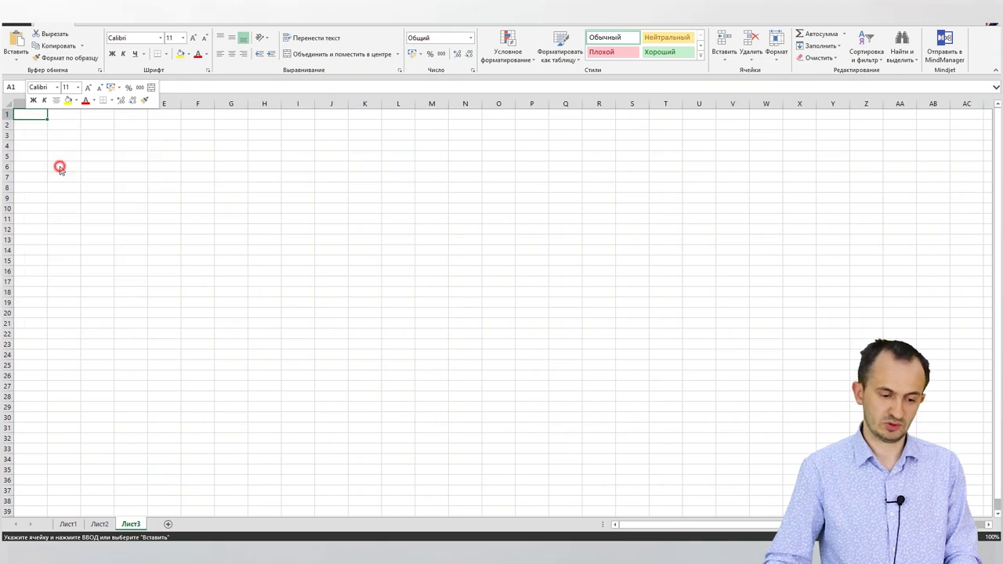
{"action": "left_click", "coordinate": [256, 211]}
{"action": "key", "text": "ctrl+z"}
Return to the search tool in the browser and copy the Google results for "Форум обучение маникюру" again.
{"action": "key", "text": "alt+Tab"}
{"action": "key", "text": "alt+Tab"}
{"action": "key", "text": "alt+Tab"}
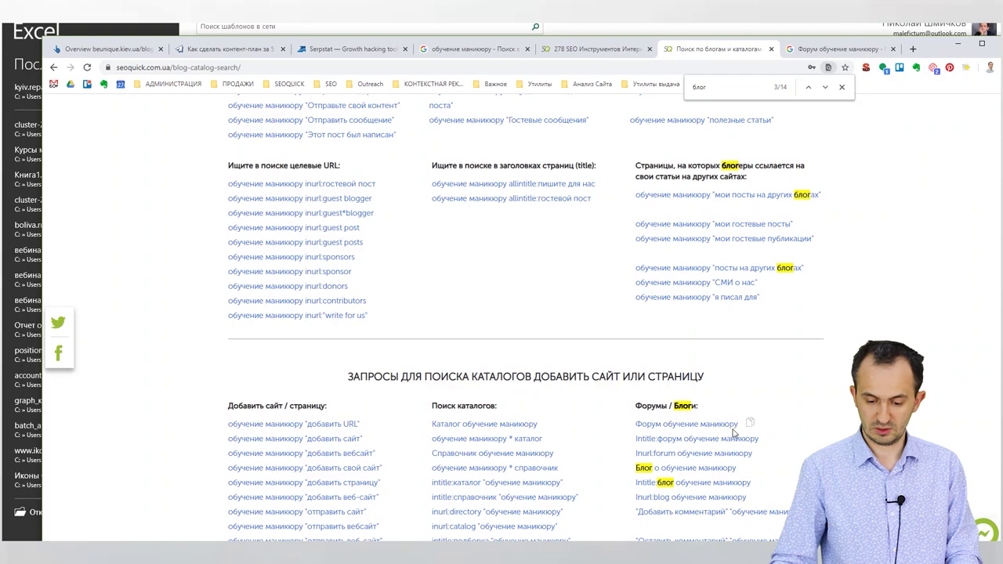
{"action": "left_click", "coordinate": [749, 424]}
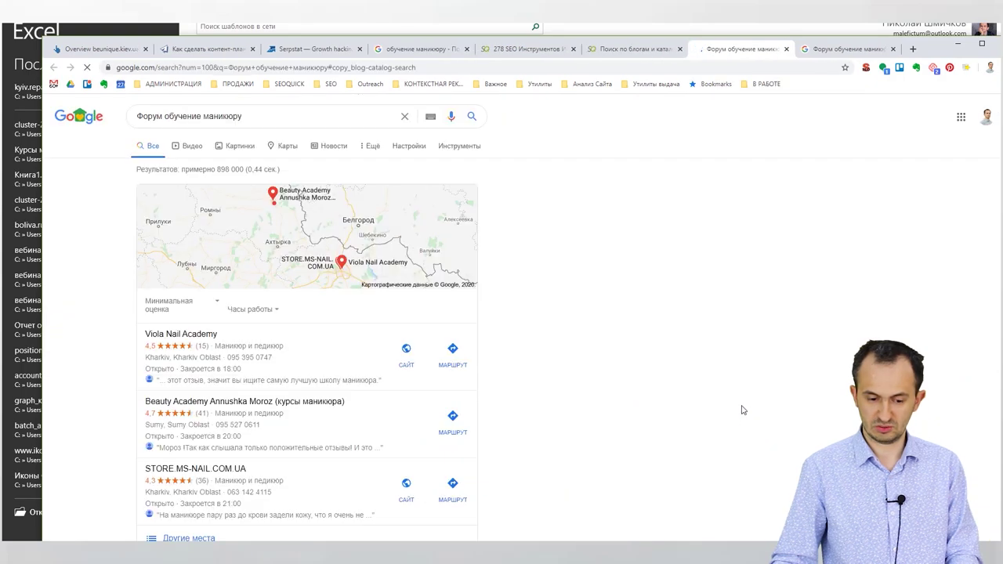
{"action": "key", "text": "ctrl+w"}
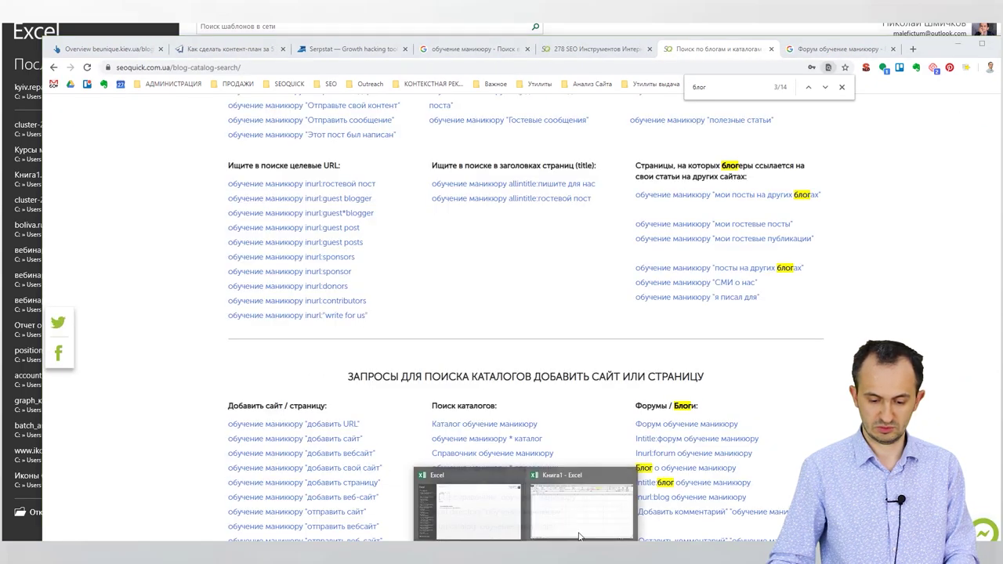
Paste the copied forum results from cell A1 of the new Excel sheet and fit column A to its URLs.
{"action": "left_click", "coordinate": [490, 505]}
{"action": "key", "text": "ctrl+v"}
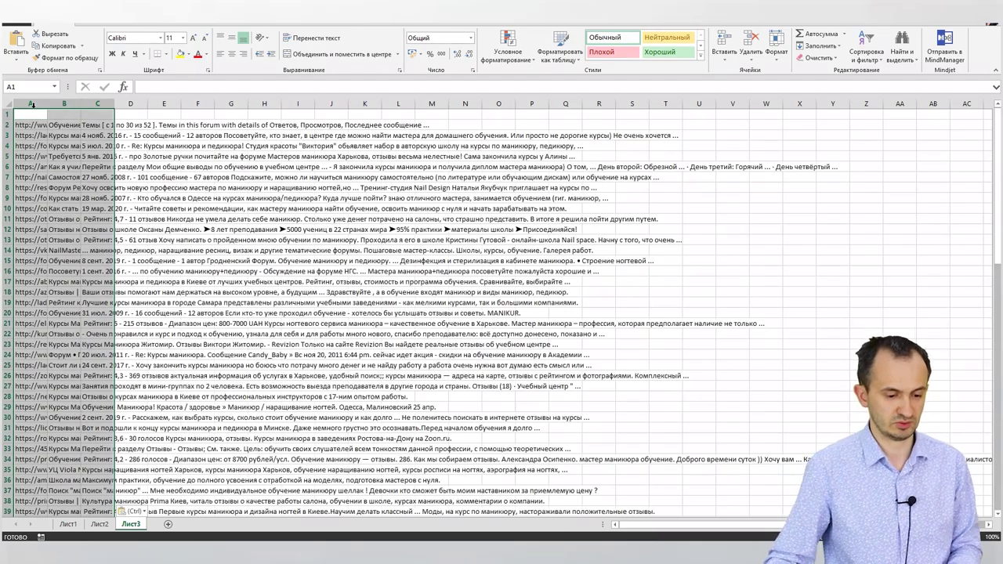
{"action": "double_click", "coordinate": [50, 104]}
{"action": "left_click", "coordinate": [152, 125]}
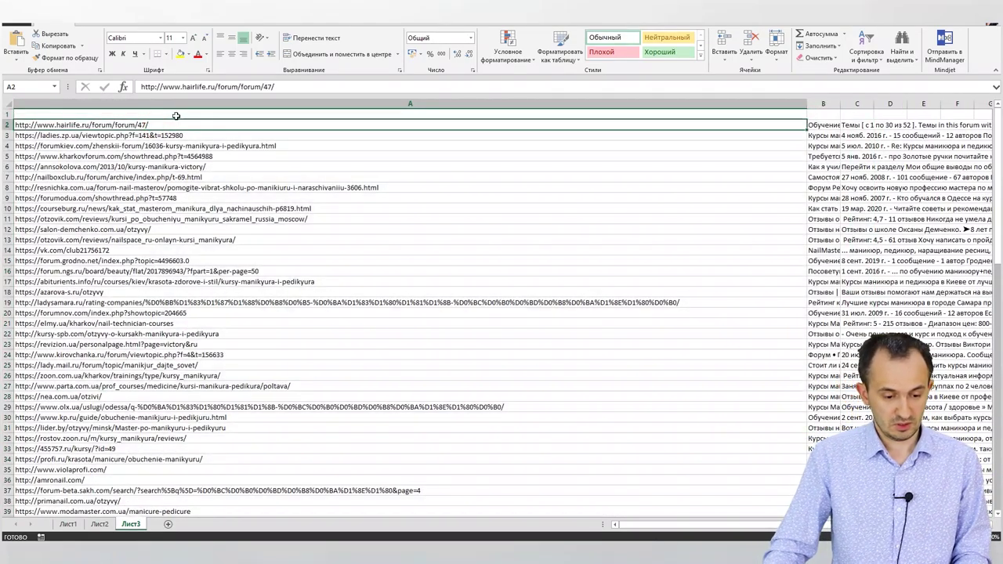
{"action": "double_click", "coordinate": [85, 124]}
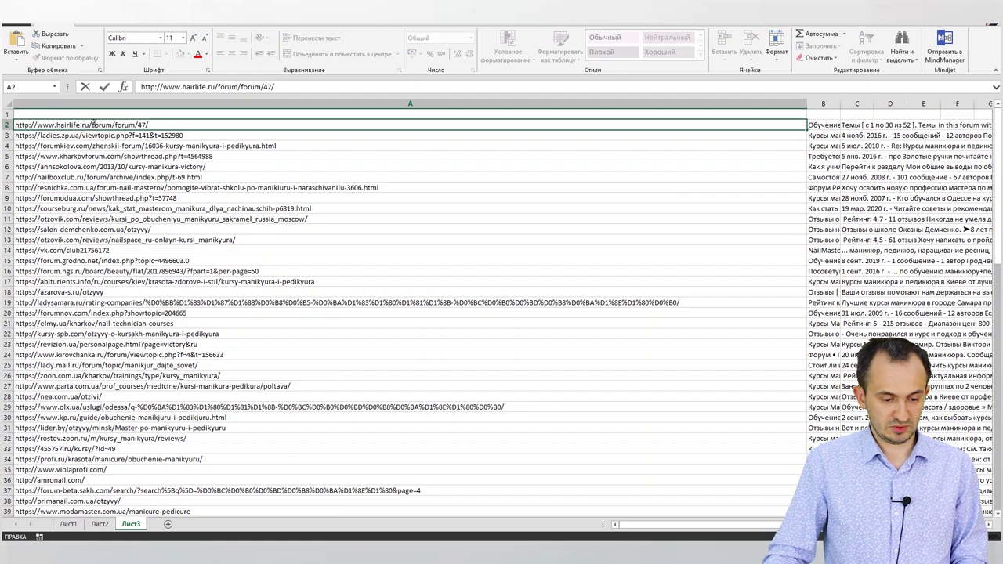
{"action": "left_click_drag", "start_coordinate": [92, 124], "coordinate": [16, 125]}
{"action": "key", "text": "alt+Tab"}
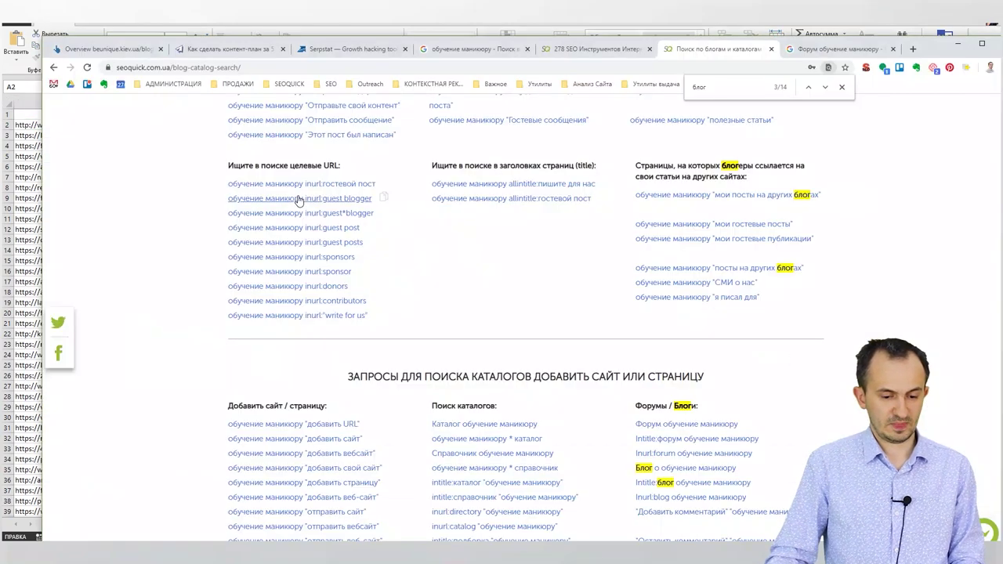
{"action": "left_click", "coordinate": [554, 48]}
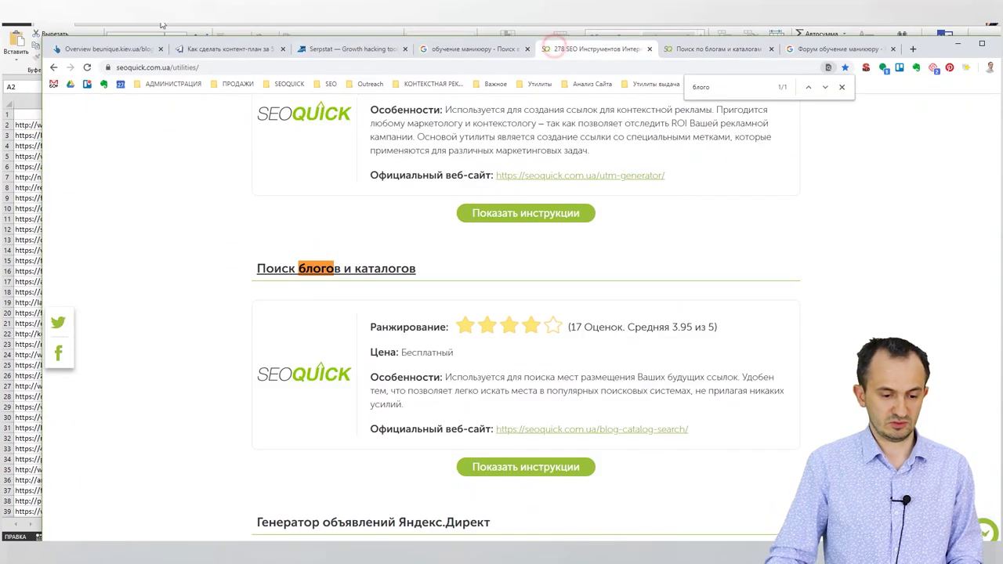
{"action": "left_click", "coordinate": [71, 50]}
{"action": "key", "text": "ctrl+a"}
{"action": "key", "text": "ctrl+v"}
{"action": "key", "text": "Return"}
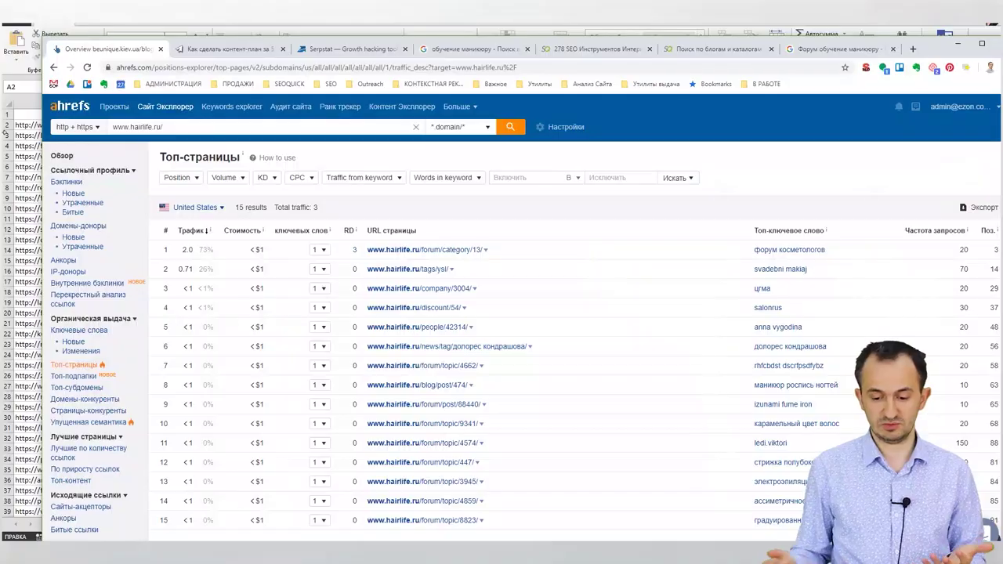
{"action": "left_click", "coordinate": [194, 208]}
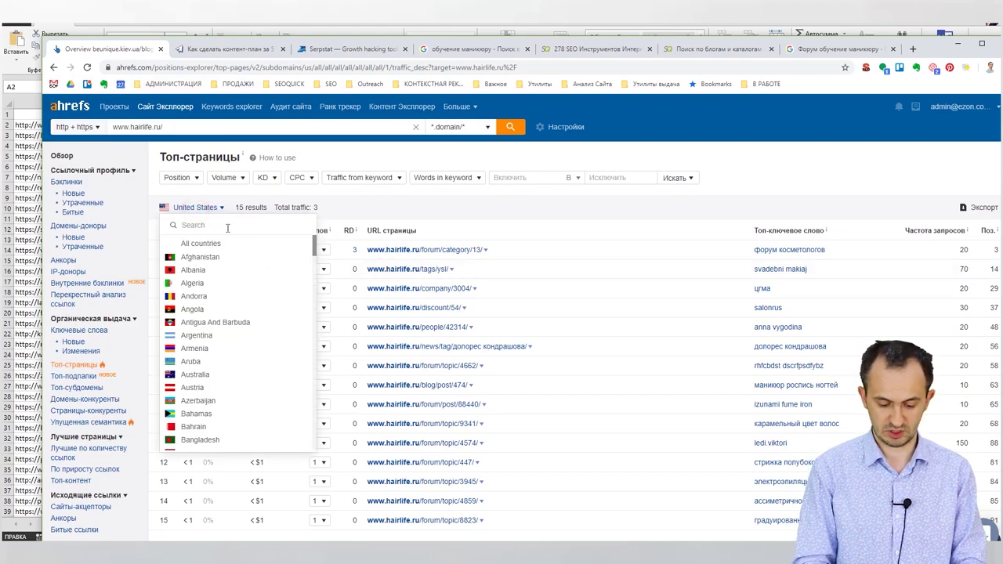
{"action": "type", "text": "russ"}
{"action": "left_click", "coordinate": [274, 245]}
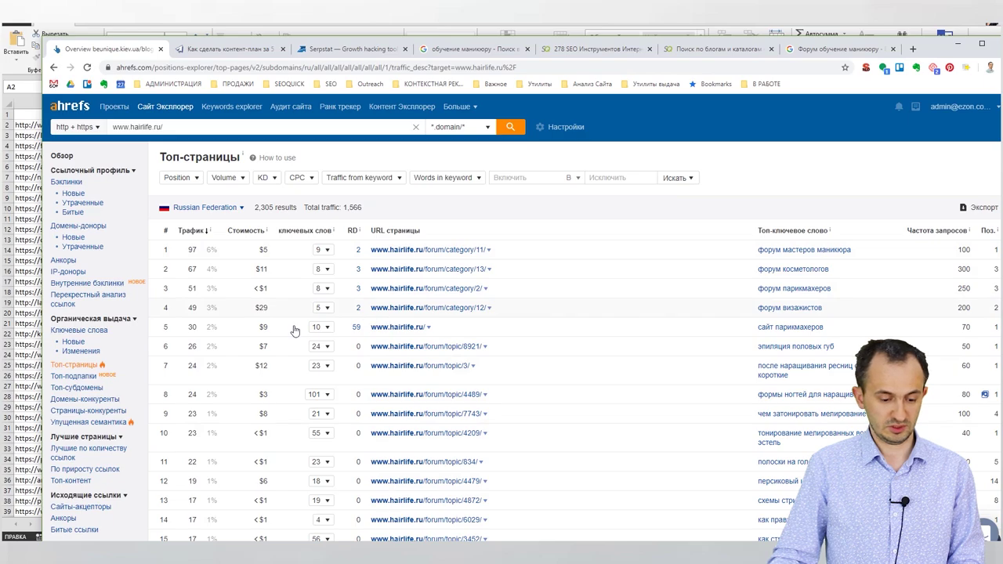
{"action": "left_click", "coordinate": [95, 332]}
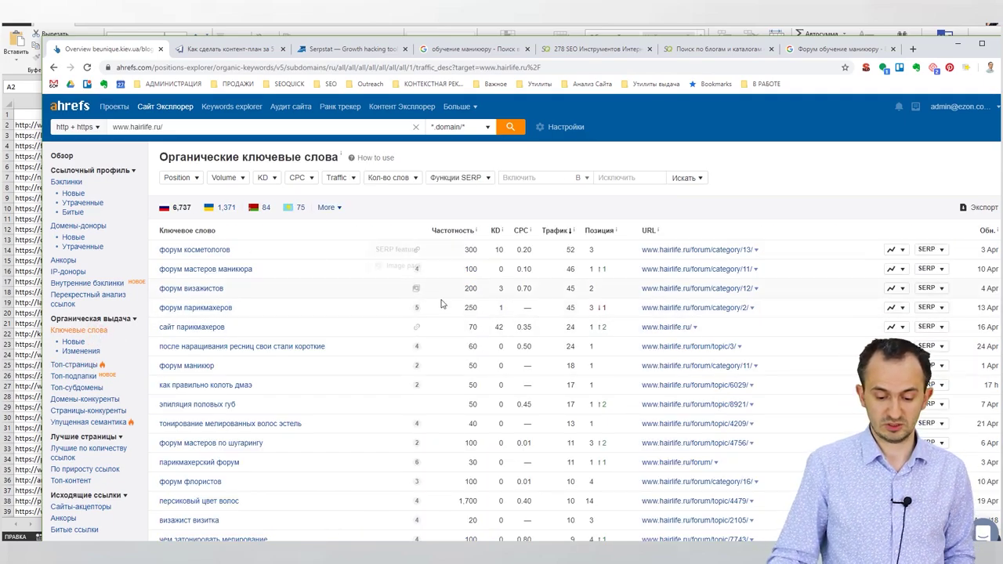
{"action": "left_click", "coordinate": [980, 206]}
{"action": "left_click", "coordinate": [509, 293]}
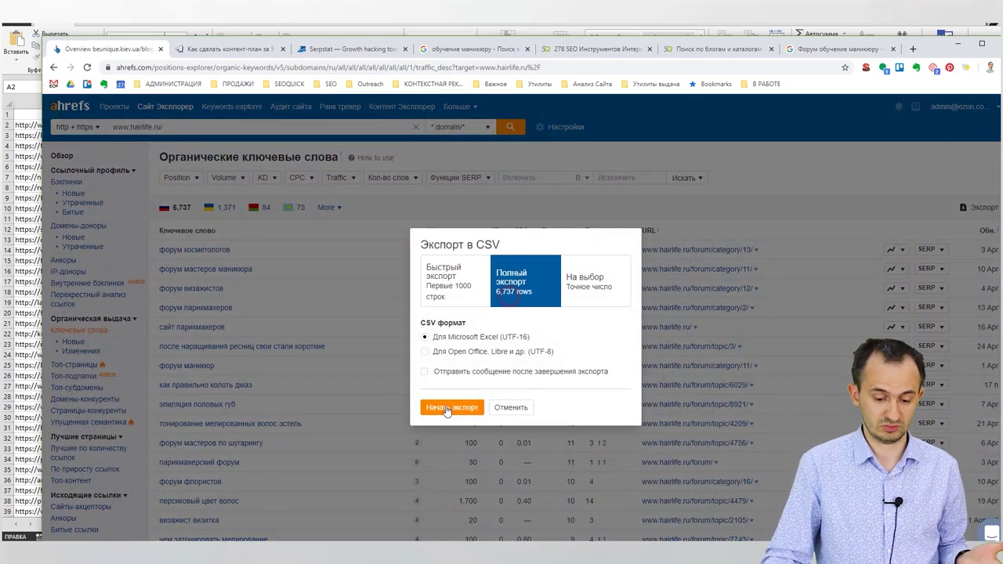
{"action": "left_click", "coordinate": [451, 408]}
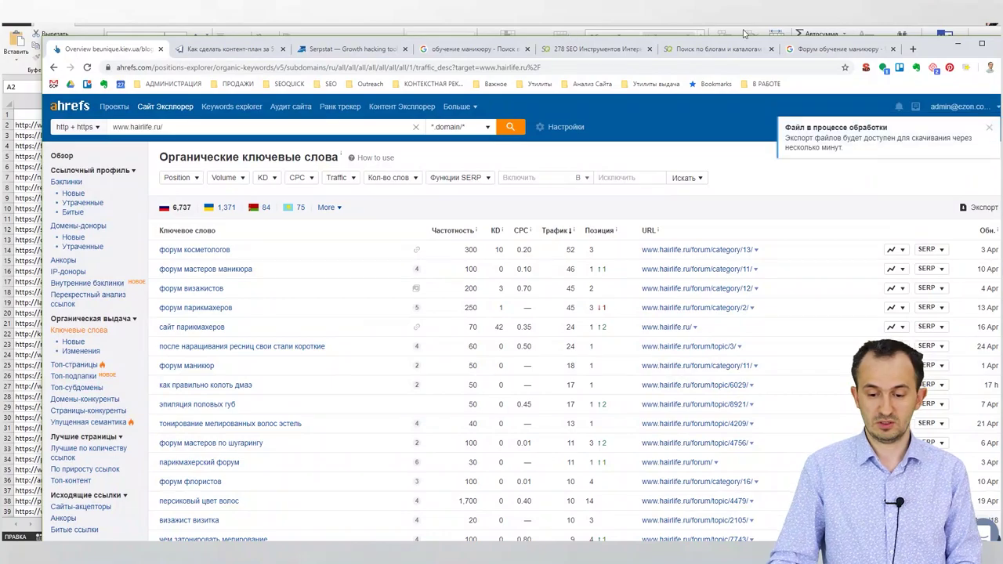
Copy the forum address from A3, analyse its domain ladies.zp.ua in Ahrefs and look through its organic keywords.
{"action": "key", "text": "alt+Tab"}
{"action": "left_click", "coordinate": [183, 135]}
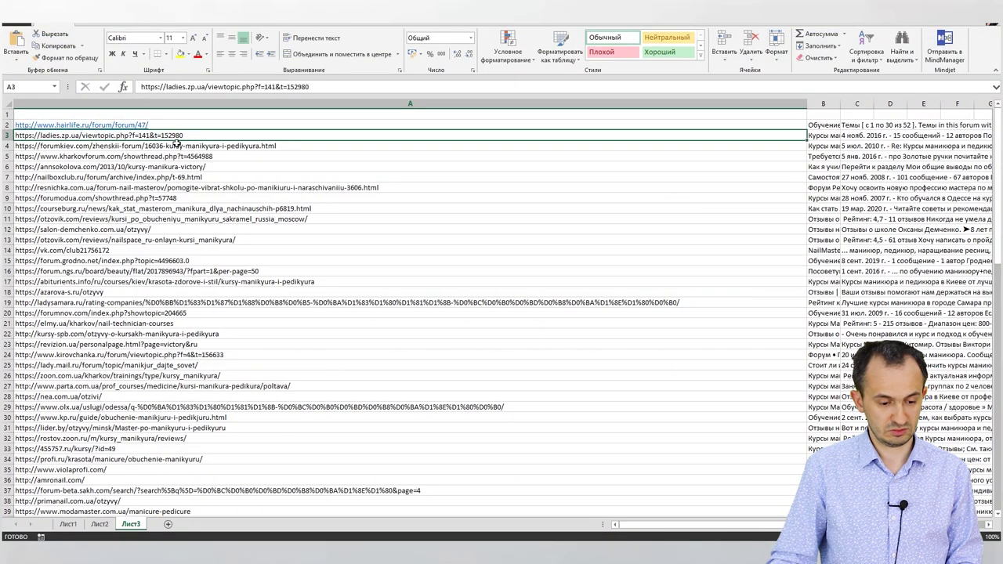
{"action": "key", "text": "ctrl+c"}
{"action": "key", "text": "alt+Tab"}
{"action": "left_click", "coordinate": [179, 128]}
{"action": "key", "text": "ctrl+v"}
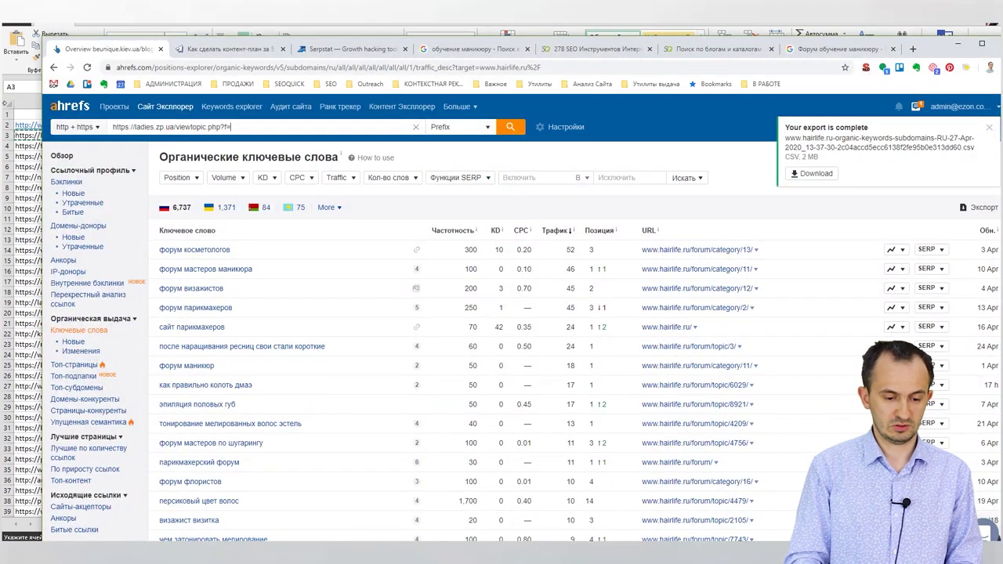
{"action": "key", "text": "Return"}
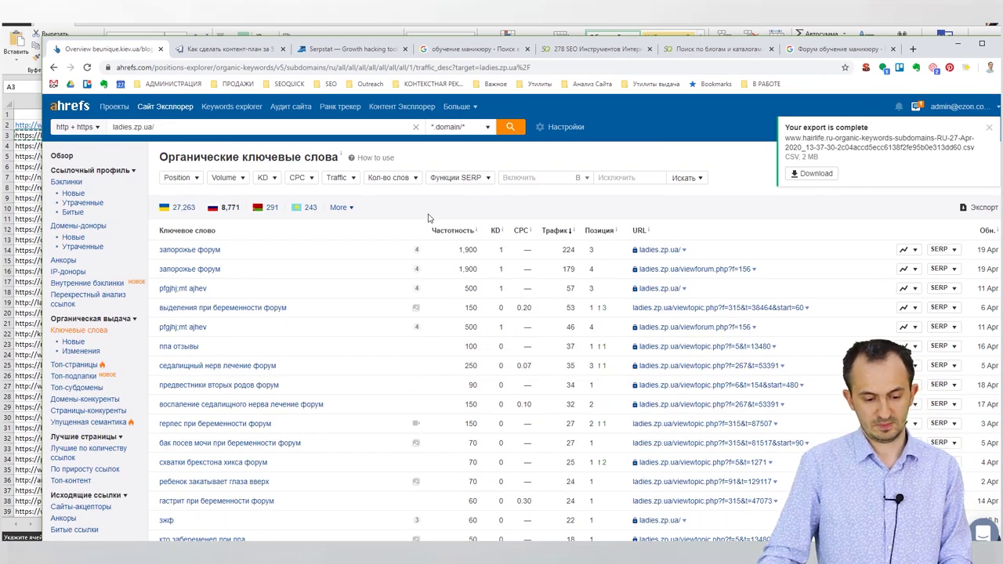
{"action": "scroll", "coordinate": [625, 261], "scroll_direction": "down", "scroll_amount": 10}
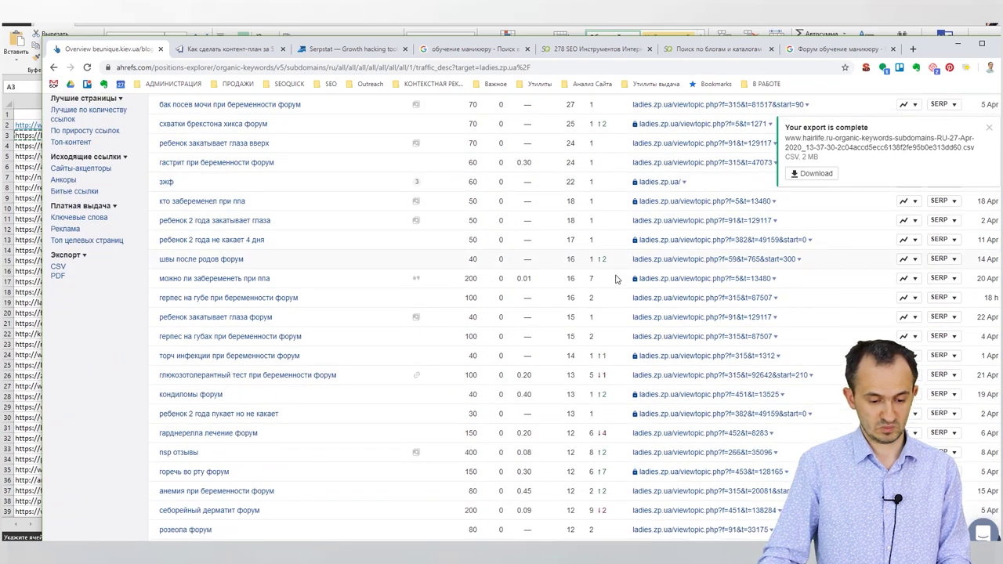
Return to the Excel sheet and examine the URLs in column A down to row 19 for relevant manicure forums.
{"action": "key", "text": "alt+Tab"}
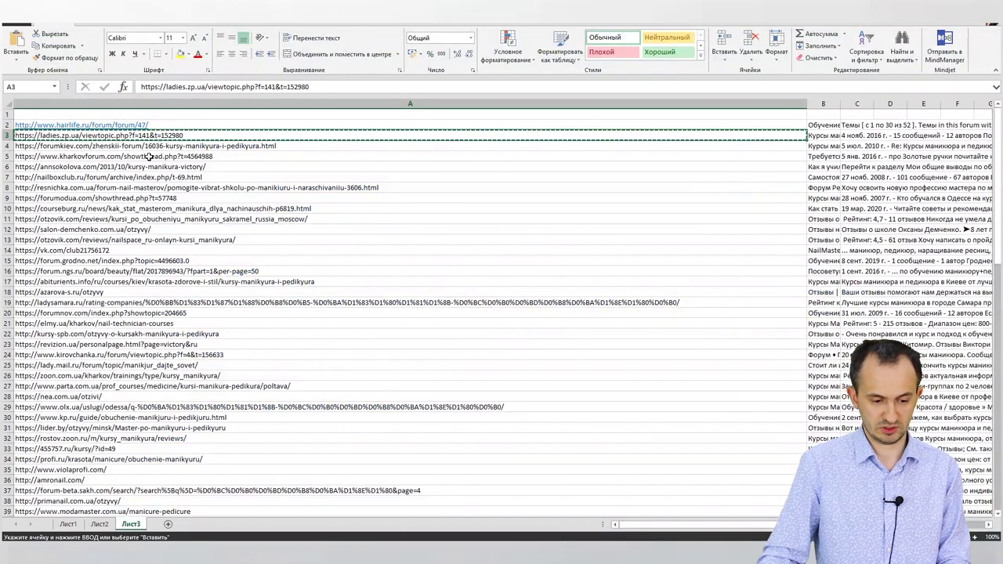
{"action": "key", "text": "Down"}
{"action": "left_click", "coordinate": [154, 166]}
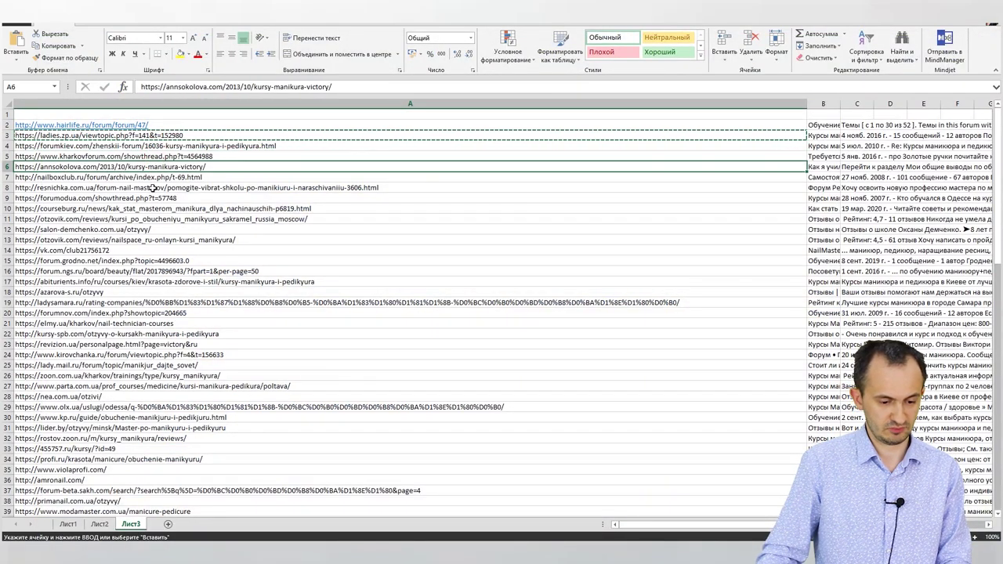
{"action": "left_click", "coordinate": [215, 178]}
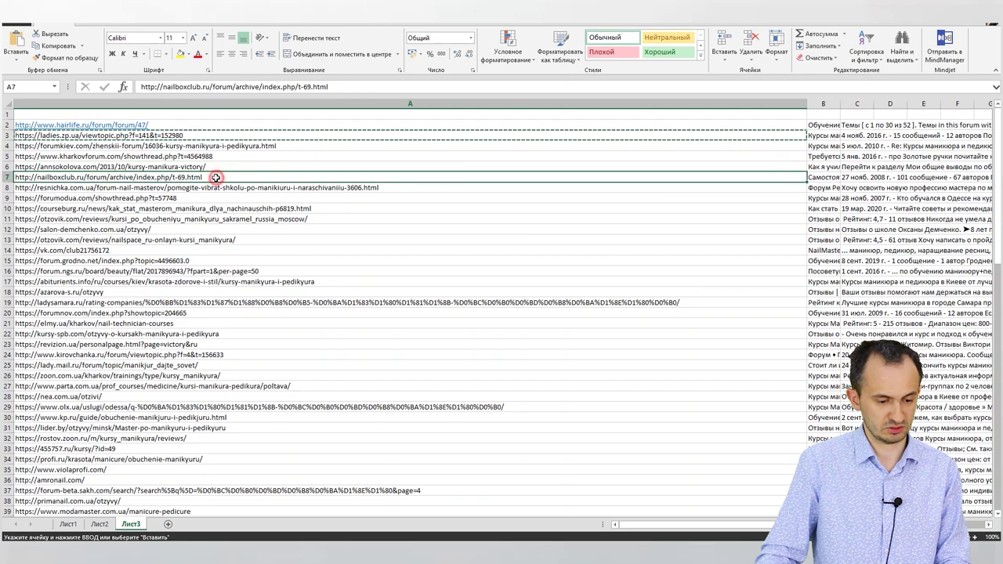
{"action": "key", "text": "Down"}
{"action": "key", "text": "Down"}
{"action": "key", "text": "Up"}
{"action": "key", "text": "Down"}
{"action": "key", "text": "Down"}
{"action": "key", "text": "Down"}
{"action": "key", "text": "Up"}
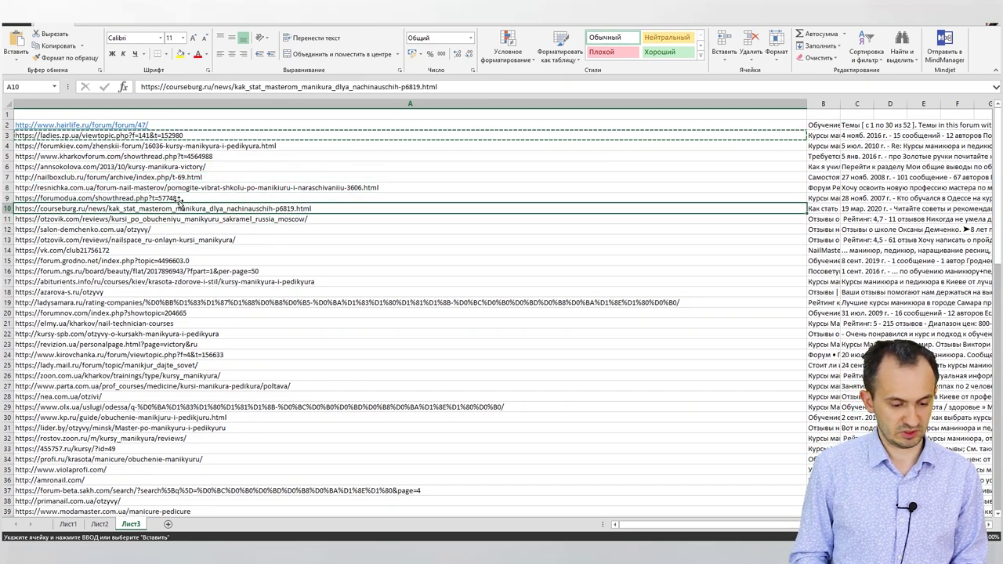
{"action": "key", "text": "Down"}
{"action": "key", "text": "Down"}
{"action": "key", "text": "Down"}
{"action": "key", "text": "Down"}
{"action": "key", "text": "Up"}
{"action": "key", "text": "Up"}
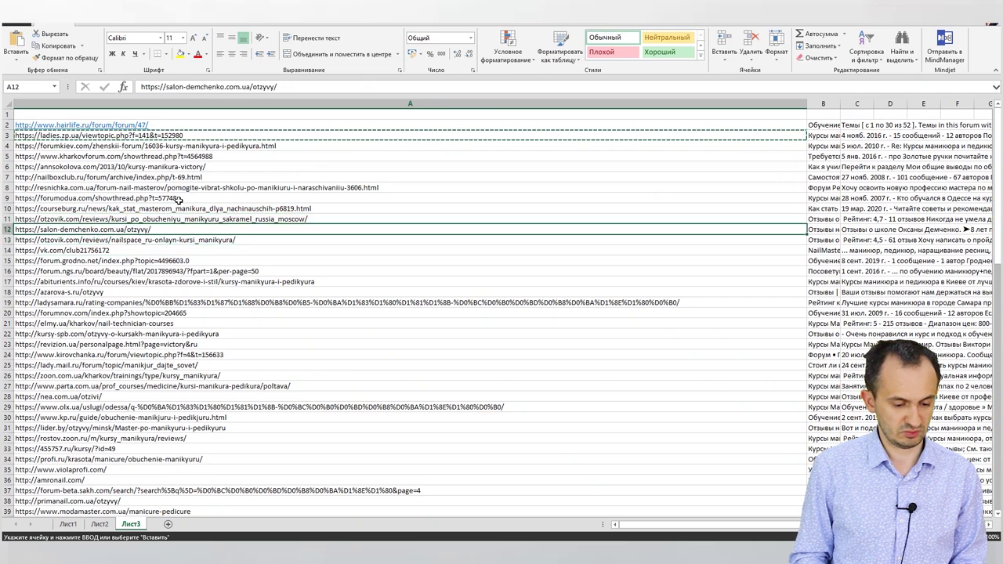
{"action": "key", "text": "Down"}
{"action": "key", "text": "Down"}
{"action": "key", "text": "Down"}
{"action": "key", "text": "Down"}
{"action": "key", "text": "Down"}
{"action": "key", "text": "Up"}
{"action": "key", "text": "Down"}
{"action": "key", "text": "Down"}
{"action": "key", "text": "Down"}
{"action": "key", "text": "Down"}
{"action": "key", "text": "Down"}
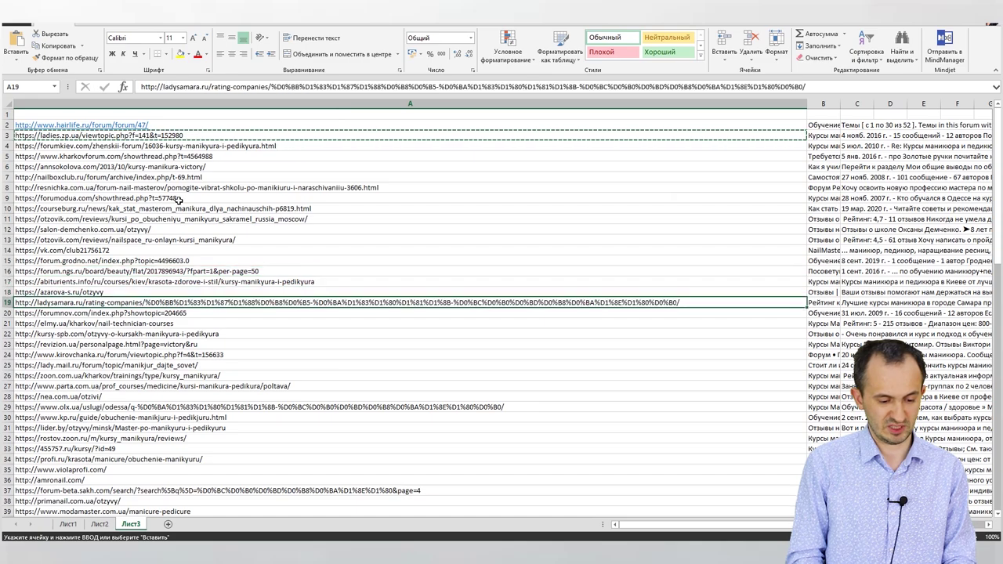
Copy the lady.mail.ru forum topic address from A25 and check its organic keywords in Ahrefs Site Explorer.
{"action": "key", "text": "Down"}
{"action": "key", "text": "Down"}
{"action": "key", "text": "Down"}
{"action": "key", "text": "Down"}
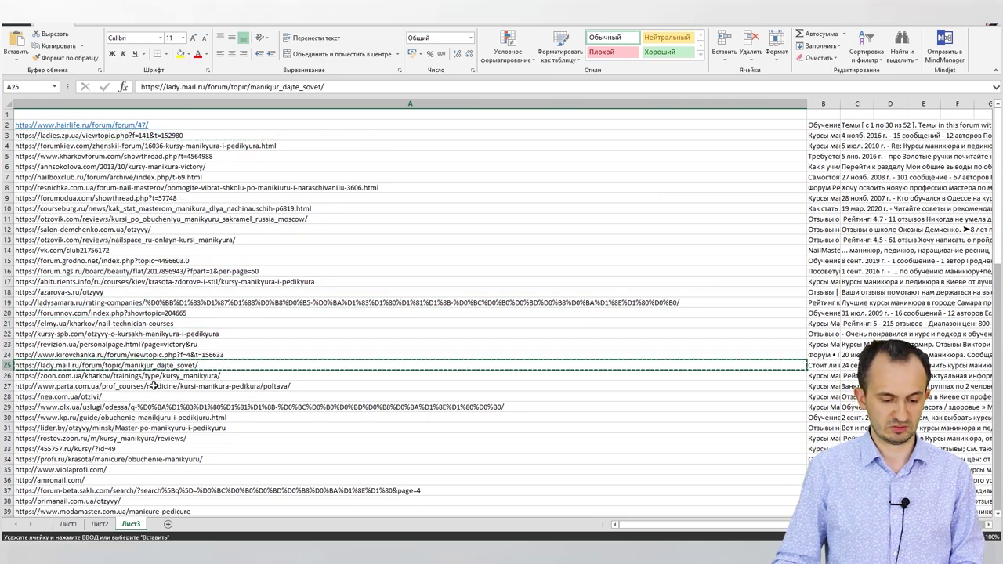
{"action": "key", "text": "alt+Tab"}
{"action": "scroll", "coordinate": [362, 116], "scroll_direction": "up", "scroll_amount": 15}
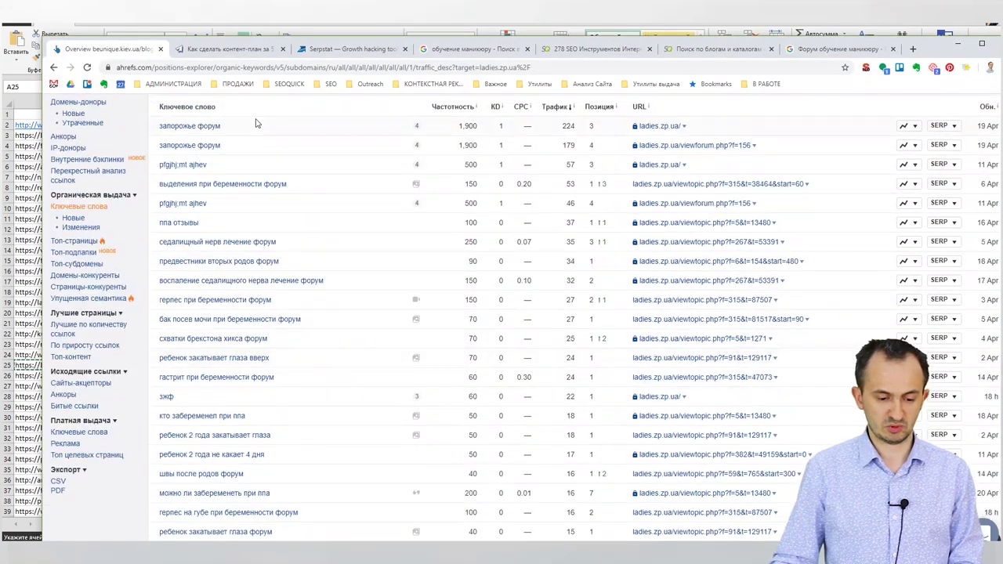
{"action": "triple_click", "coordinate": [249, 126]}
{"action": "key", "text": "ctrl+v"}
{"action": "key", "text": "Return"}
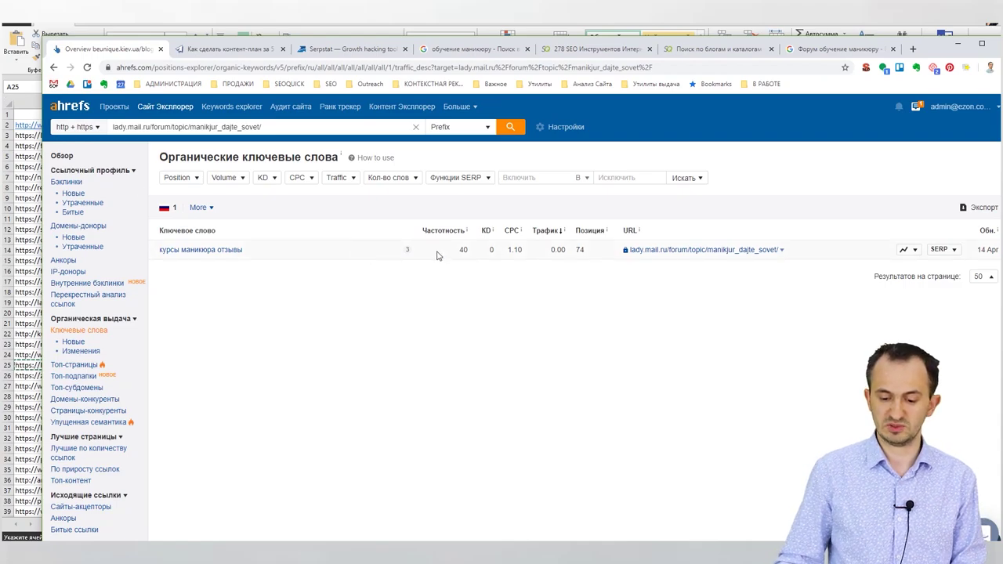
Analyse the whole lady.mail.ru domain in Ahrefs and filter its organic keywords to those including "маникюр".
{"action": "key", "text": "alt+Tab"}
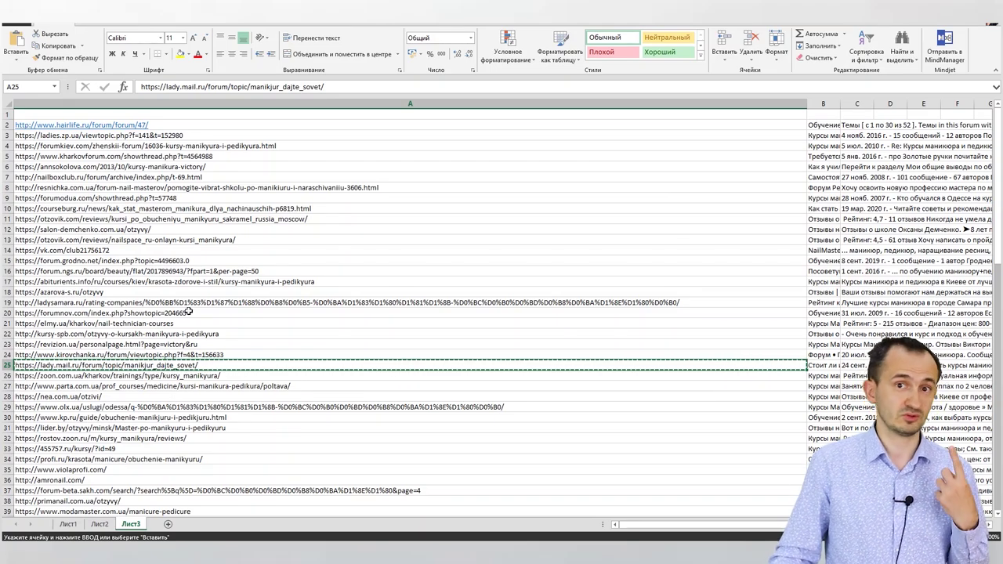
{"action": "key", "text": "alt+Tab"}
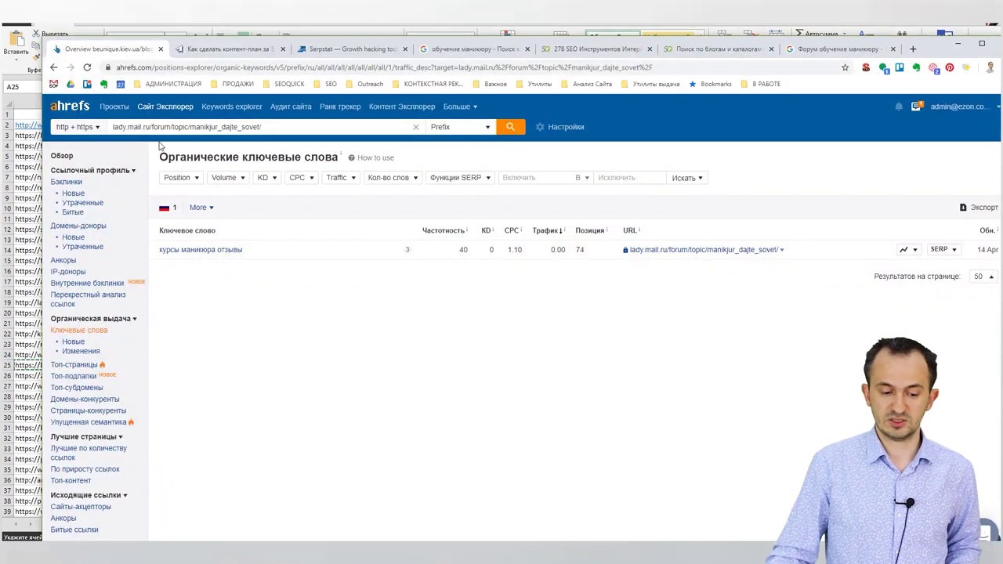
{"action": "left_click_drag", "start_coordinate": [151, 130], "coordinate": [369, 131]}
{"action": "key", "text": "BackSpace"}
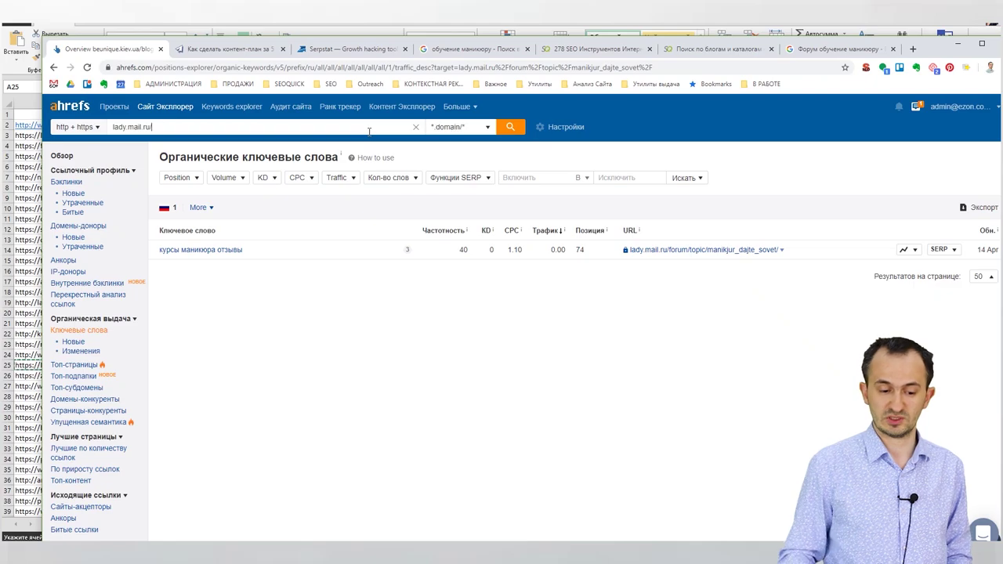
{"action": "key", "text": "Return"}
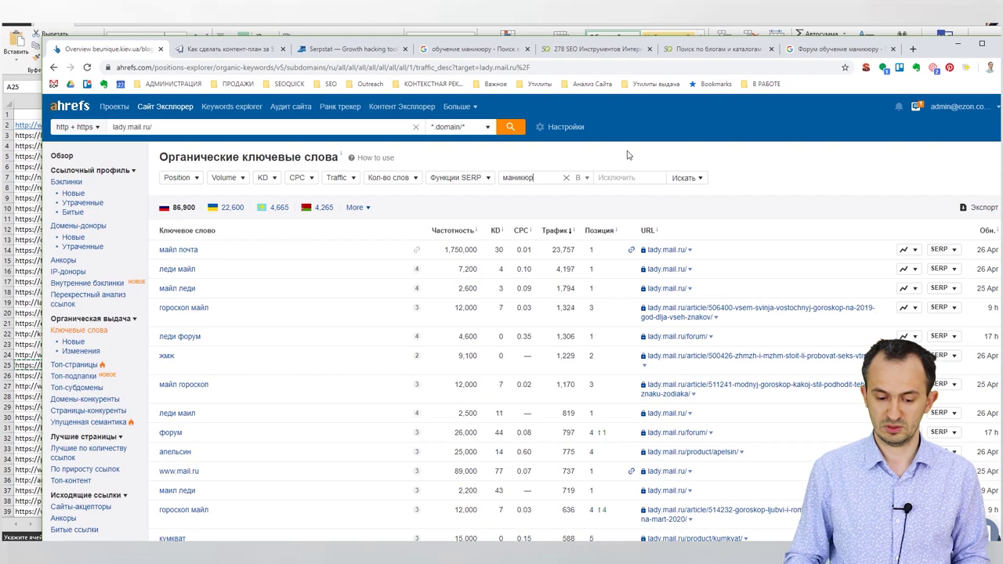
{"action": "type", "text": "маникюр"}
{"action": "key", "text": "Return"}
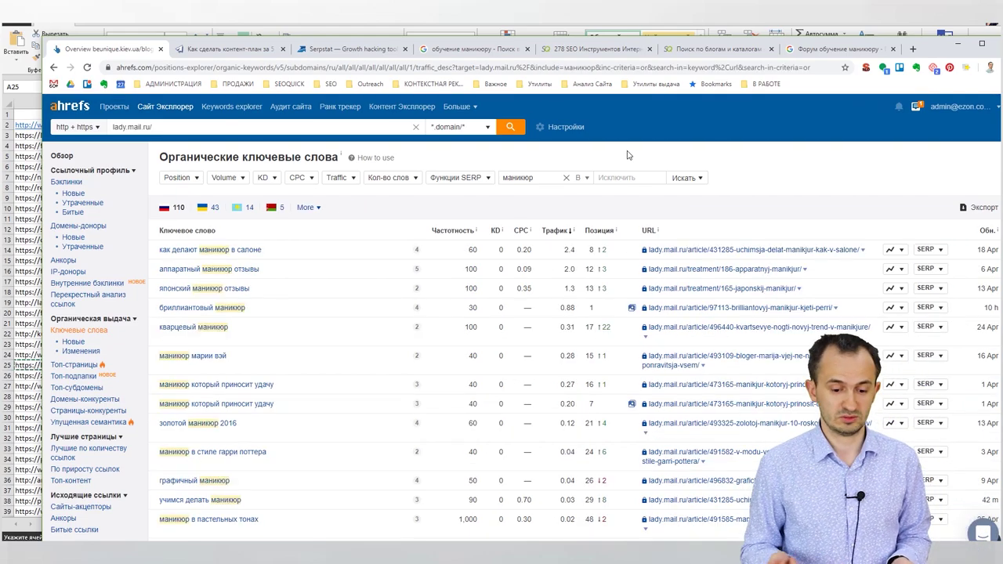
Start a full CSV export of the filtered lady.mail.ru keywords for Microsoft Excel (UTF-16).
{"action": "left_click", "coordinate": [979, 207]}
{"action": "left_click", "coordinate": [526, 291]}
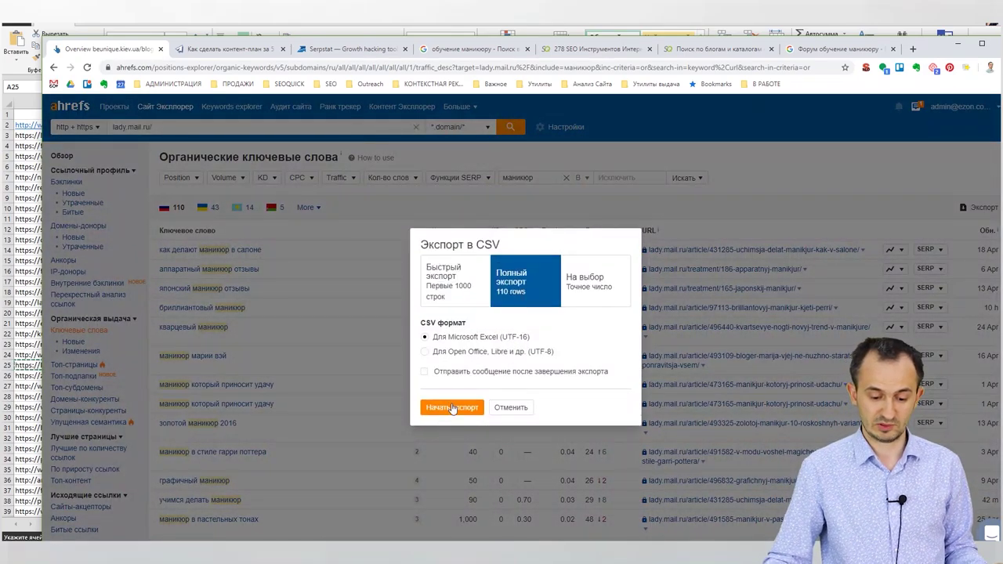
{"action": "left_click", "coordinate": [452, 397]}
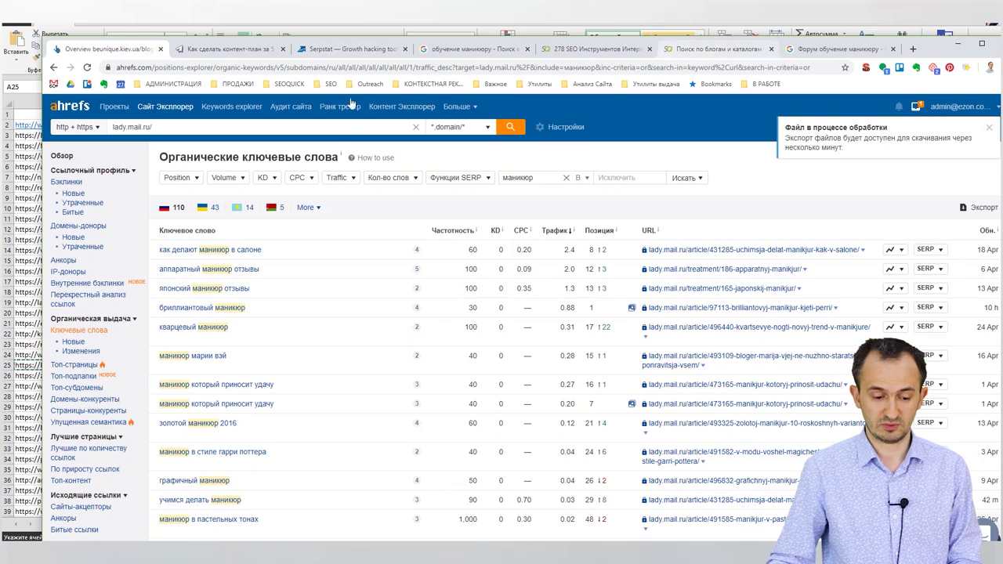
Try analysing otvety.mail.ru in Ahrefs and look at its organic keywords and country list.
{"action": "double_click", "coordinate": [119, 128]}
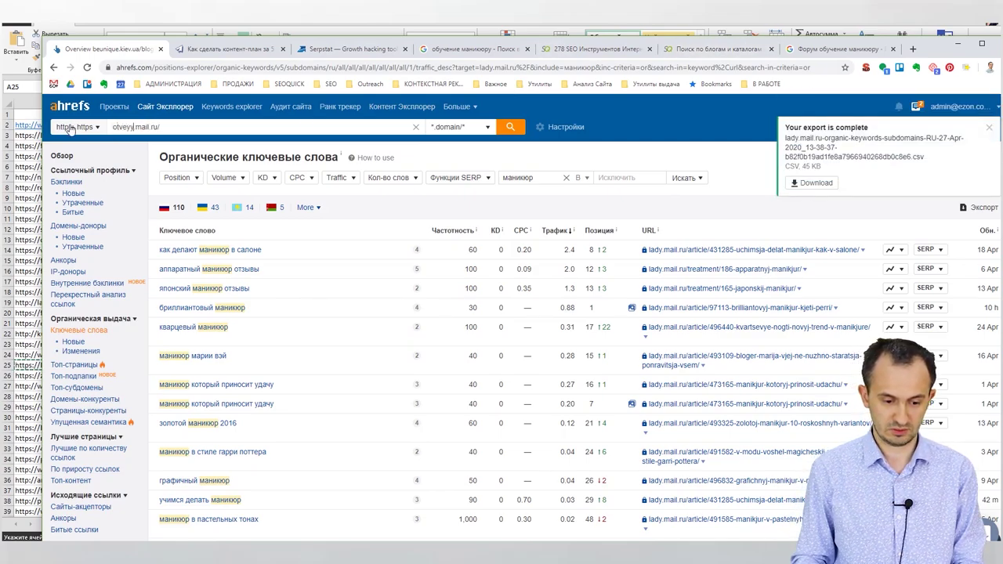
{"action": "key", "text": "Return"}
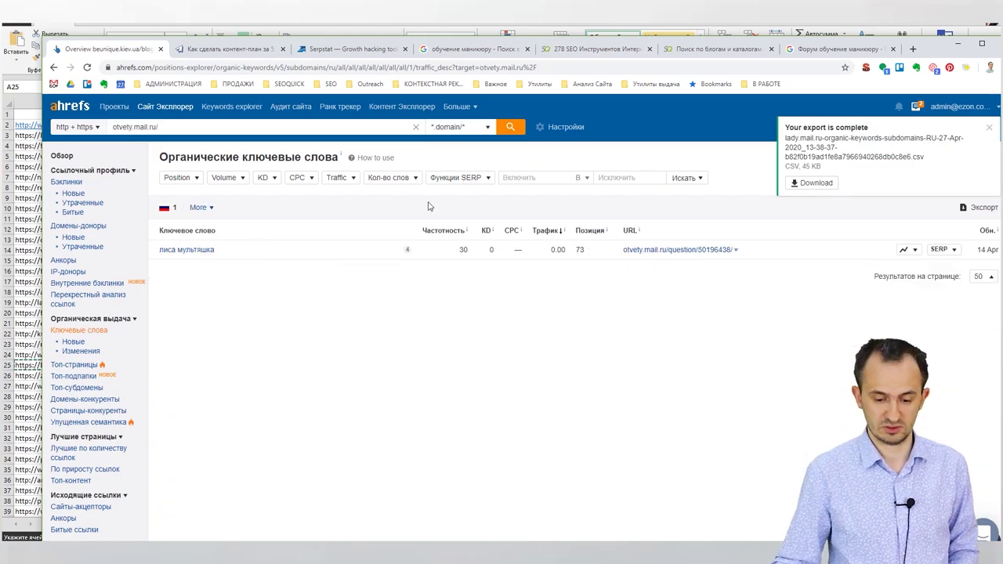
{"action": "triple_click", "coordinate": [154, 126]}
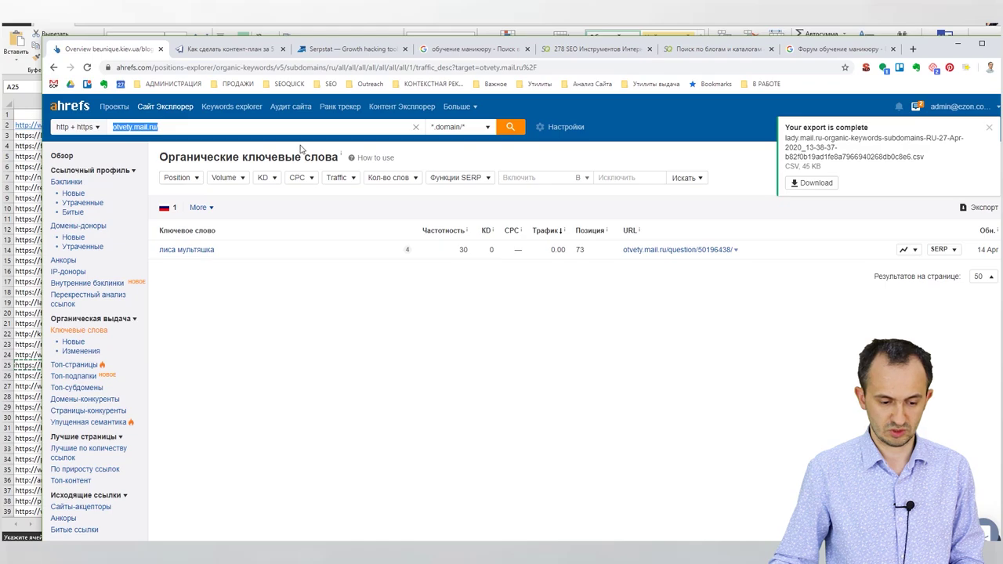
{"action": "left_click", "coordinate": [199, 210]}
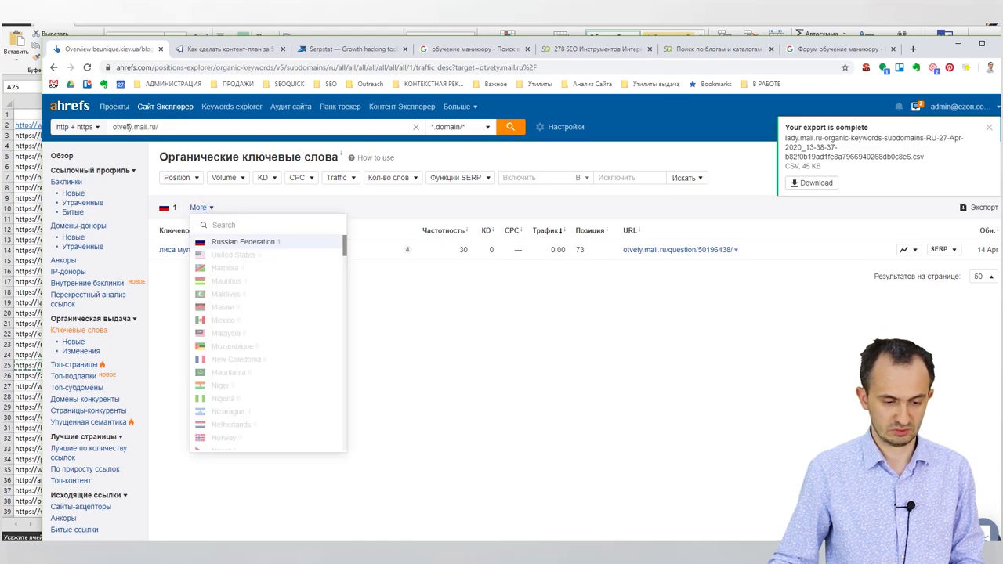
Copy the otvety.mail.ru address and search Google for it to find the correct domain of the answers site.
{"action": "triple_click", "coordinate": [155, 126]}
{"action": "left_click", "coordinate": [837, 48]}
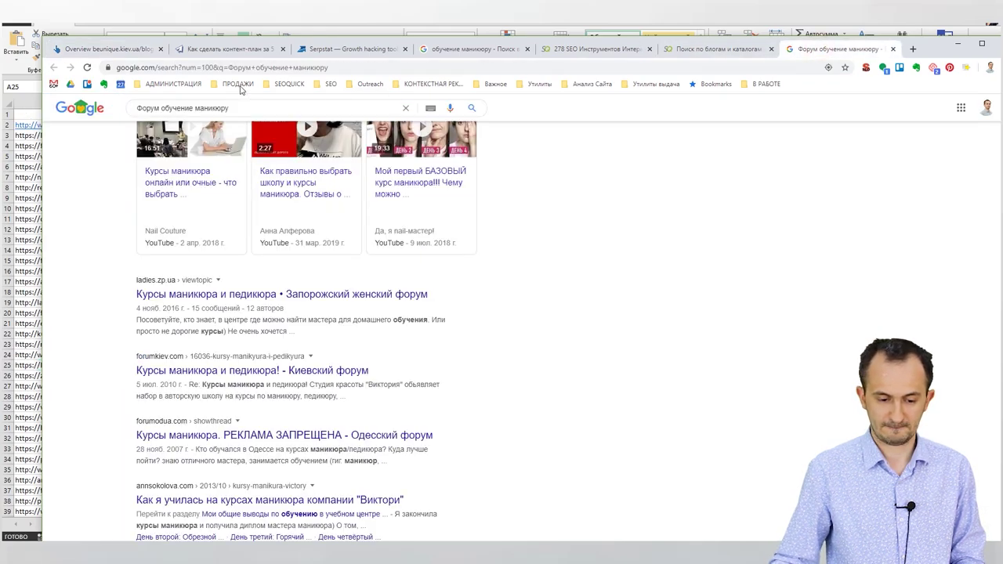
{"action": "triple_click", "coordinate": [256, 103]}
{"action": "key", "text": "ctrl+v"}
{"action": "key", "text": "Return"}
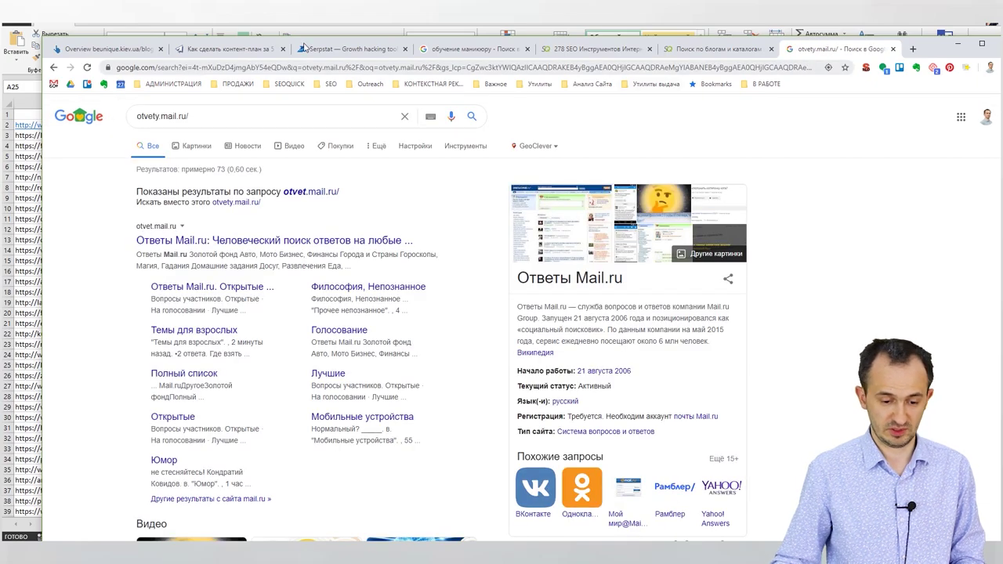
Return to Ahrefs, analyse otvet.mail.ru, filter its organic keywords to those including "маникюр" and export them.
{"action": "key", "text": "ctrl+3"}
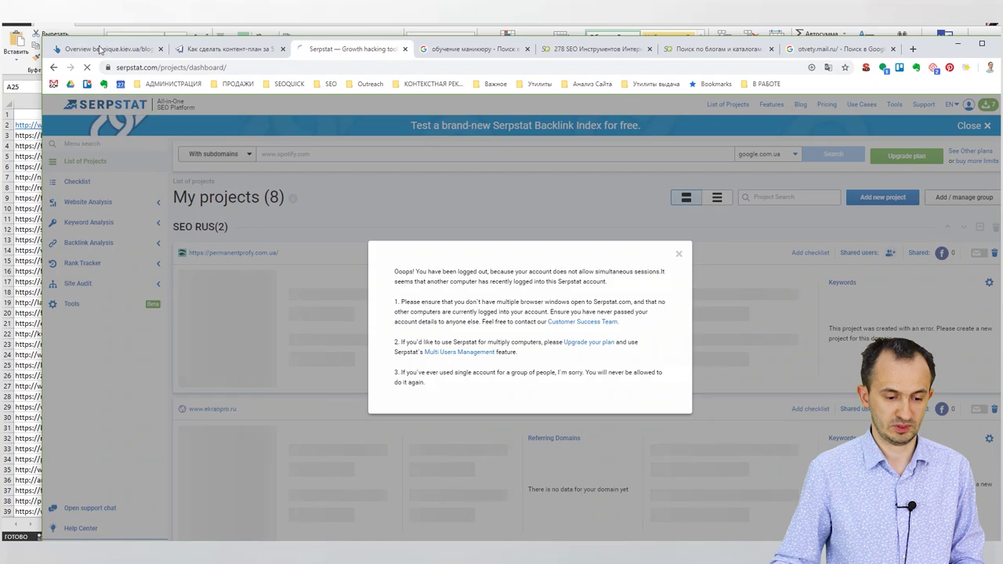
{"action": "left_click", "coordinate": [101, 48]}
{"action": "triple_click", "coordinate": [129, 127]}
{"action": "key", "text": "Right"}
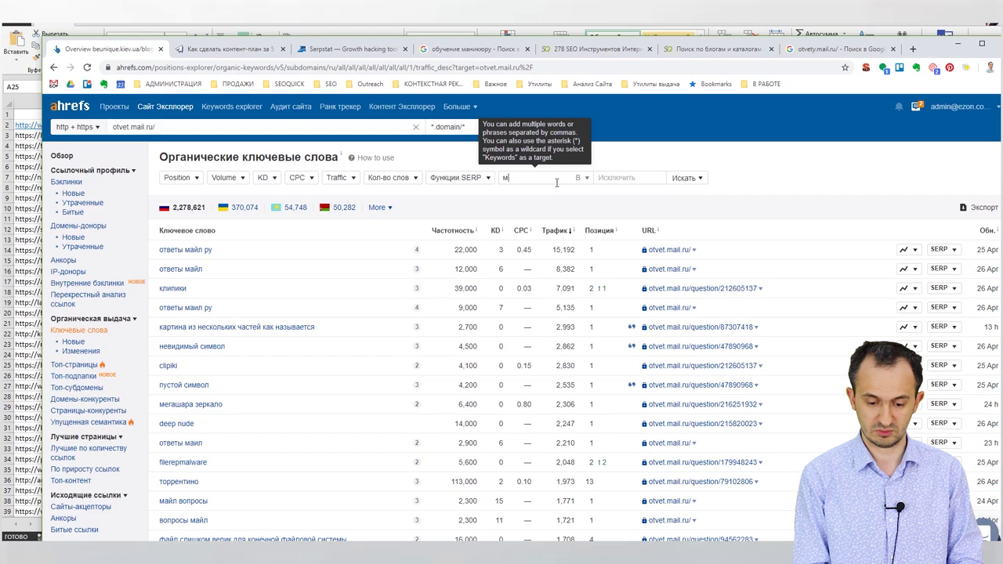
{"action": "key", "text": "Return"}
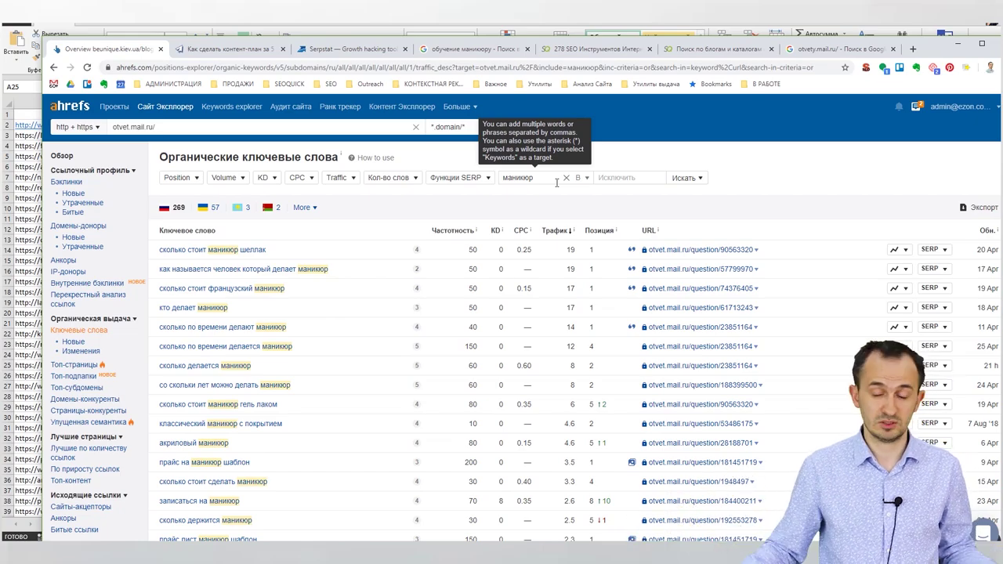
{"action": "left_click", "coordinate": [980, 208]}
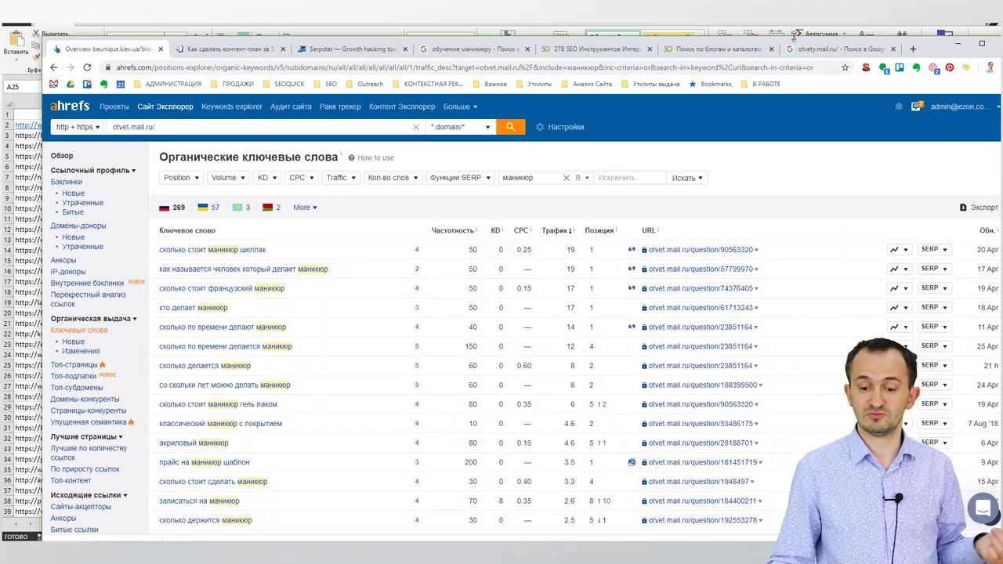
Open the SEOquick keyword clustering tool at seoquick.com.ua/keyword-grouping/ in place of the Google search results.
{"action": "left_click", "coordinate": [697, 49]}
{"action": "left_click", "coordinate": [805, 49]}
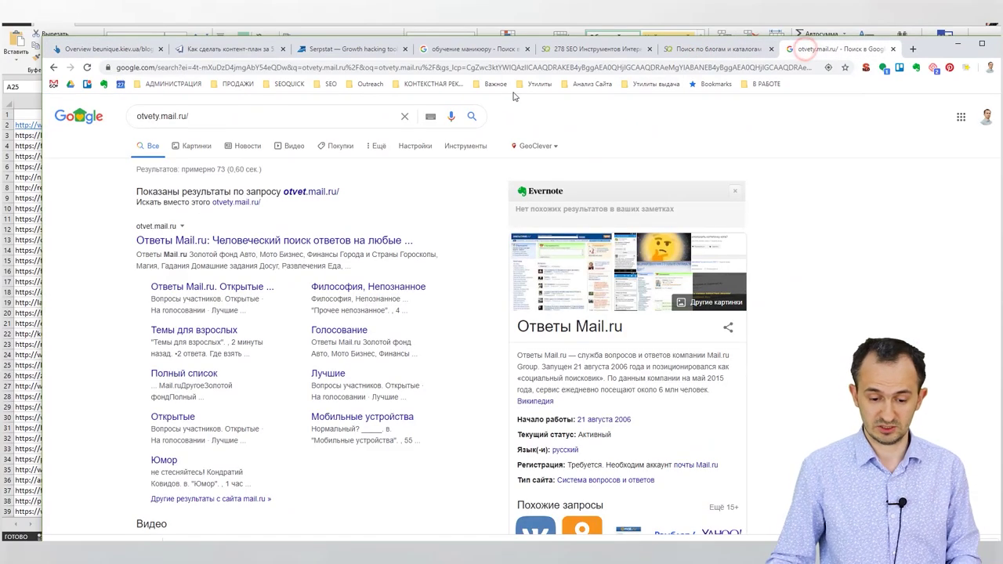
{"action": "left_click", "coordinate": [527, 69]}
{"action": "type", "text": "seoquick.com.ua/"}
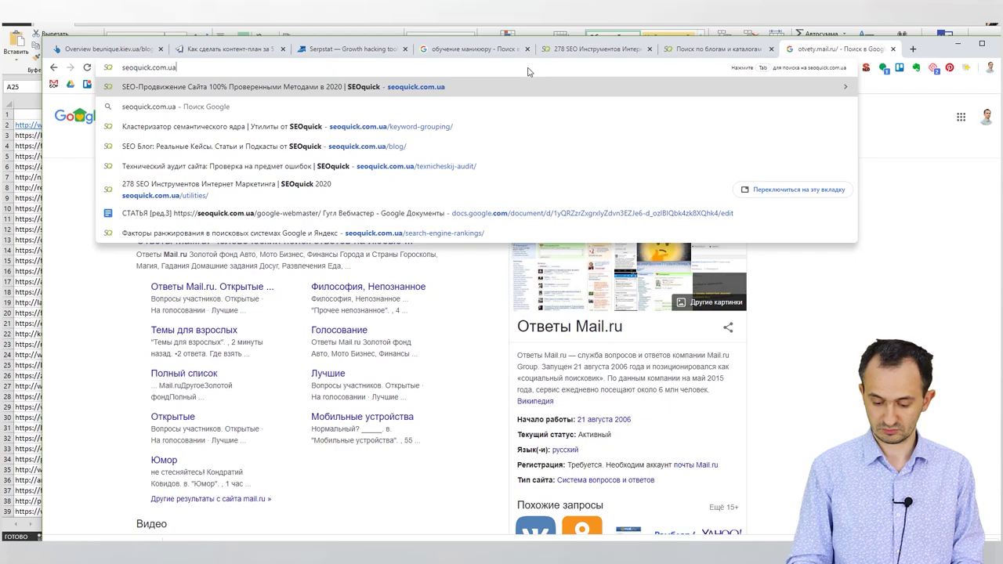
{"action": "type", "text": "ke"}
{"action": "key", "text": "Right"}
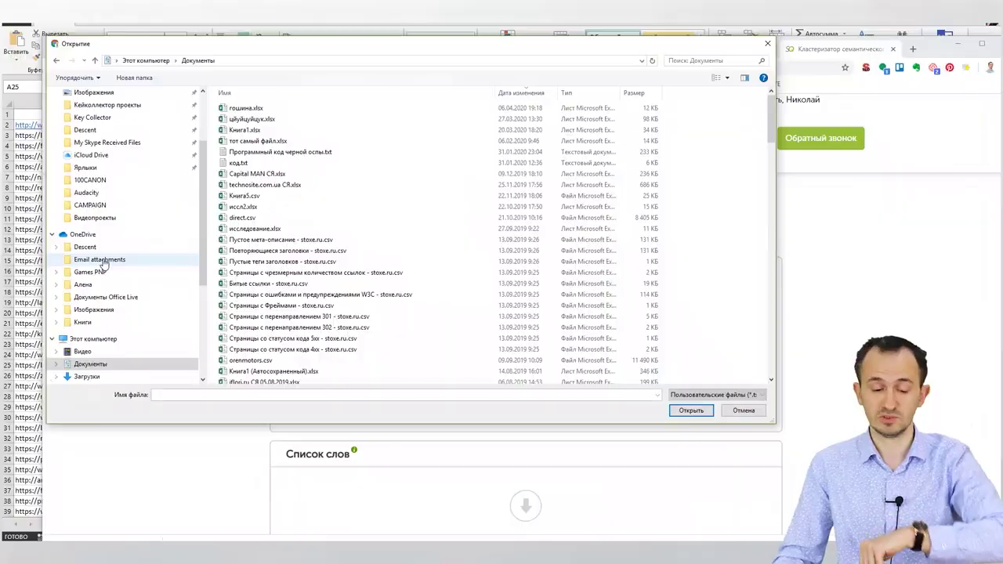
{"action": "scroll", "coordinate": [94, 314], "scroll_direction": "up", "scroll_amount": 2}
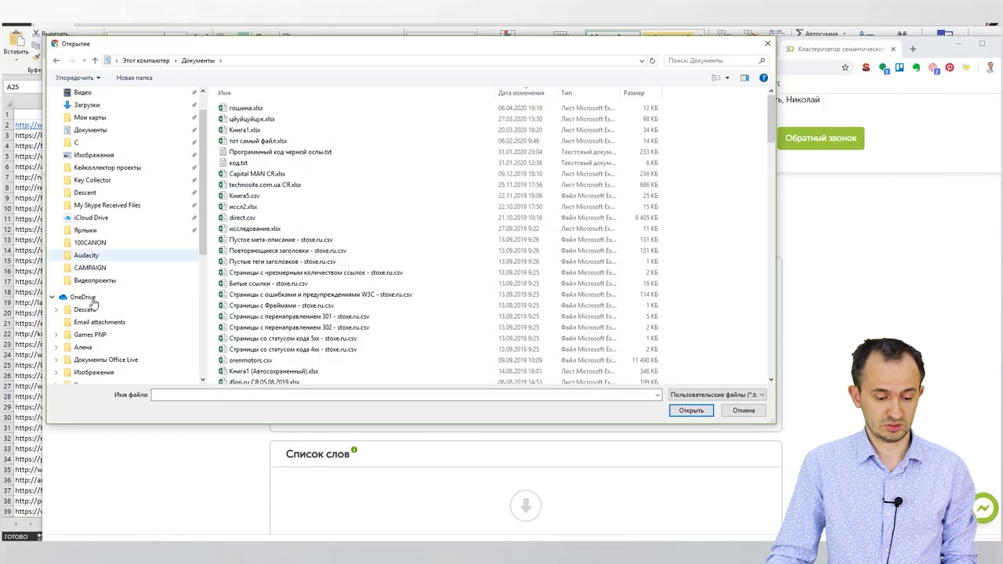
{"action": "scroll", "coordinate": [110, 353], "scroll_direction": "down", "scroll_amount": 1}
{"action": "scroll", "coordinate": [102, 352], "scroll_direction": "down", "scroll_amount": 1}
{"action": "left_click", "coordinate": [86, 352]}
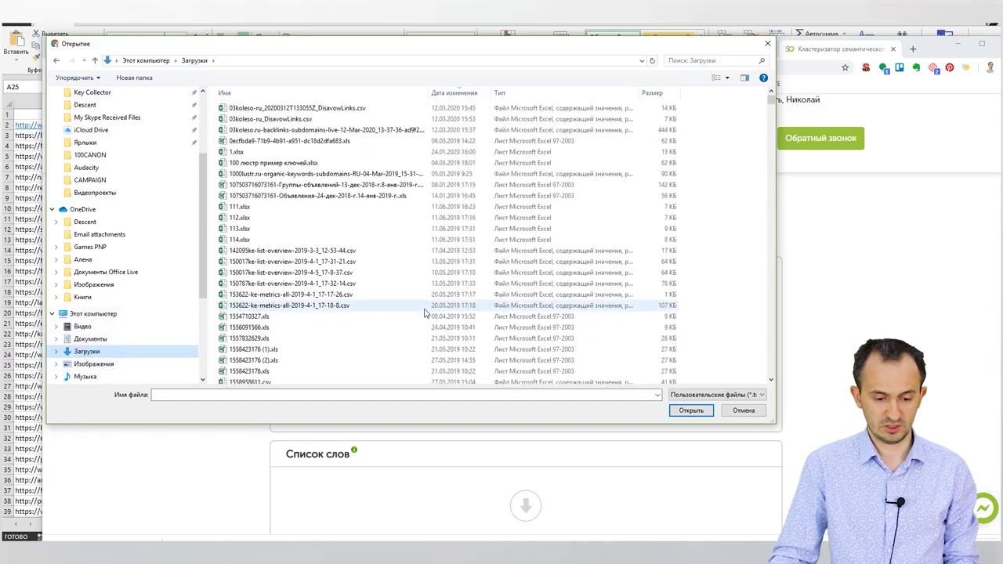
{"action": "scroll", "coordinate": [425, 313], "scroll_direction": "down", "scroll_amount": 3}
{"action": "scroll", "coordinate": [331, 306], "scroll_direction": "up", "scroll_amount": 3}
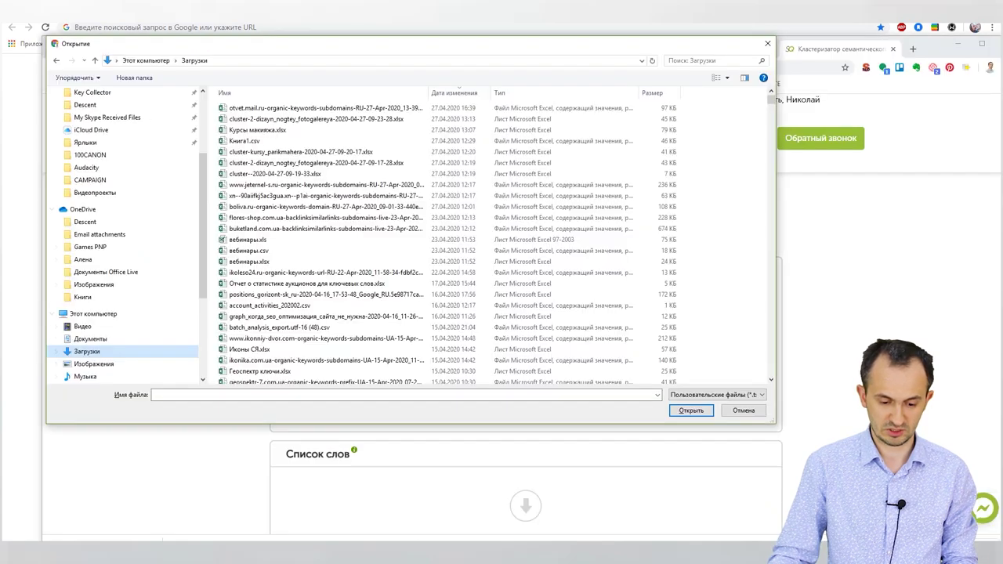
{"action": "left_click", "coordinate": [766, 45]}
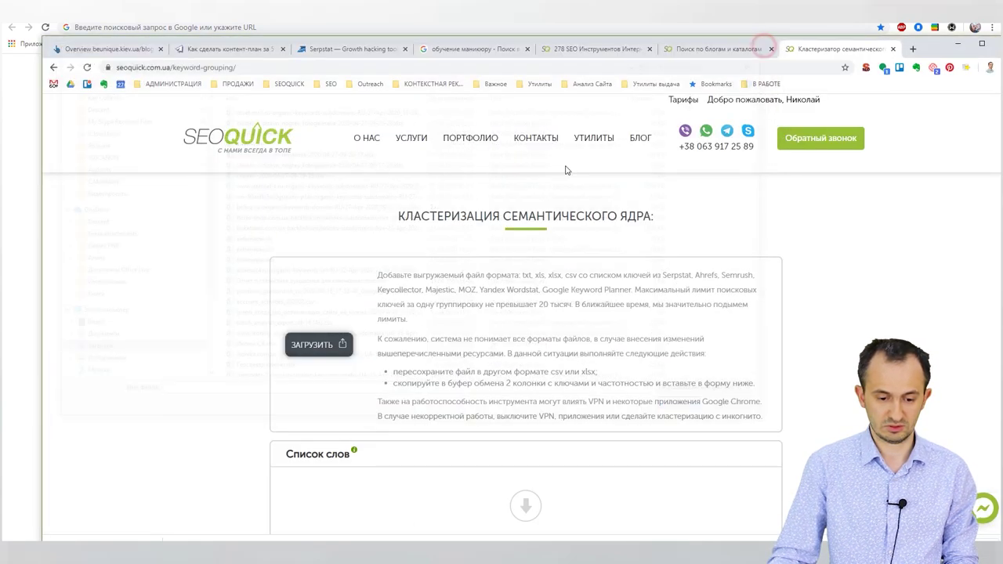
{"action": "left_click", "coordinate": [110, 47]}
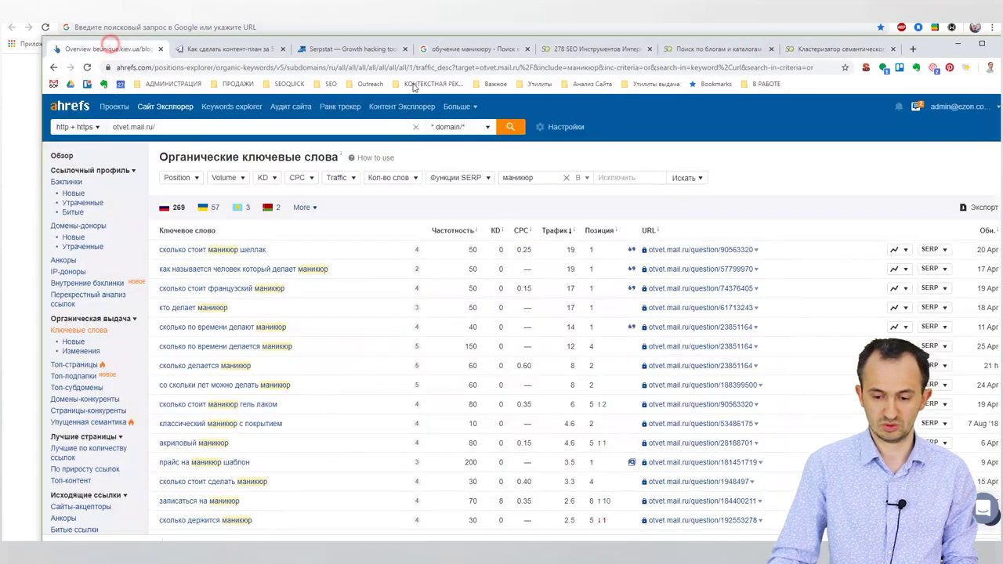
{"action": "left_click", "coordinate": [917, 106]}
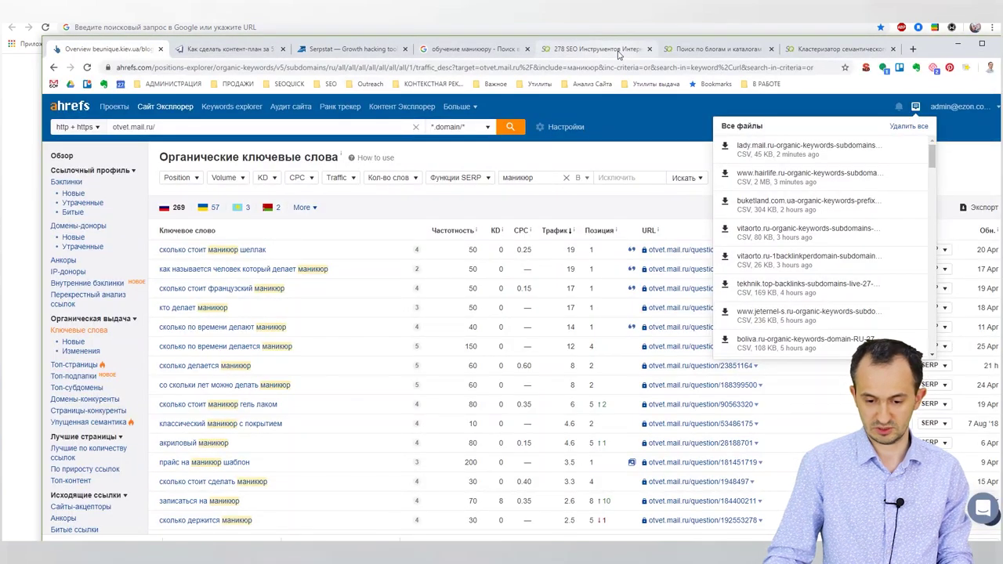
{"action": "left_click", "coordinate": [619, 49]}
{"action": "left_click", "coordinate": [695, 49]}
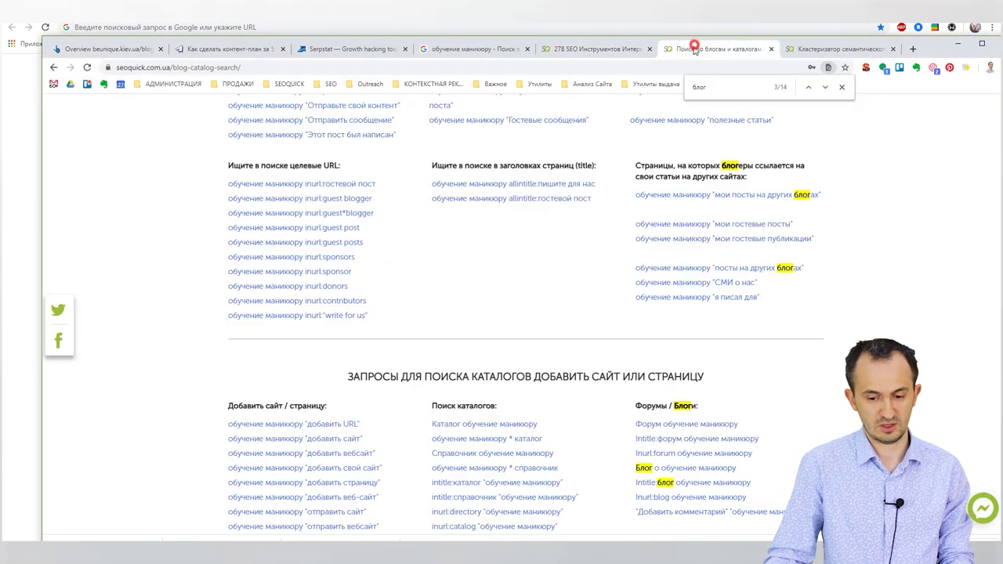
{"action": "left_click", "coordinate": [847, 48]}
{"action": "left_click", "coordinate": [328, 350]}
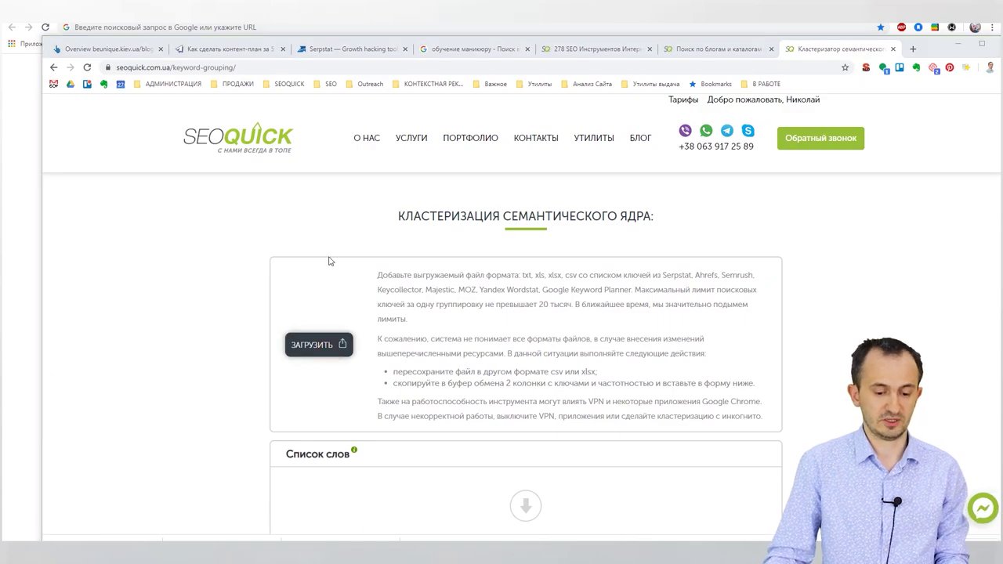
{"action": "left_click", "coordinate": [279, 109]}
{"action": "left_click", "coordinate": [279, 120], "text": "ctrl"}
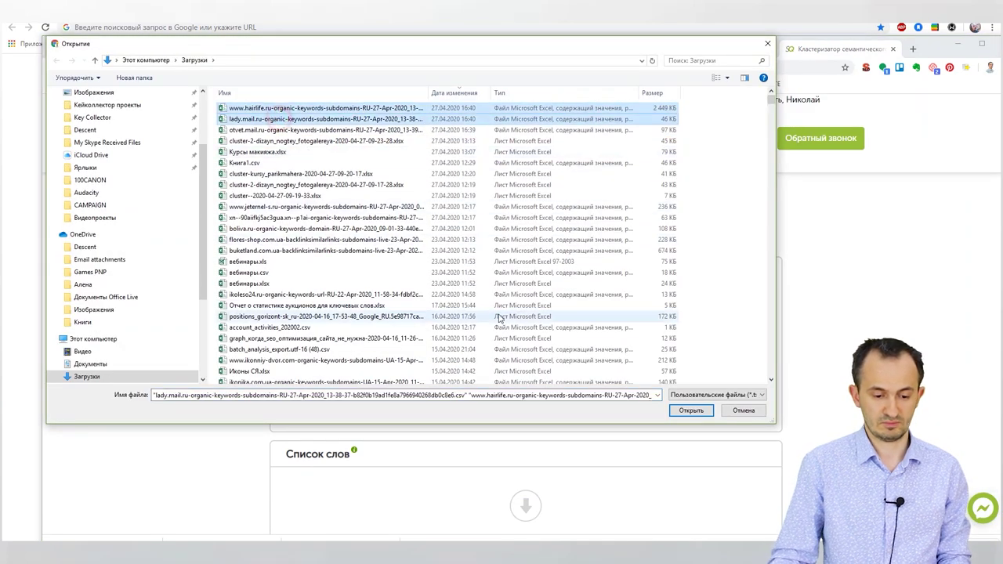
{"action": "left_click", "coordinate": [366, 131], "text": "ctrl"}
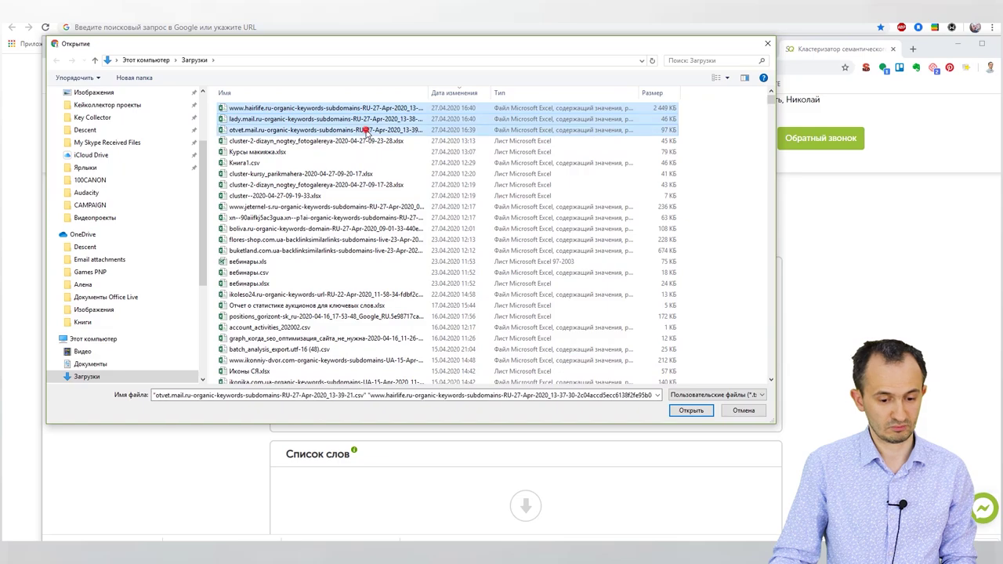
{"action": "left_click", "coordinate": [690, 411]}
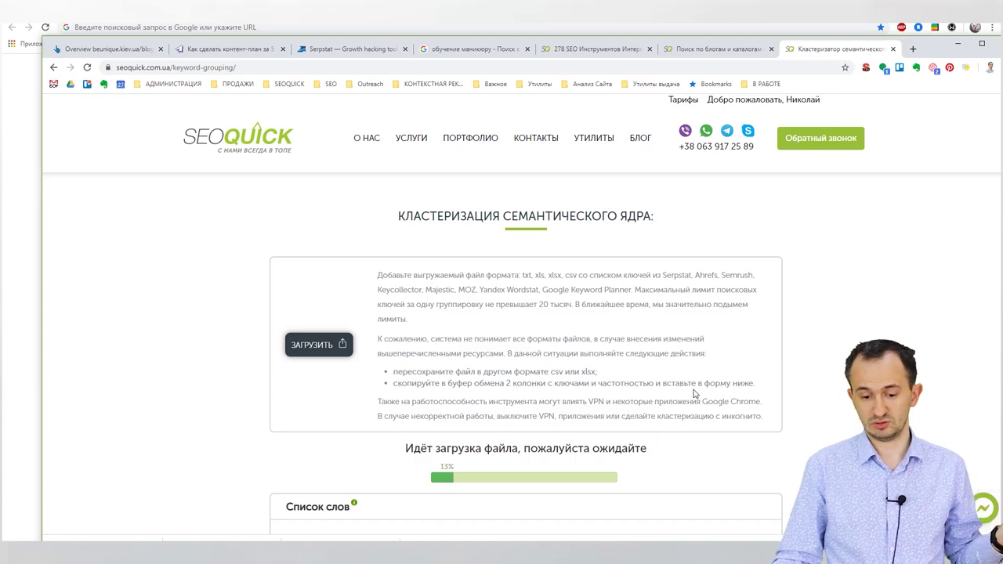
{"action": "scroll", "coordinate": [692, 384], "scroll_direction": "down", "scroll_amount": 2}
{"action": "scroll", "coordinate": [690, 379], "scroll_direction": "up", "scroll_amount": 1}
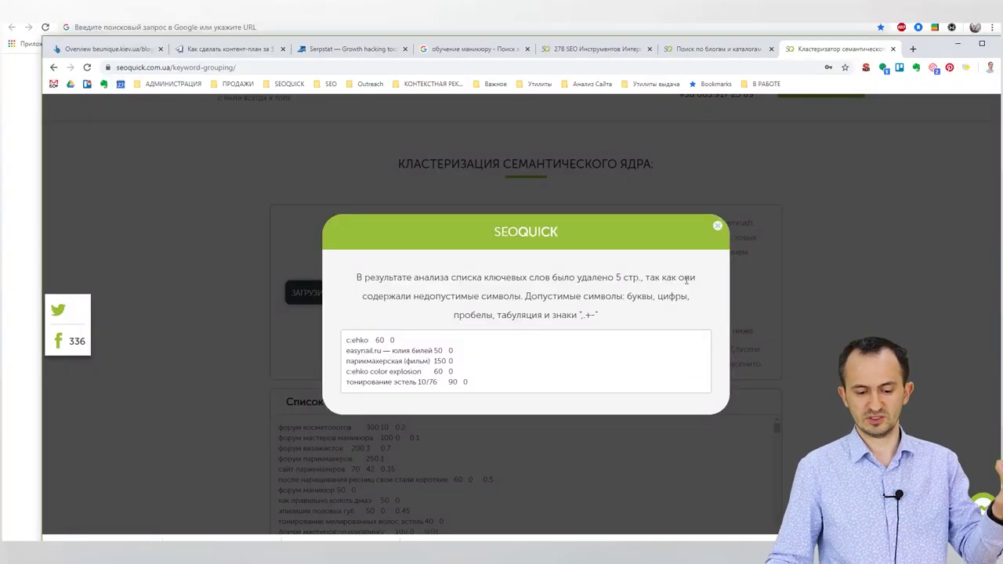
{"action": "left_click", "coordinate": [716, 227]}
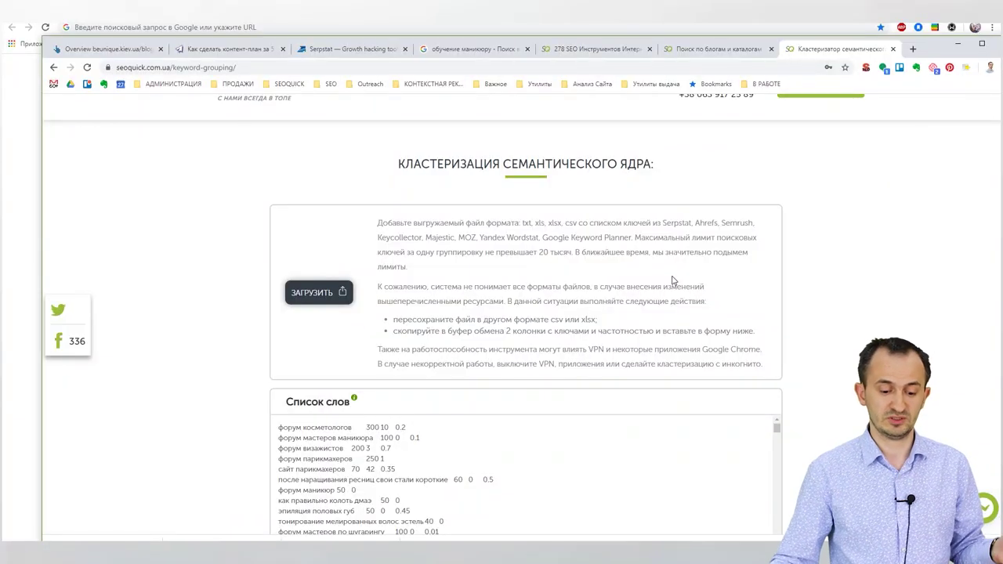
Show the clustering tool's advanced functions and enter "маникюр" as the mandatory word.
{"action": "scroll", "coordinate": [710, 243], "scroll_direction": "down", "scroll_amount": 10}
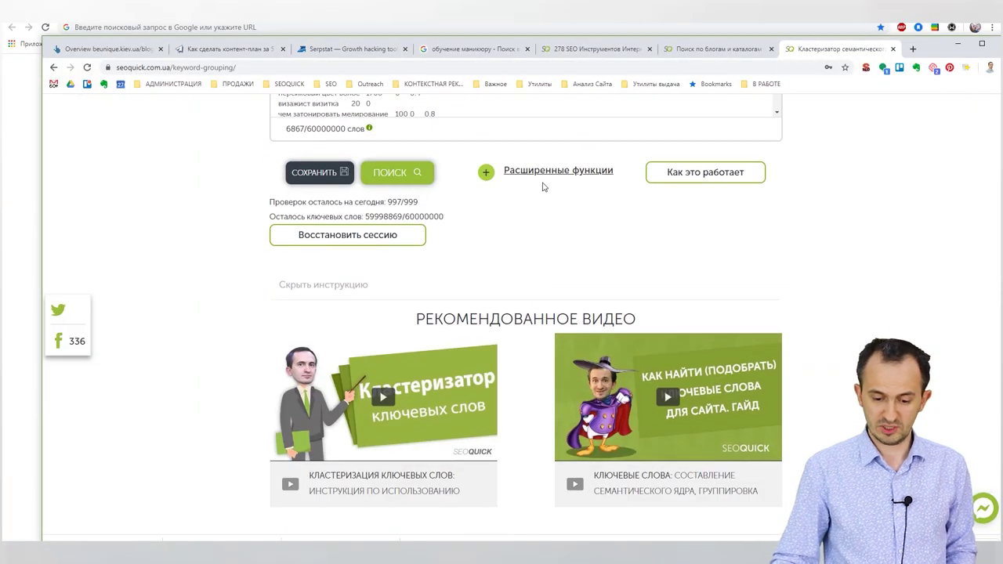
{"action": "left_click", "coordinate": [555, 174]}
{"action": "left_click", "coordinate": [375, 346]}
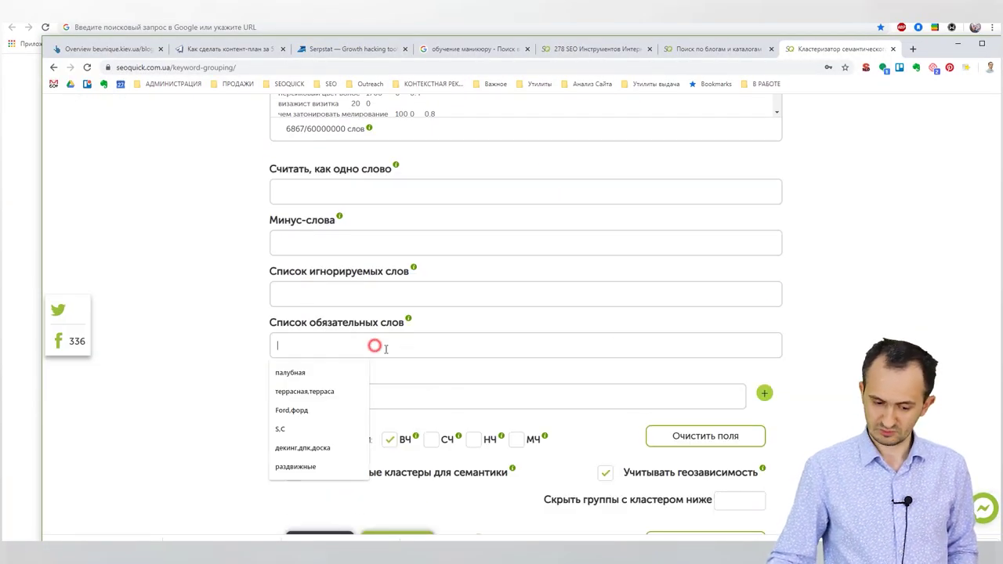
{"action": "type", "text": "v"}
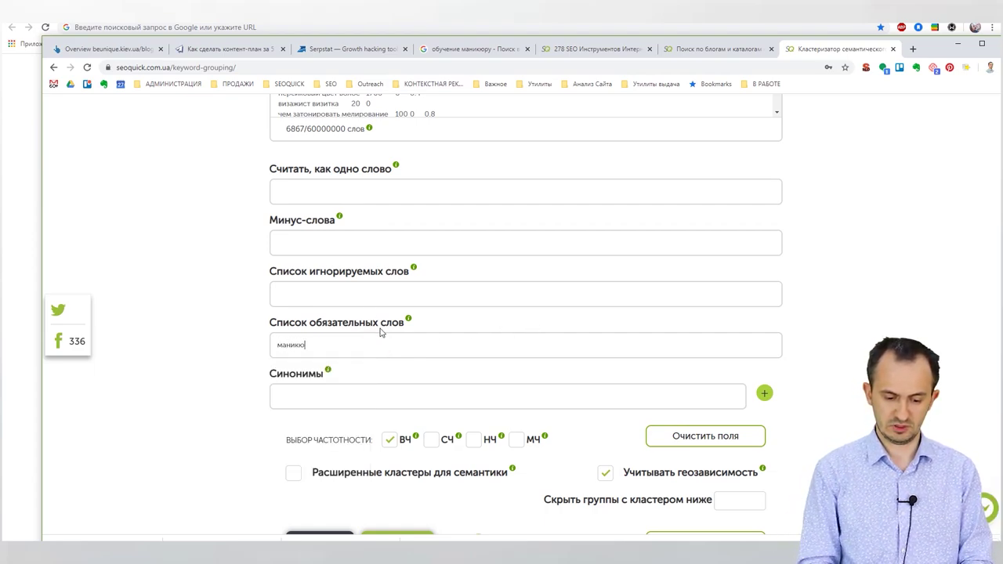
List купить,цена,сколько,стоит,стоимость,москва under ignored words and move that list into the minus-words field.
{"action": "left_click", "coordinate": [382, 296]}
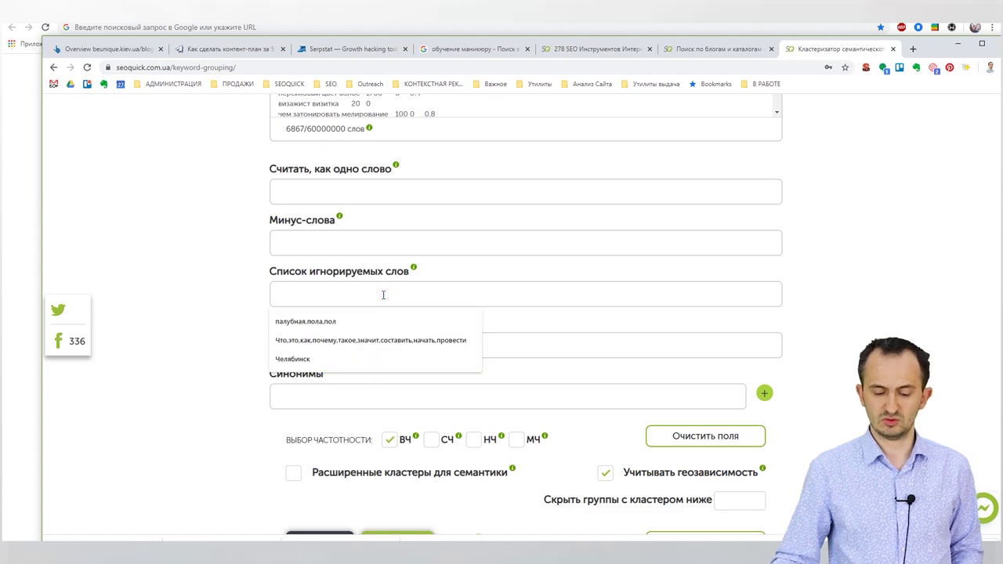
{"action": "type", "text": "к"}
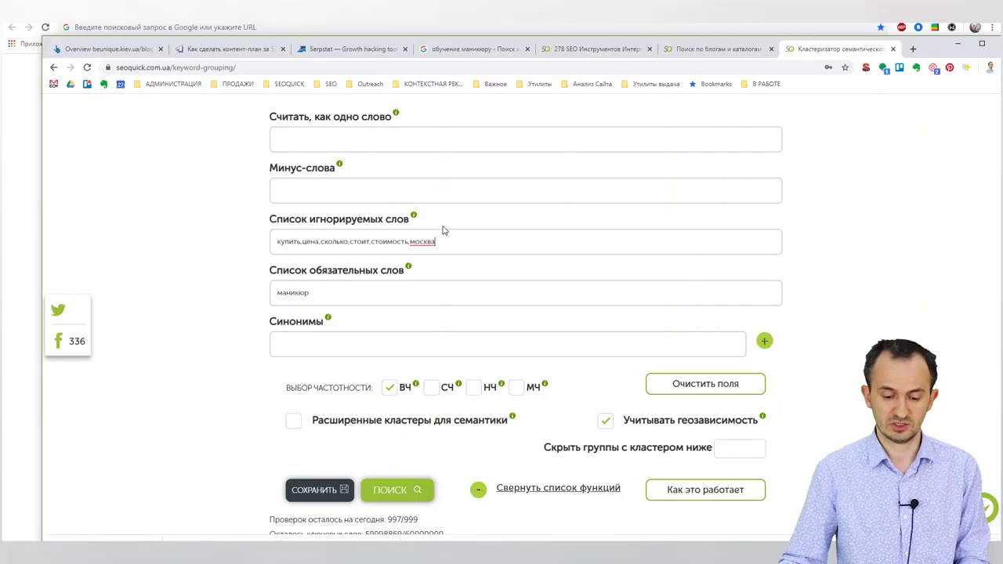
{"action": "triple_click", "coordinate": [453, 244]}
{"action": "key", "text": "ctrl+x"}
{"action": "left_click", "coordinate": [332, 195]}
{"action": "key", "text": "ctrl+v"}
{"action": "left_click", "coordinate": [210, 272]}
{"action": "scroll", "coordinate": [210, 271], "scroll_direction": "up", "scroll_amount": 1}
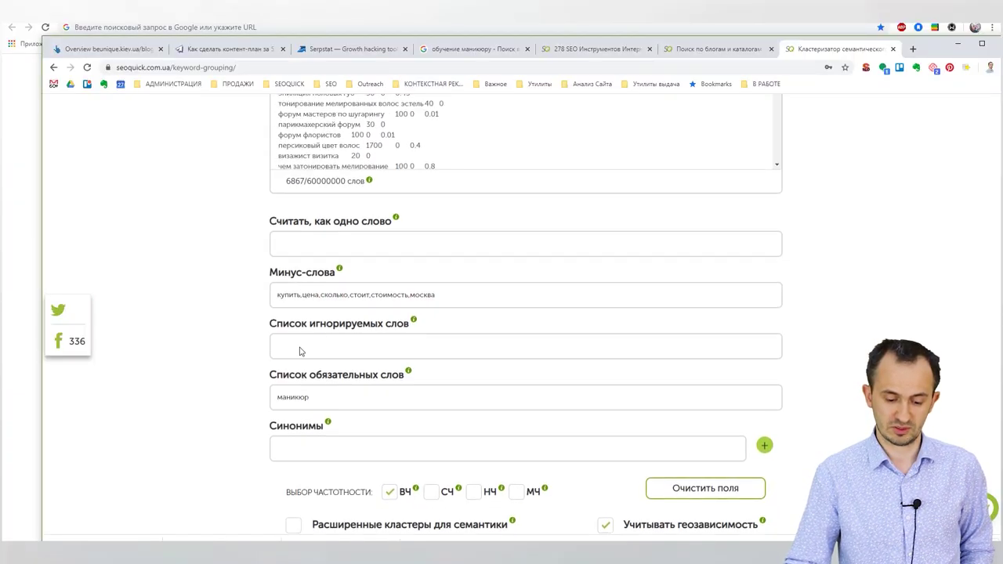
Run the clustering of the uploaded keywords with the mandatory word and minus-words applied.
{"action": "scroll", "coordinate": [314, 278], "scroll_direction": "down", "scroll_amount": 4}
{"action": "left_click", "coordinate": [408, 286]}
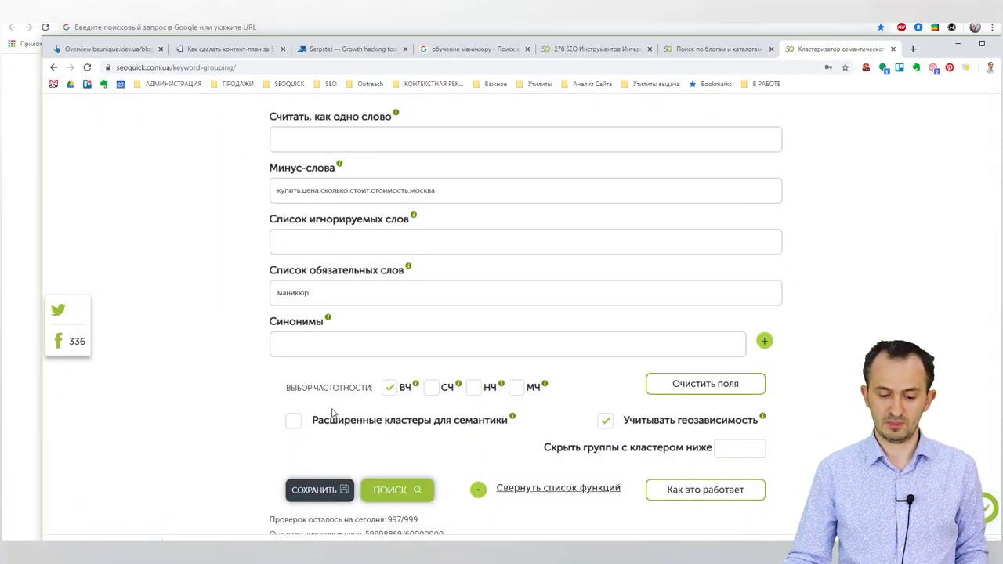
{"action": "scroll", "coordinate": [423, 467], "scroll_direction": "up", "scroll_amount": 3}
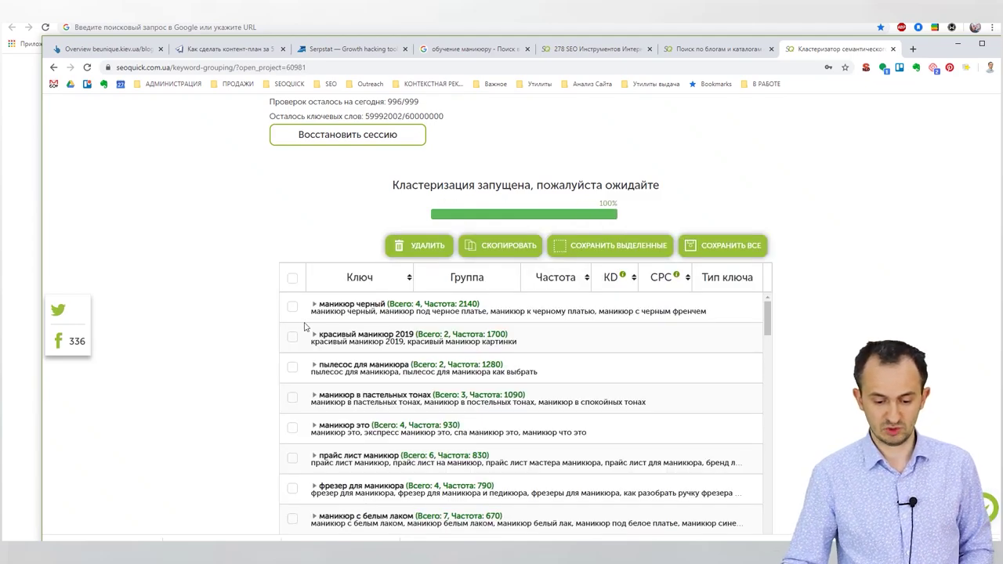
Expand and review the highest-frequency clusters, from "маникюр черный" through "маникюр в пастельных тонах" to "маникюр это".
{"action": "scroll", "coordinate": [312, 342], "scroll_direction": "down", "scroll_amount": 2}
{"action": "left_click", "coordinate": [316, 135]}
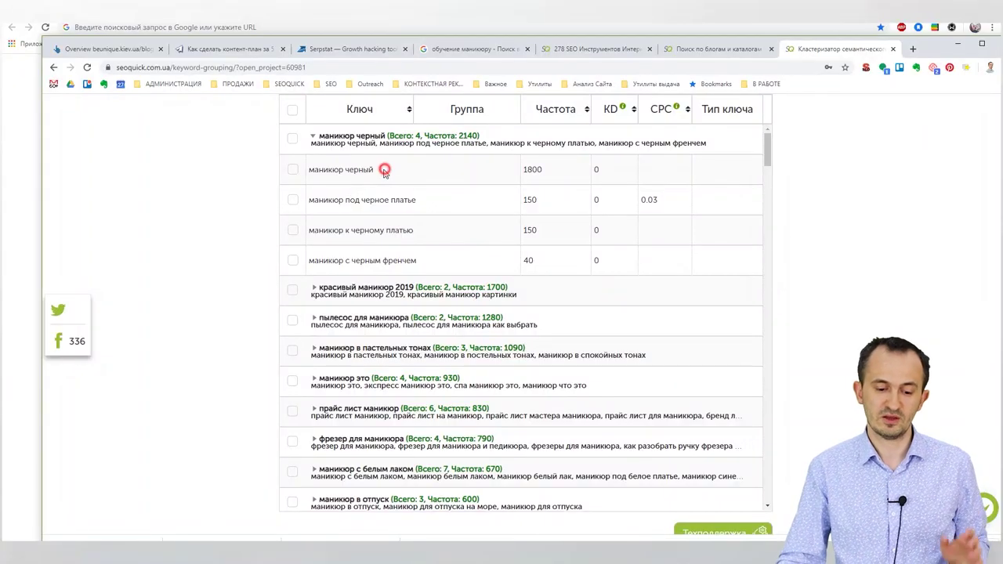
{"action": "left_click", "coordinate": [351, 287]}
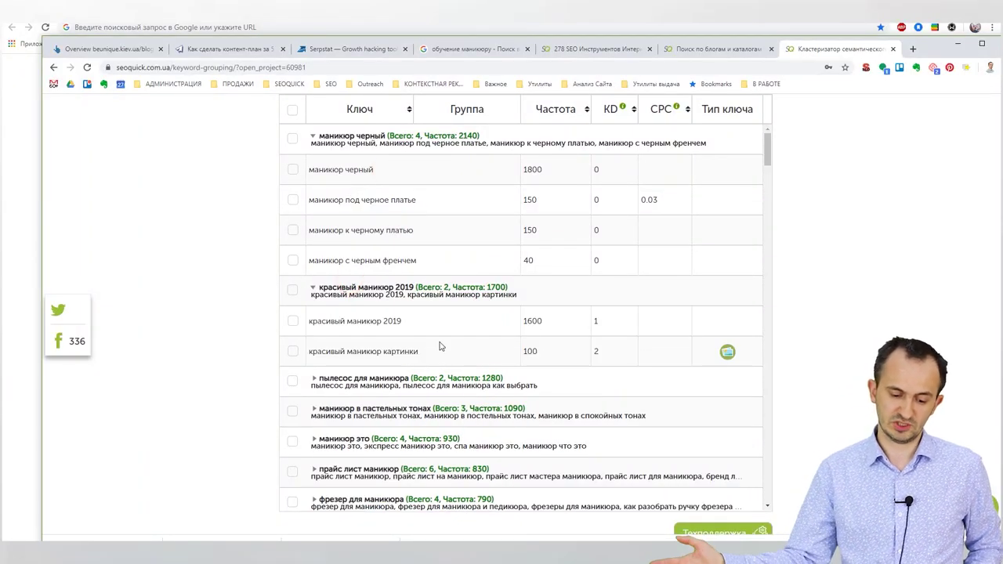
{"action": "left_click", "coordinate": [394, 379]}
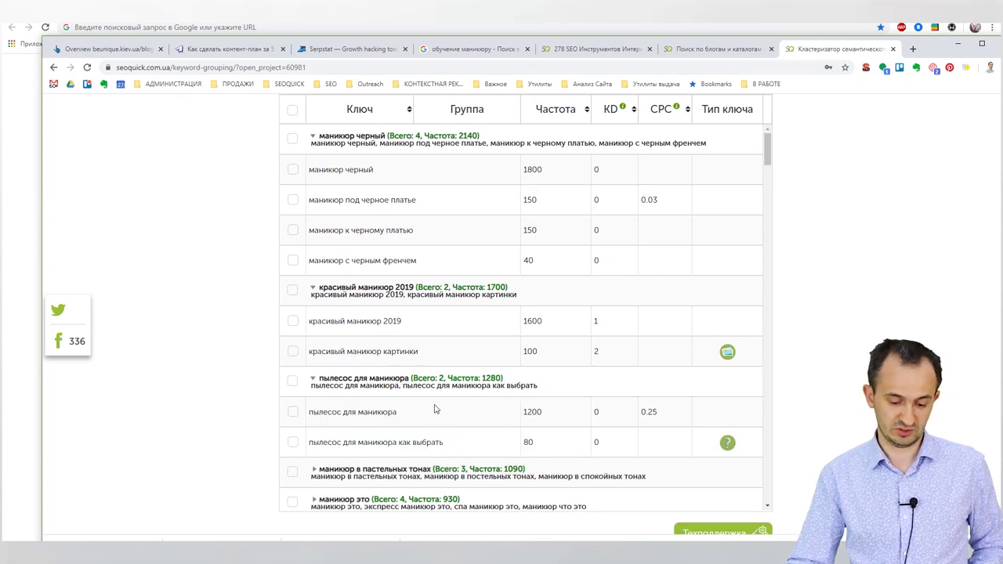
{"action": "scroll", "coordinate": [418, 370], "scroll_direction": "down", "scroll_amount": 2}
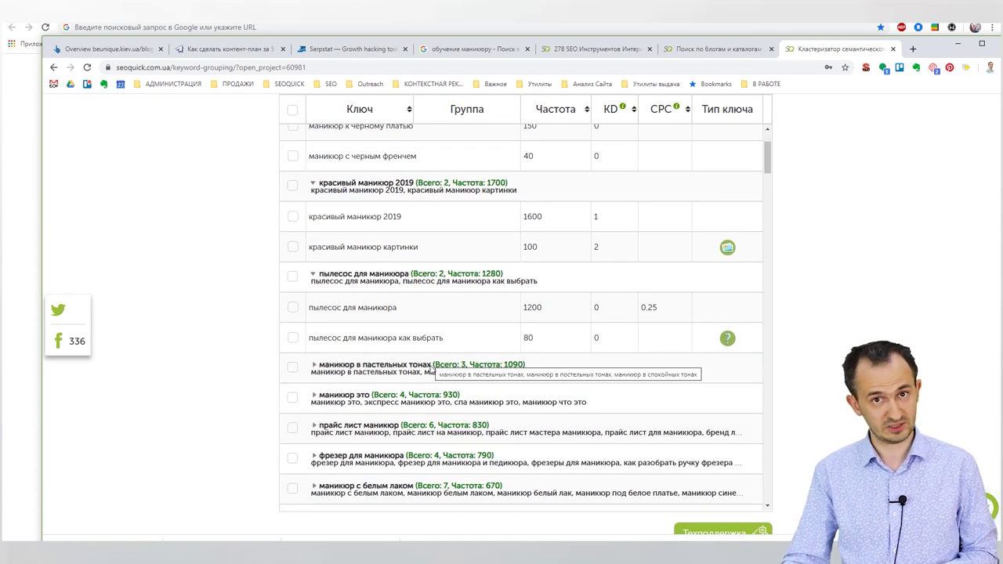
{"action": "left_click", "coordinate": [408, 378]}
{"action": "scroll", "coordinate": [396, 379], "scroll_direction": "down", "scroll_amount": 3}
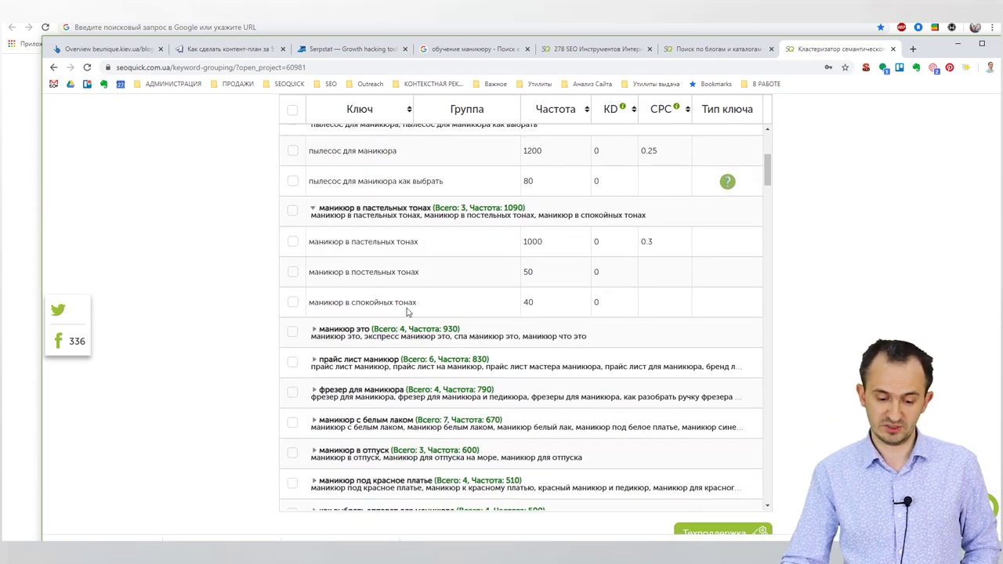
{"action": "left_click", "coordinate": [413, 339]}
{"action": "scroll", "coordinate": [396, 371], "scroll_direction": "down", "scroll_amount": 2}
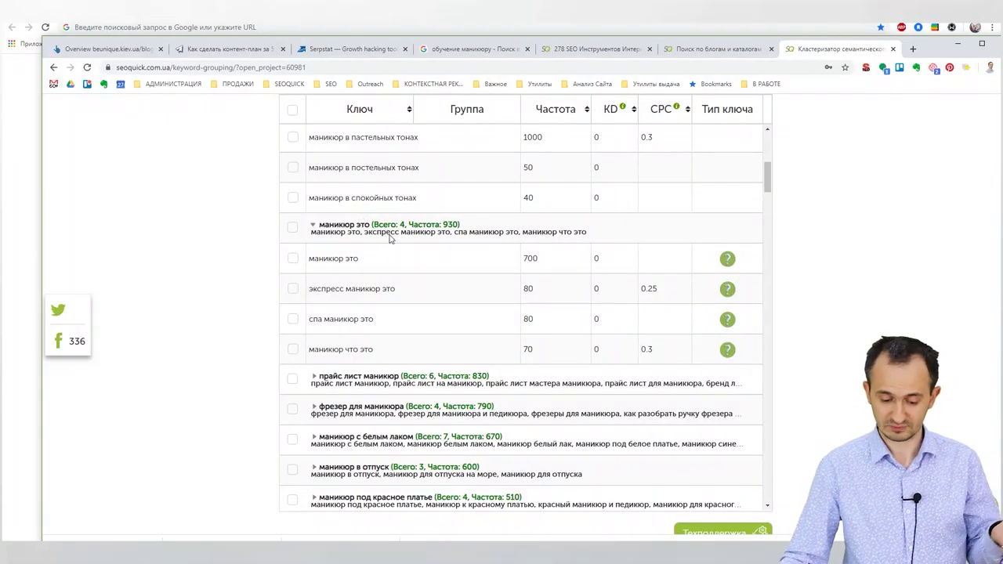
Examine the keywords and key types in further clusters, from "прайс лист маникюр" to "как выбрать аппарат для маникюра".
{"action": "left_click", "coordinate": [361, 378]}
{"action": "left_click", "coordinate": [355, 377]}
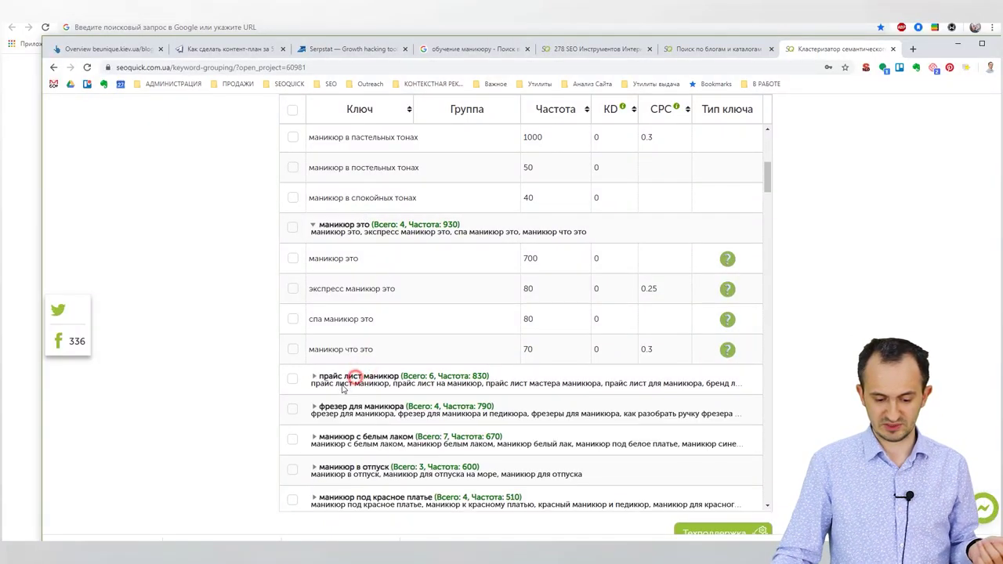
{"action": "left_click", "coordinate": [292, 382]}
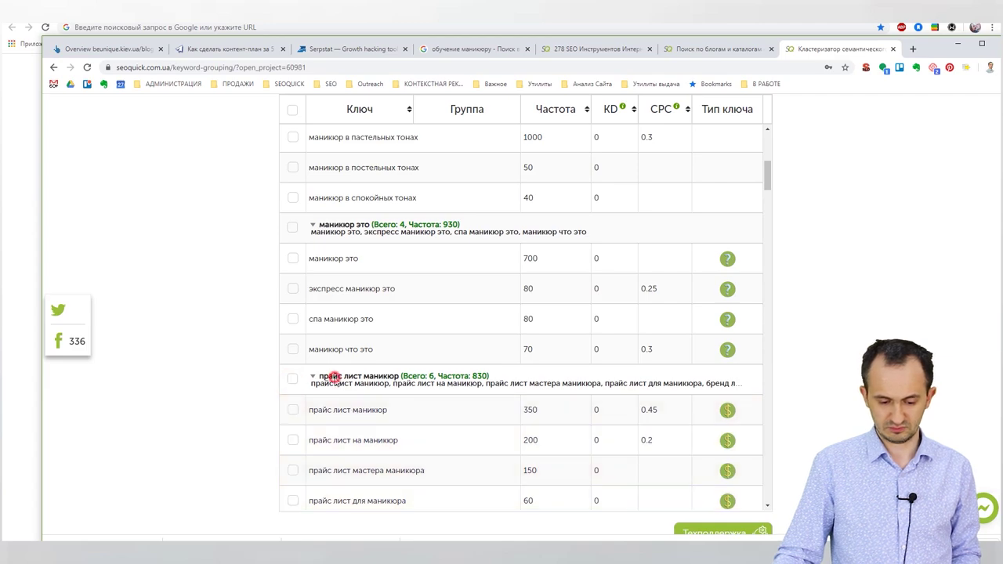
{"action": "scroll", "coordinate": [357, 337], "scroll_direction": "down", "scroll_amount": 3}
{"action": "left_click", "coordinate": [357, 332]}
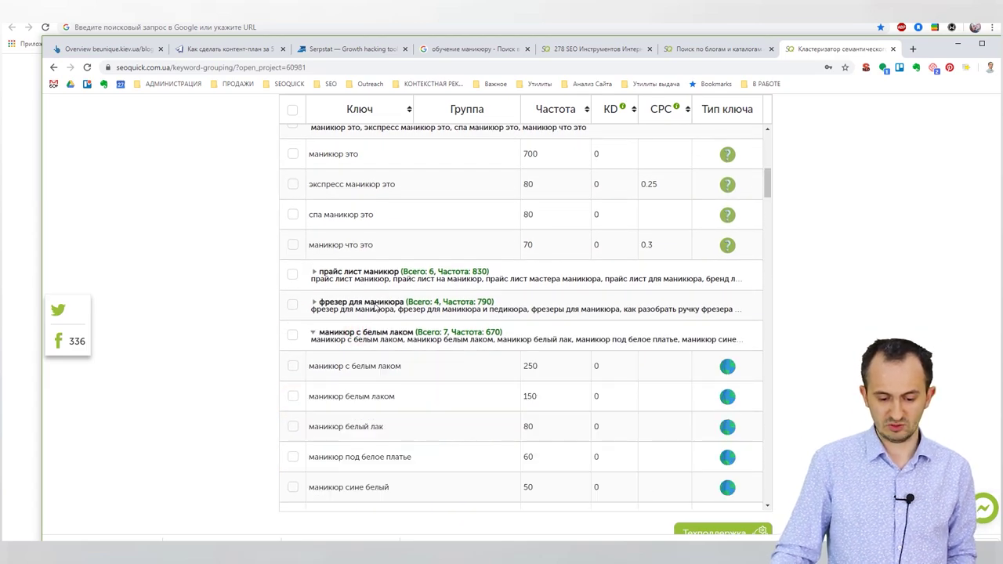
{"action": "left_click", "coordinate": [374, 302]}
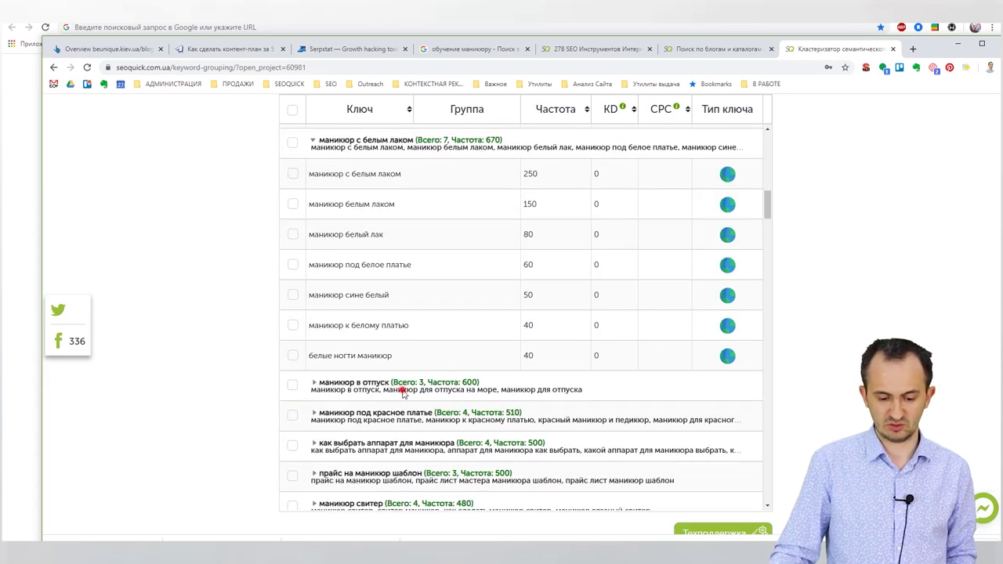
{"action": "scroll", "coordinate": [414, 373], "scroll_direction": "down", "scroll_amount": 4}
{"action": "left_click", "coordinate": [360, 193]}
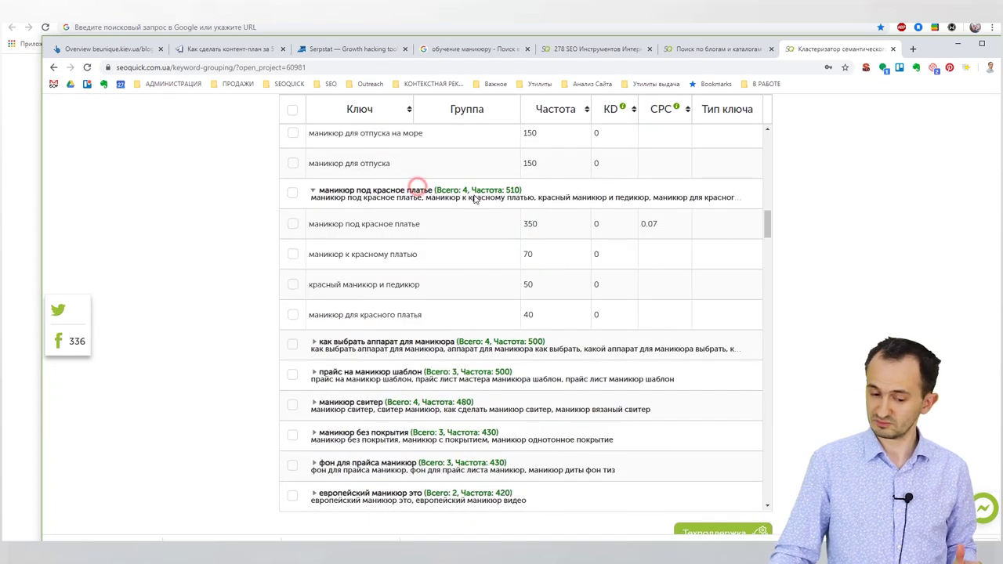
{"action": "left_click", "coordinate": [413, 343]}
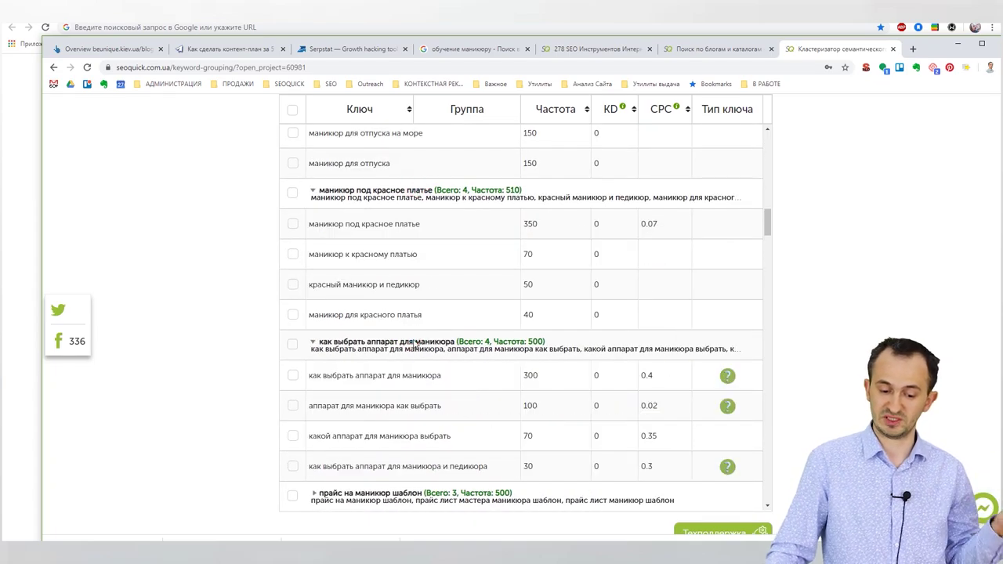
{"action": "scroll", "coordinate": [414, 342], "scroll_direction": "down", "scroll_amount": 2}
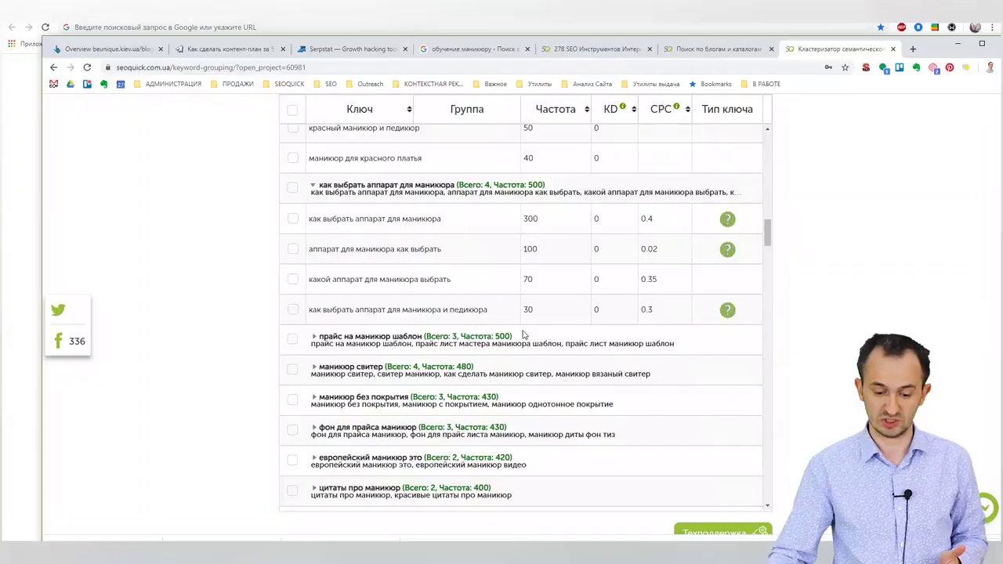
Hide groups with a cluster value below 100 and run the clustering again.
{"action": "scroll", "coordinate": [531, 342], "scroll_direction": "up", "scroll_amount": 15}
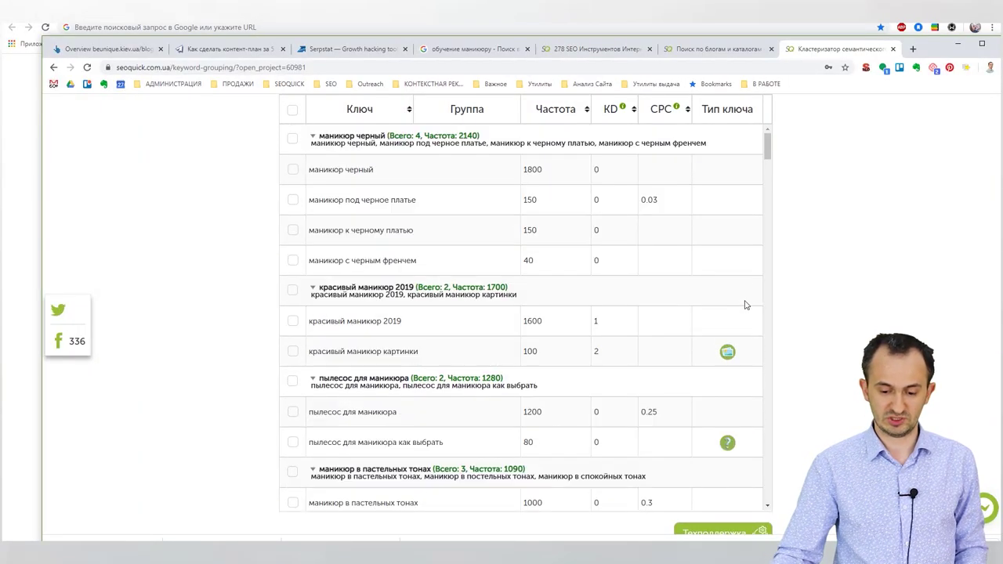
{"action": "scroll", "coordinate": [818, 282], "scroll_direction": "up", "scroll_amount": 2}
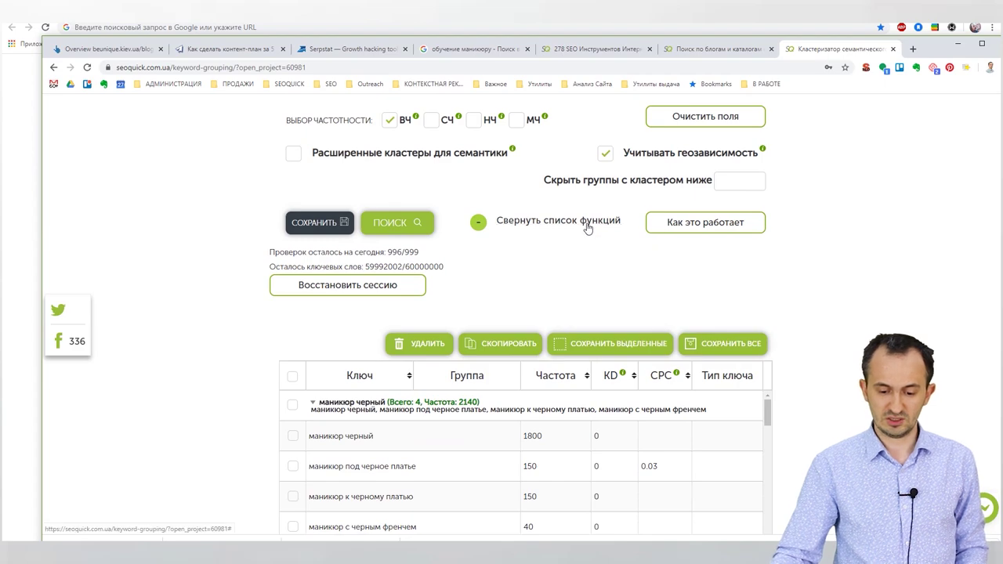
{"action": "left_click", "coordinate": [737, 180]}
{"action": "type", "text": "100"}
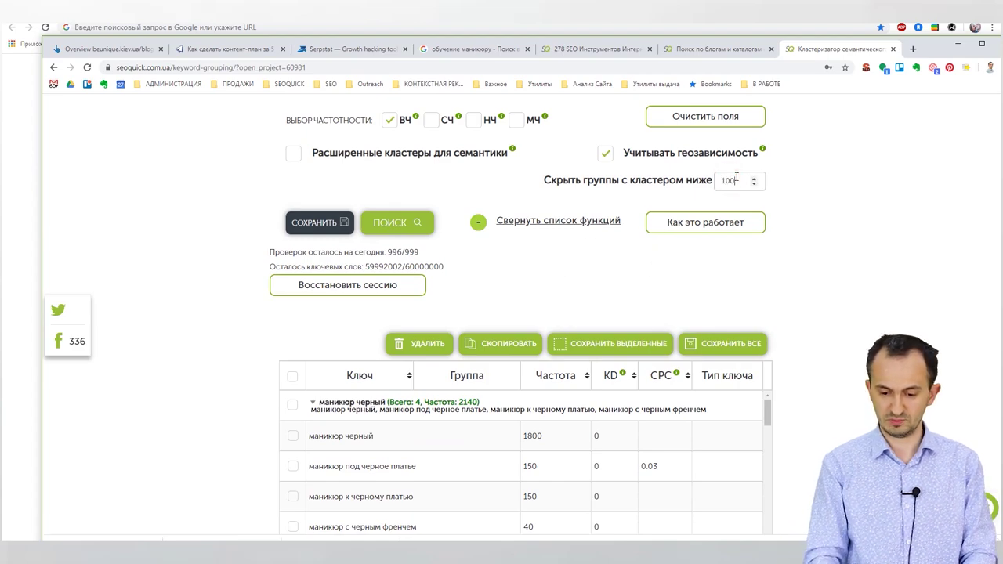
{"action": "left_click", "coordinate": [400, 223]}
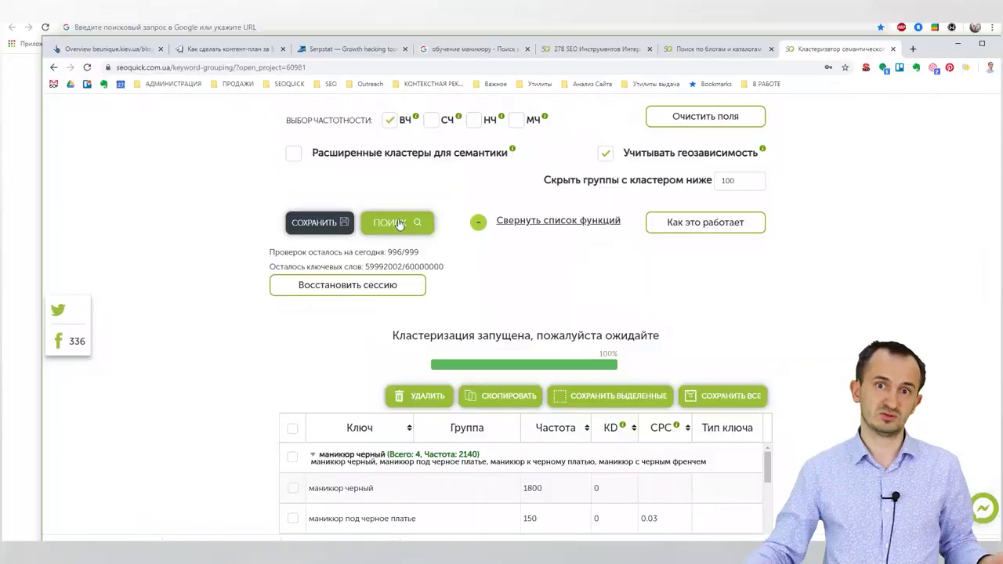
Examine the lowest-frequency clusters at the end of the results, expanding "маникюр к темно синему платью" and "модный маникюр 2016".
{"action": "scroll", "coordinate": [463, 235], "scroll_direction": "down", "scroll_amount": 5}
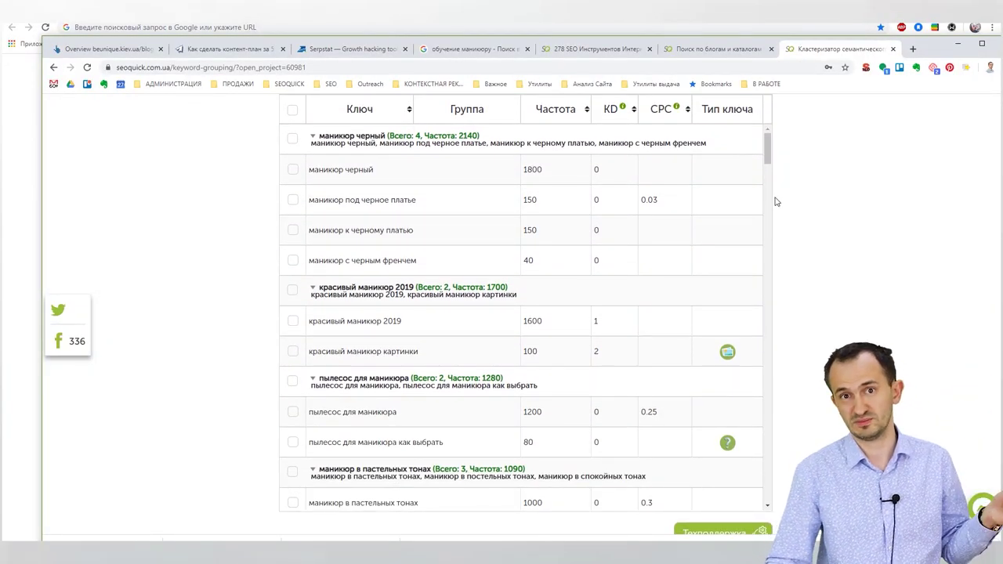
{"action": "left_click_drag", "start_coordinate": [769, 149], "coordinate": [768, 486]}
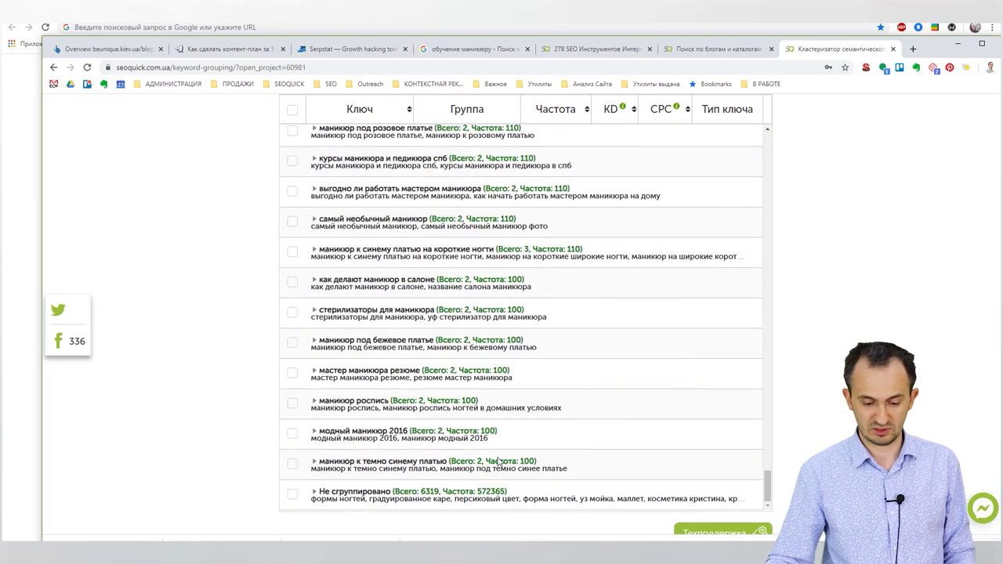
{"action": "scroll", "coordinate": [500, 451], "scroll_direction": "down", "scroll_amount": 2}
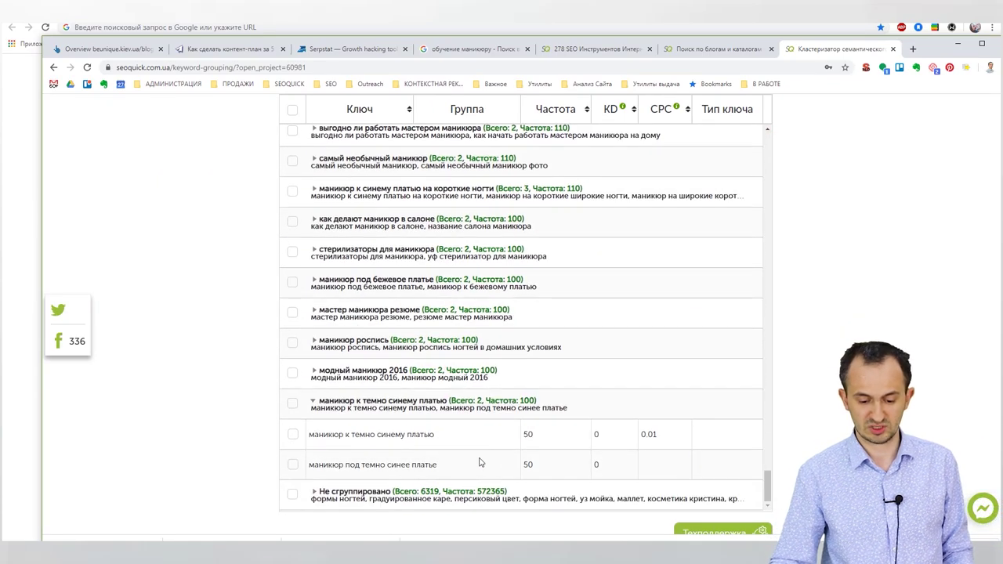
{"action": "left_click", "coordinate": [470, 370]}
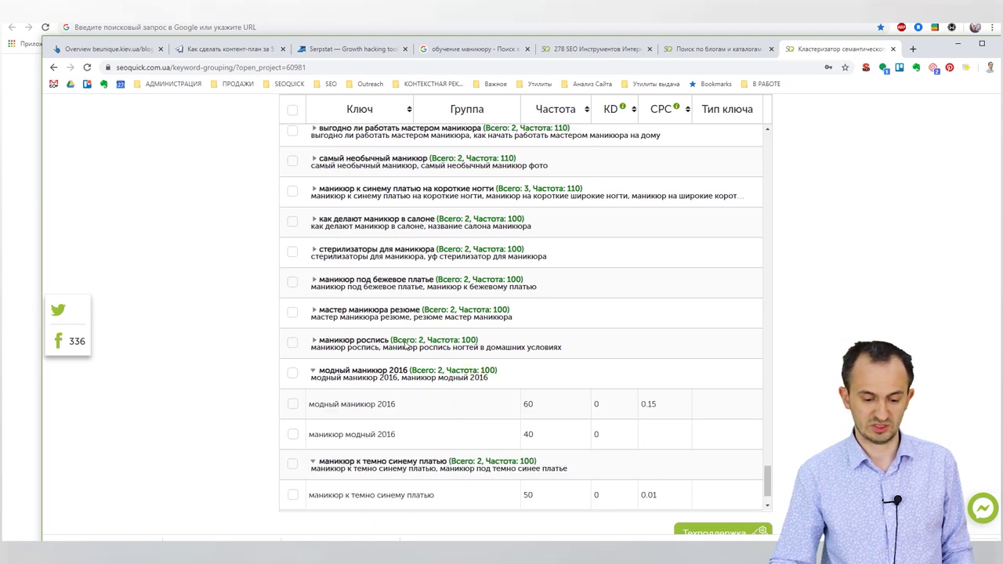
{"action": "scroll", "coordinate": [694, 414], "scroll_direction": "up", "scroll_amount": 15}
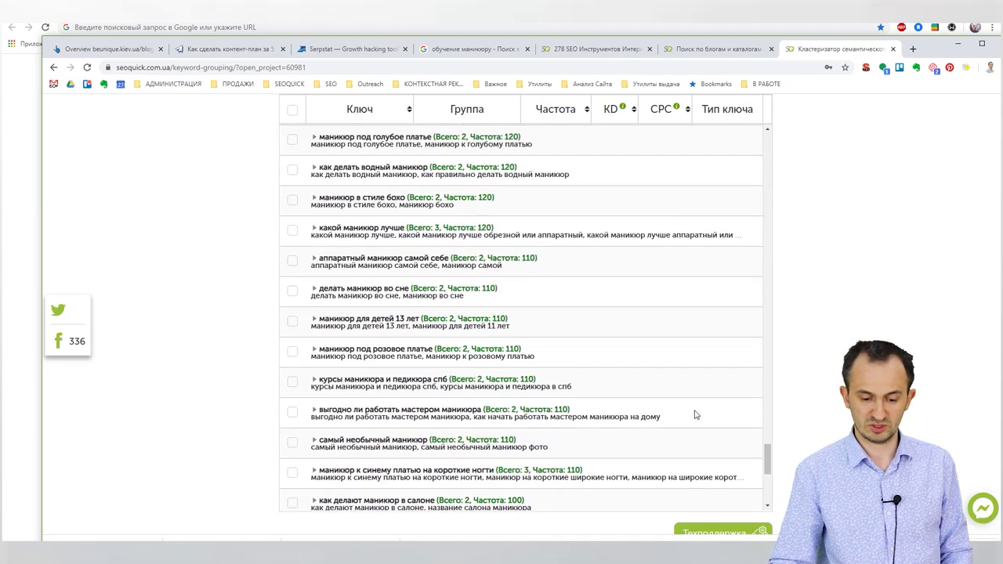
Filter the clustered keywords by key type, excluding "продающие" and "Гео".
{"action": "left_click_drag", "start_coordinate": [768, 192], "coordinate": [769, 137]}
{"action": "scroll", "coordinate": [737, 226], "scroll_direction": "up", "scroll_amount": 2}
{"action": "left_click", "coordinate": [741, 268]}
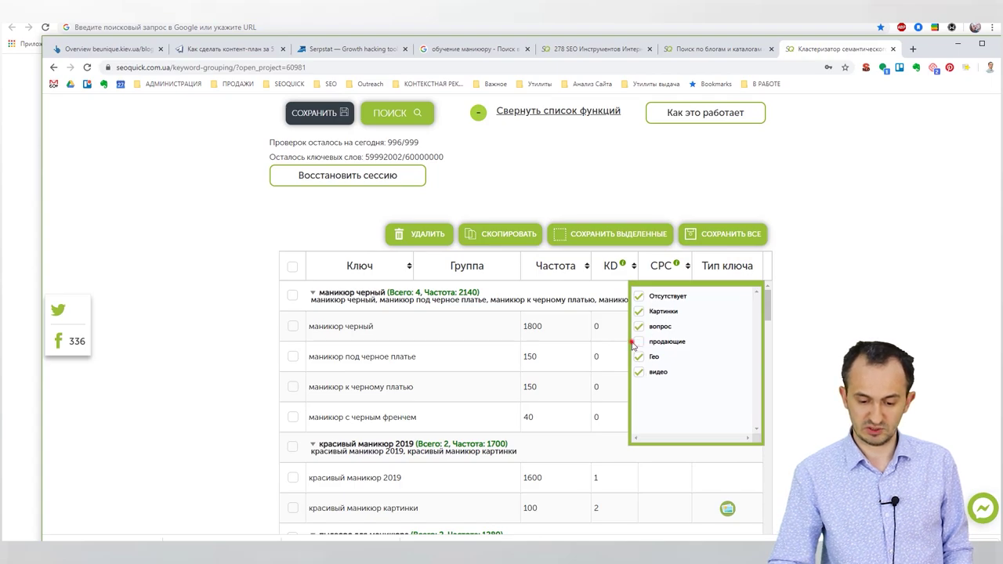
{"action": "scroll", "coordinate": [735, 298], "scroll_direction": "down", "scroll_amount": 10}
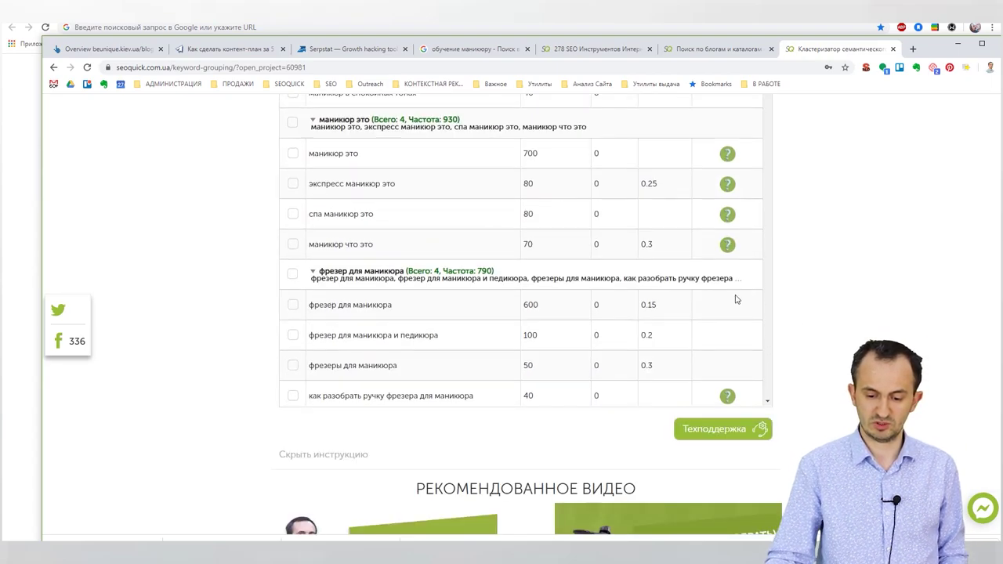
{"action": "scroll", "coordinate": [734, 298], "scroll_direction": "down", "scroll_amount": 15}
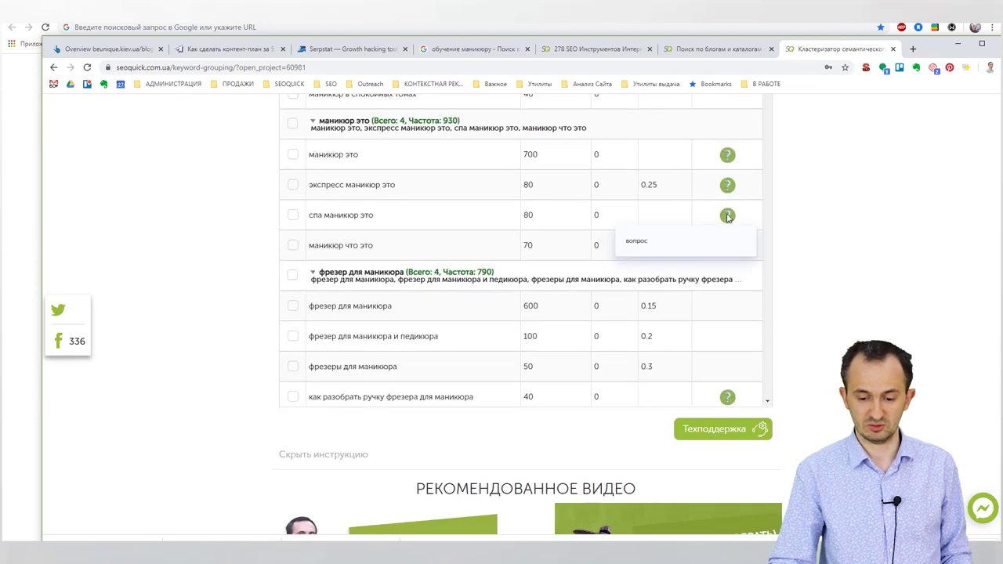
{"action": "scroll", "coordinate": [725, 223], "scroll_direction": "up", "scroll_amount": 12}
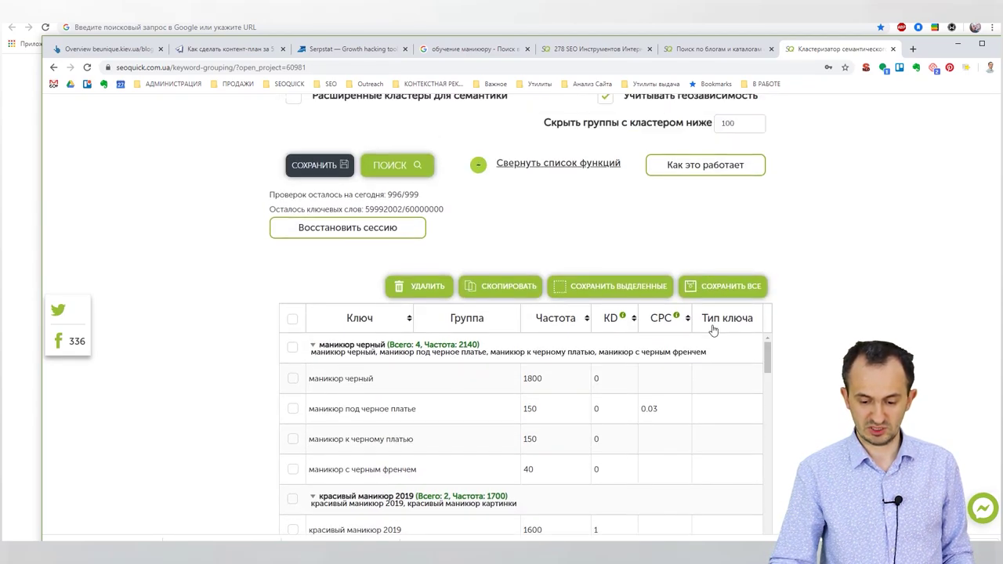
{"action": "left_click", "coordinate": [717, 320]}
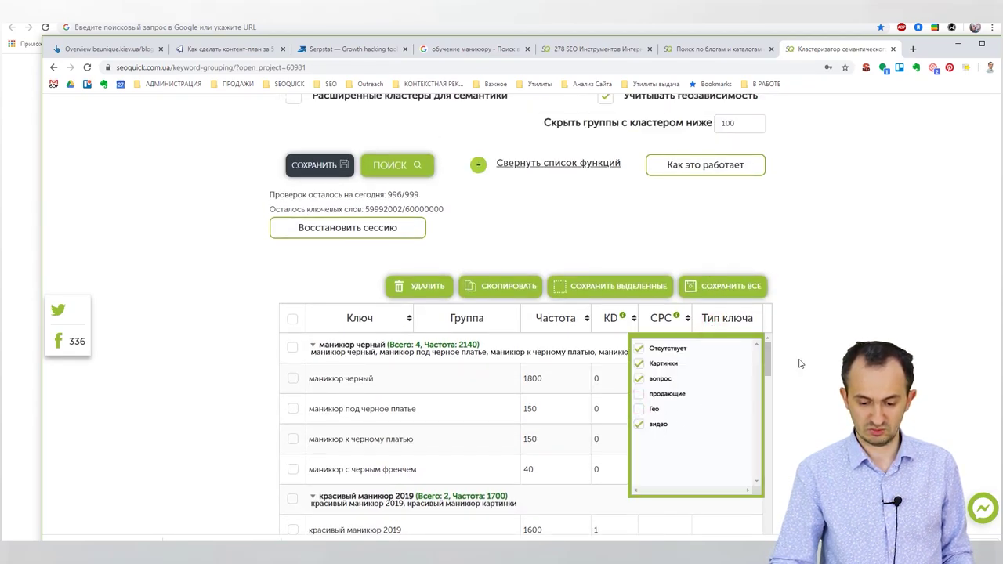
Examine the keywords of the mid-frequency clusters, expanding groups from "машинка для маникюра как выбрать" up to "маникюр свитер".
{"action": "scroll", "coordinate": [463, 225], "scroll_direction": "down", "scroll_amount": 10}
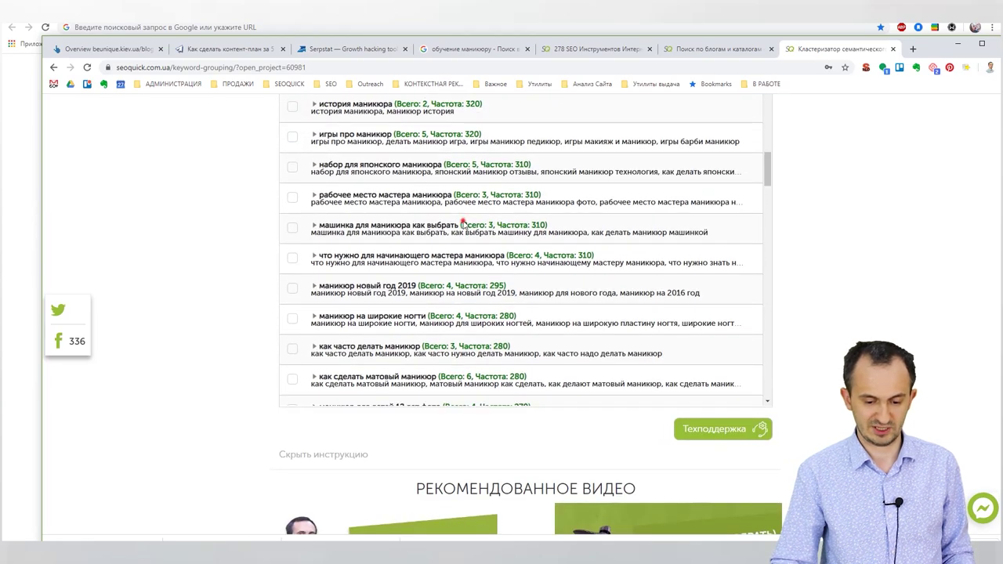
{"action": "left_click", "coordinate": [463, 225]}
{"action": "left_click", "coordinate": [494, 189]}
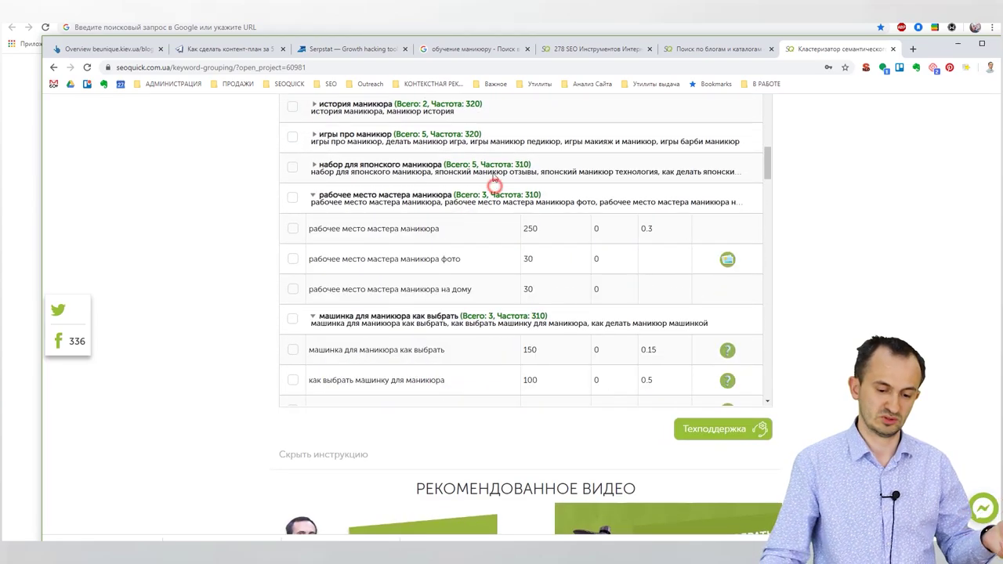
{"action": "left_click", "coordinate": [501, 142]}
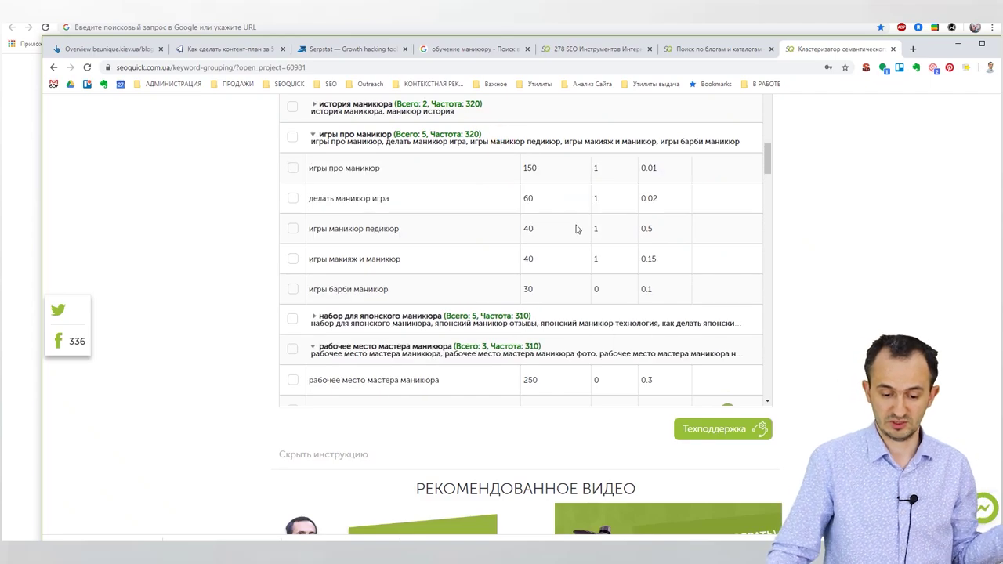
{"action": "scroll", "coordinate": [499, 325], "scroll_direction": "up", "scroll_amount": 3}
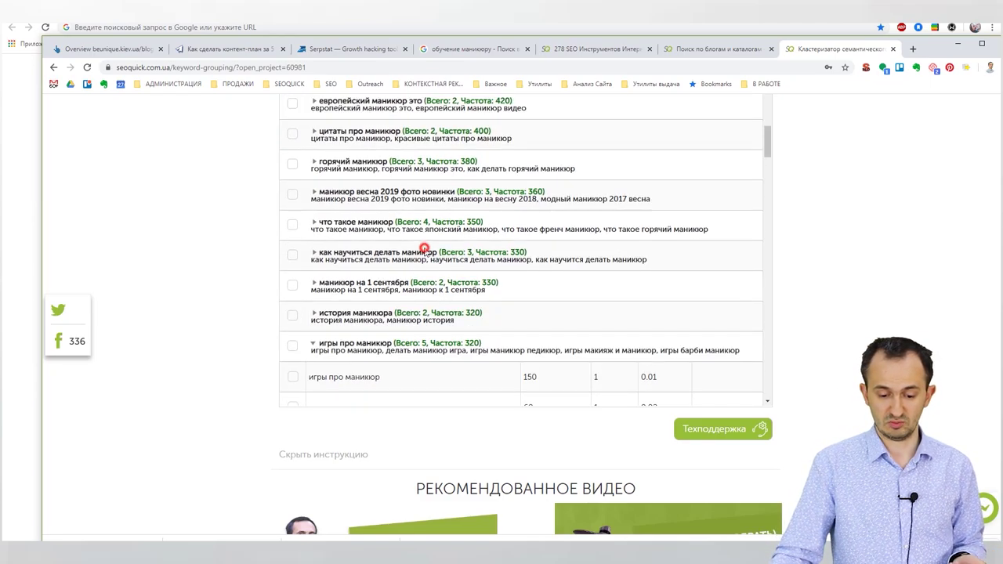
{"action": "left_click", "coordinate": [423, 251]}
{"action": "scroll", "coordinate": [463, 331], "scroll_direction": "up", "scroll_amount": 2}
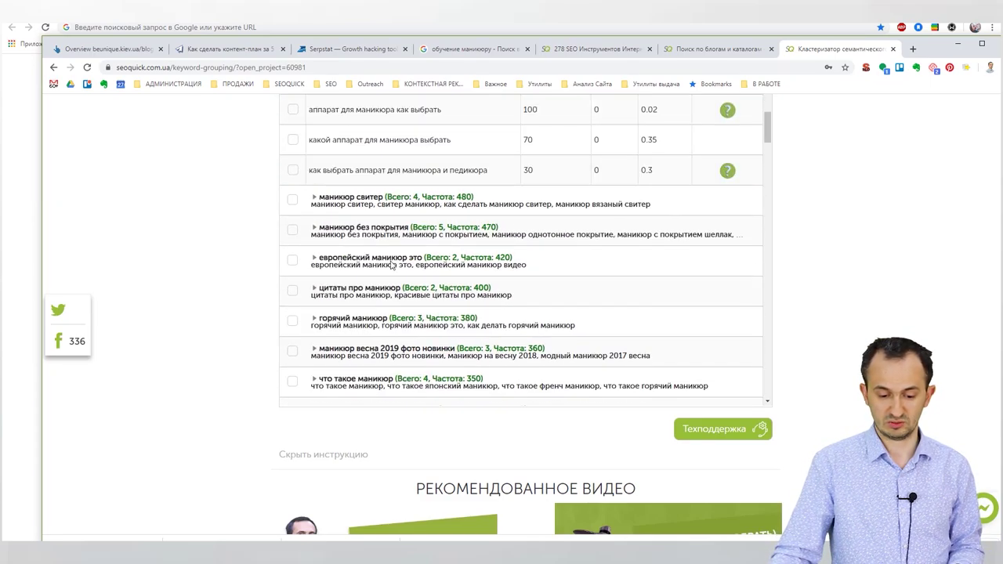
{"action": "left_click", "coordinate": [396, 261]}
{"action": "left_click", "coordinate": [425, 229]}
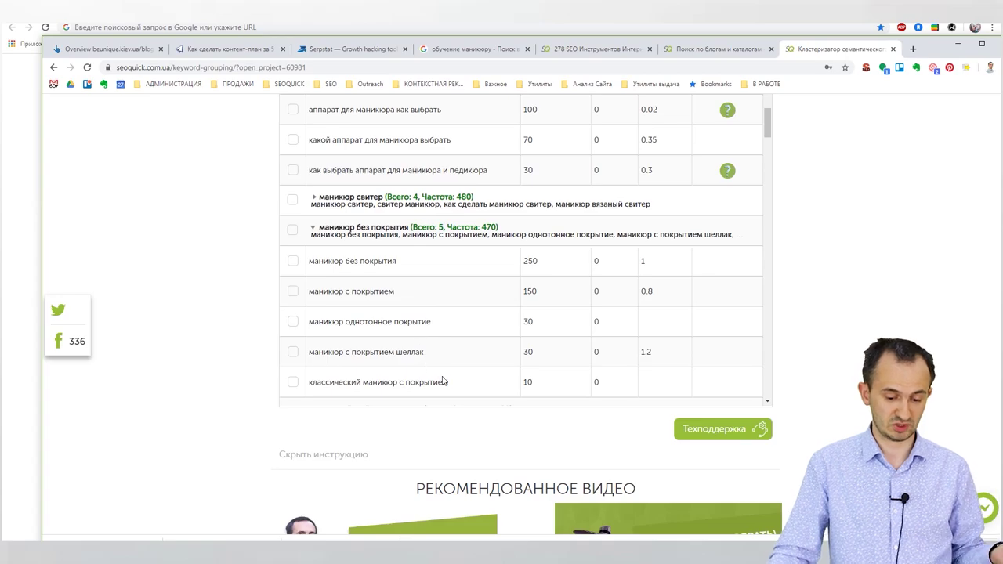
{"action": "left_click", "coordinate": [435, 196]}
Set "без покрытия" to be treated as one word and run the clustering again.
{"action": "scroll", "coordinate": [515, 337], "scroll_direction": "up", "scroll_amount": 10}
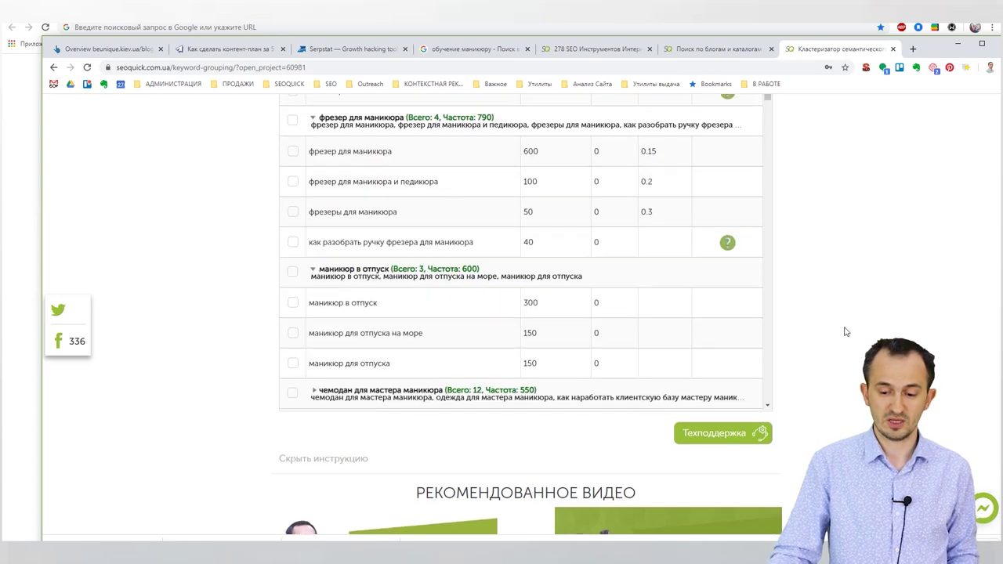
{"action": "scroll", "coordinate": [516, 337], "scroll_direction": "down", "scroll_amount": 4}
{"action": "scroll", "coordinate": [298, 283], "scroll_direction": "up", "scroll_amount": 6}
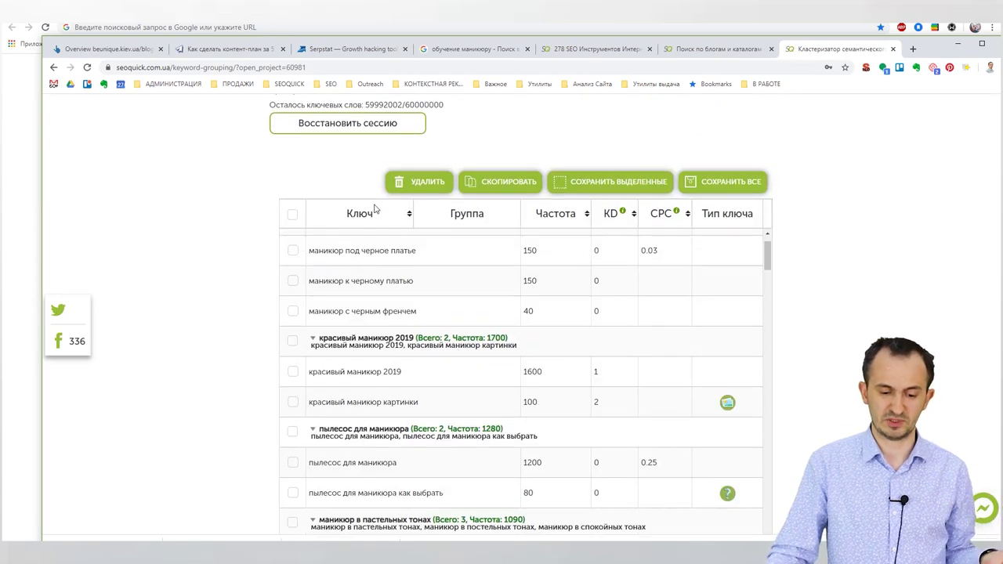
{"action": "scroll", "coordinate": [314, 266], "scroll_direction": "up", "scroll_amount": 5}
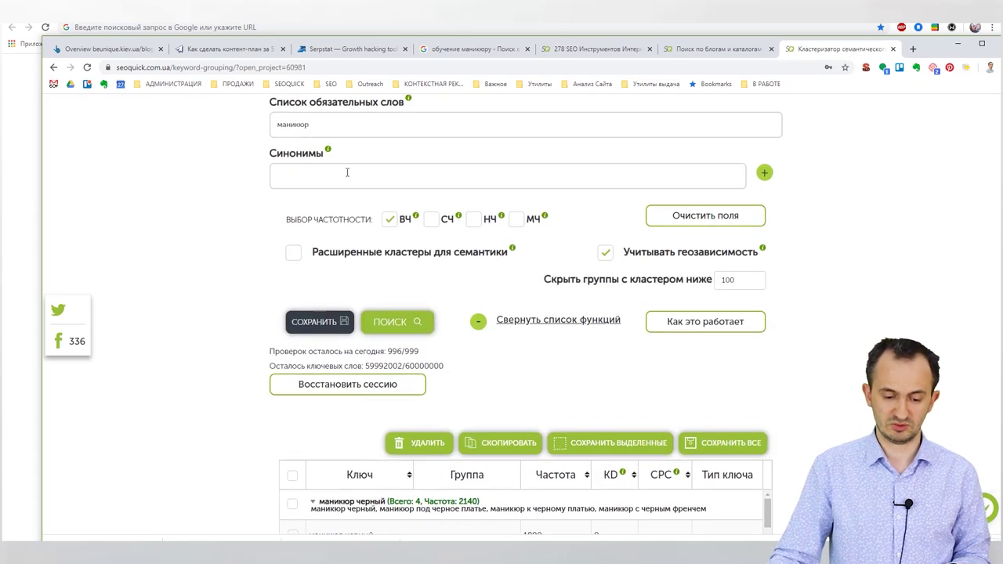
{"action": "left_click", "coordinate": [316, 284]}
{"action": "type", "text": "без покрытия"}
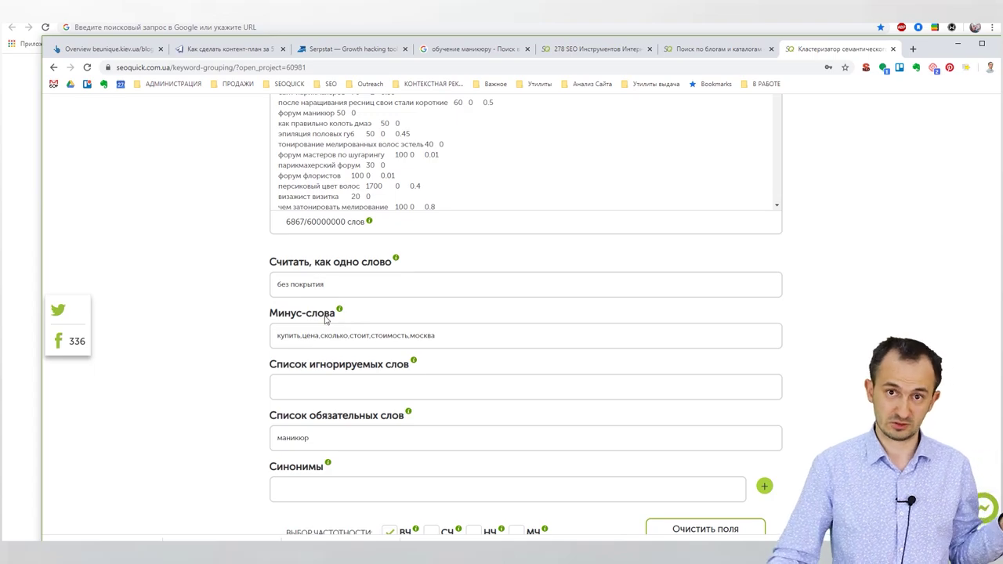
{"action": "scroll", "coordinate": [326, 319], "scroll_direction": "down", "scroll_amount": 5}
{"action": "left_click", "coordinate": [395, 269]}
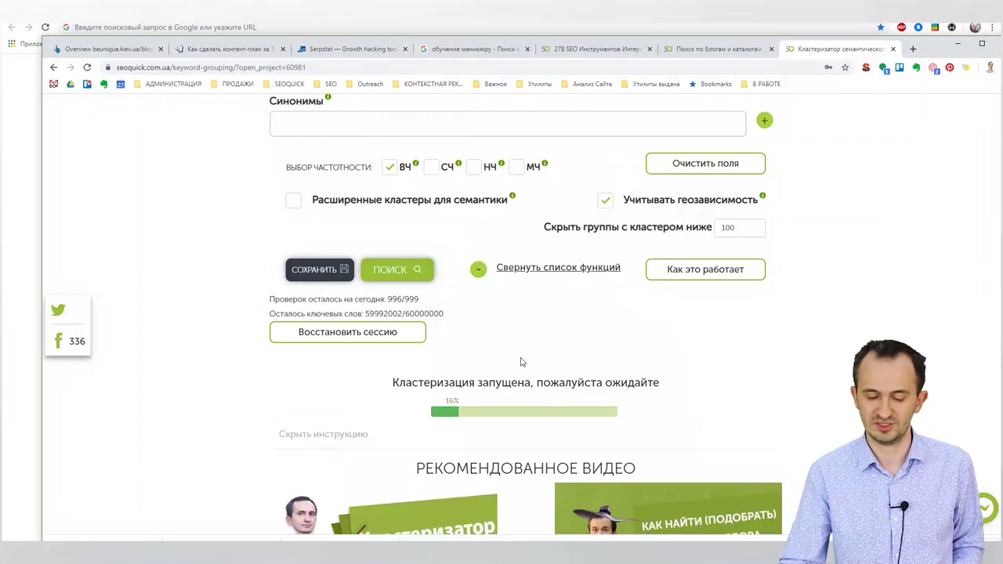
Review the new highest-frequency clusters, from "маникюр черный" to "маникюр это", as potential article topics.
{"action": "scroll", "coordinate": [521, 368], "scroll_direction": "down", "scroll_amount": 10}
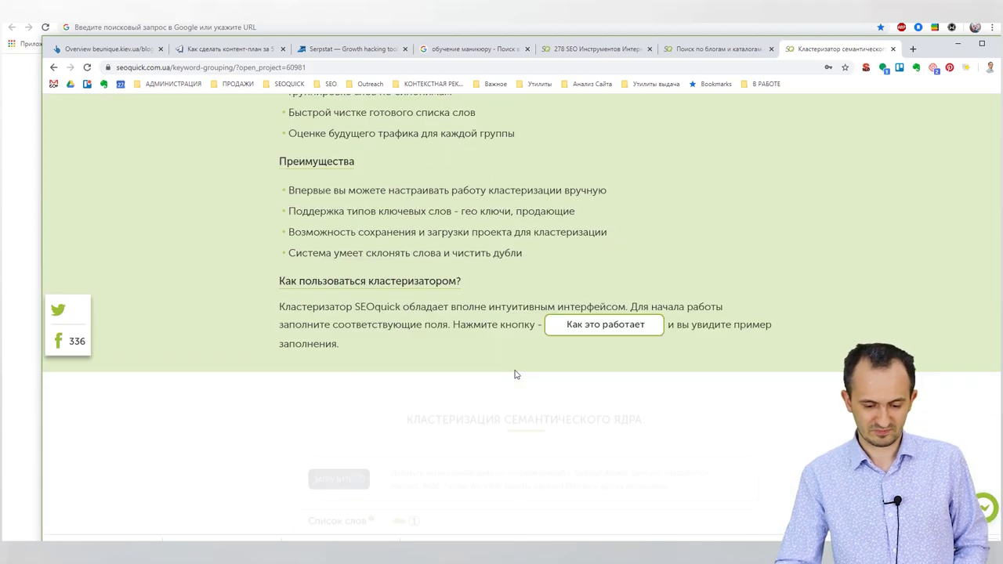
{"action": "scroll", "coordinate": [515, 374], "scroll_direction": "up", "scroll_amount": 4}
{"action": "scroll", "coordinate": [515, 375], "scroll_direction": "down", "scroll_amount": 10}
{"action": "scroll", "coordinate": [510, 372], "scroll_direction": "up", "scroll_amount": 5}
{"action": "scroll", "coordinate": [510, 373], "scroll_direction": "down", "scroll_amount": 13}
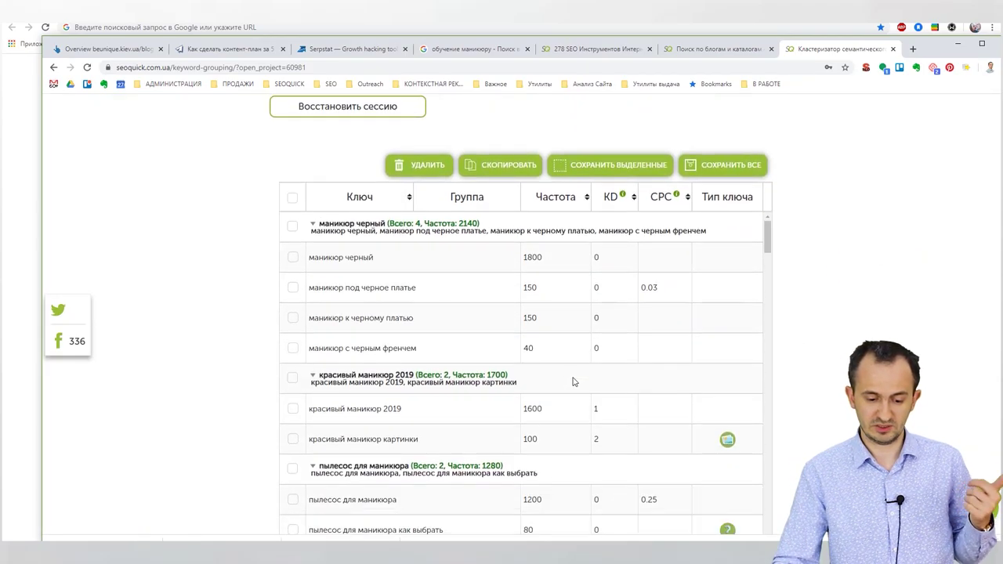
{"action": "scroll", "coordinate": [573, 382], "scroll_direction": "down", "scroll_amount": 1}
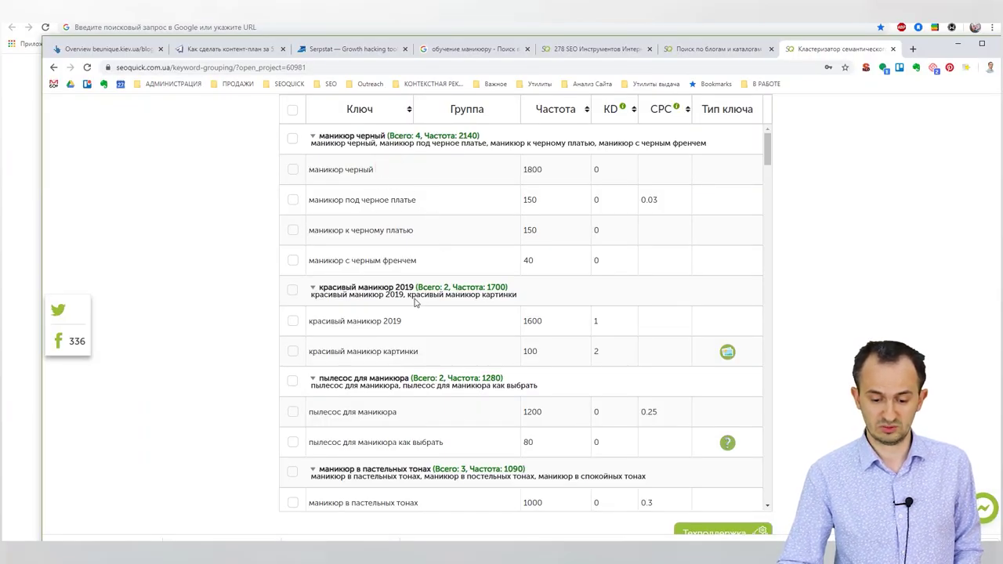
{"action": "scroll", "coordinate": [413, 417], "scroll_direction": "down", "scroll_amount": 3}
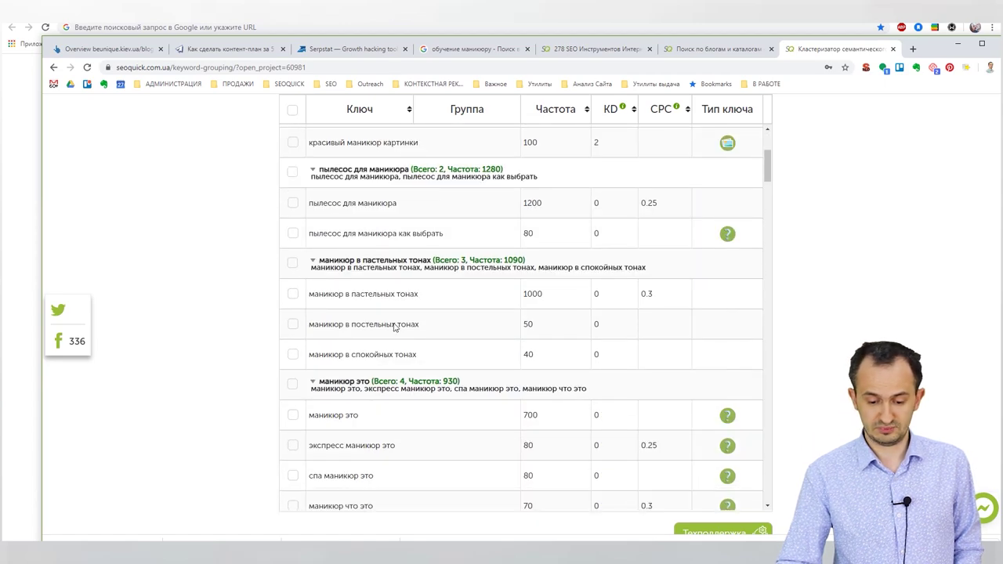
Select the keyword "маникюр в пастельных тонах" in the cluster results and search Google for it in the blog catalogue search tab.
{"action": "left_click", "coordinate": [293, 296]}
{"action": "right_click", "coordinate": [398, 292]}
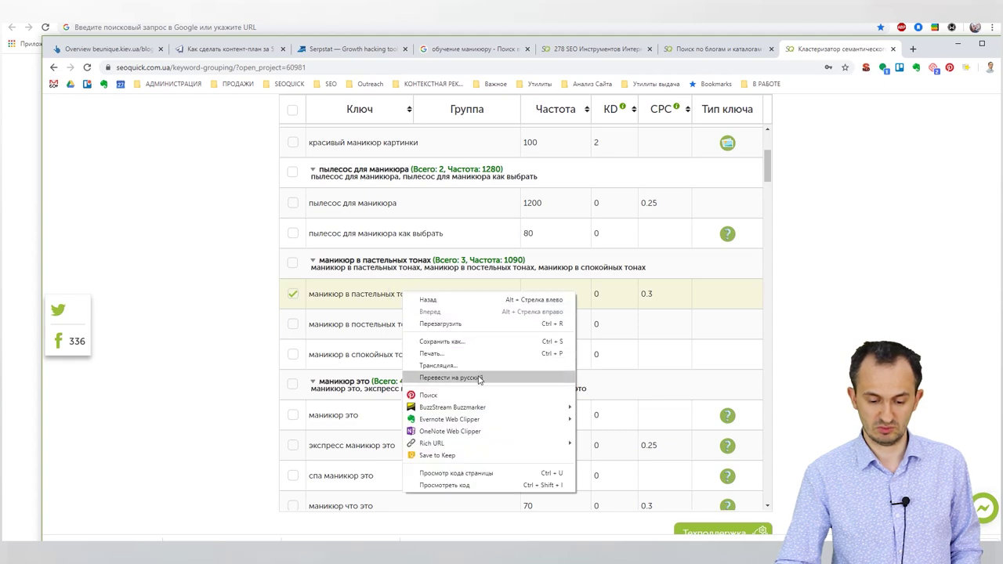
{"action": "left_click", "coordinate": [831, 293]}
{"action": "left_click", "coordinate": [700, 50]}
{"action": "left_click", "coordinate": [668, 69]}
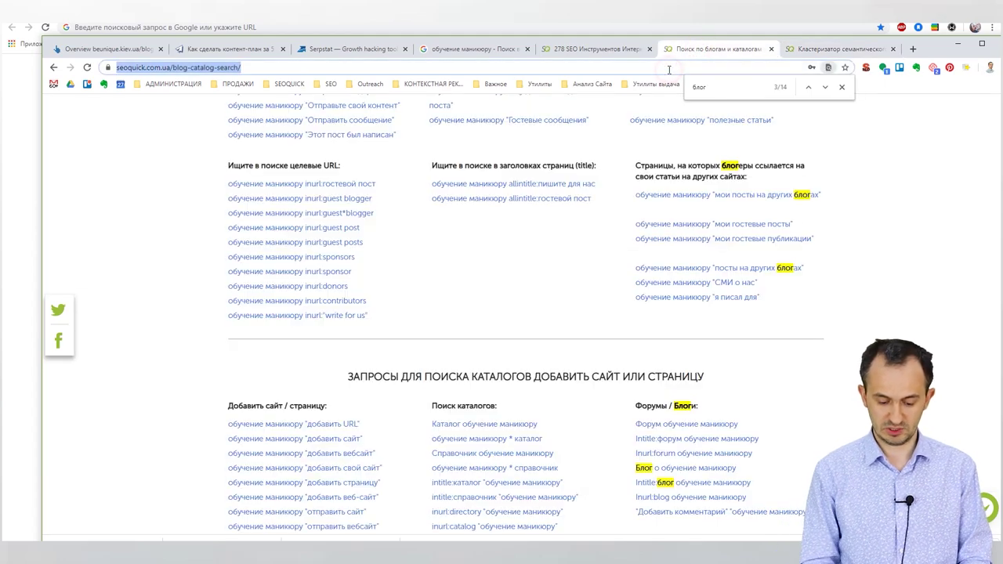
{"action": "type", "text": "маникюр в пастельных тоназ"}
{"action": "key", "text": "BackSpace"}
{"action": "type", "text": "х"}
{"action": "key", "text": "Return"}
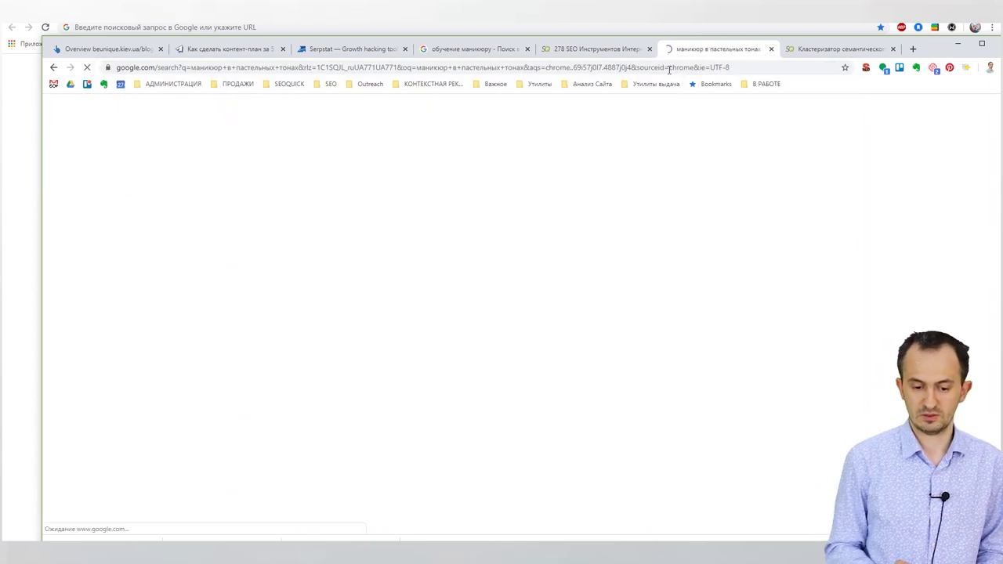
Open the 1001sovety.ru result "Модный пастельный маникюр 2020-2021 фото" in a new tab and select its page address.
{"action": "scroll", "coordinate": [465, 298], "scroll_direction": "down", "scroll_amount": 2}
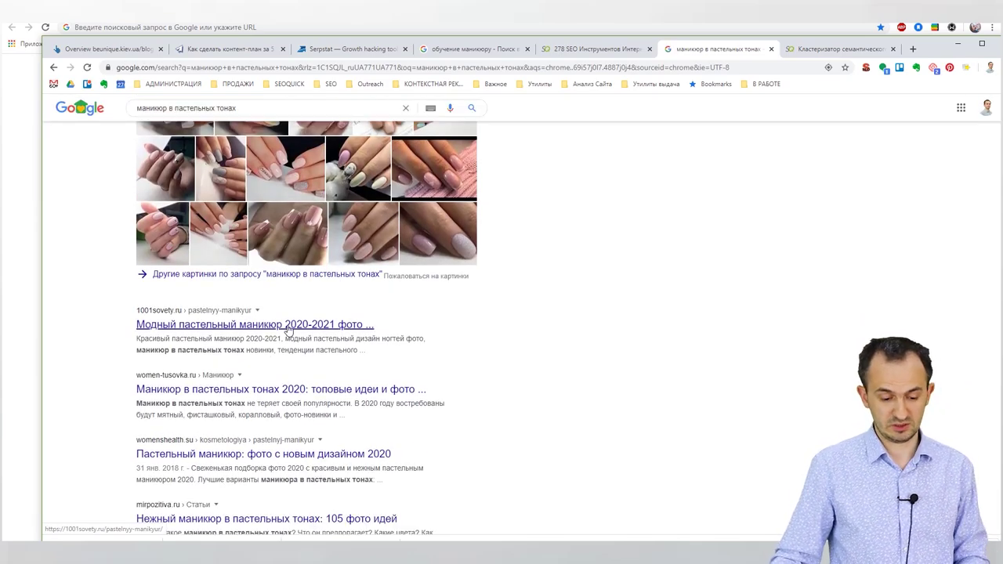
{"action": "left_click", "coordinate": [298, 321], "text": "ctrl"}
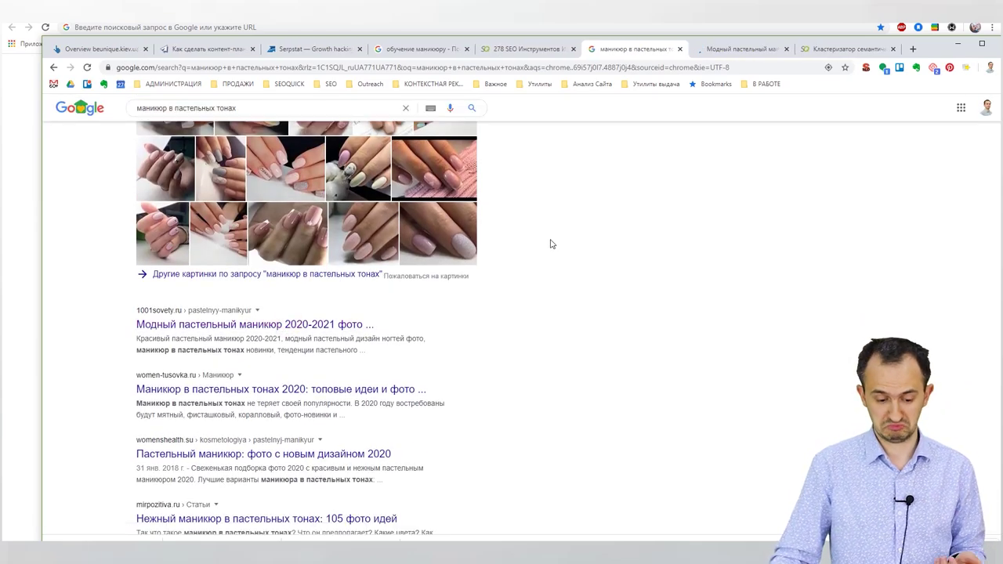
{"action": "left_click", "coordinate": [717, 49]}
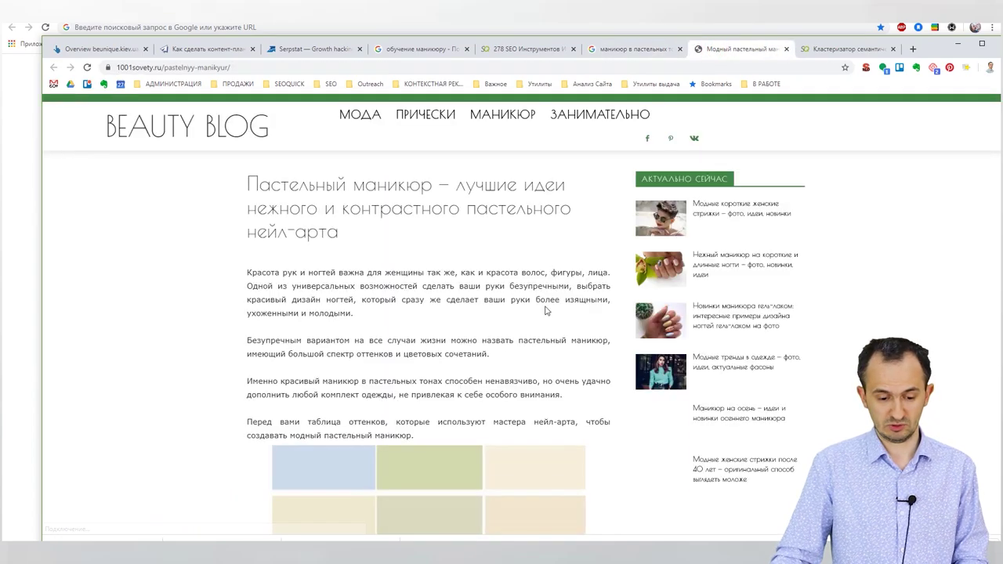
{"action": "left_click", "coordinate": [324, 67]}
Examine the competitor's pastel manicure article, including its shade table, headings, text and photo galleries down to the comment form.
{"action": "scroll", "coordinate": [400, 345], "scroll_direction": "down", "scroll_amount": 10}
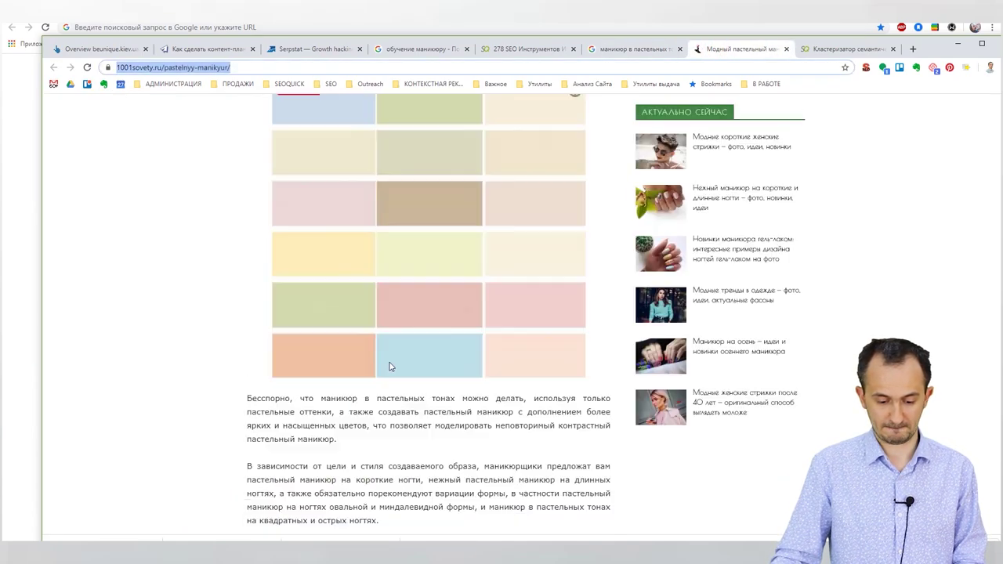
{"action": "scroll", "coordinate": [393, 357], "scroll_direction": "down", "scroll_amount": 15}
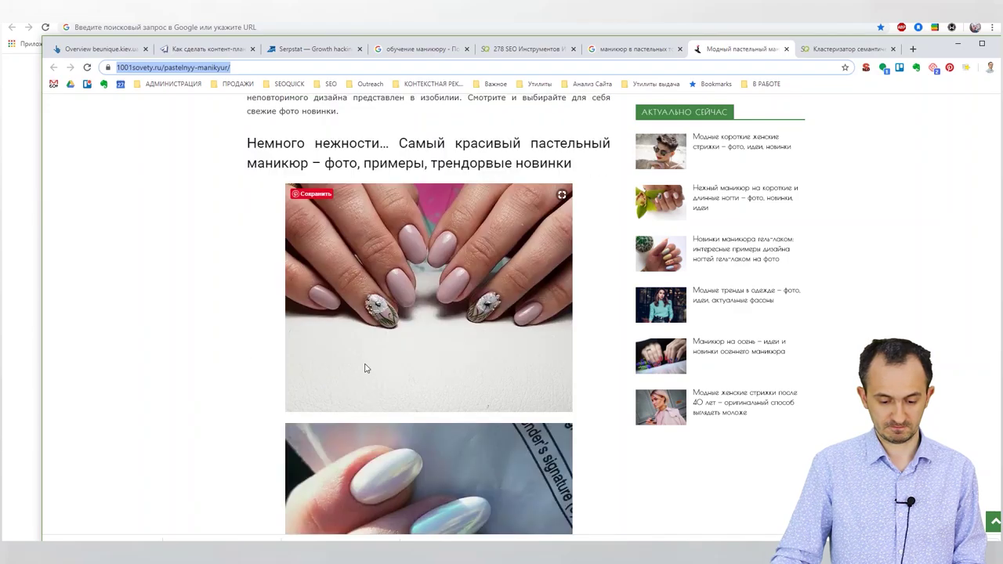
{"action": "scroll", "coordinate": [358, 378], "scroll_direction": "down", "scroll_amount": 15}
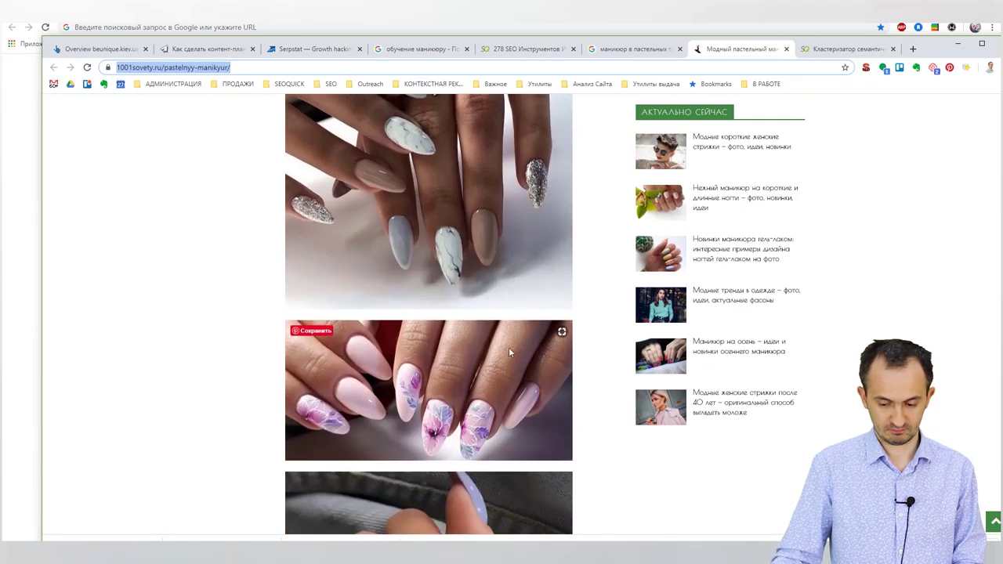
{"action": "scroll", "coordinate": [556, 446], "scroll_direction": "down", "scroll_amount": 15}
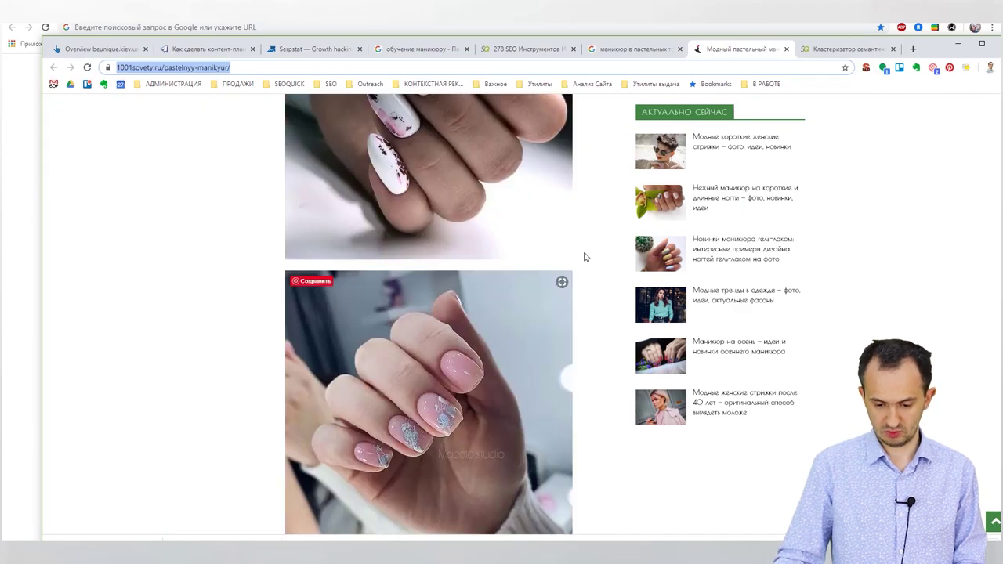
{"action": "left_click", "coordinate": [590, 298]}
{"action": "scroll", "coordinate": [580, 344], "scroll_direction": "down", "scroll_amount": 15}
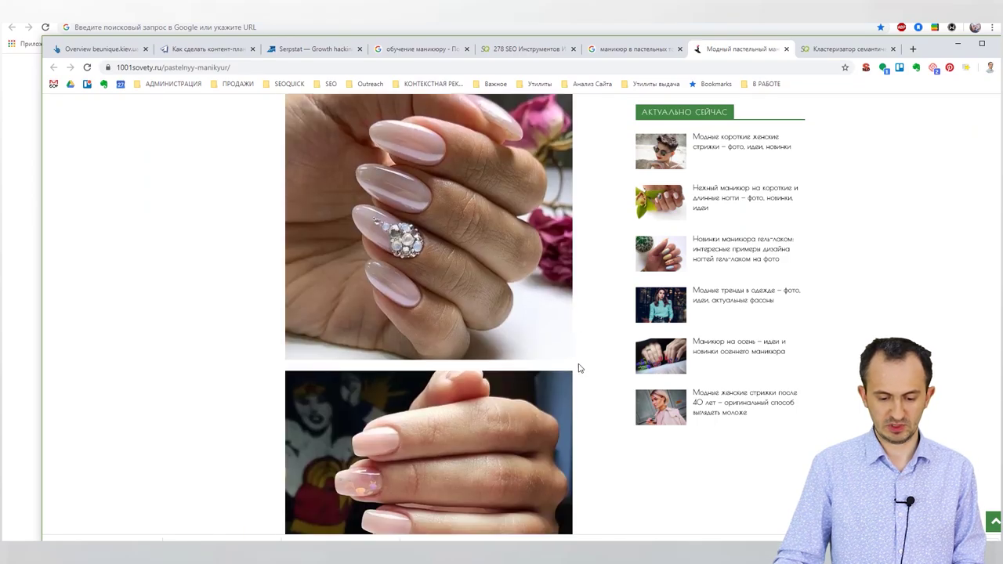
{"action": "scroll", "coordinate": [588, 486], "scroll_direction": "down", "scroll_amount": 15}
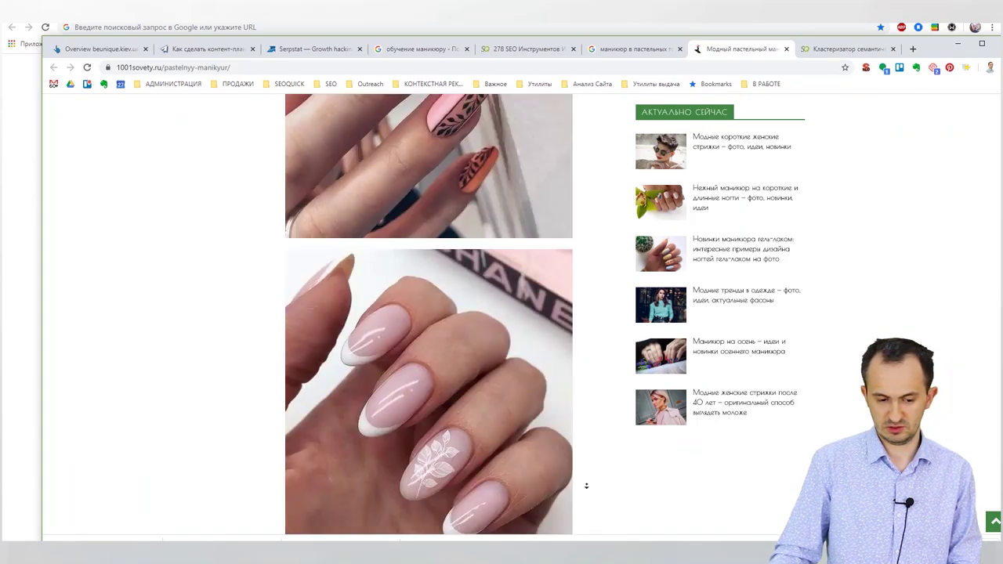
{"action": "scroll", "coordinate": [586, 486], "scroll_direction": "down", "scroll_amount": 15}
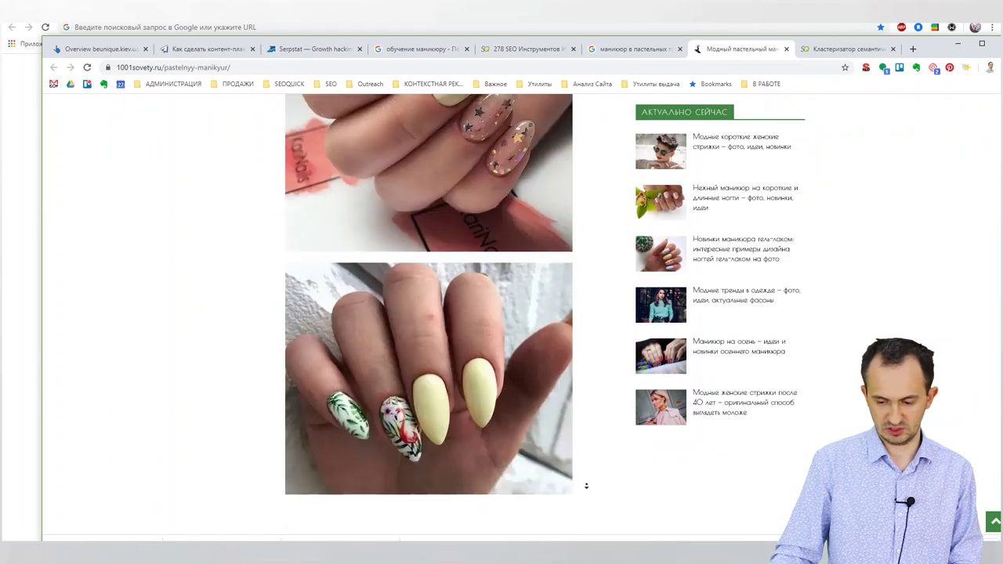
{"action": "scroll", "coordinate": [548, 337], "scroll_direction": "up", "scroll_amount": 15}
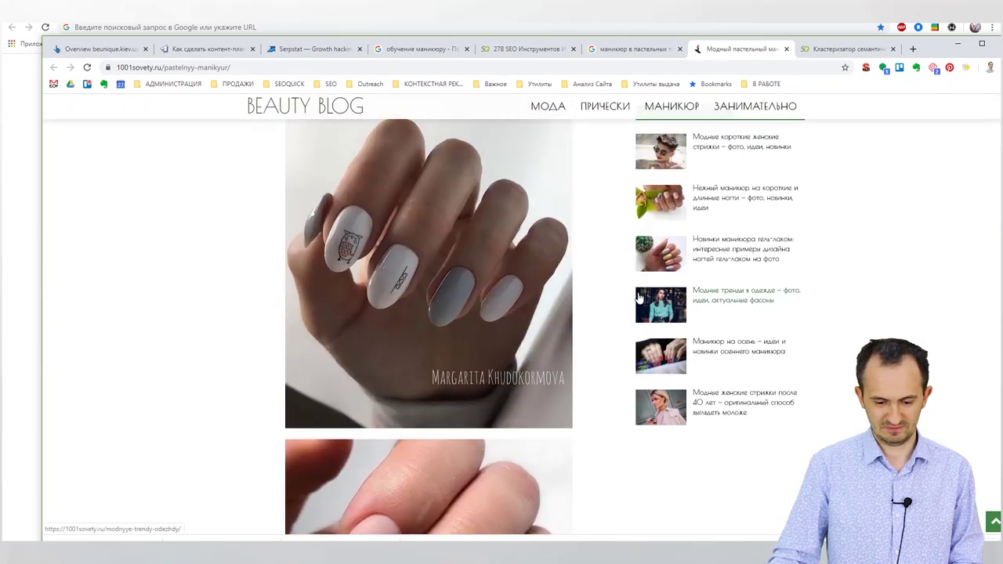
{"action": "scroll", "coordinate": [636, 294], "scroll_direction": "down", "scroll_amount": 12}
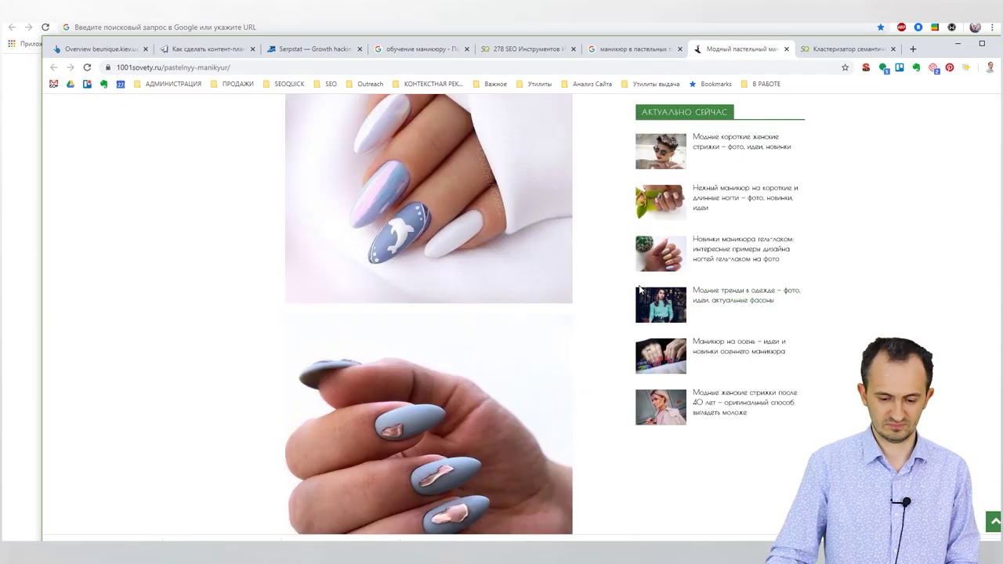
{"action": "scroll", "coordinate": [615, 402], "scroll_direction": "down", "scroll_amount": 4}
{"action": "scroll", "coordinate": [616, 402], "scroll_direction": "up", "scroll_amount": 6}
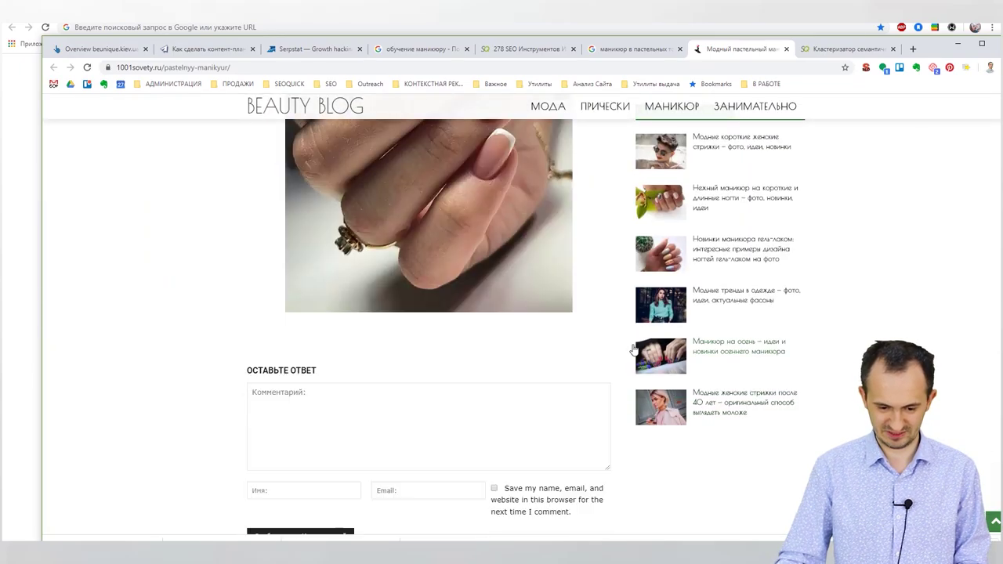
{"action": "scroll", "coordinate": [614, 282], "scroll_direction": "up", "scroll_amount": 15}
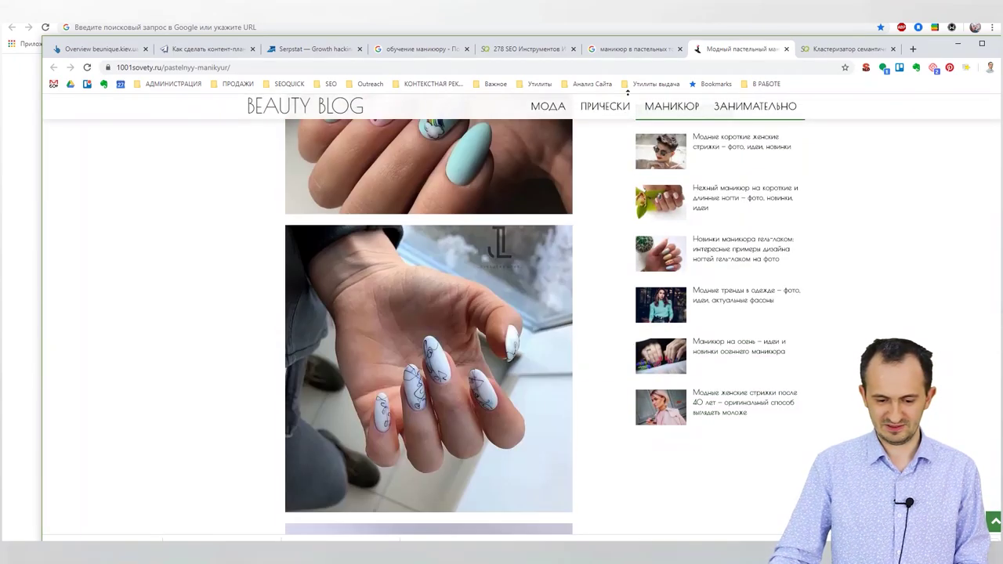
{"action": "scroll", "coordinate": [460, 244], "scroll_direction": "down", "scroll_amount": 3}
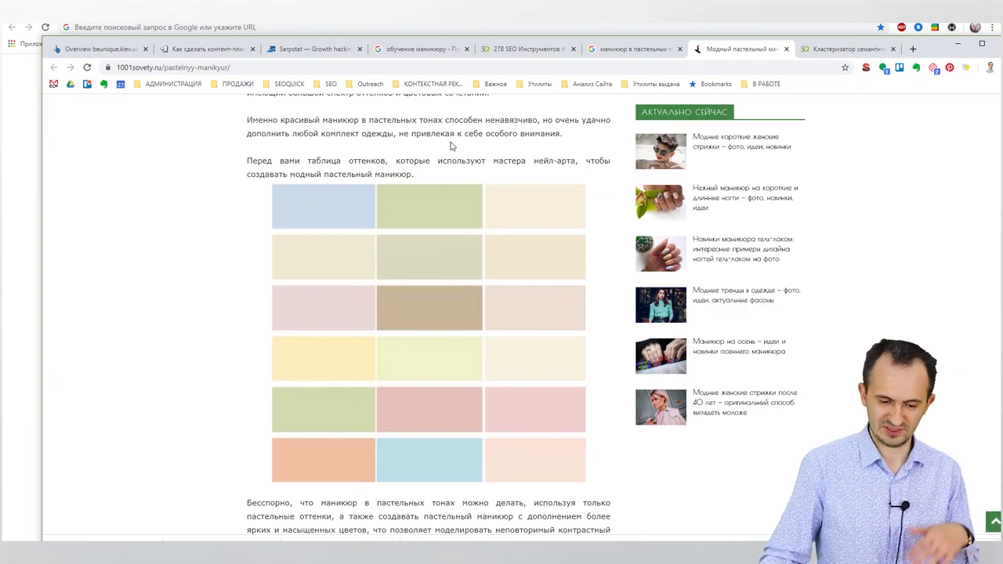
{"action": "scroll", "coordinate": [452, 153], "scroll_direction": "down", "scroll_amount": 7}
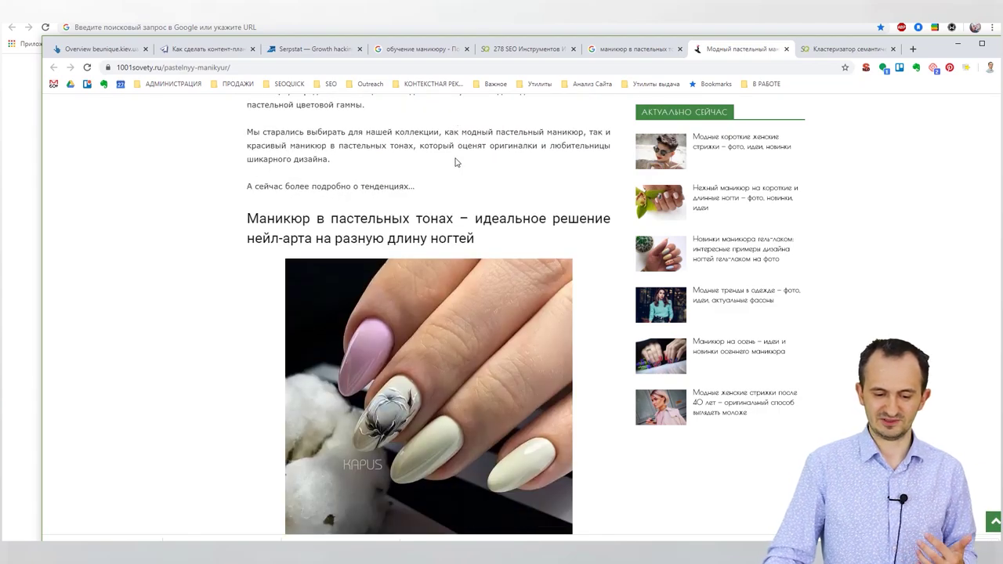
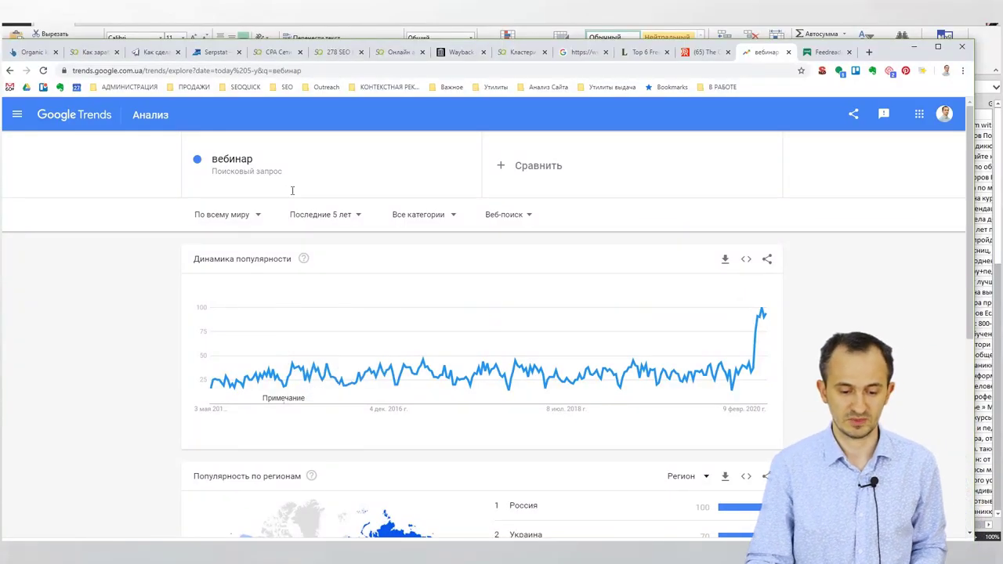
Replace the Google Trends query with "маникюр в пастельных тонах" to look up its popularity over time.
{"action": "left_click", "coordinate": [293, 190]}
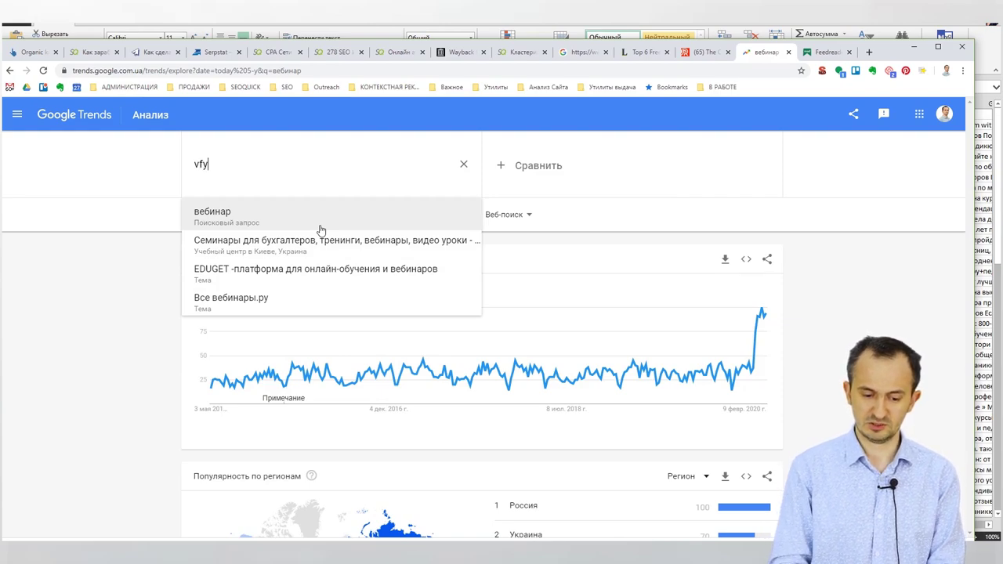
{"action": "type", "text": "маник"}
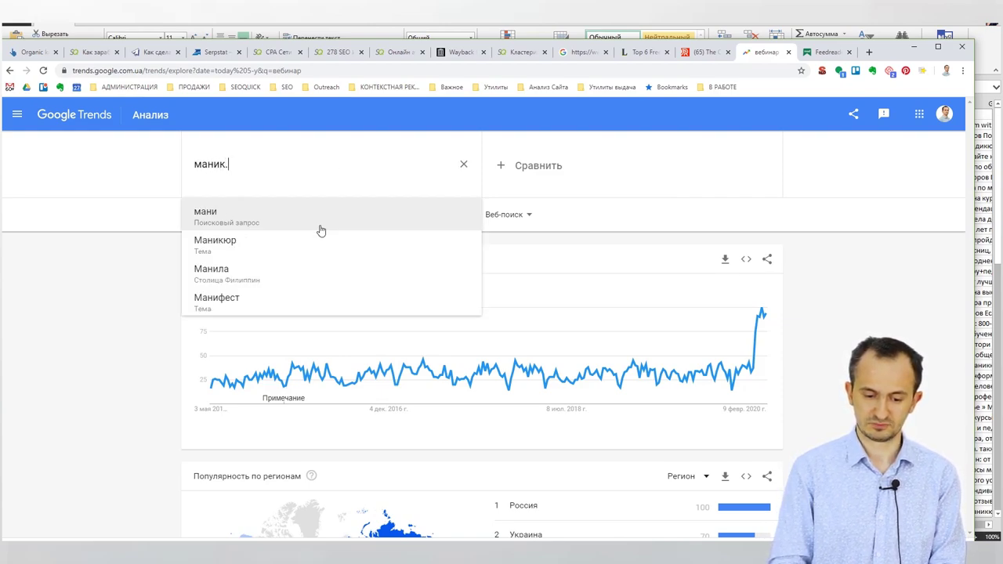
{"action": "type", "text": "юр"}
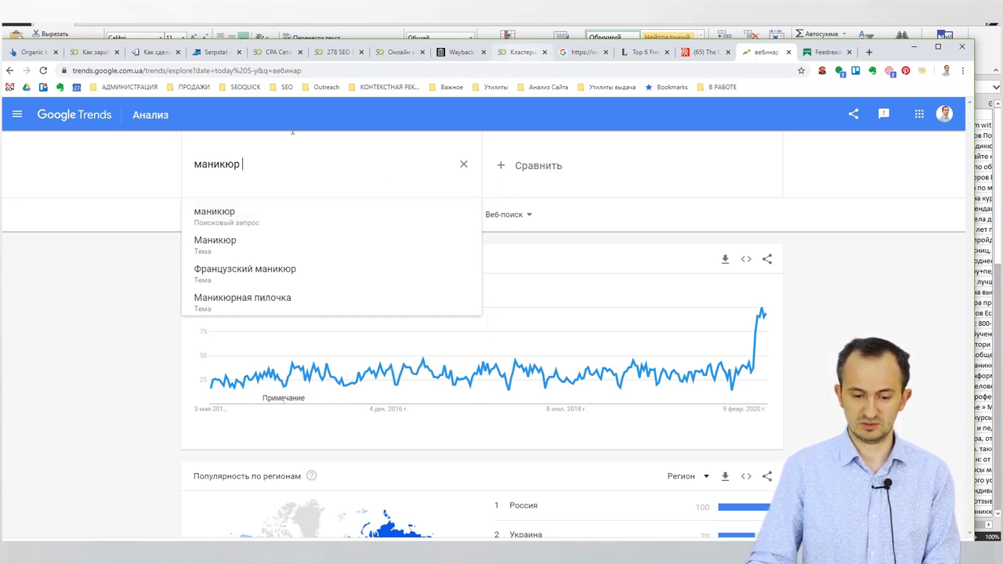
{"action": "type", "text": " в пастельных тонах"}
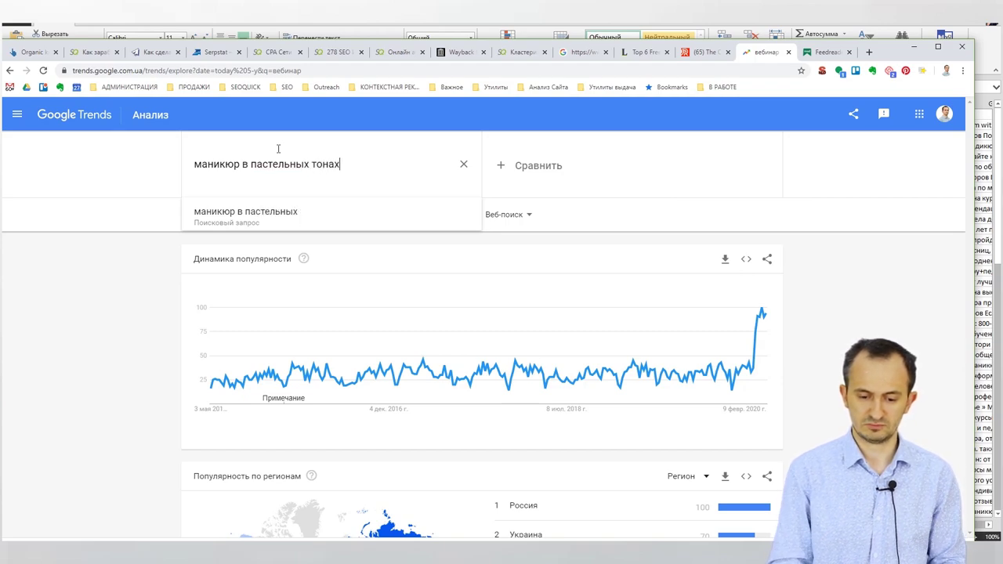
{"action": "key", "text": "Return"}
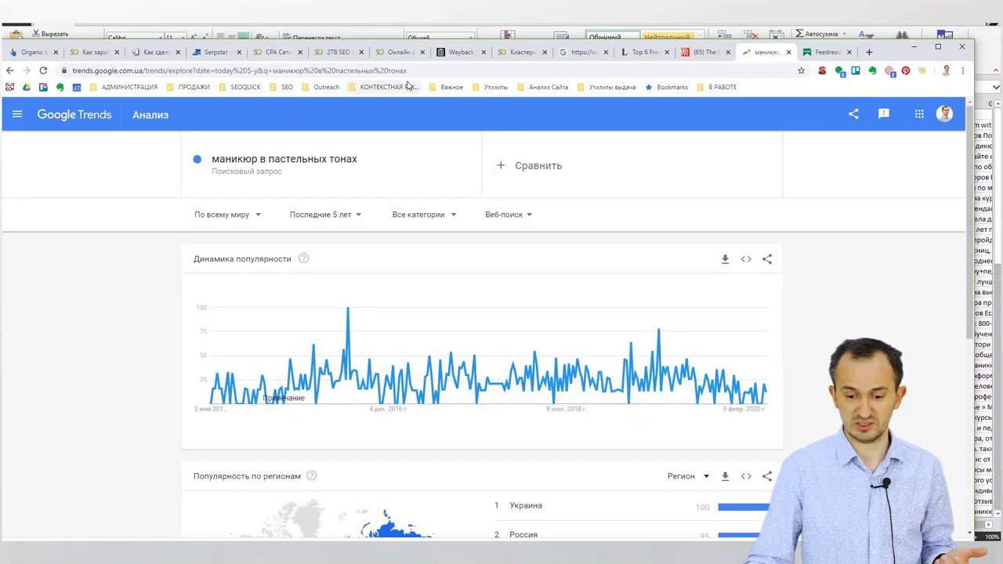
{"action": "left_click", "coordinate": [95, 52]}
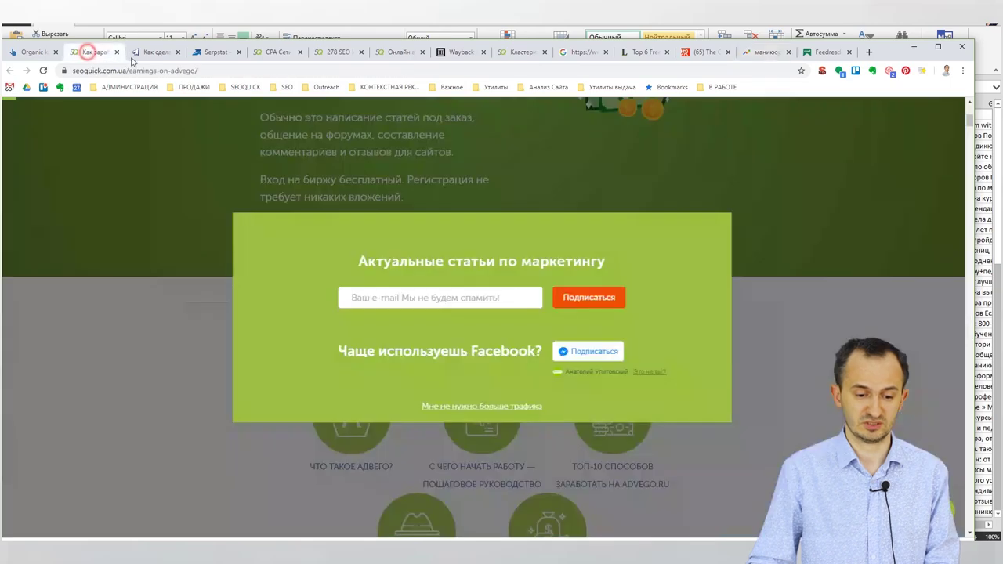
{"action": "left_click", "coordinate": [155, 52]}
{"action": "left_click", "coordinate": [213, 52]}
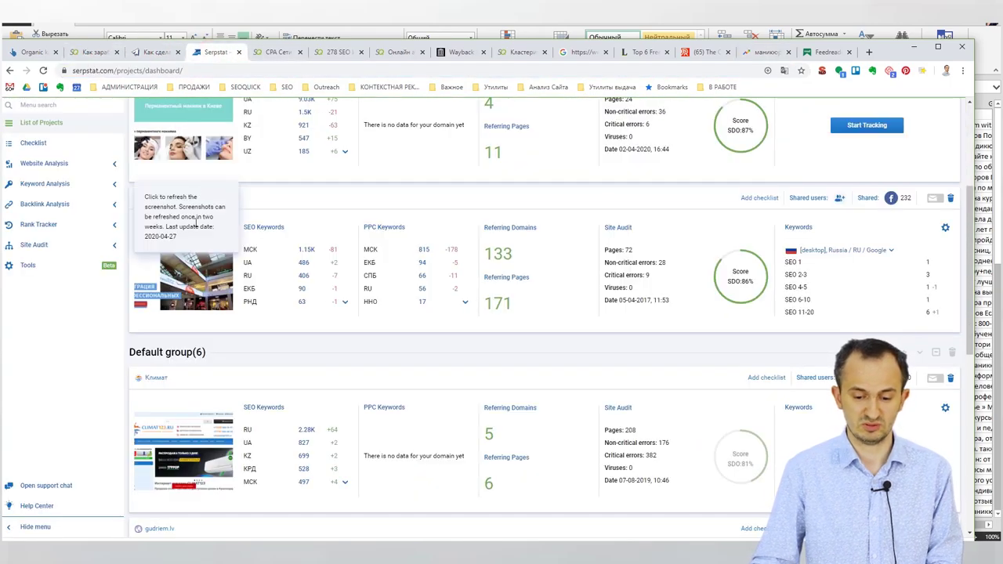
{"action": "scroll", "coordinate": [165, 196], "scroll_direction": "up", "scroll_amount": 2}
{"action": "left_click", "coordinate": [32, 51]}
{"action": "scroll", "coordinate": [235, 235], "scroll_direction": "up", "scroll_amount": 6}
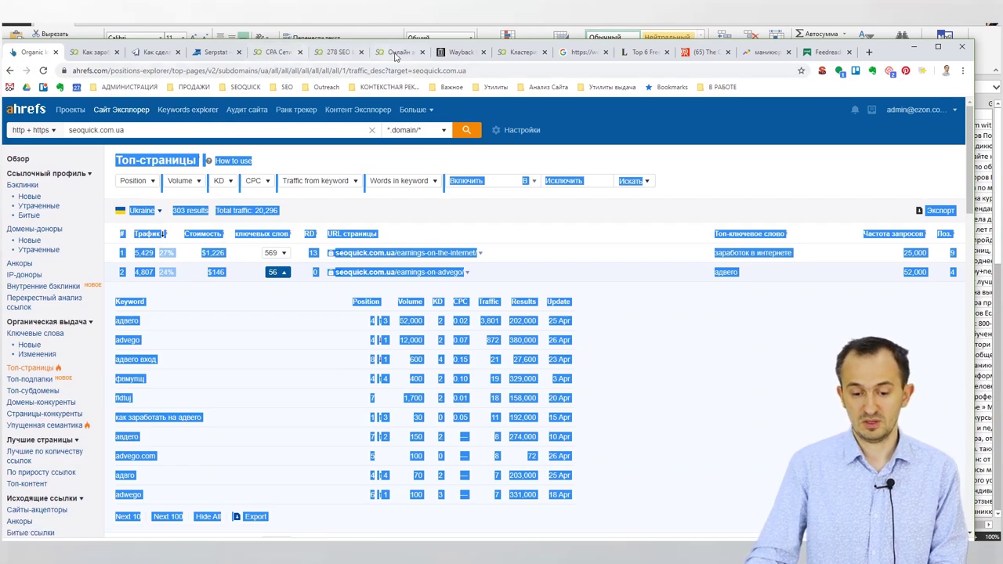
{"action": "left_click", "coordinate": [459, 52]}
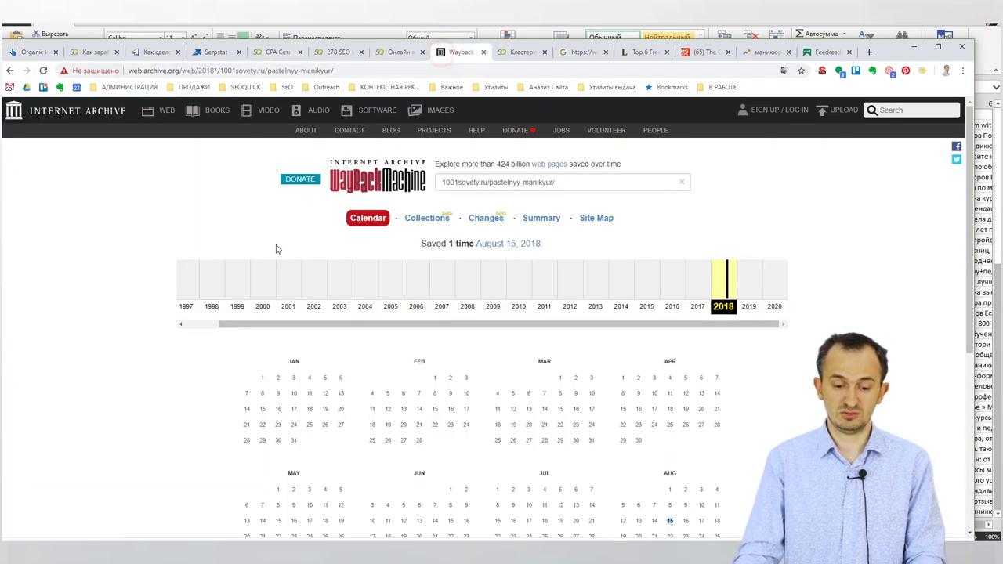
{"action": "triple_click", "coordinate": [556, 182]}
{"action": "left_click", "coordinate": [705, 52]}
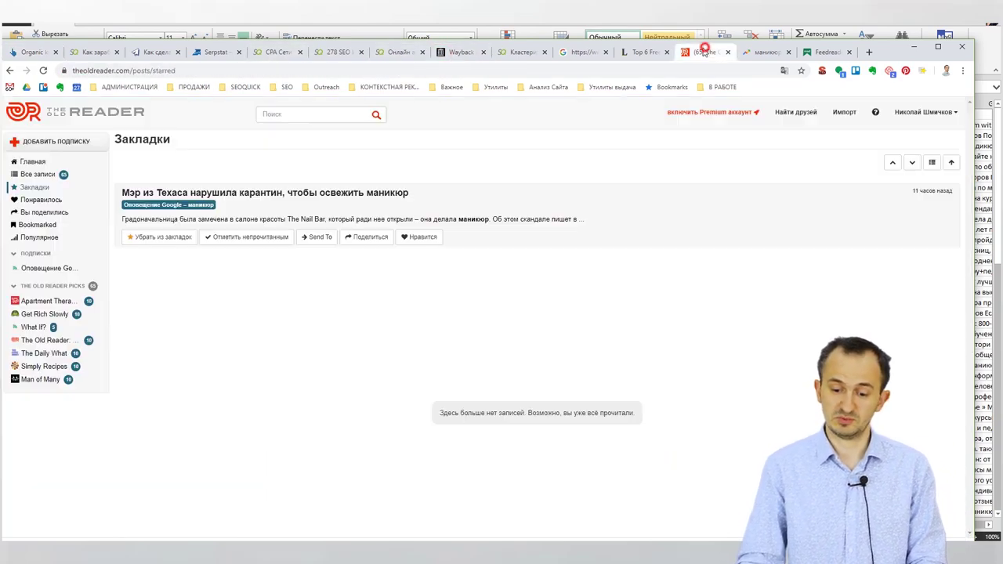
Return to Google Trends and look up the popularity of the query "пастельный маникюр" instead.
{"action": "left_click", "coordinate": [764, 51]}
{"action": "left_click", "coordinate": [372, 169]}
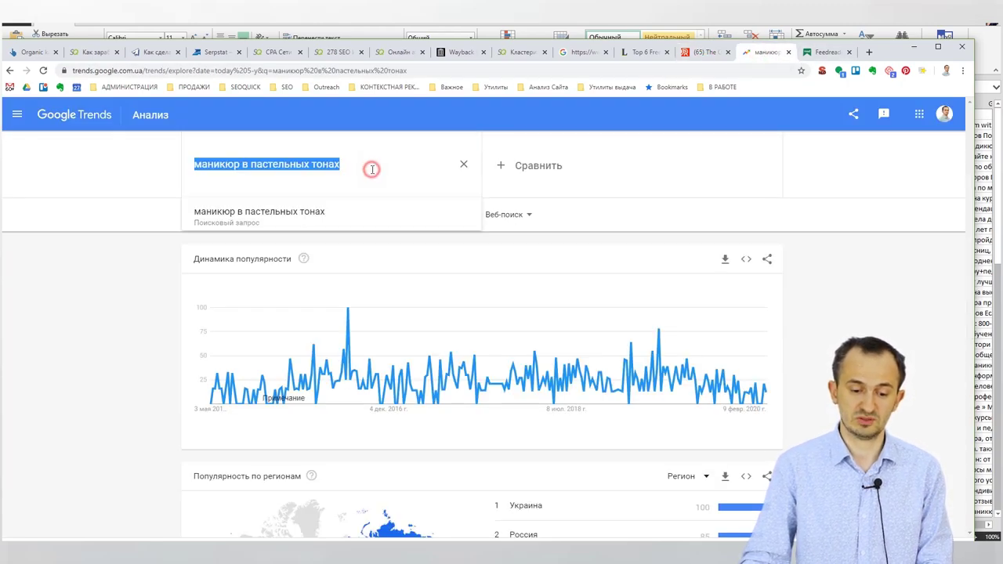
{"action": "type", "text": "пас"}
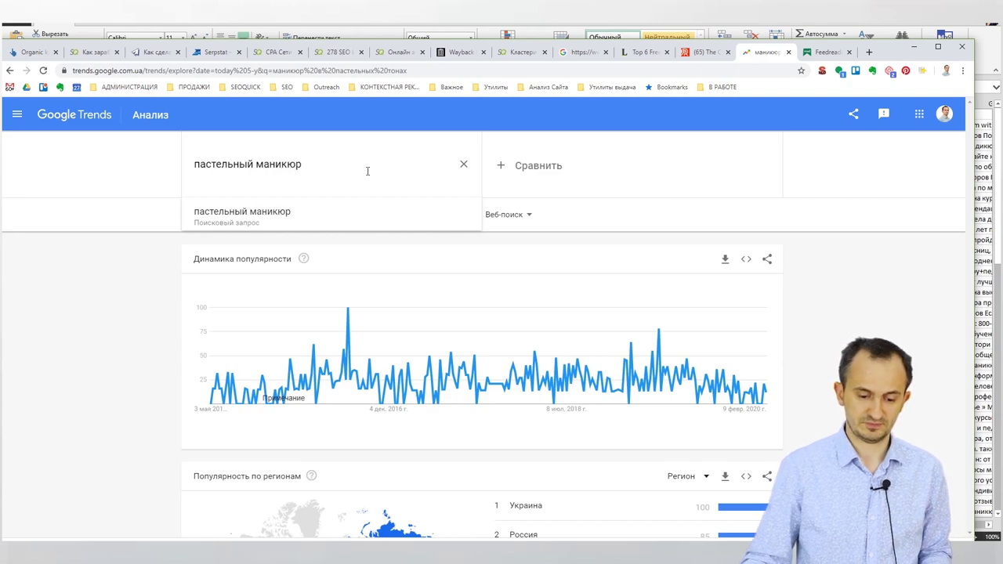
{"action": "type", "text": "тельный маникюр"}
{"action": "key", "text": "Return"}
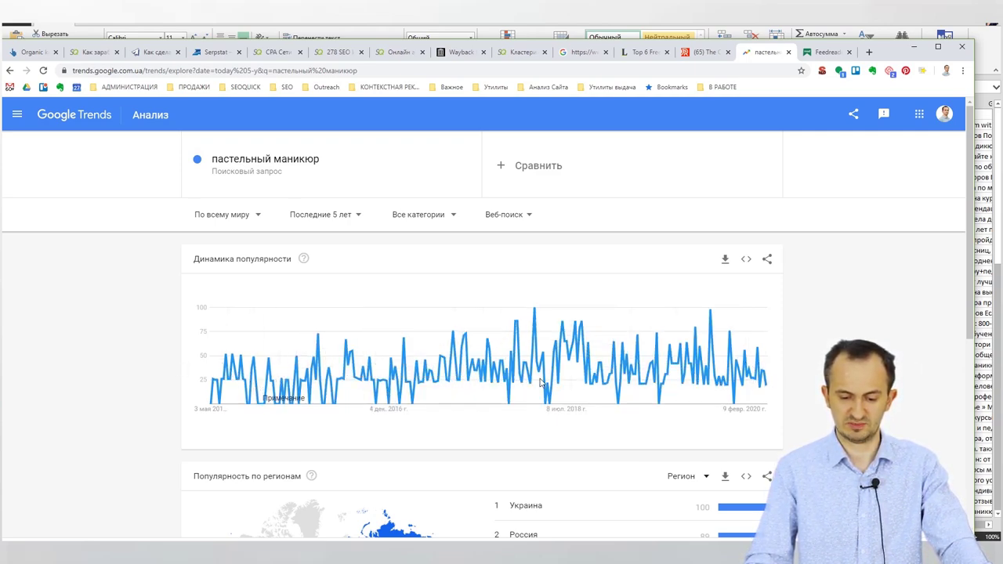
Check the regional interest and related topics for "пастельный маникюр", and open the related topic "Ногти".
{"action": "scroll", "coordinate": [650, 385], "scroll_direction": "down", "scroll_amount": 1}
{"action": "scroll", "coordinate": [568, 401], "scroll_direction": "down", "scroll_amount": 5}
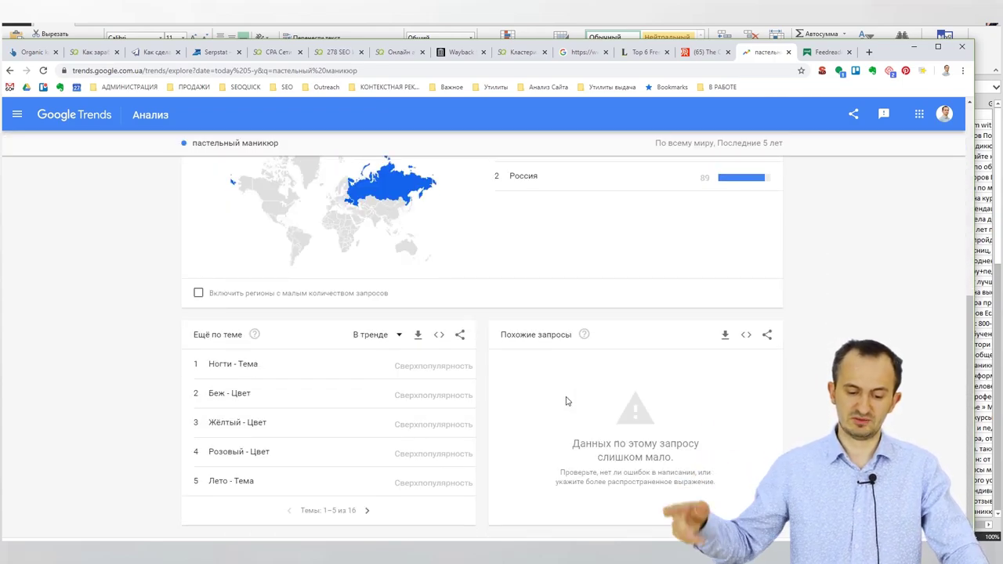
{"action": "scroll", "coordinate": [445, 472], "scroll_direction": "up", "scroll_amount": 4}
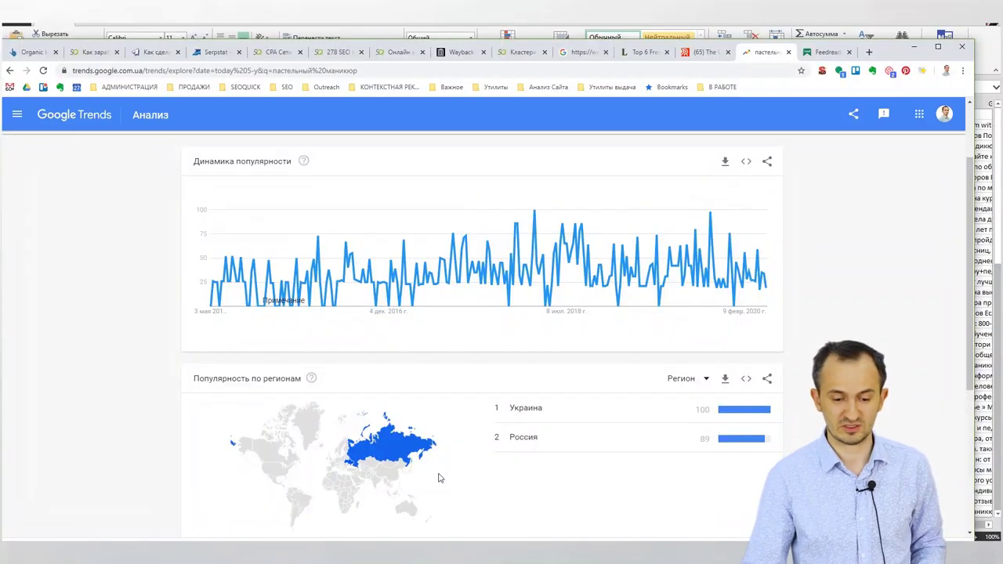
{"action": "scroll", "coordinate": [439, 479], "scroll_direction": "down", "scroll_amount": 4}
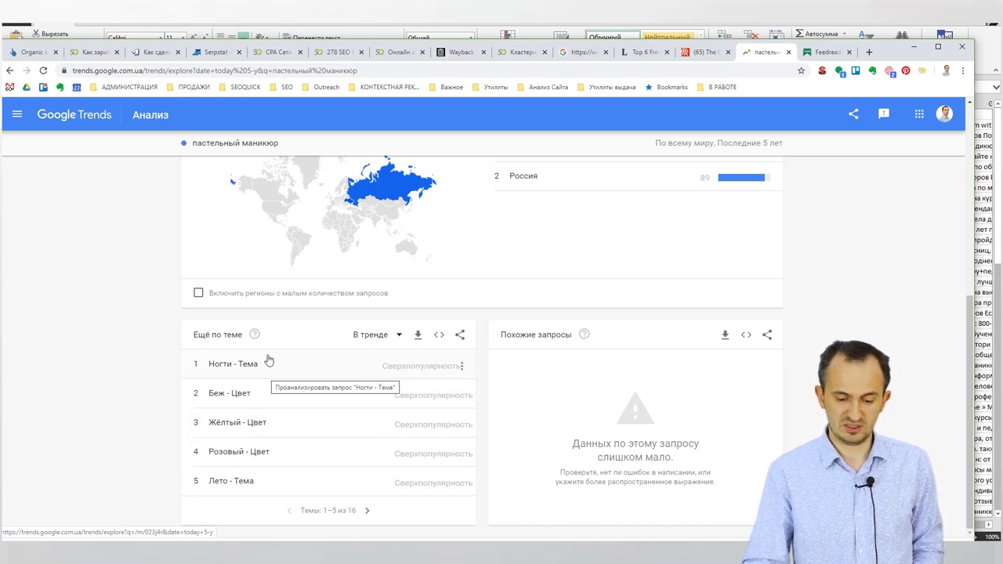
{"action": "left_click", "coordinate": [307, 366]}
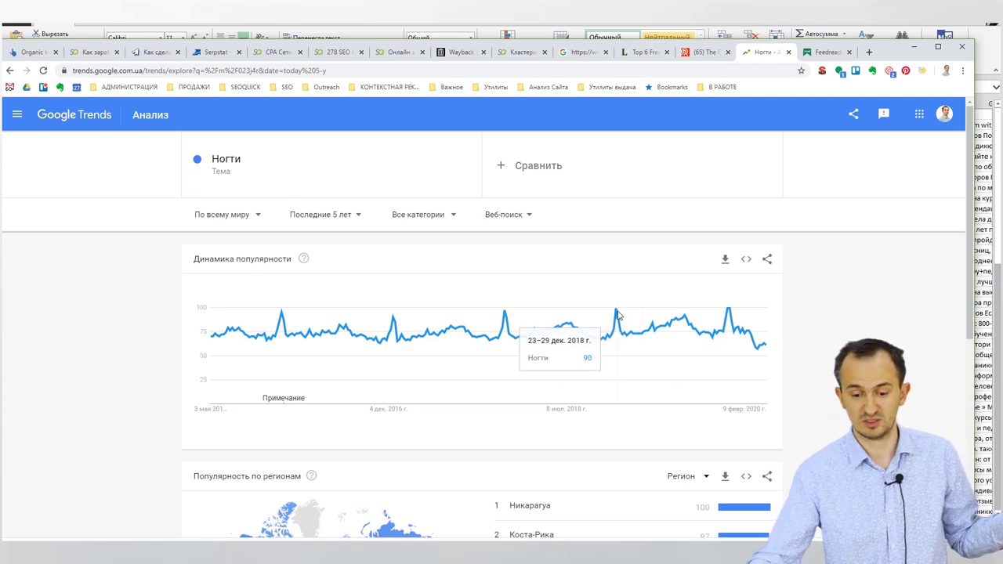
Replace the topic with the search term "iphone" and set the period to "2004 – настоящее время".
{"action": "left_click", "coordinate": [258, 176]}
{"action": "key", "text": "BackSpace"}
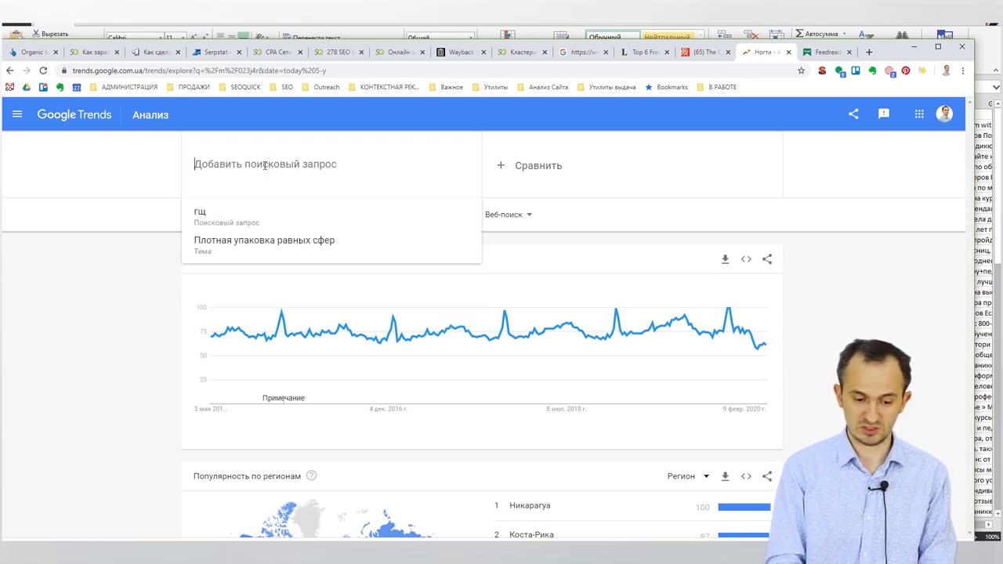
{"action": "key", "text": "BackSpace"}
{"action": "key", "text": "BackSpace"}
{"action": "type", "text": "iphp"}
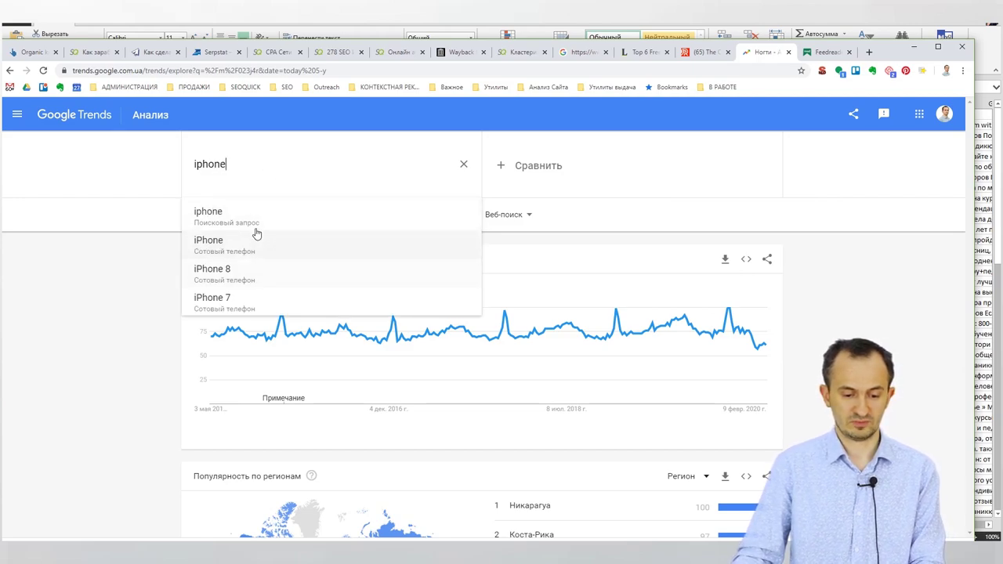
{"action": "left_click", "coordinate": [259, 224]}
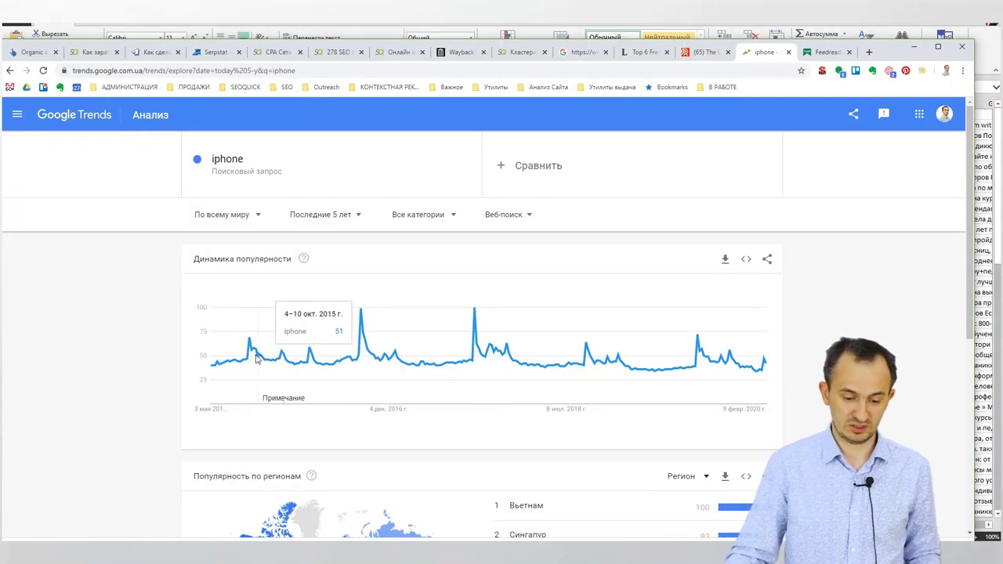
{"action": "left_click", "coordinate": [320, 217]}
{"action": "left_click", "coordinate": [326, 421]}
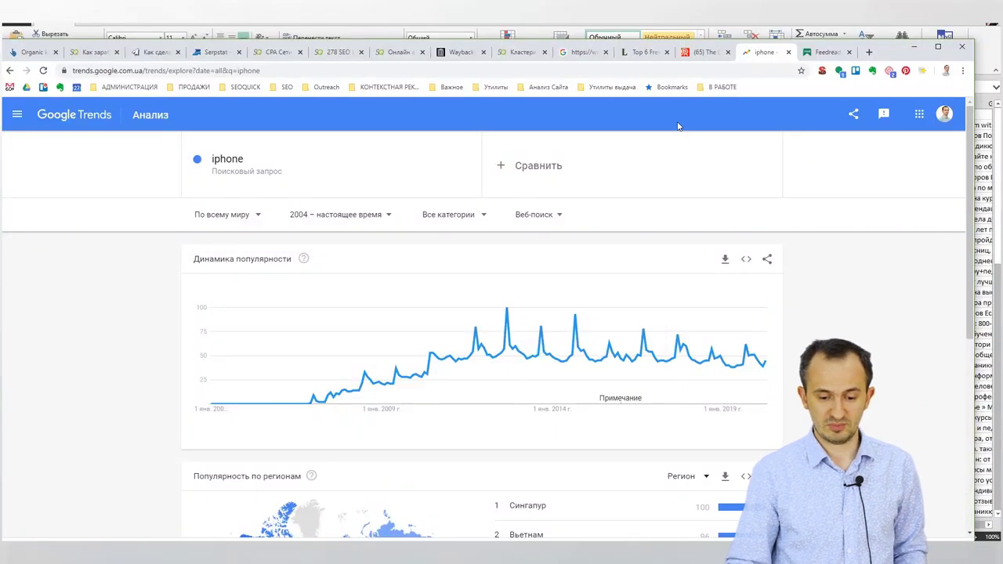
Add the search terms "samsung" and "nokia" to the comparison with "iphone".
{"action": "left_click", "coordinate": [616, 152]}
{"action": "type", "text": "samsung"}
{"action": "key", "text": "Return"}
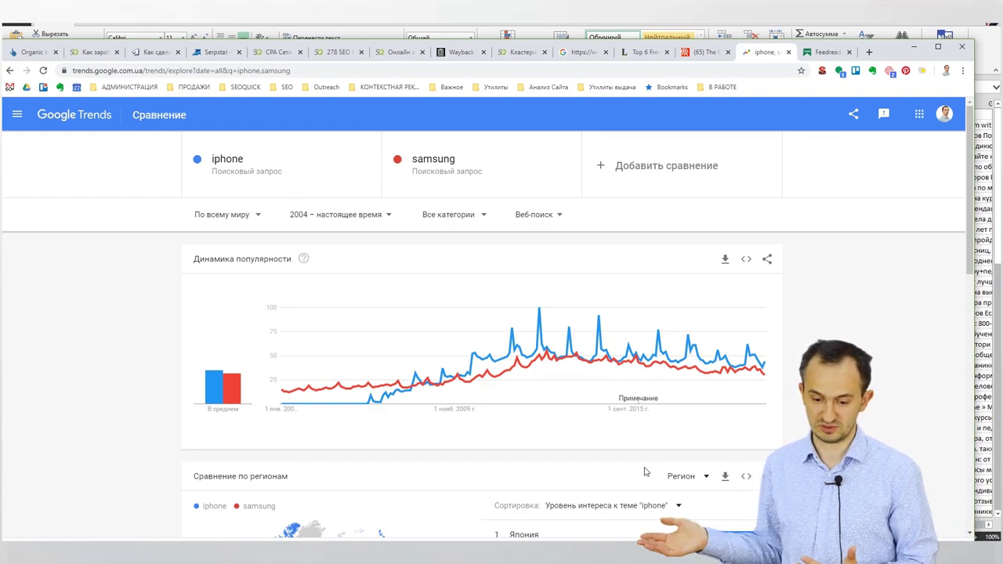
{"action": "left_click", "coordinate": [632, 159]}
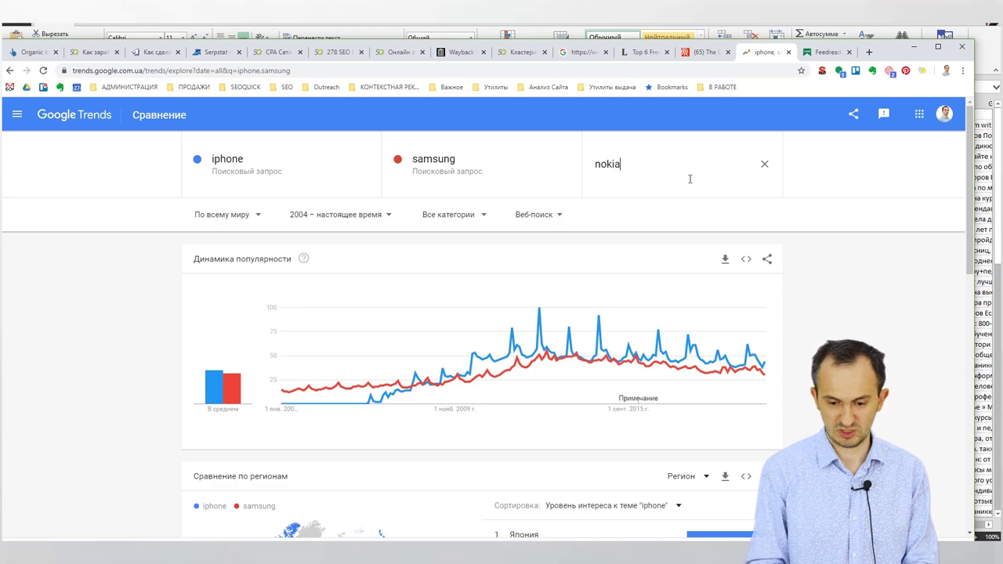
{"action": "key", "text": "Return"}
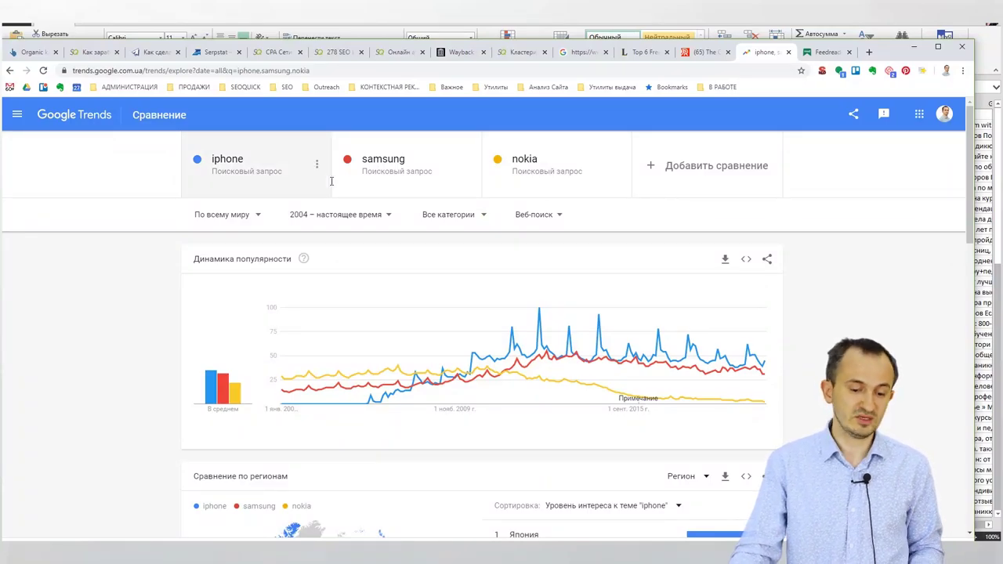
Change the compared search terms to the iPhone mobile phone entity, the Samsung topic and the Nokia company.
{"action": "left_click", "coordinate": [280, 169]}
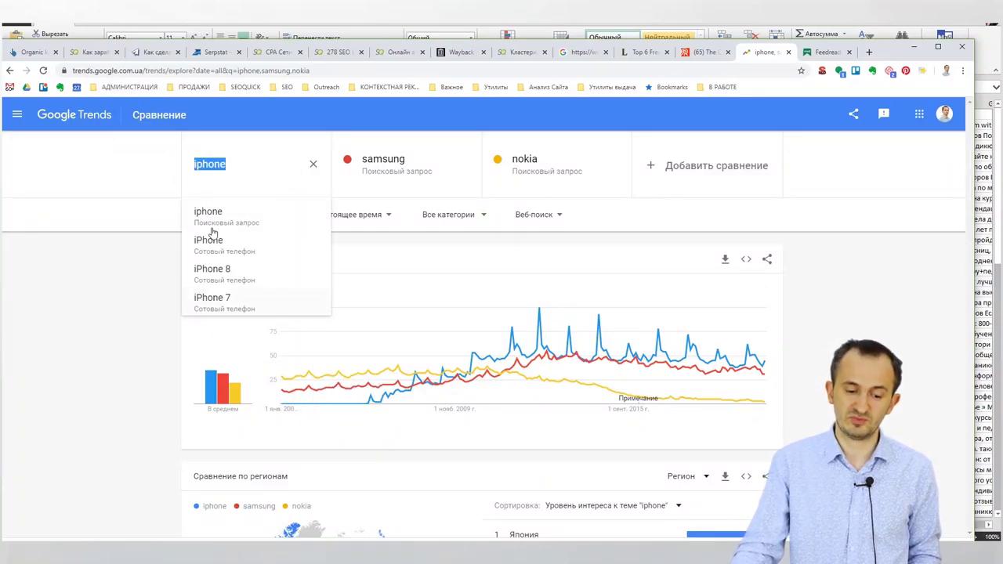
{"action": "left_click", "coordinate": [253, 246]}
{"action": "left_click", "coordinate": [413, 167]}
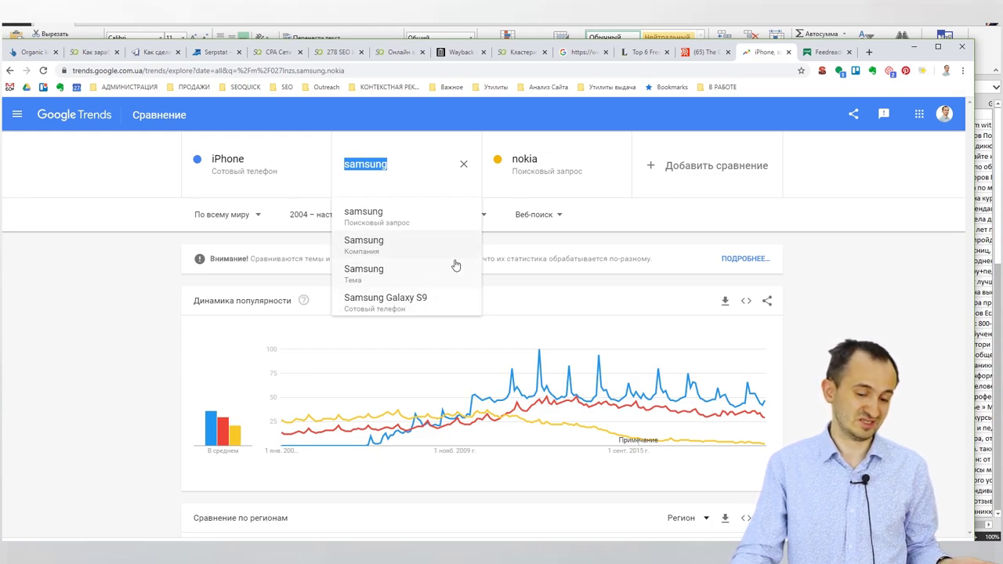
{"action": "key", "text": "Tab"}
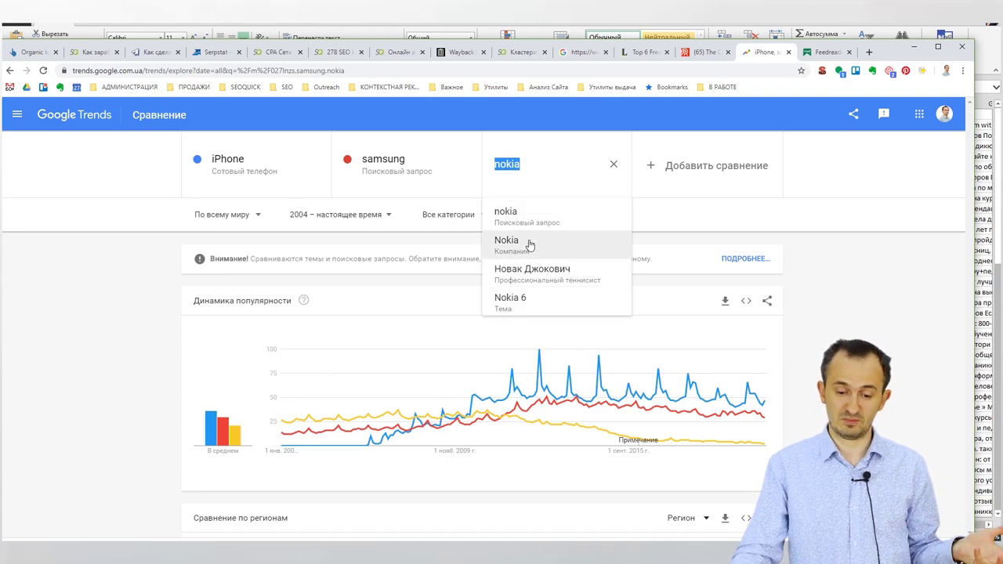
{"action": "left_click", "coordinate": [514, 244]}
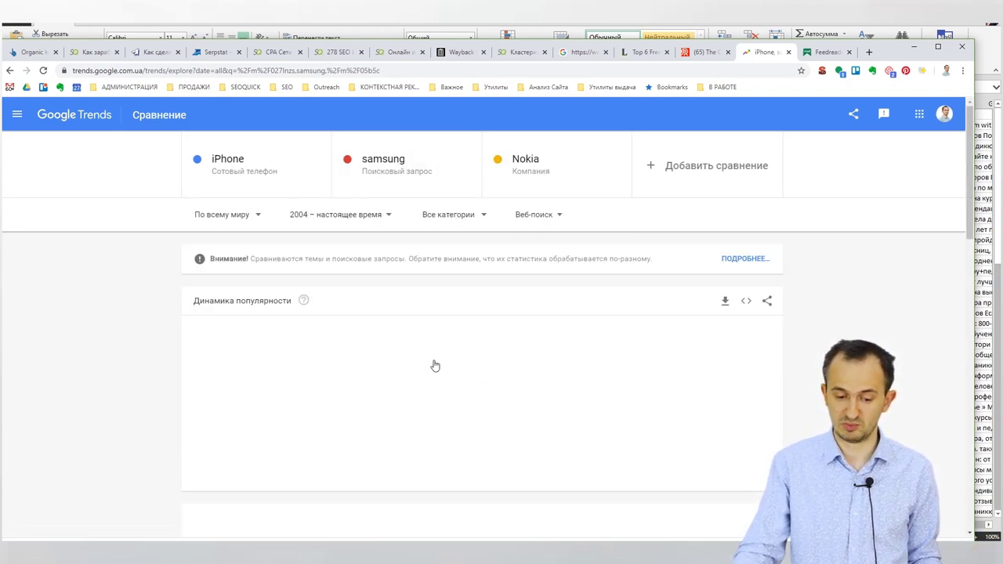
{"action": "left_click", "coordinate": [427, 164]}
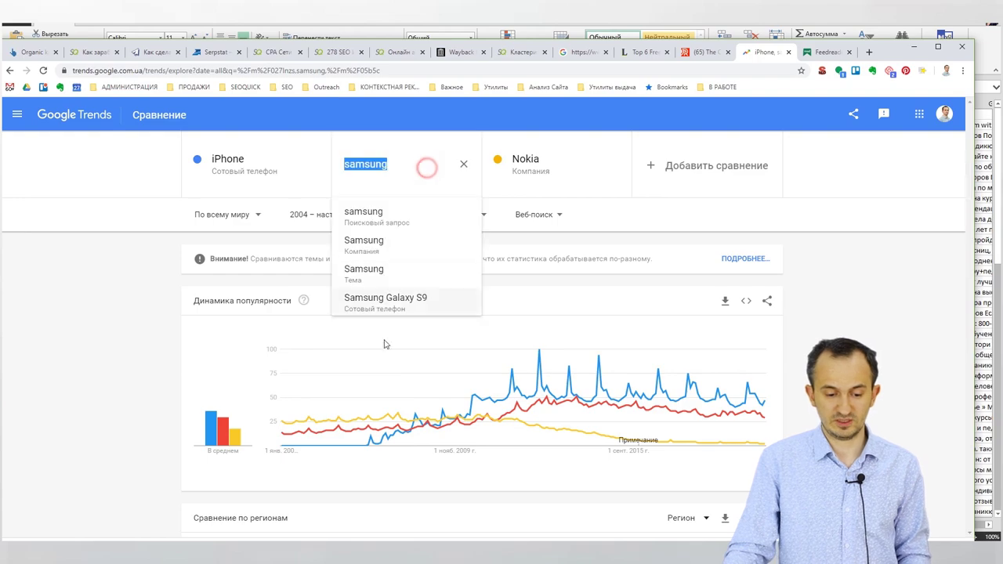
{"action": "left_click", "coordinate": [395, 275]}
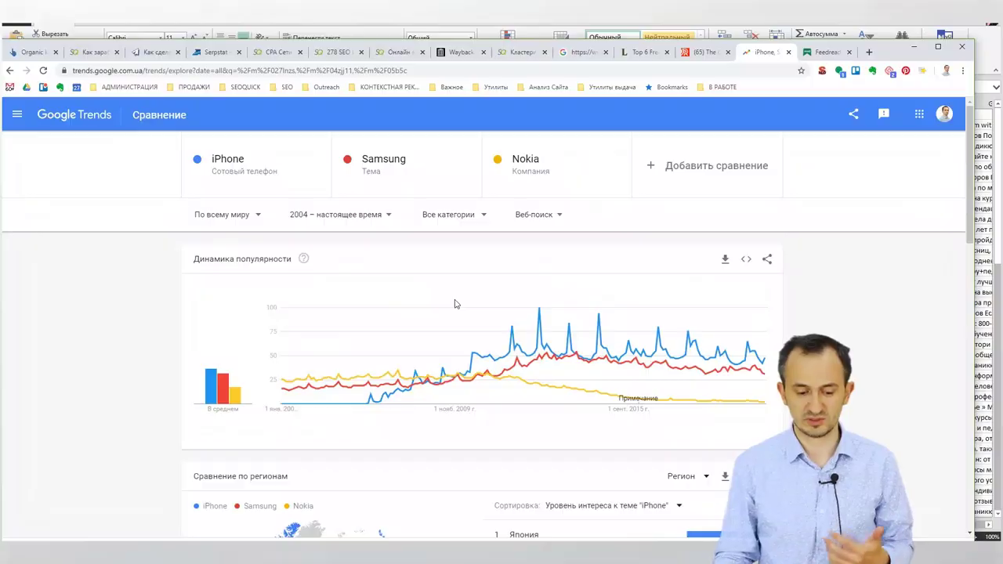
Review the comparison by region, limit the comparison to "Россия" and go to its subregion breakdown.
{"action": "scroll", "coordinate": [470, 329], "scroll_direction": "down", "scroll_amount": 5}
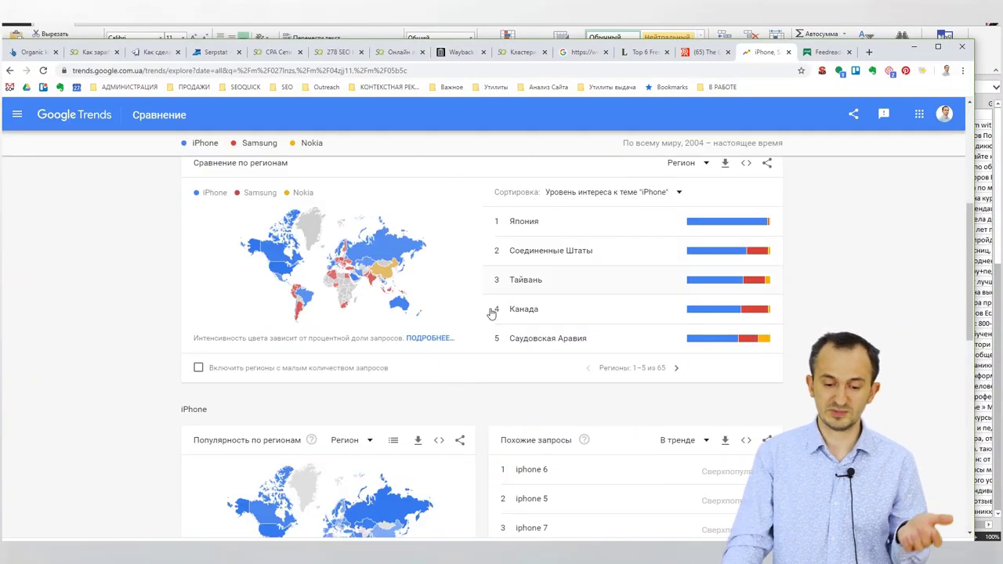
{"action": "scroll", "coordinate": [502, 316], "scroll_direction": "down", "scroll_amount": 3}
{"action": "scroll", "coordinate": [470, 313], "scroll_direction": "up", "scroll_amount": 7}
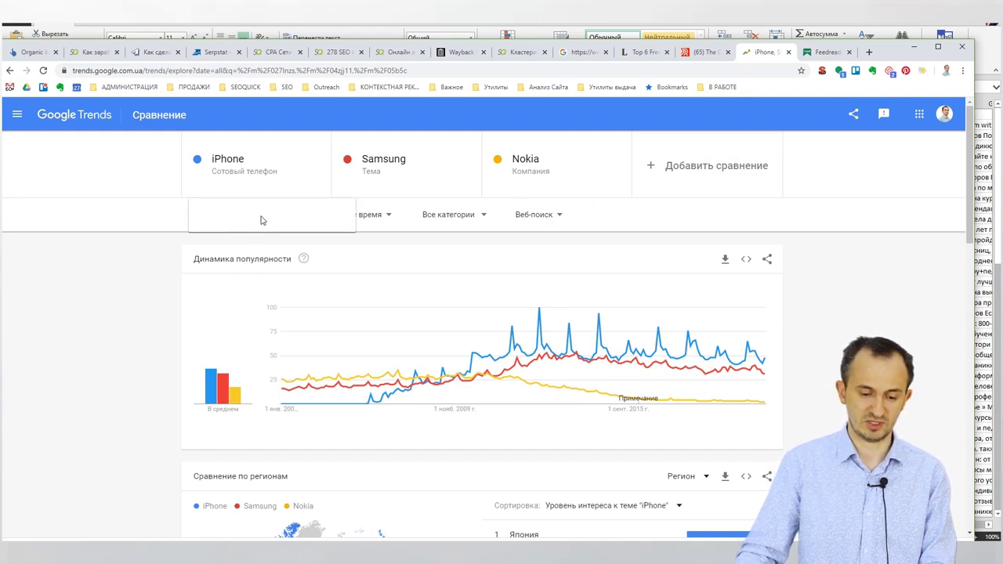
{"action": "left_click", "coordinate": [262, 220]}
{"action": "type", "text": "Росси"}
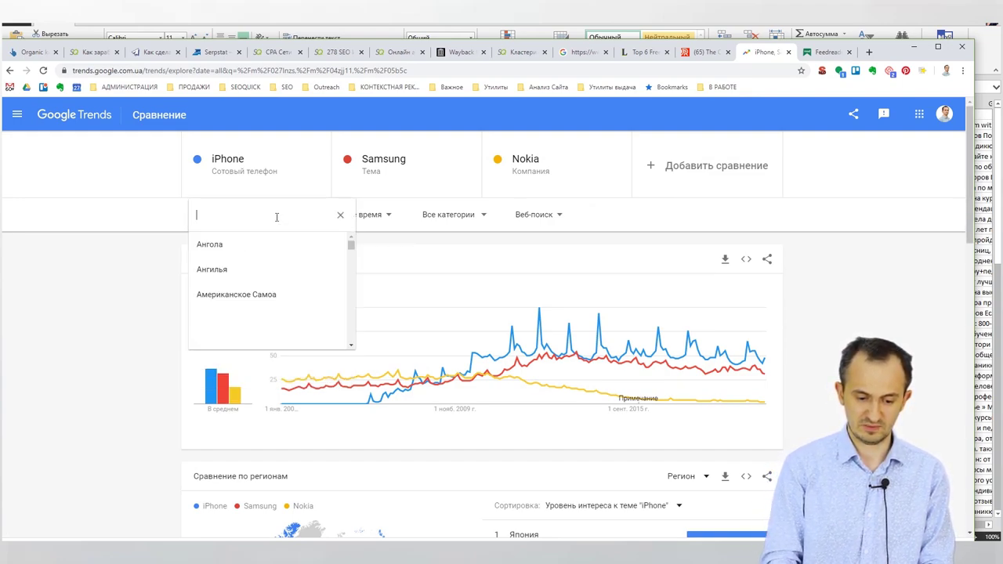
{"action": "left_click", "coordinate": [281, 237]}
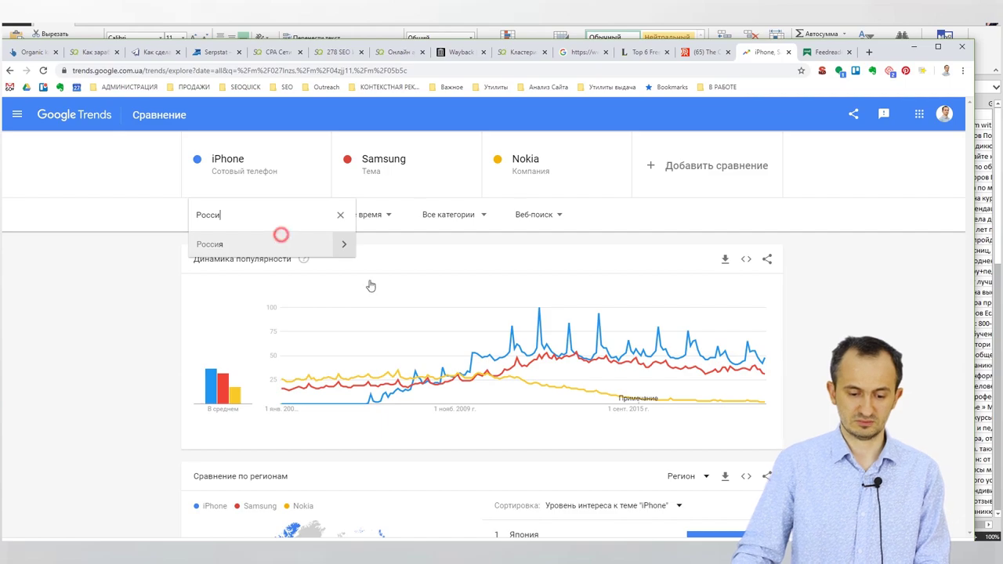
{"action": "scroll", "coordinate": [381, 364], "scroll_direction": "down", "scroll_amount": 10}
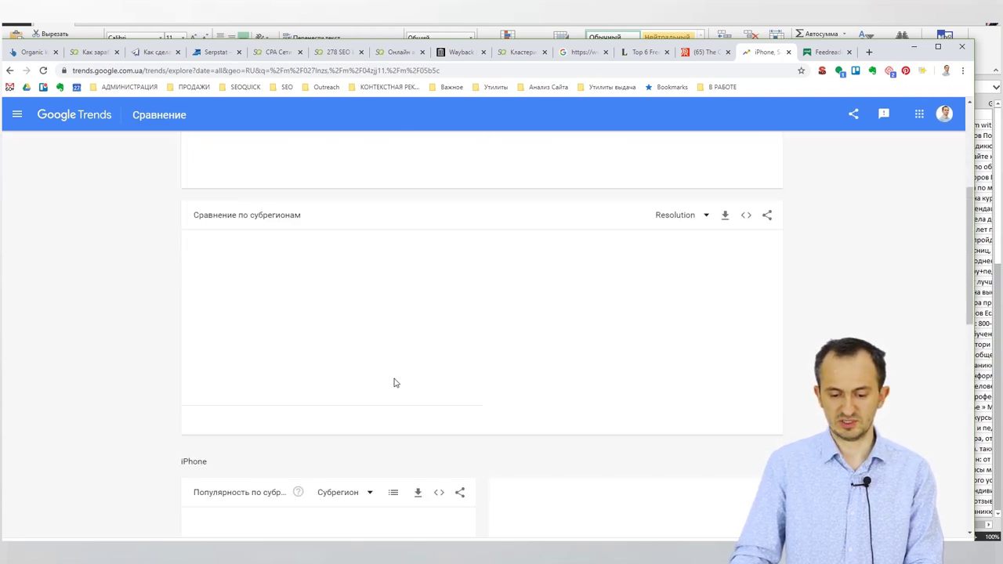
View the smartphone comparison for "За 30 дней" and change its period to "За 90 дней".
{"action": "scroll", "coordinate": [374, 363], "scroll_direction": "up", "scroll_amount": 10}
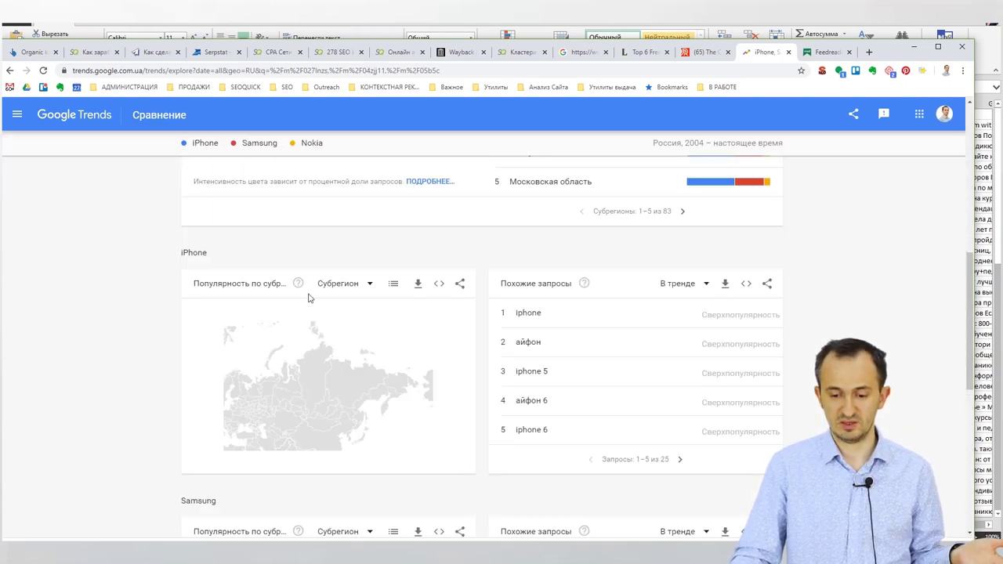
{"action": "left_click", "coordinate": [305, 222]}
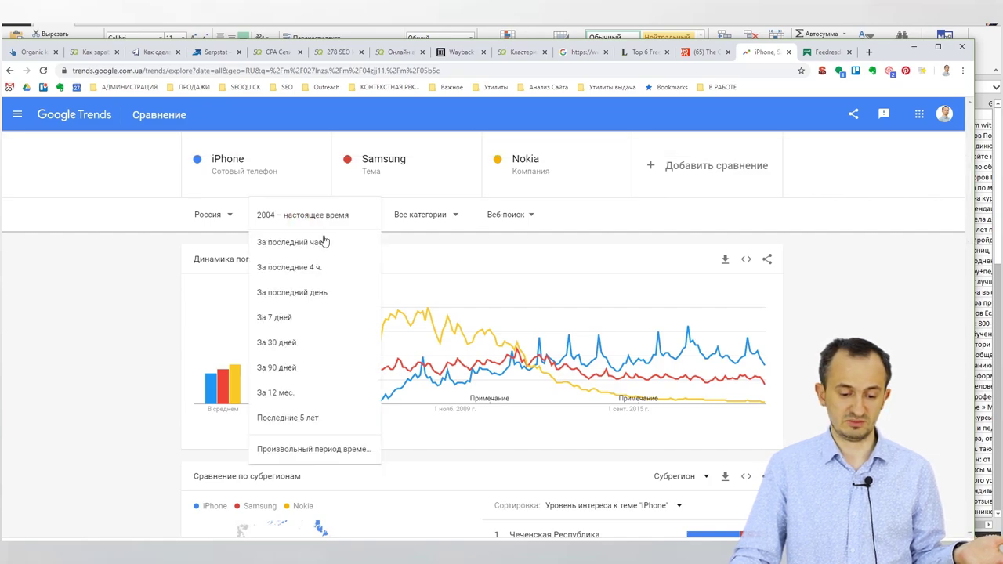
{"action": "left_click", "coordinate": [310, 346]}
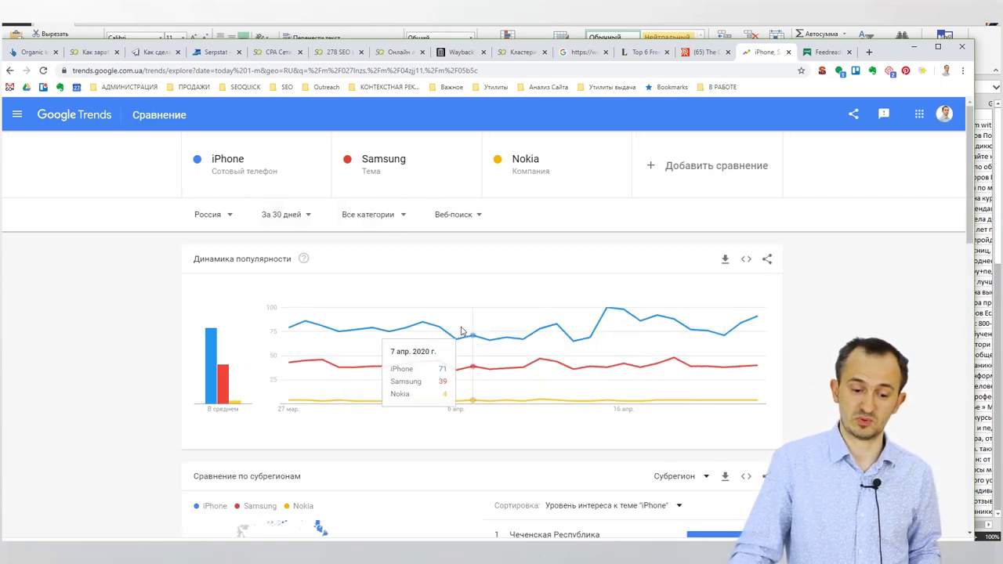
{"action": "left_click", "coordinate": [288, 214]}
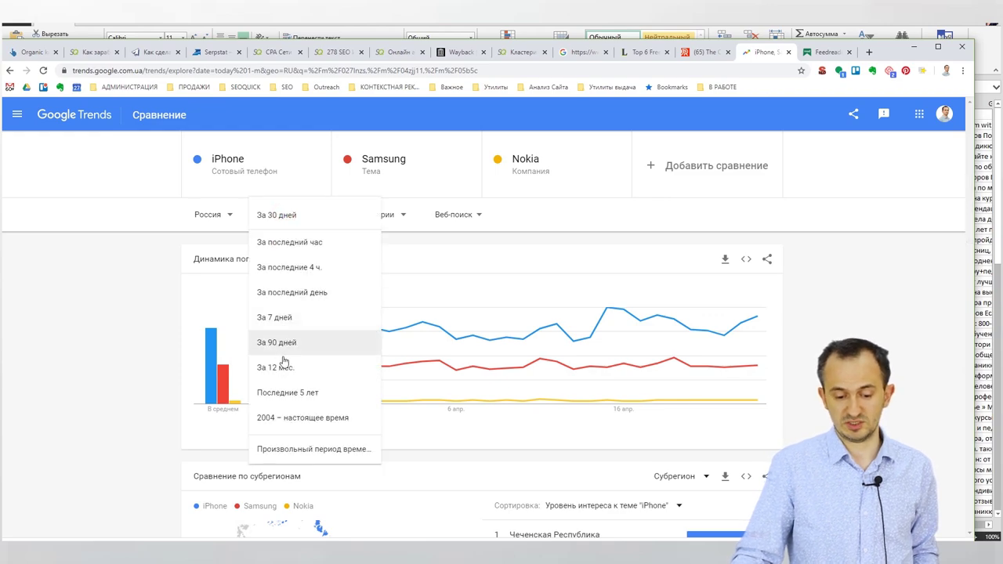
{"action": "left_click", "coordinate": [289, 342]}
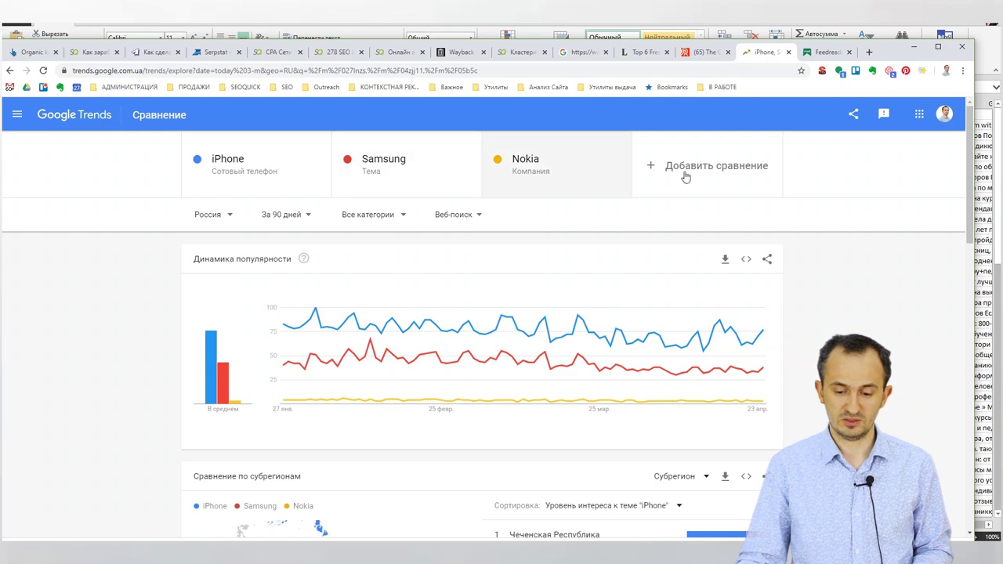
Remove Nokia from the comparison.
{"action": "left_click", "coordinate": [615, 167]}
{"action": "left_click", "coordinate": [562, 162]}
{"action": "left_click", "coordinate": [470, 167]}
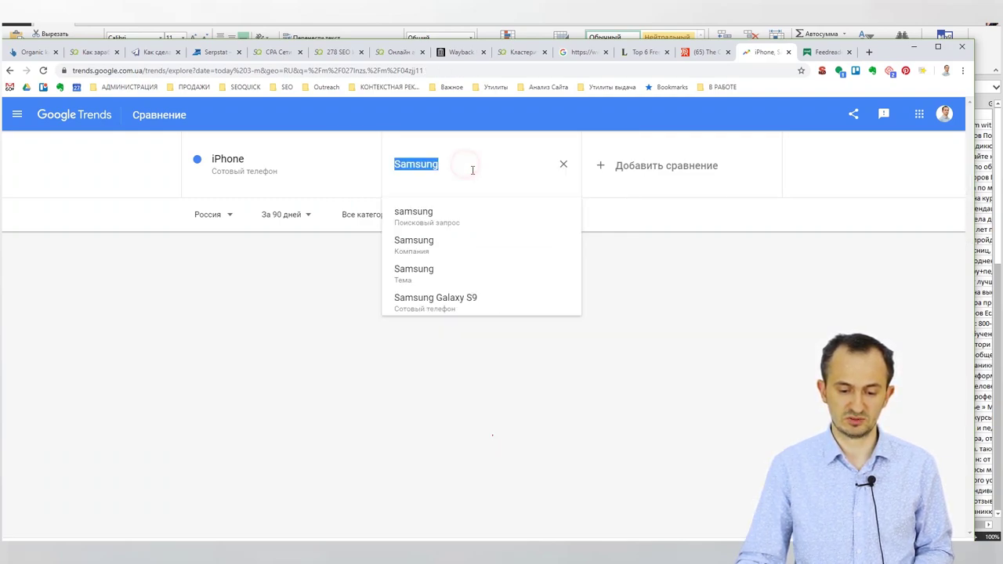
{"action": "left_click", "coordinate": [565, 166]}
Replace iPhone in the comparison with the topic "Французский маникюр".
{"action": "left_click", "coordinate": [363, 160]}
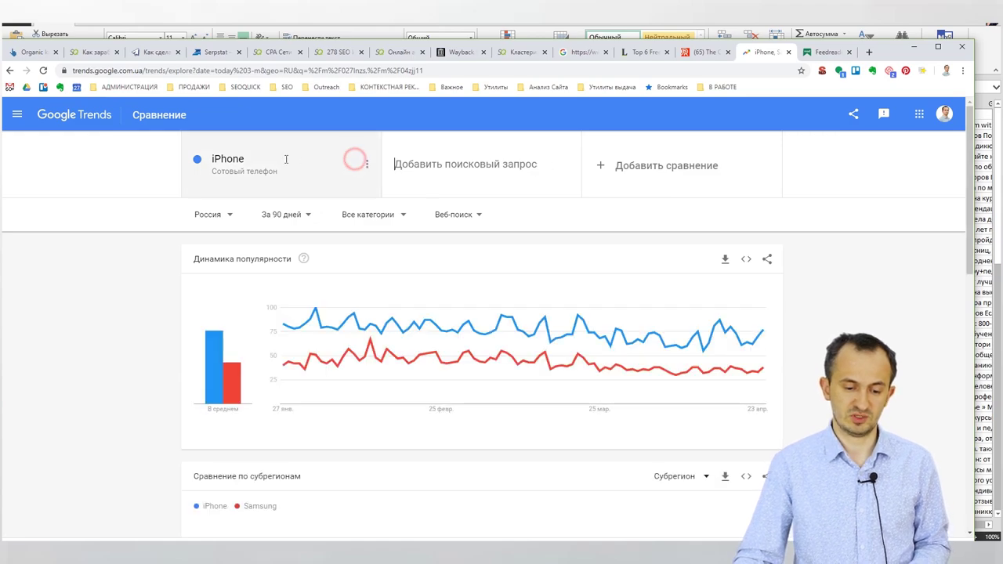
{"action": "type", "text": "маникю"}
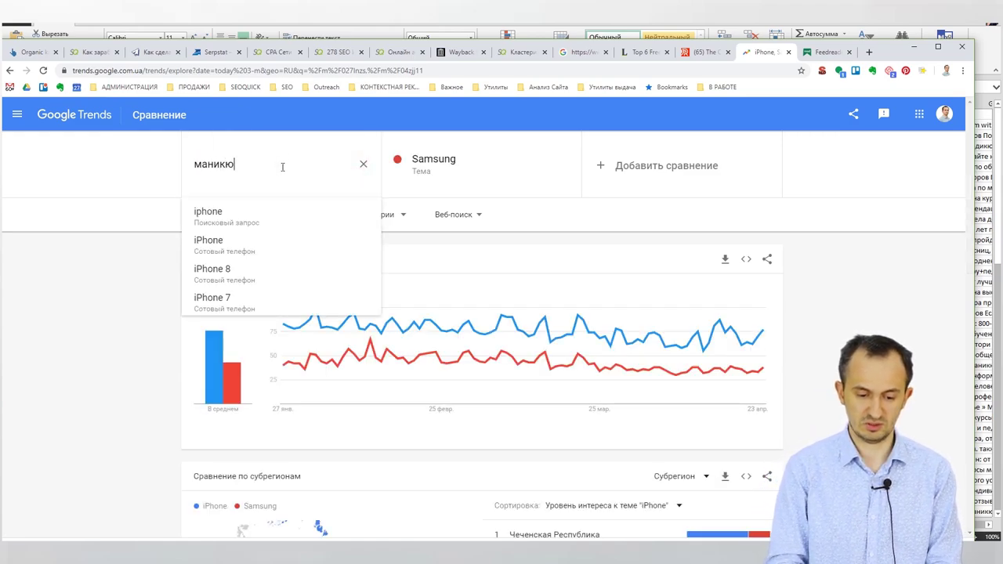
{"action": "type", "text": "р"}
{"action": "key", "text": "Down"}
{"action": "key", "text": "Down"}
{"action": "key", "text": "Down"}
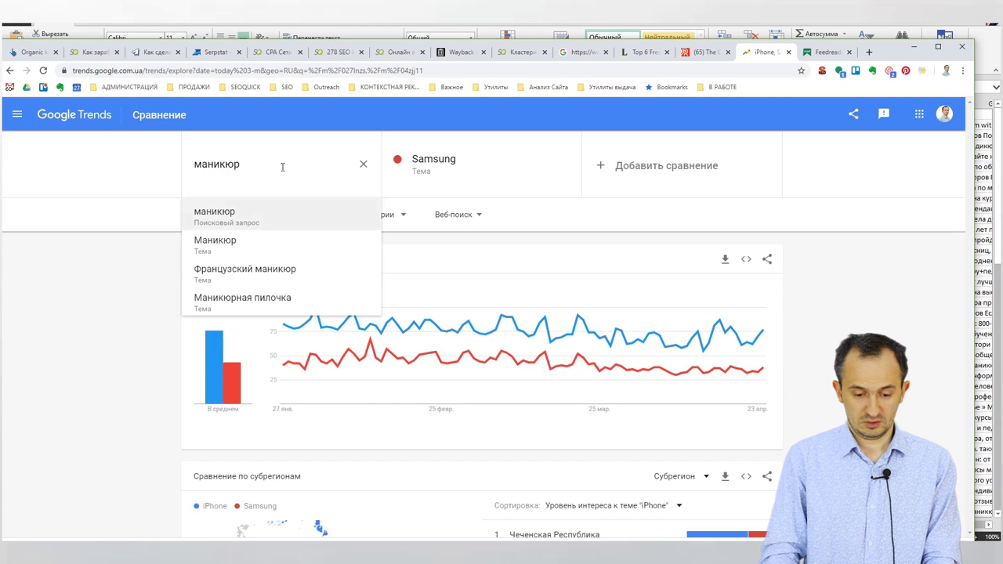
{"action": "key", "text": "Return"}
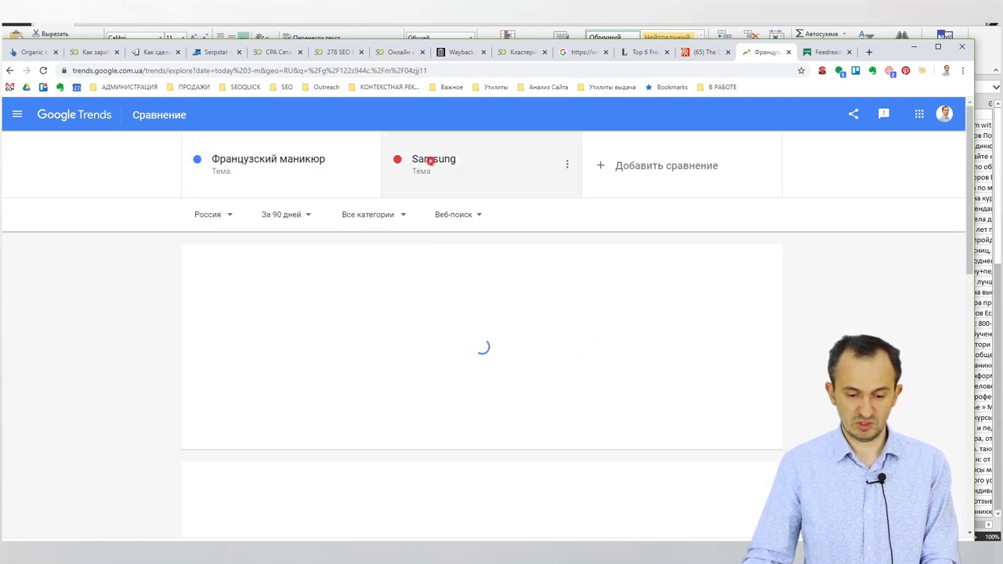
Replace Samsung with the search term "аппаратный маникюр" and check the popularity chart of both manicure types.
{"action": "left_click", "coordinate": [498, 166]}
{"action": "type", "text": "ман"}
{"action": "key", "text": "BackSpace"}
{"action": "key", "text": "BackSpace"}
{"action": "key", "text": "BackSpace"}
{"action": "type", "text": "аппаратный ам"}
{"action": "key", "text": "BackSpace"}
{"action": "key", "text": "BackSpace"}
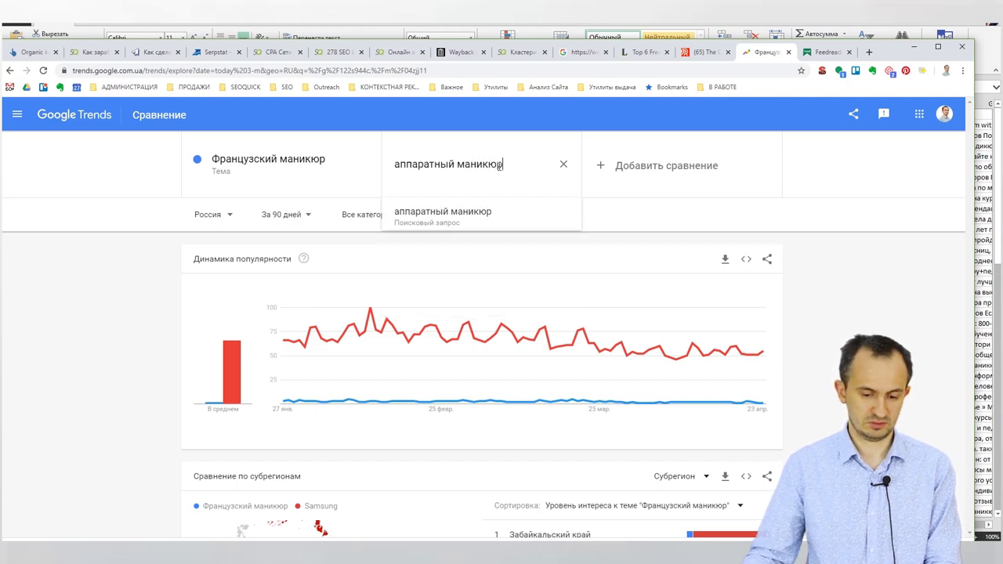
{"action": "type", "text": "маникюр"}
{"action": "left_click", "coordinate": [488, 213]}
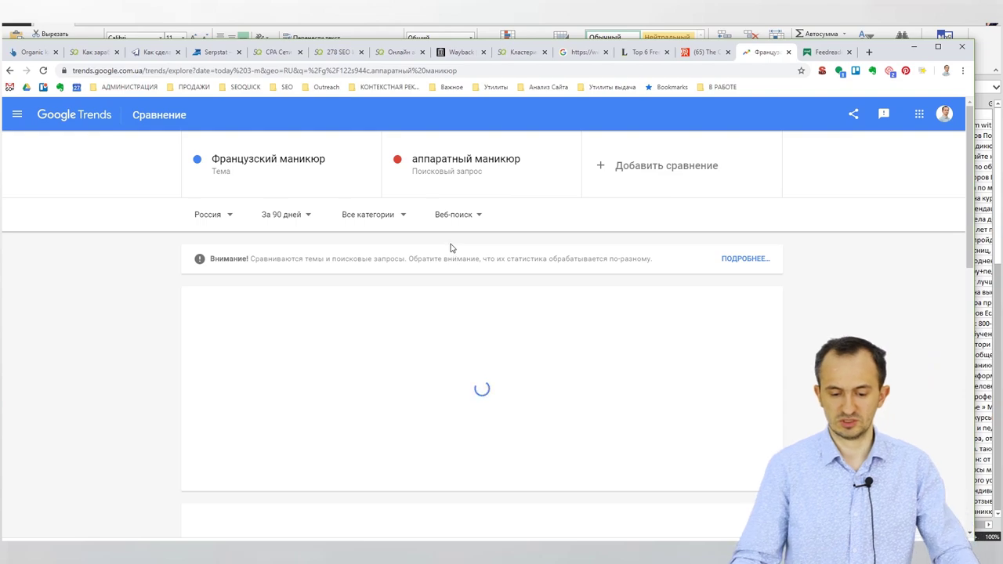
{"action": "mouse_move", "coordinate": [462, 387]}
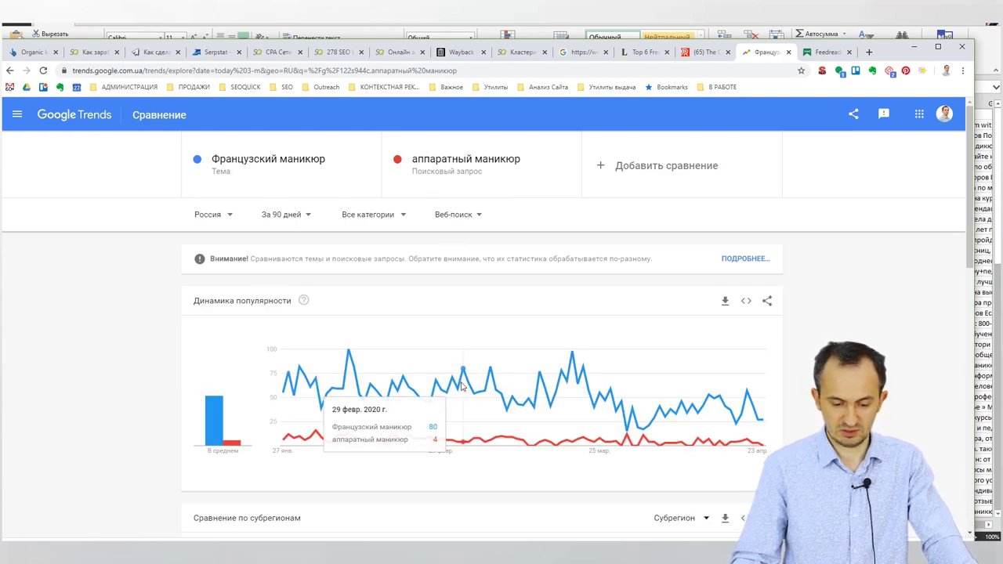
Change "Французский маникюр" from a topic to a search term so both compared items are of the same type.
{"action": "left_click", "coordinate": [496, 160]}
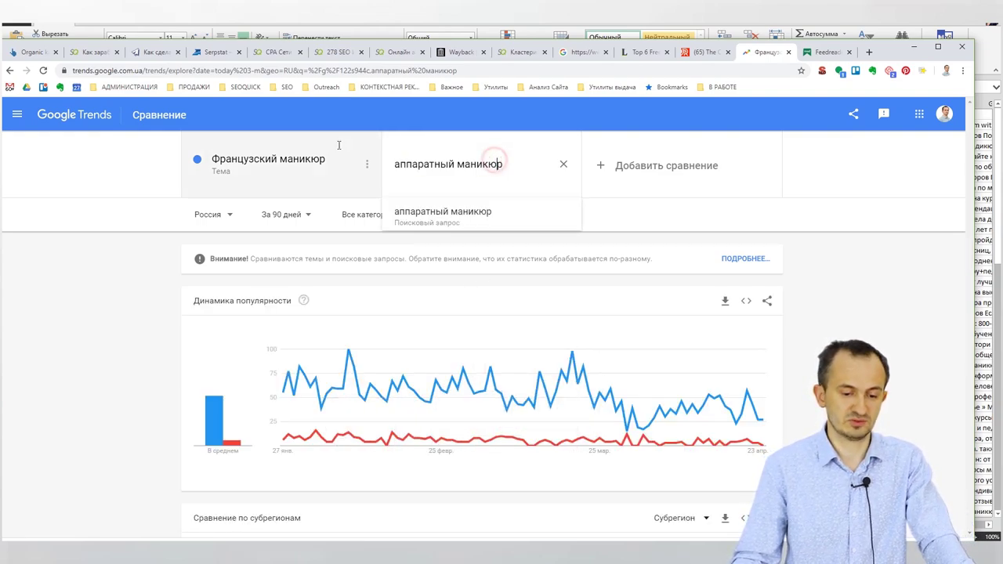
{"action": "triple_click", "coordinate": [524, 165]}
{"action": "left_click", "coordinate": [336, 149]}
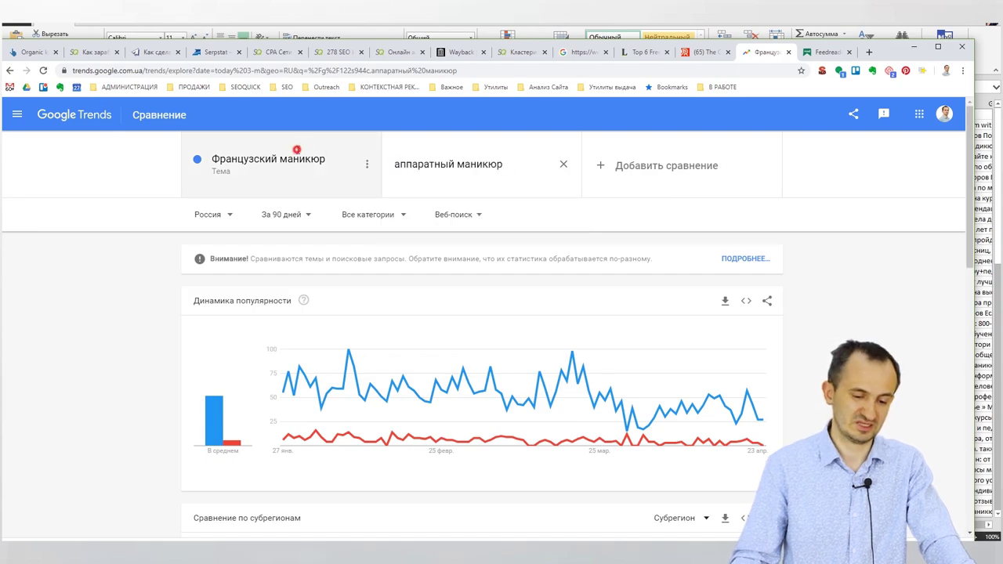
{"action": "triple_click", "coordinate": [321, 150]}
{"action": "left_click", "coordinate": [297, 212]}
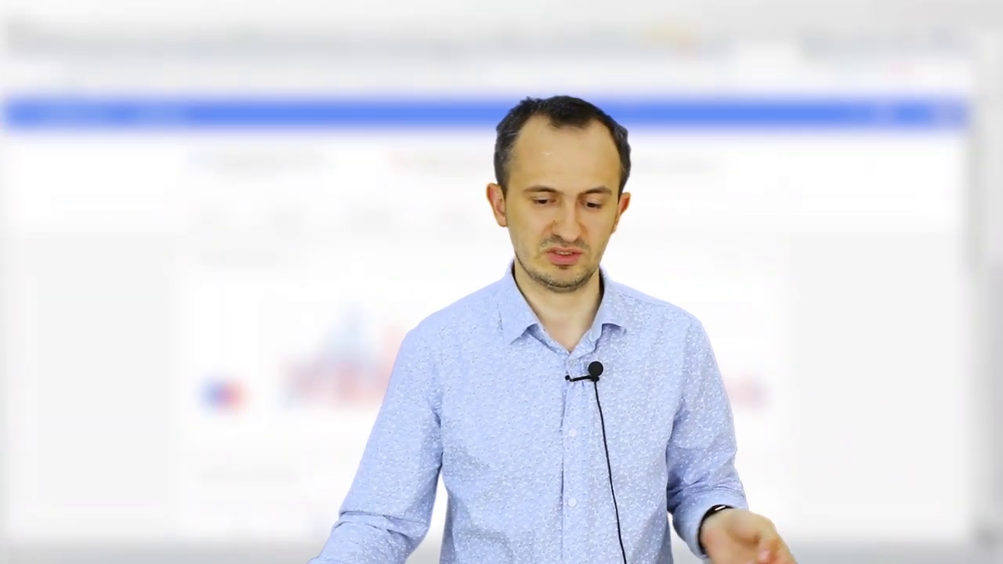
{"action": "left_click", "coordinate": [508, 171]}
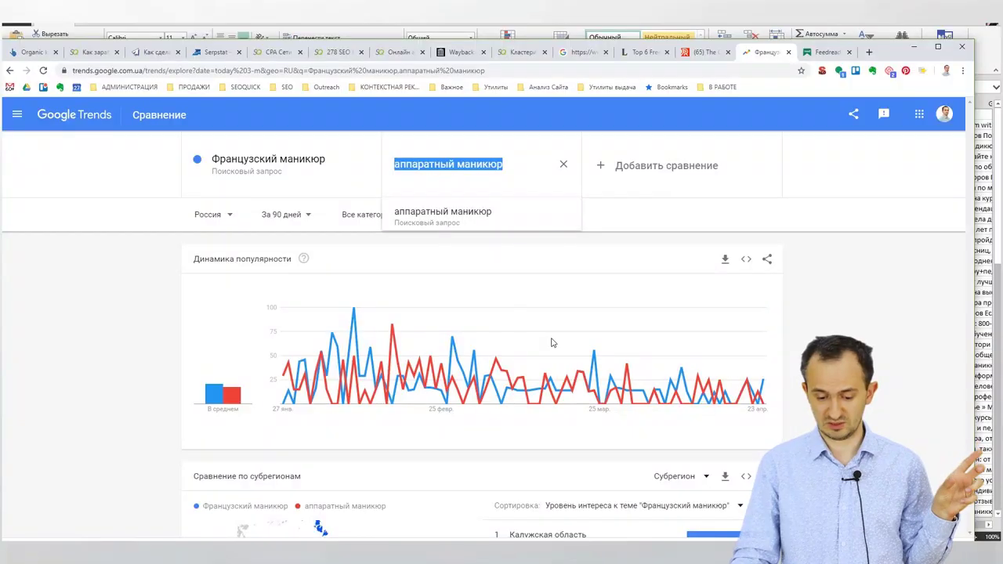
{"action": "left_click", "coordinate": [861, 259]}
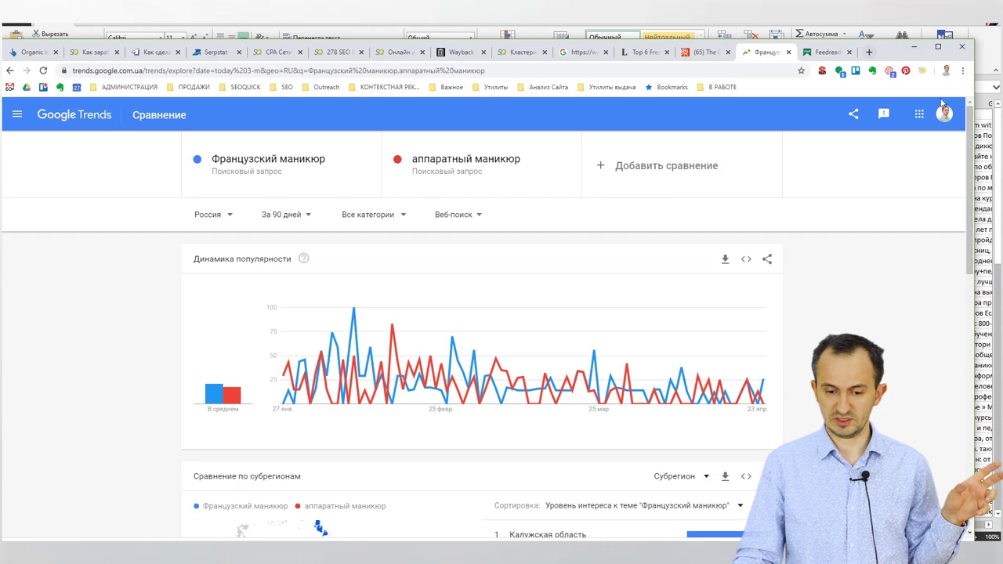
Remove "аппаратный маникюр" from the comparison.
{"action": "mouse_move", "coordinate": [970, 203]}
{"action": "left_mouse_down"}
{"action": "mouse_move", "coordinate": [969, 327]}
{"action": "mouse_move", "coordinate": [989, 207]}
{"action": "left_mouse_up"}
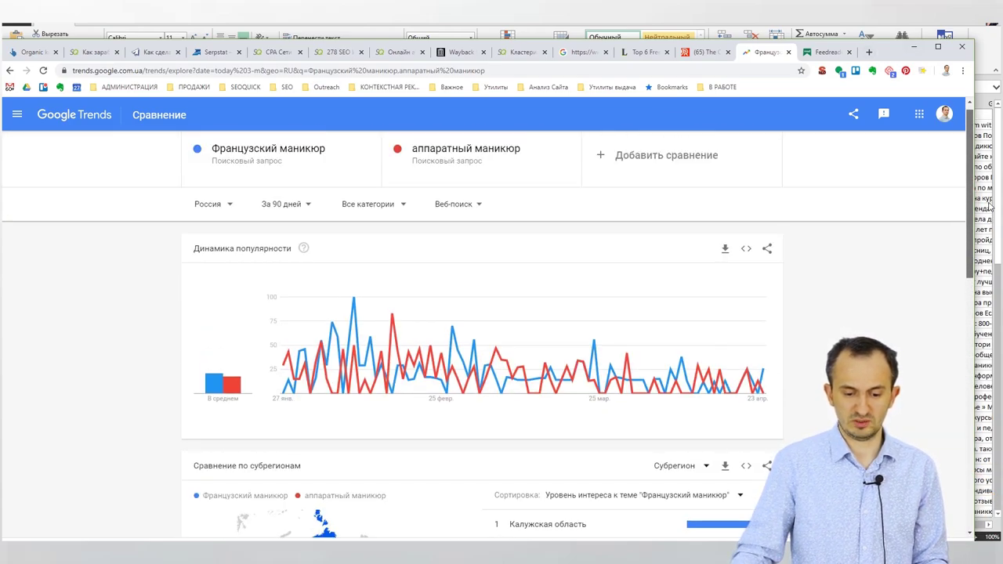
{"action": "left_click", "coordinate": [571, 149]}
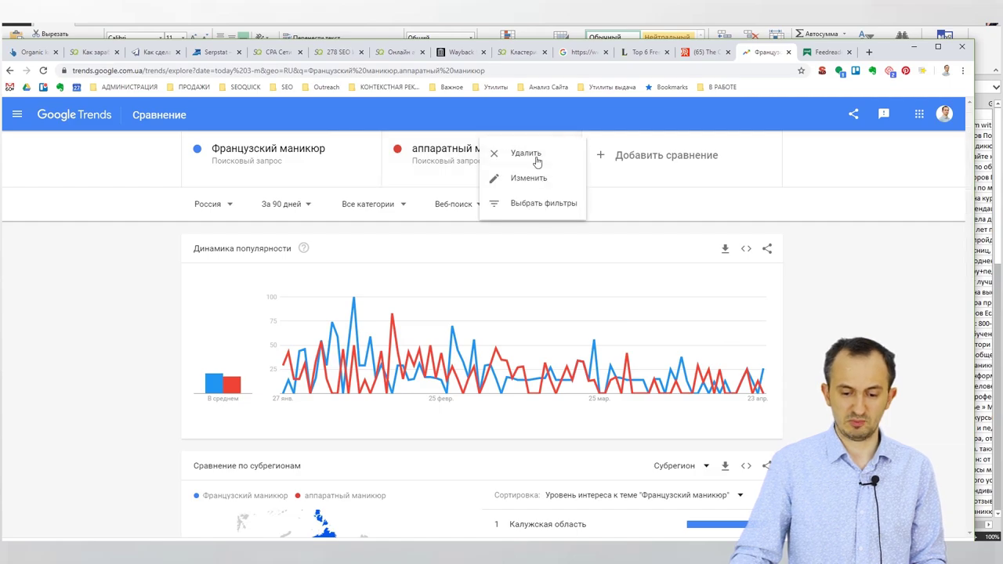
{"action": "left_click", "coordinate": [537, 161]}
Examine the popularity trend, subregion map and ranking, related topics and similar queries for "Французский маникюр".
{"action": "scroll", "coordinate": [681, 272], "scroll_direction": "down", "scroll_amount": 4}
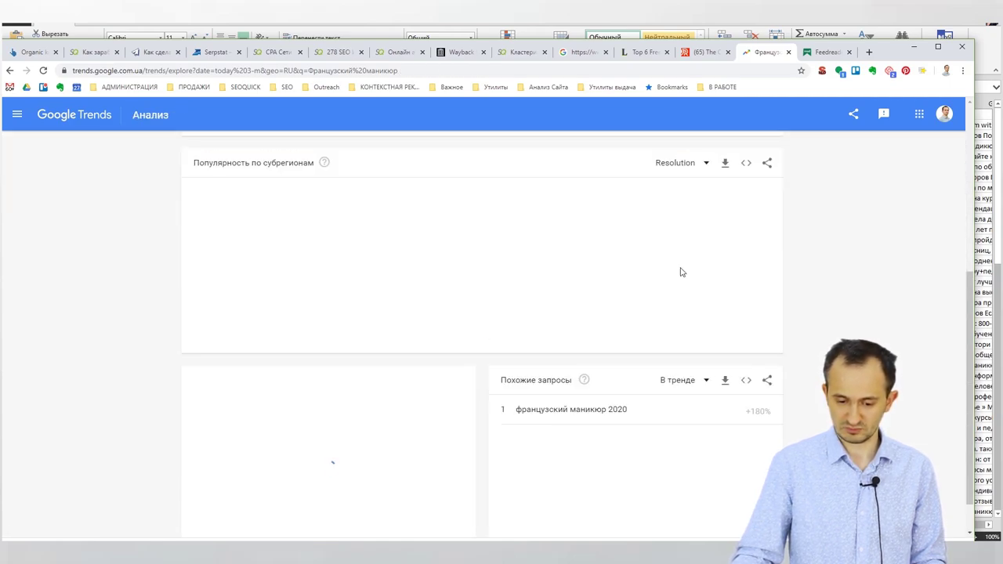
{"action": "scroll", "coordinate": [645, 271], "scroll_direction": "up", "scroll_amount": 4}
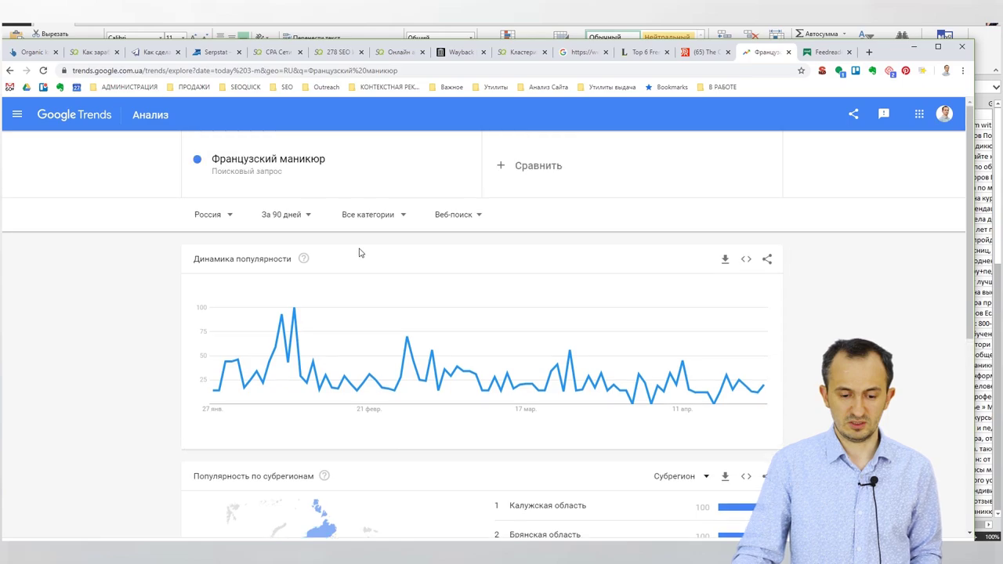
{"action": "scroll", "coordinate": [392, 293], "scroll_direction": "down", "scroll_amount": 5}
{"action": "scroll", "coordinate": [341, 400], "scroll_direction": "up", "scroll_amount": 3}
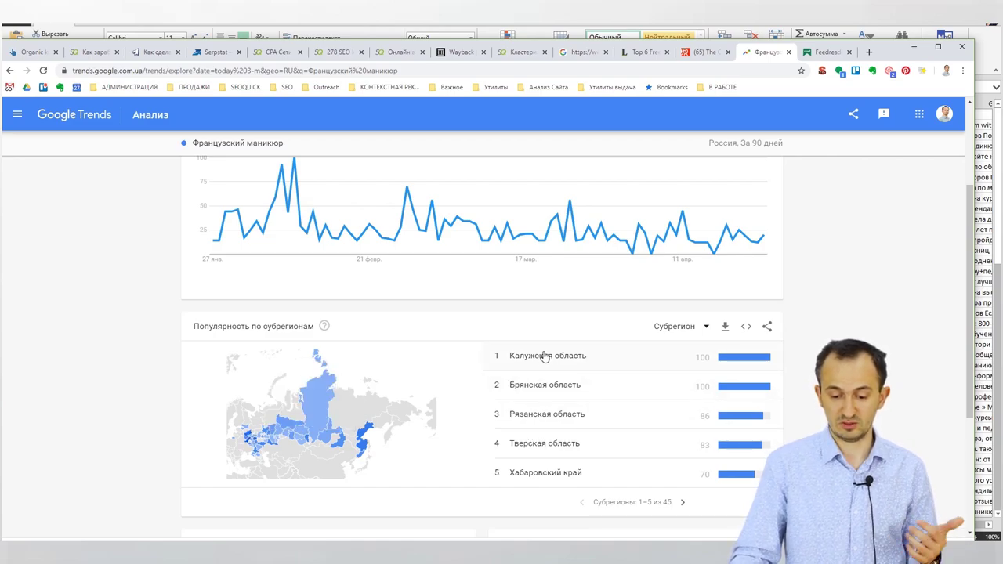
{"action": "scroll", "coordinate": [539, 353], "scroll_direction": "up", "scroll_amount": 2}
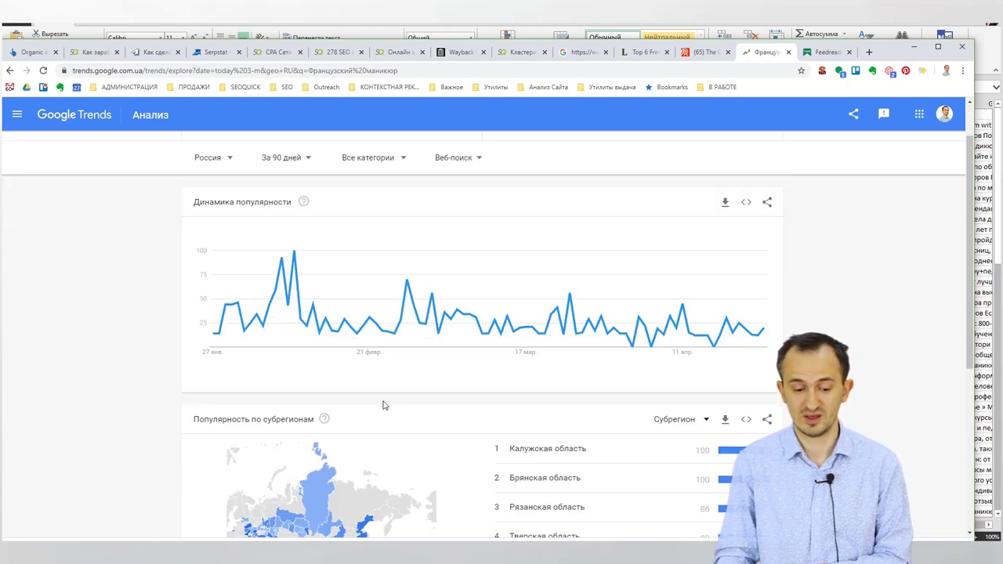
{"action": "scroll", "coordinate": [384, 402], "scroll_direction": "down", "scroll_amount": 3}
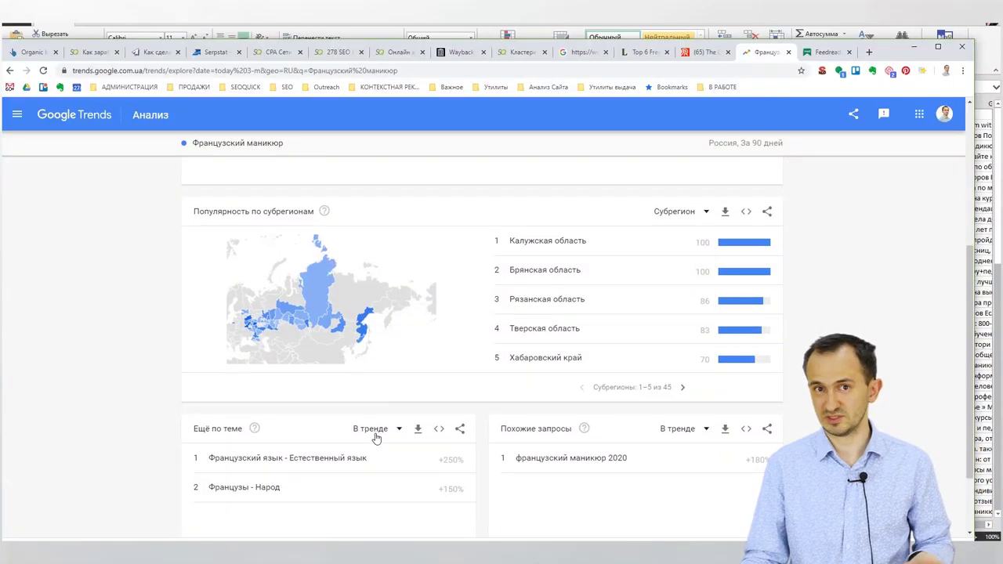
{"action": "scroll", "coordinate": [375, 438], "scroll_direction": "down", "scroll_amount": 1}
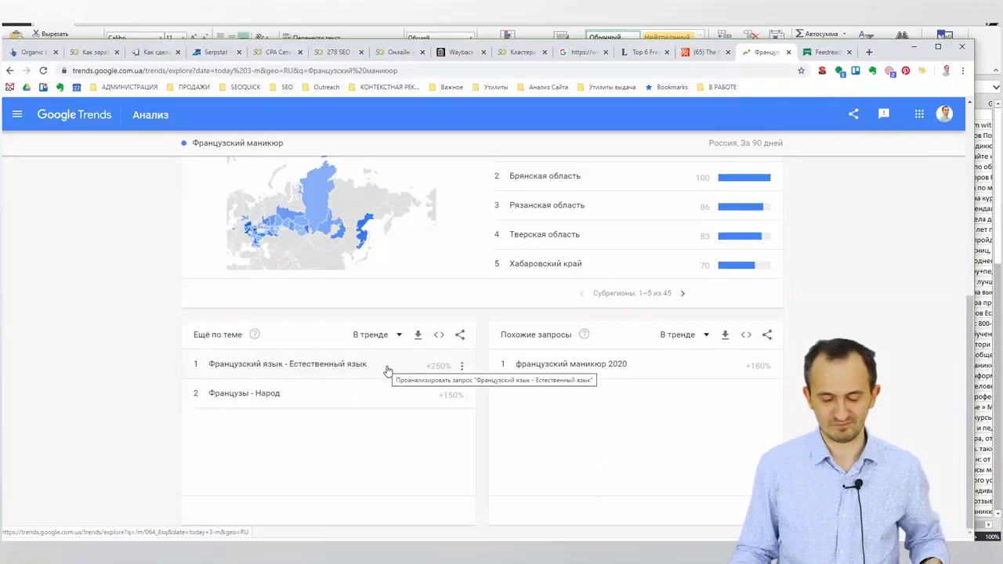
{"action": "scroll", "coordinate": [430, 366], "scroll_direction": "up", "scroll_amount": 3}
{"action": "scroll", "coordinate": [437, 369], "scroll_direction": "down", "scroll_amount": 3}
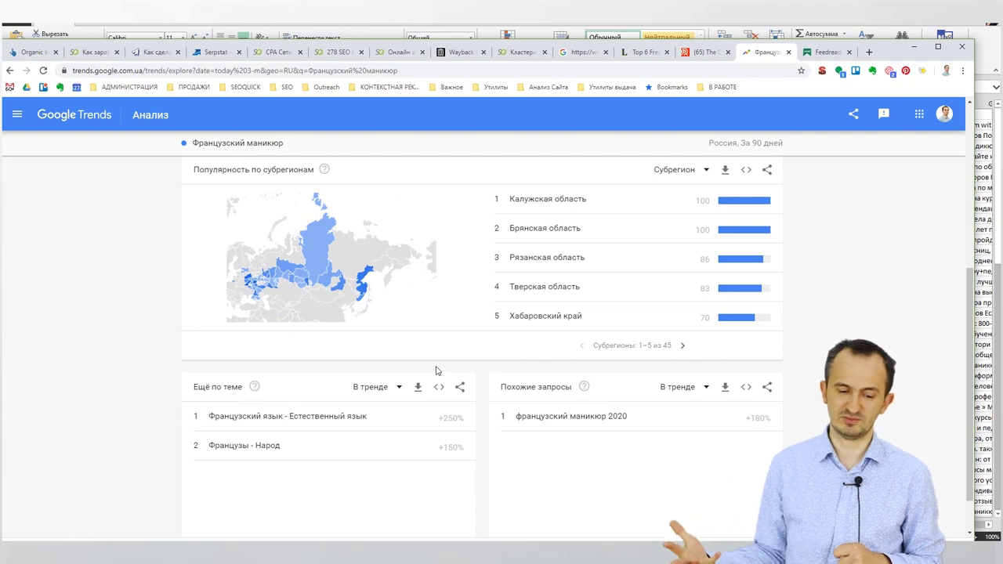
{"action": "mouse_move", "coordinate": [363, 286]}
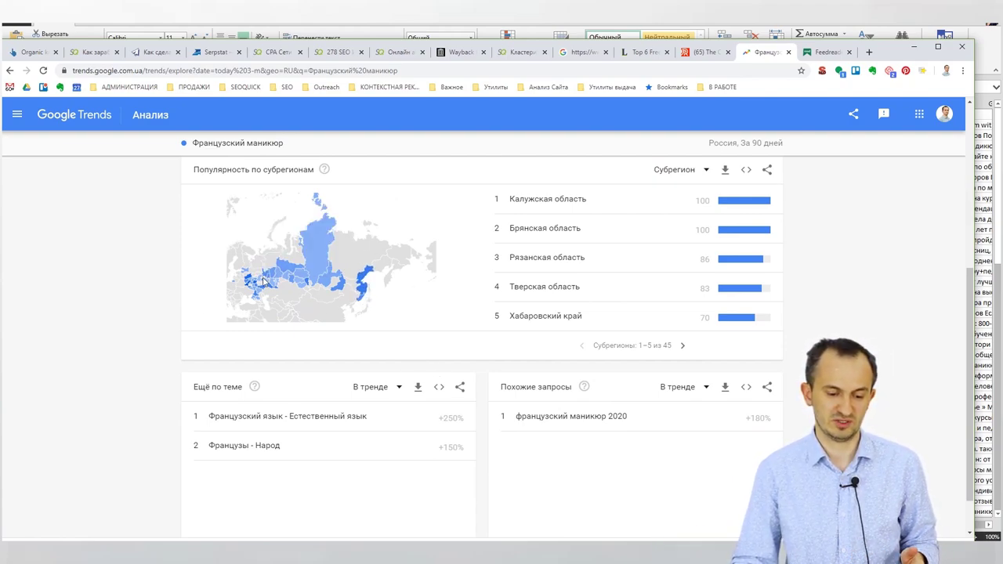
{"action": "mouse_move", "coordinate": [249, 280]}
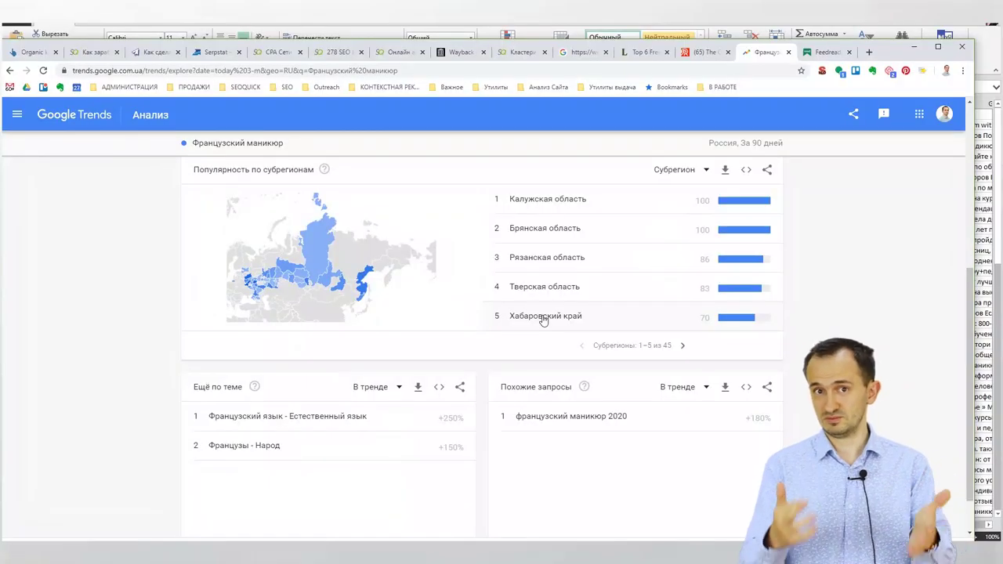
Replace the search term with "курсы маникюра" and review its popularity trend, subregions and related queries.
{"action": "scroll", "coordinate": [543, 319], "scroll_direction": "up", "scroll_amount": 4}
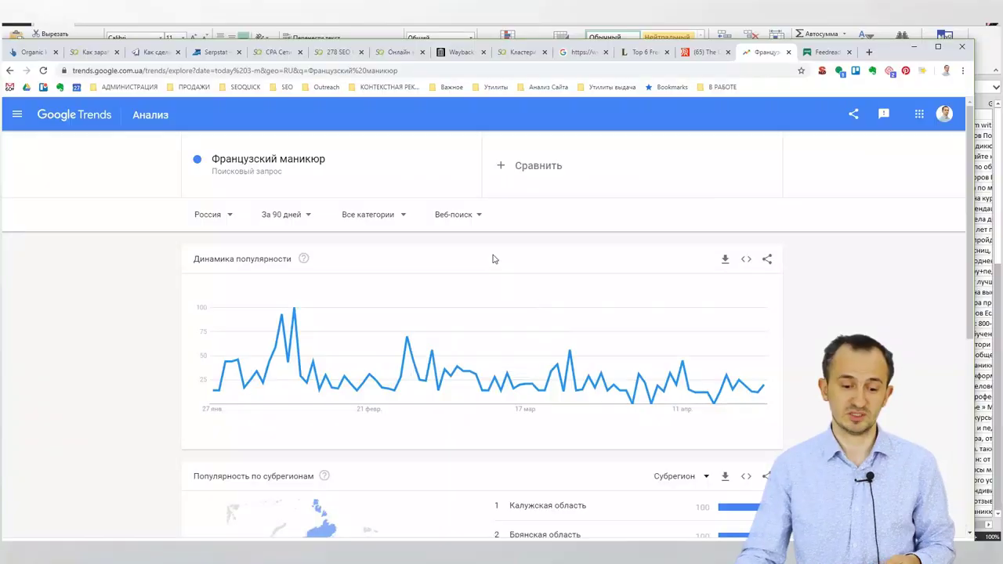
{"action": "left_click", "coordinate": [332, 163]}
{"action": "type", "text": "курсы"}
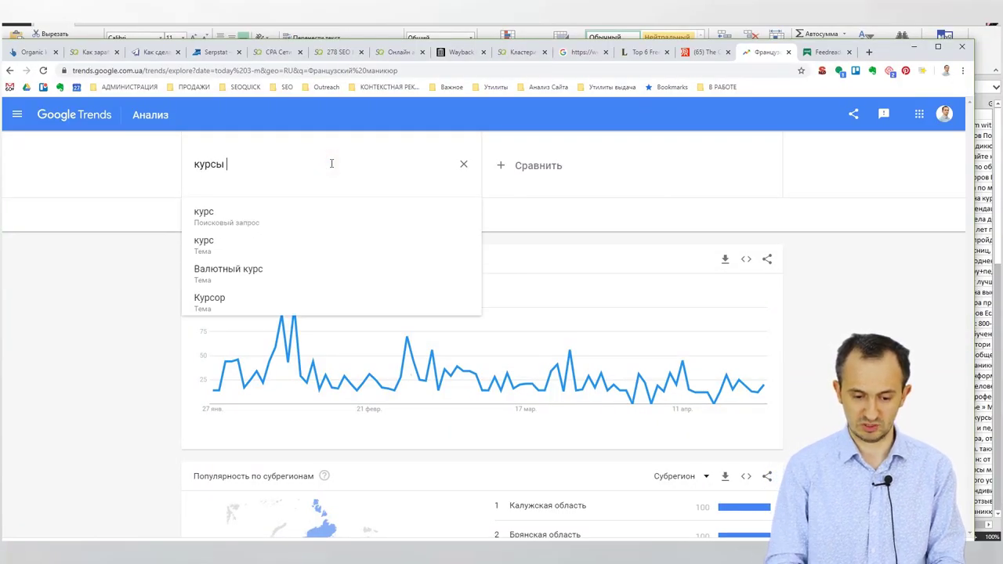
{"action": "type", "text": " маникюра"}
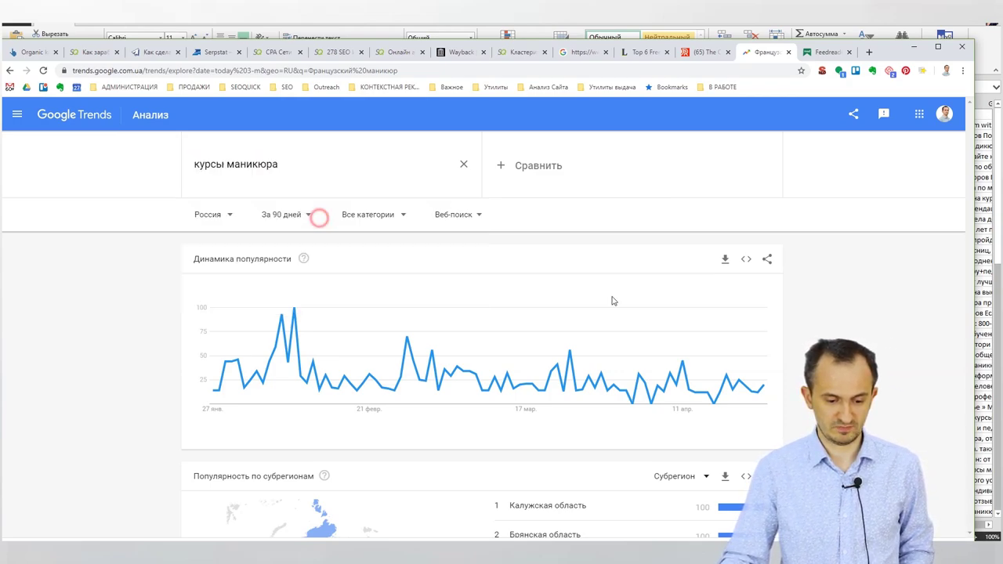
{"action": "scroll", "coordinate": [443, 398], "scroll_direction": "down", "scroll_amount": 3}
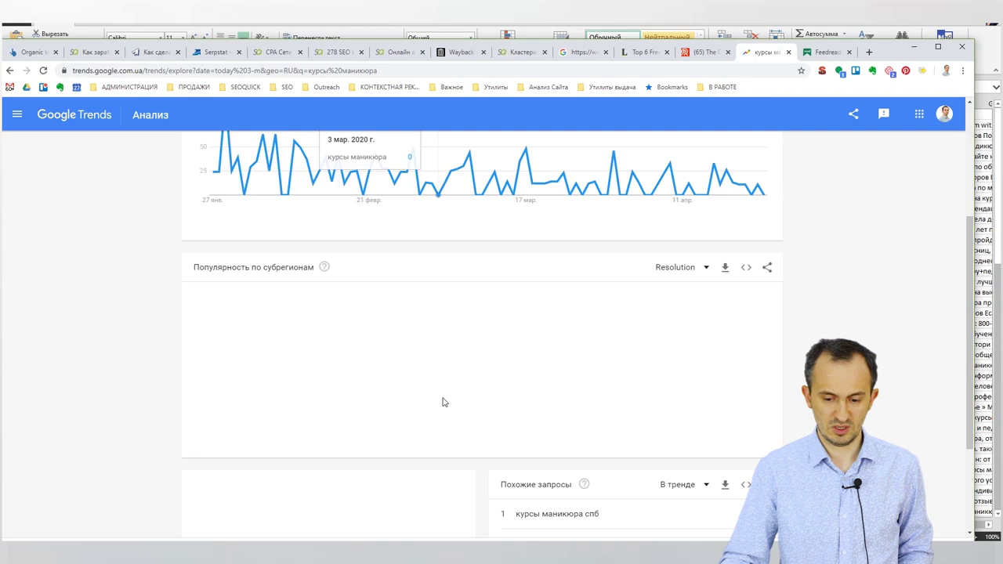
{"action": "scroll", "coordinate": [443, 402], "scroll_direction": "up", "scroll_amount": 2}
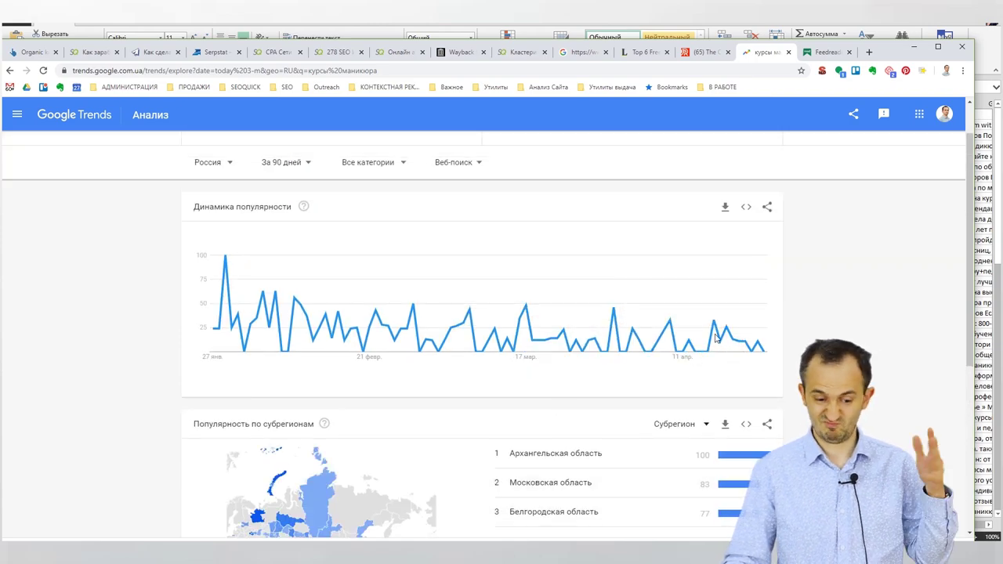
{"action": "scroll", "coordinate": [422, 326], "scroll_direction": "down", "scroll_amount": 4}
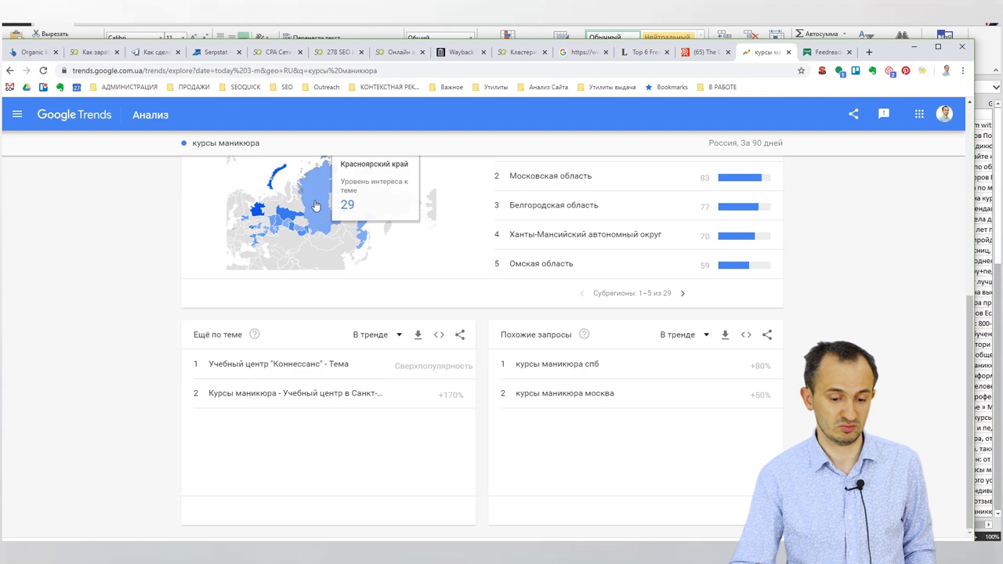
Switch the "курсы маникюра" analysis from web search to YouTube search and check its popularity trend and subregions.
{"action": "scroll", "coordinate": [340, 284], "scroll_direction": "up", "scroll_amount": 2}
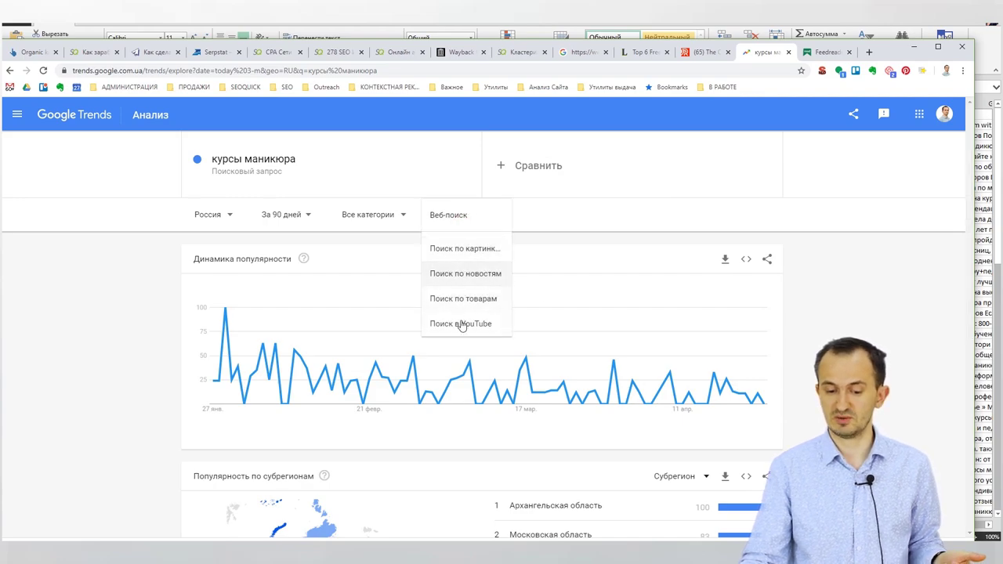
{"action": "left_click", "coordinate": [459, 325]}
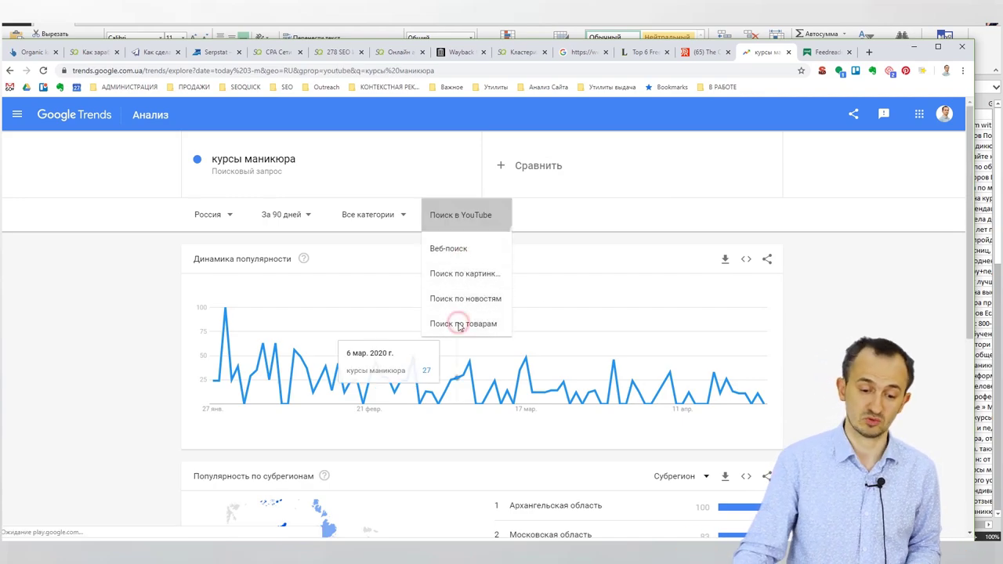
{"action": "scroll", "coordinate": [502, 340], "scroll_direction": "down", "scroll_amount": 3}
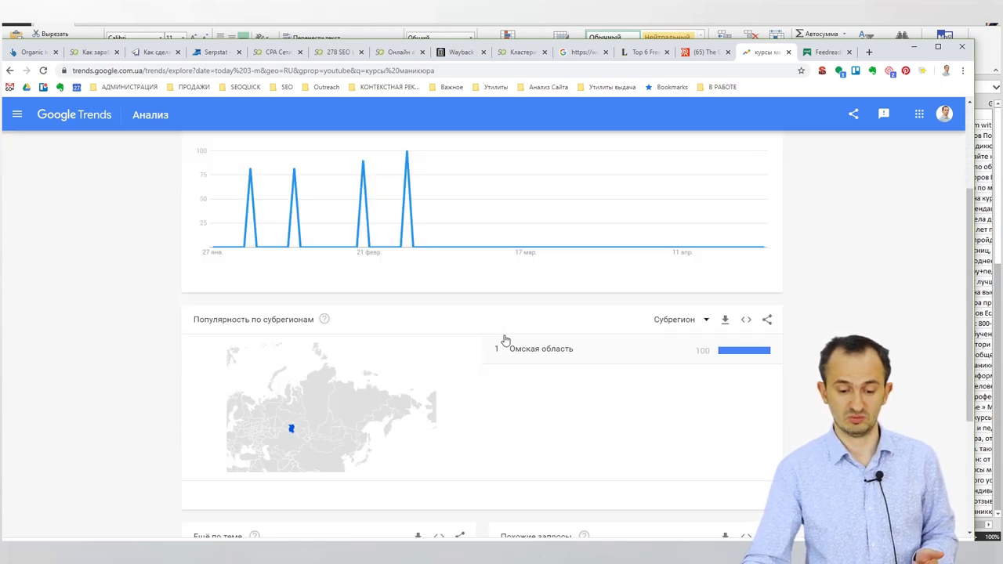
{"action": "scroll", "coordinate": [507, 338], "scroll_direction": "up", "scroll_amount": 3}
Replace the search term with "маникюр" and review its YouTube popularity trend and subregion ranking.
{"action": "left_click", "coordinate": [245, 155]}
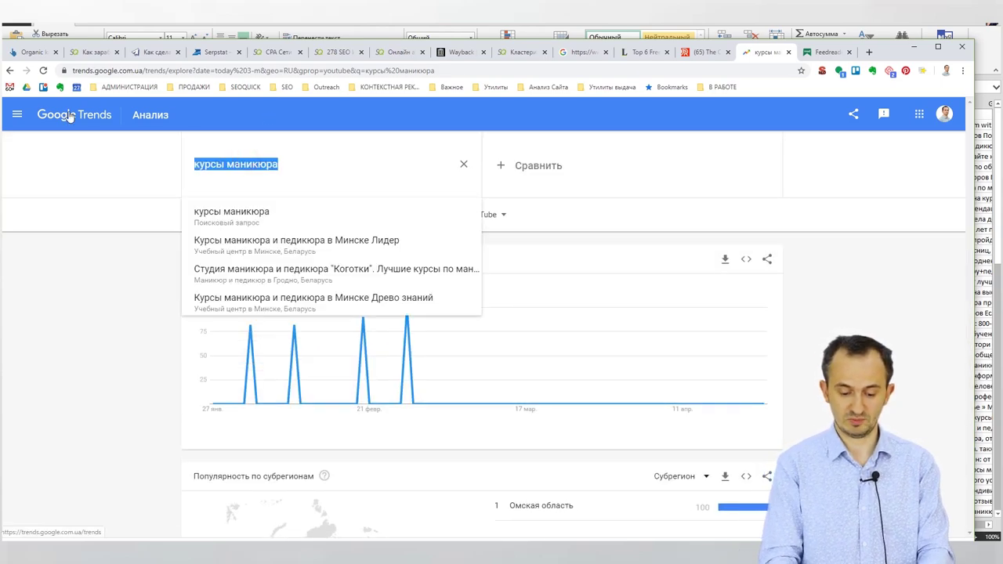
{"action": "type", "text": "манику"}
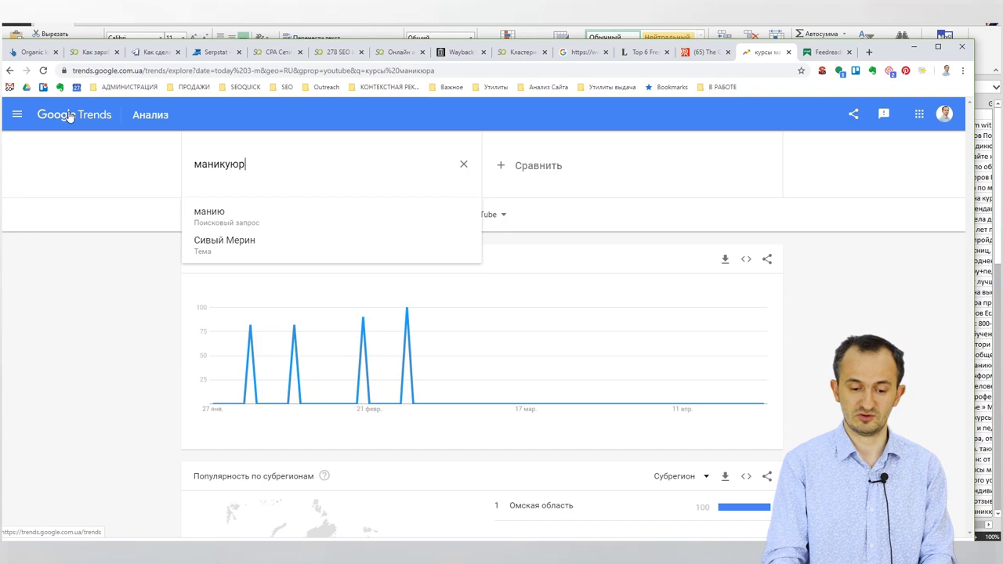
{"action": "type", "text": "рн"}
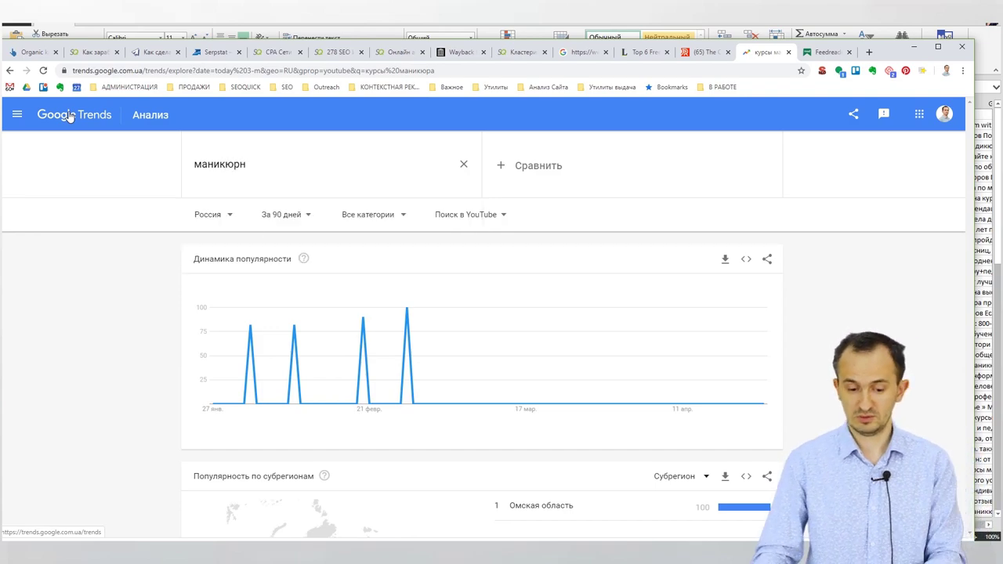
{"action": "key", "text": "Return"}
{"action": "left_click", "coordinate": [299, 168]}
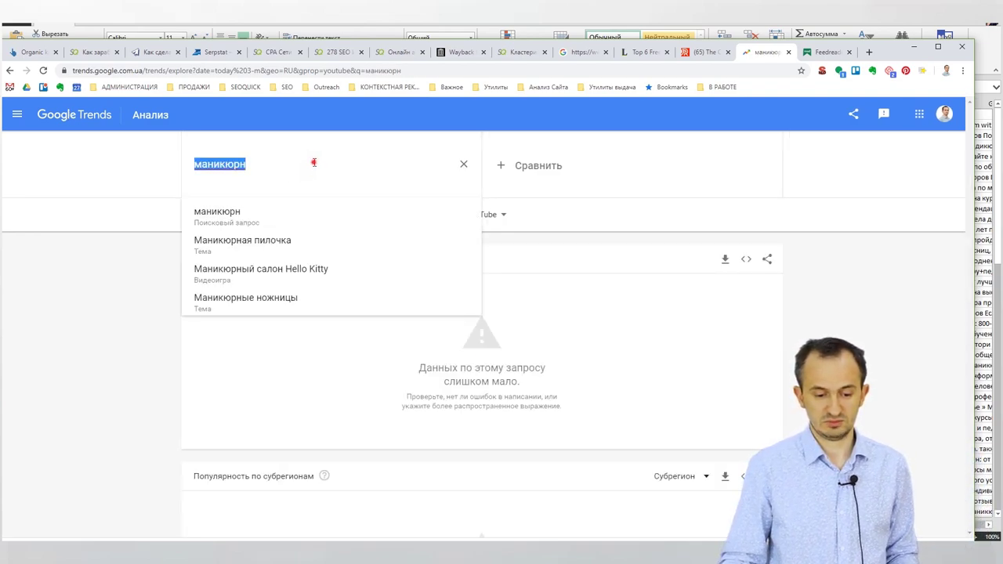
{"action": "key", "text": "Return"}
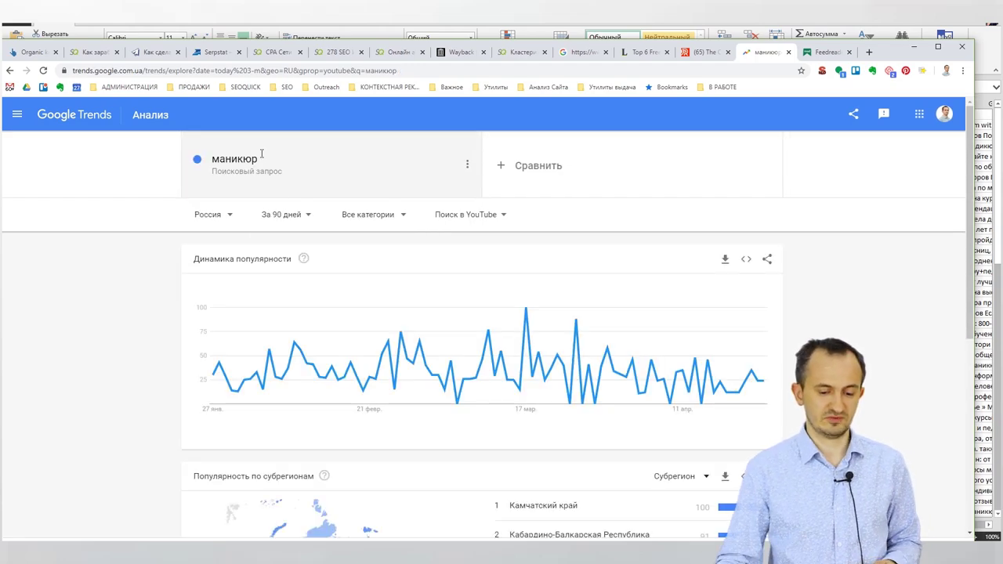
{"action": "scroll", "coordinate": [340, 405], "scroll_direction": "down", "scroll_amount": 3}
{"action": "scroll", "coordinate": [442, 371], "scroll_direction": "up", "scroll_amount": 3}
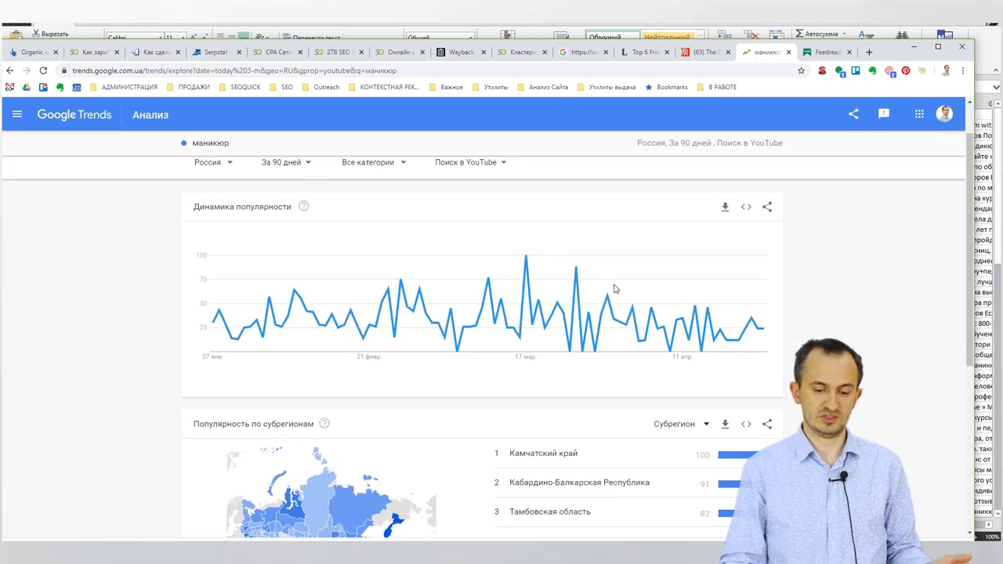
{"action": "scroll", "coordinate": [486, 287], "scroll_direction": "up", "scroll_amount": 1}
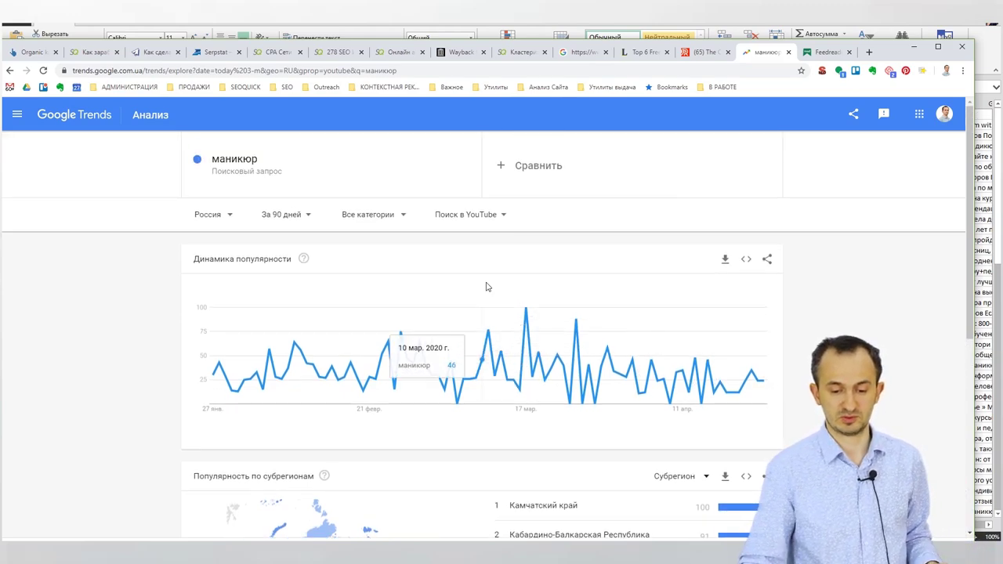
Add the search term "педикюр" to compare it with "маникюр" in YouTube search.
{"action": "left_click", "coordinate": [532, 168]}
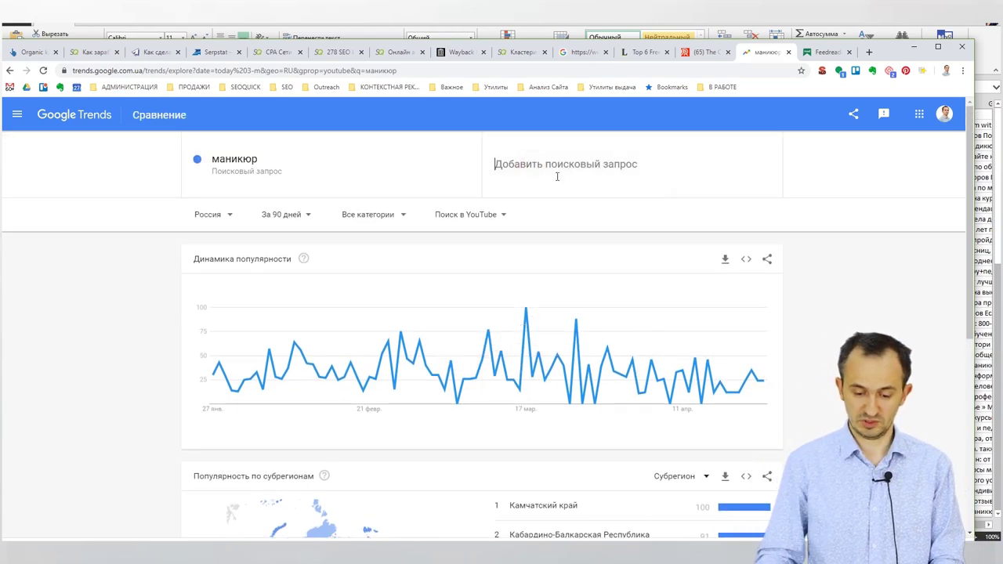
{"action": "type", "text": "педикюр"}
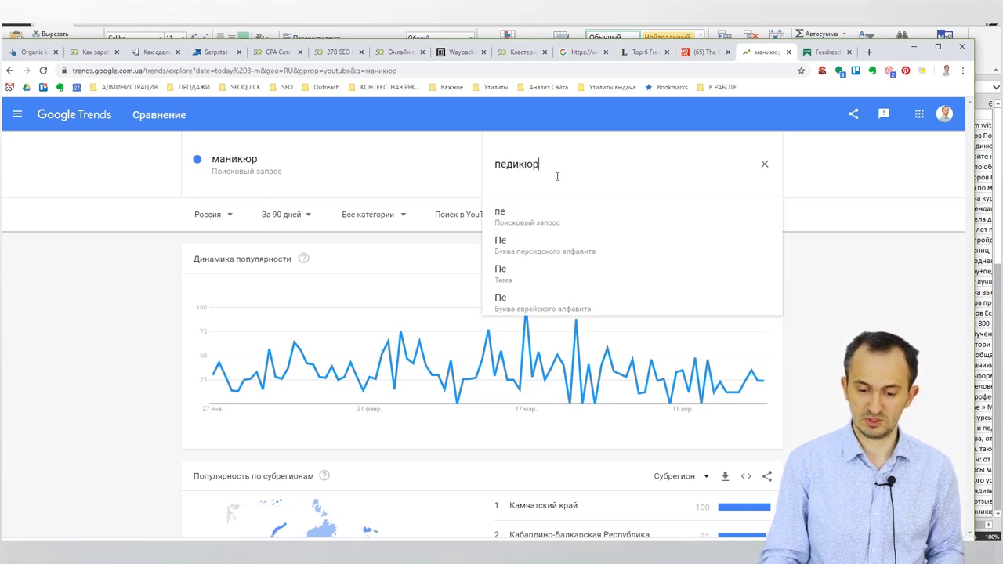
{"action": "key", "text": "Return"}
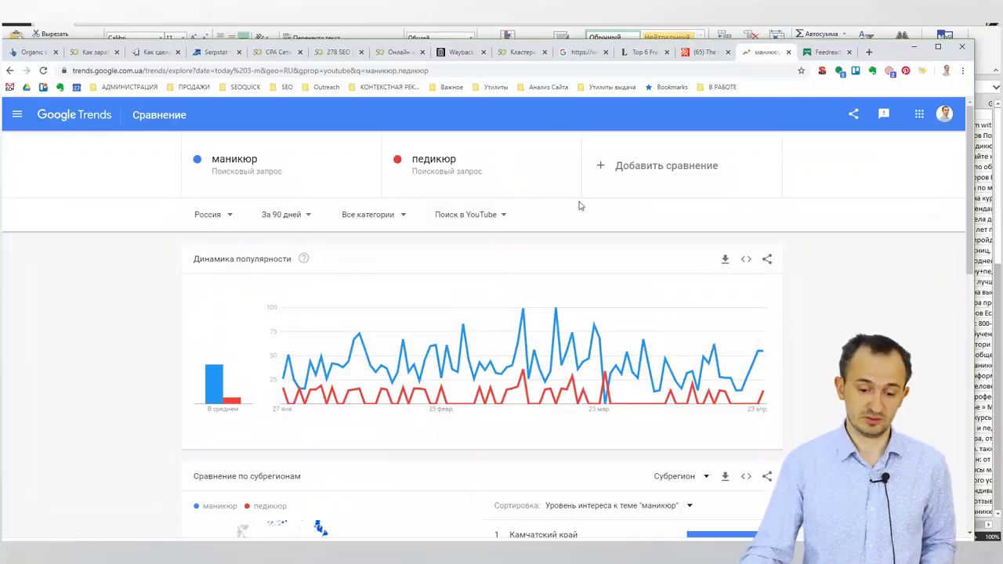
Try to replace "педикюр" with the topic "Гель-лак" in the comparison.
{"action": "left_click", "coordinate": [541, 176]}
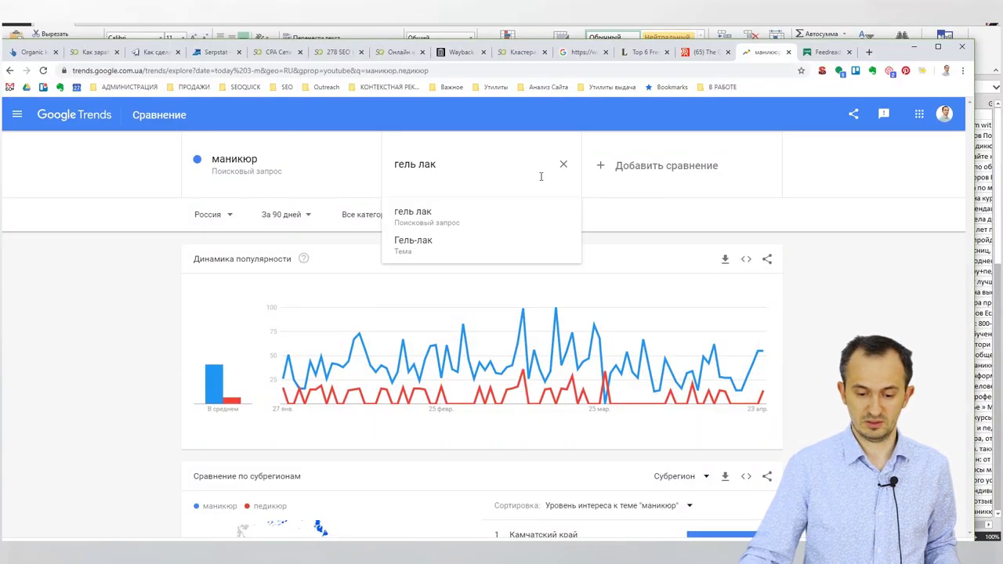
{"action": "left_click", "coordinate": [463, 242]}
{"action": "left_click", "coordinate": [301, 190]}
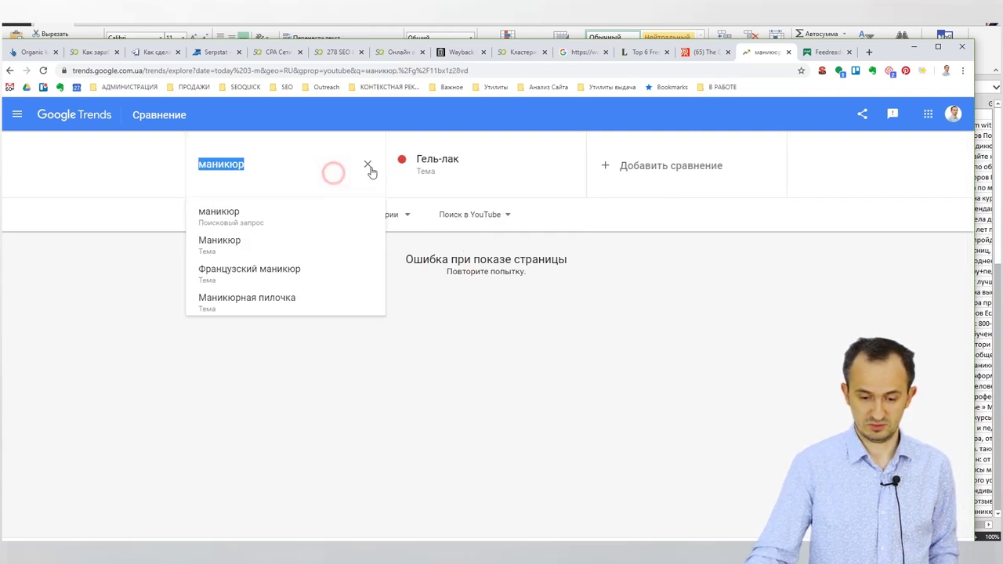
{"action": "left_click", "coordinate": [372, 164]}
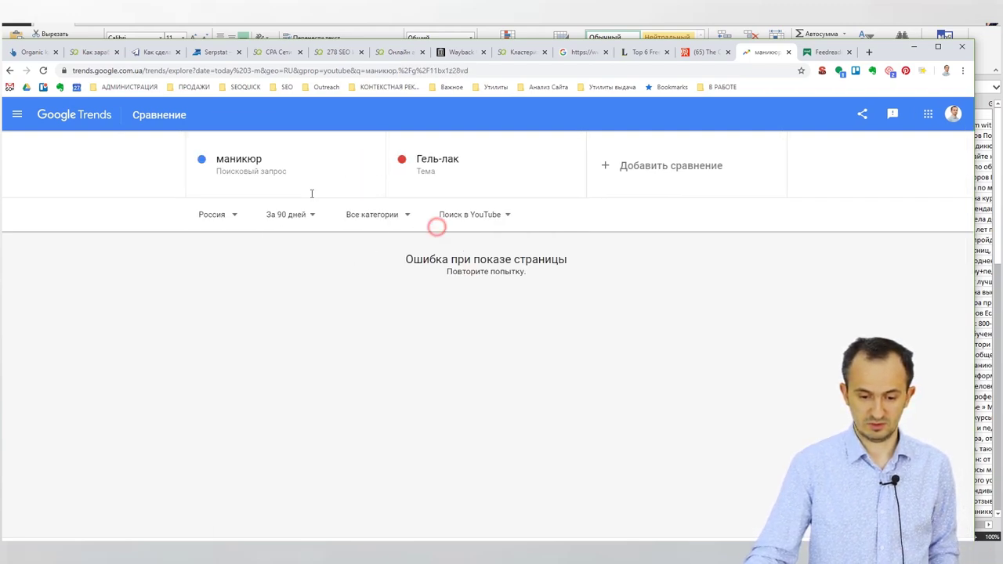
Try reloading the comparison page and going back, then open the Google Trends home page.
{"action": "left_click", "coordinate": [39, 71]}
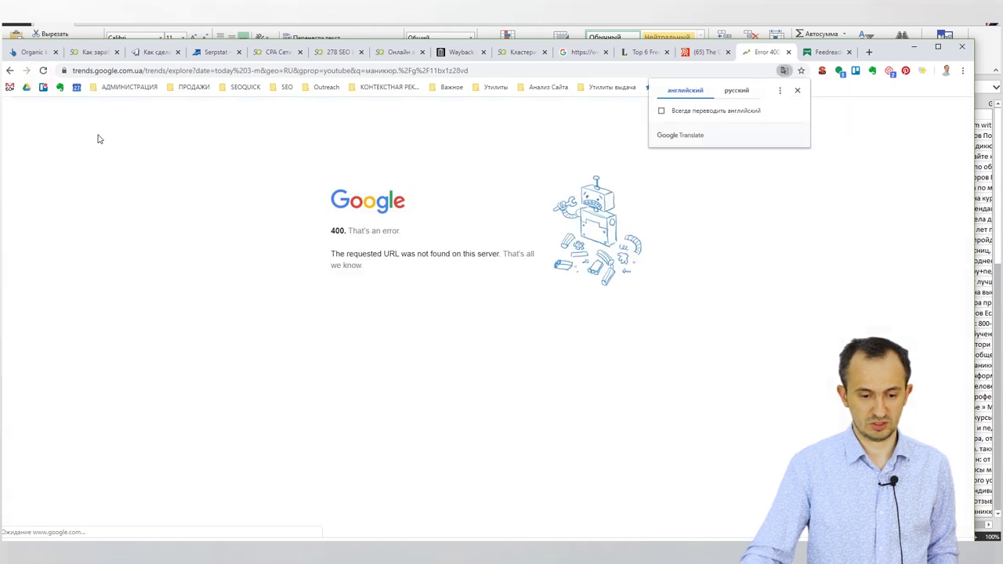
{"action": "left_click", "coordinate": [9, 70]}
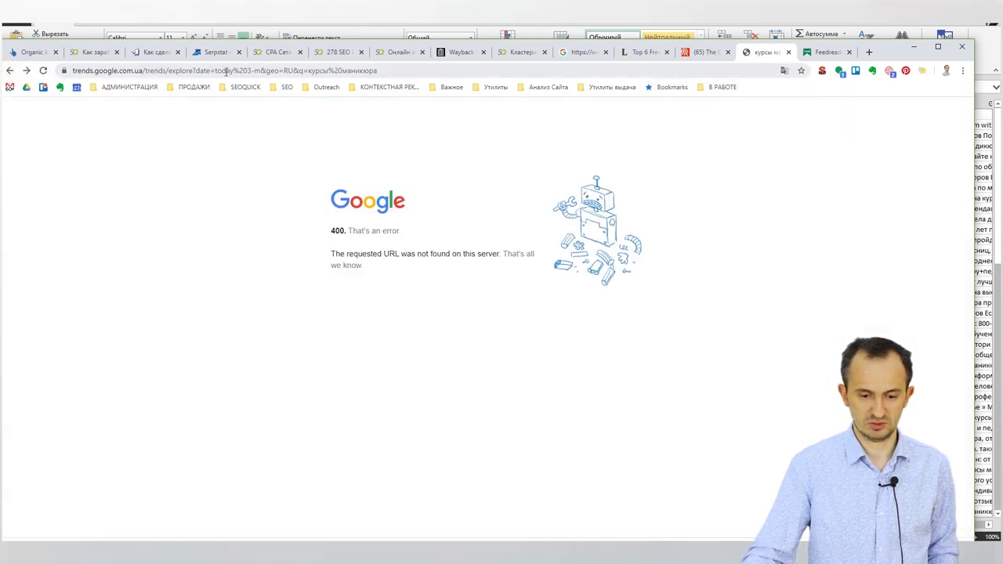
{"action": "left_click_drag", "start_coordinate": [167, 72], "coordinate": [598, 71]}
{"action": "key", "text": "BackSpace"}
{"action": "key", "text": "Return"}
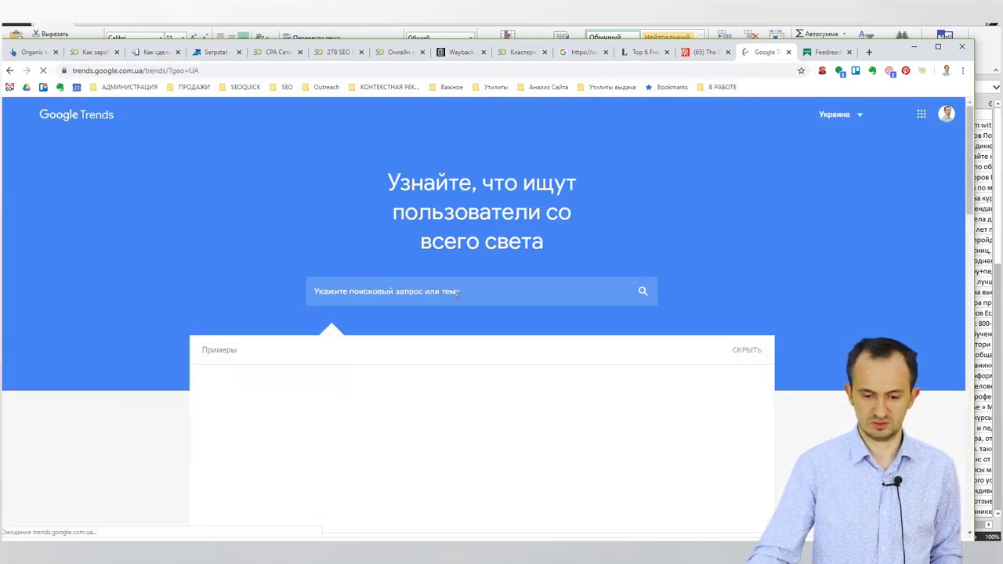
Search Google Trends for "гель лак" from the home page.
{"action": "left_click", "coordinate": [374, 292]}
{"action": "type", "text": "гедбы"}
{"action": "key", "text": "BackSpace"}
{"action": "key", "text": "BackSpace"}
{"action": "key", "text": "BackSpace"}
{"action": "type", "text": "ль о"}
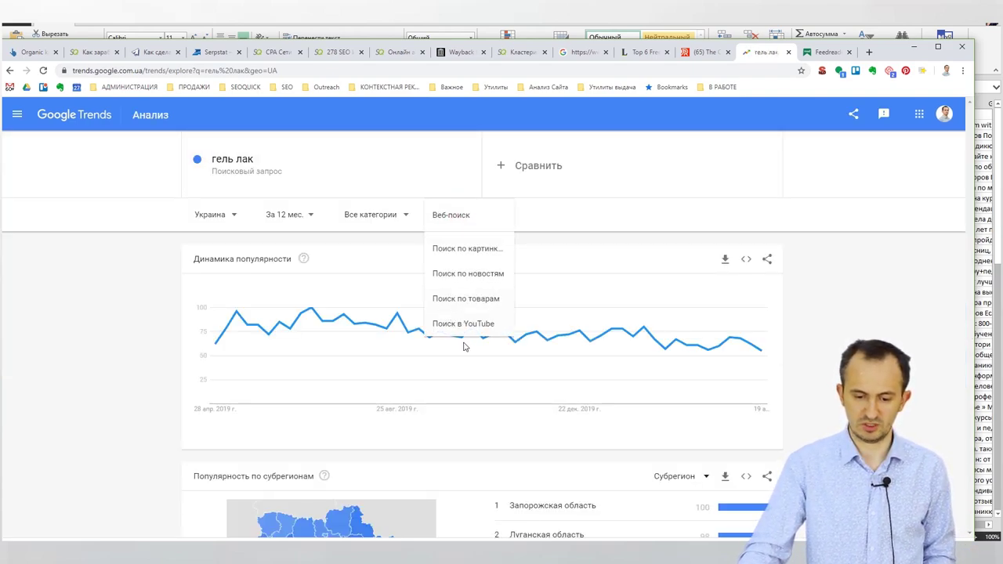
Switch the "гель лак" analysis to YouTube search and examine its popularity over the past 12 months in Ukraine.
{"action": "left_click", "coordinate": [464, 325]}
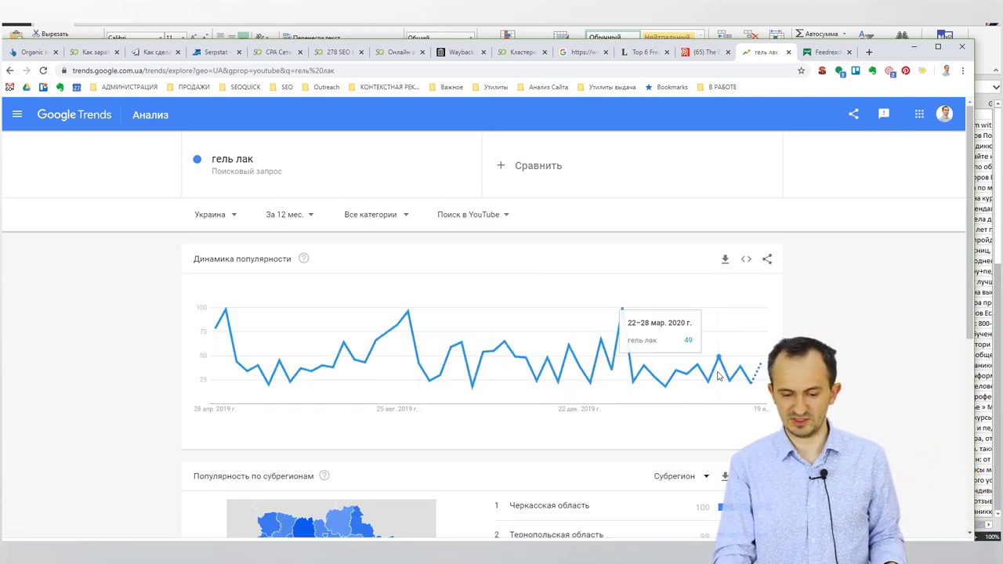
{"action": "mouse_move", "coordinate": [759, 360]}
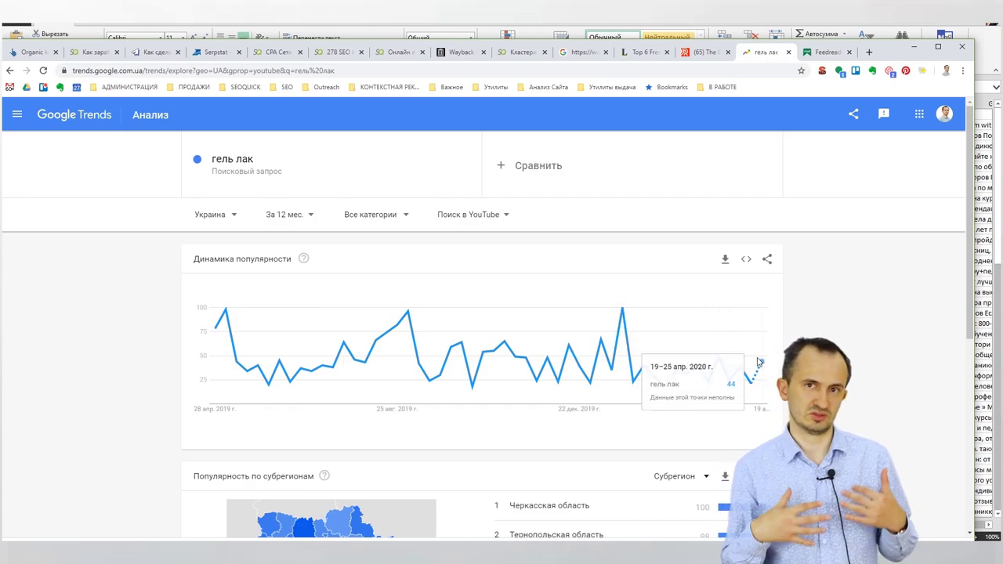
{"action": "scroll", "coordinate": [659, 422], "scroll_direction": "down", "scroll_amount": 3}
{"action": "scroll", "coordinate": [251, 237], "scroll_direction": "up", "scroll_amount": 3}
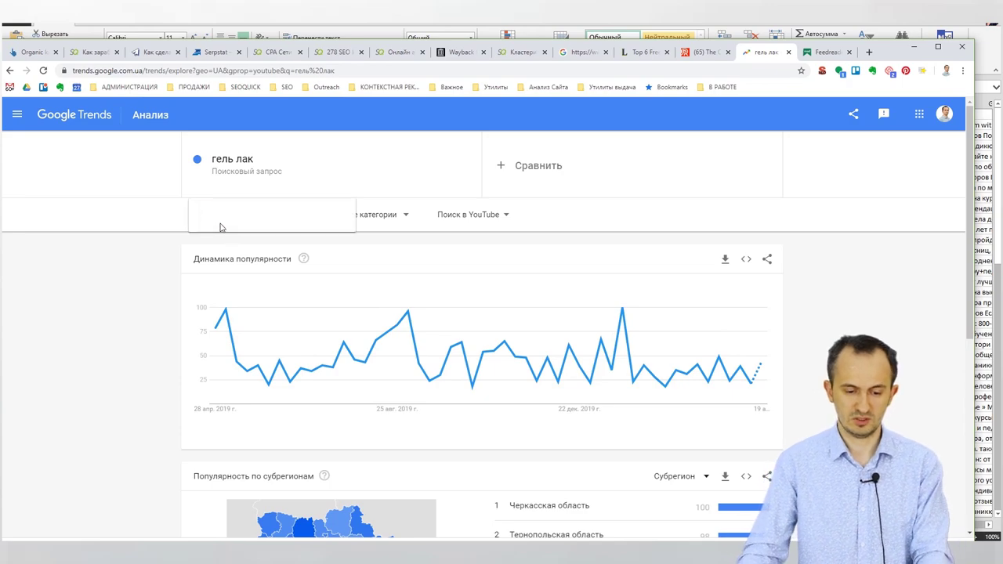
Change the region to Россия and review the "гель лак" YouTube trend, subregion map and ranking.
{"action": "left_click", "coordinate": [223, 220]}
{"action": "type", "text": "росс"}
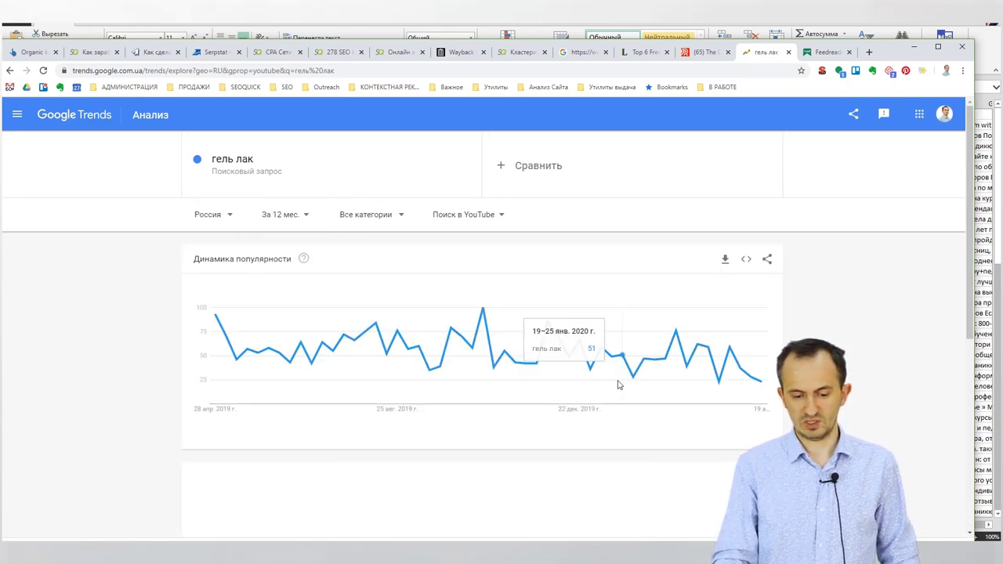
{"action": "scroll", "coordinate": [489, 394], "scroll_direction": "down", "scroll_amount": 3}
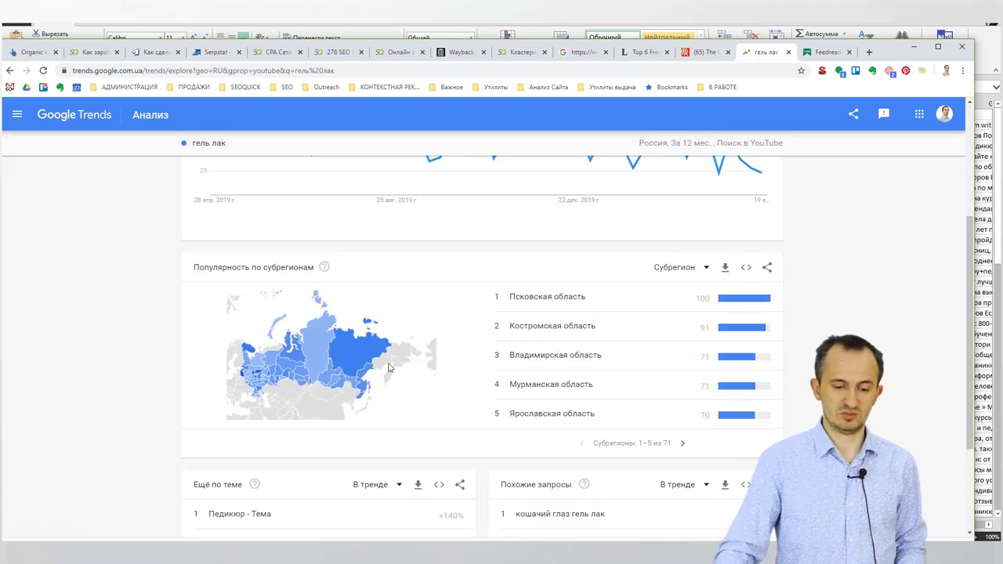
{"action": "mouse_move", "coordinate": [372, 360]}
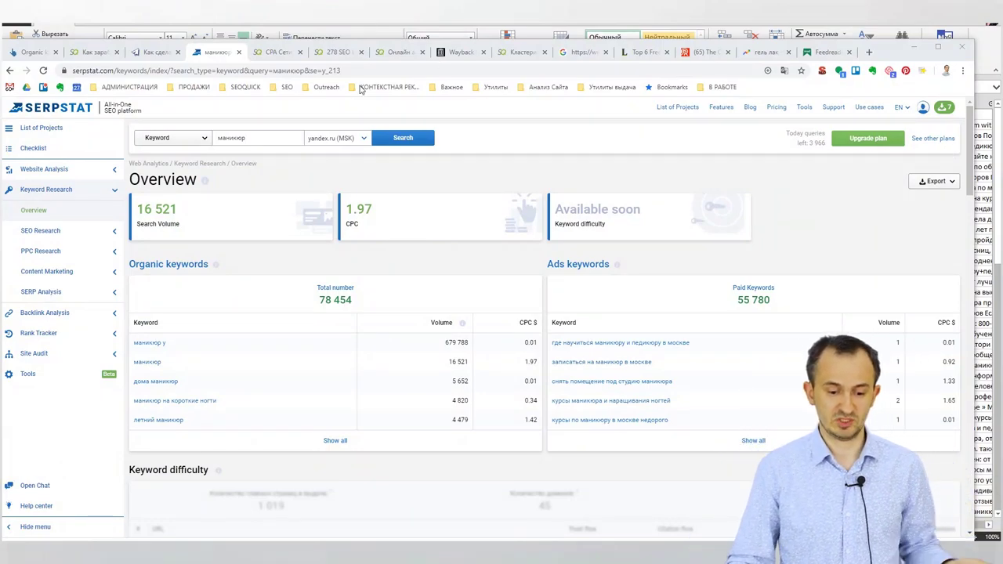
In Serpstat, run the keyword search for "маникюр" with Yandex set to Yekaterinburg.
{"action": "left_click", "coordinate": [341, 141]}
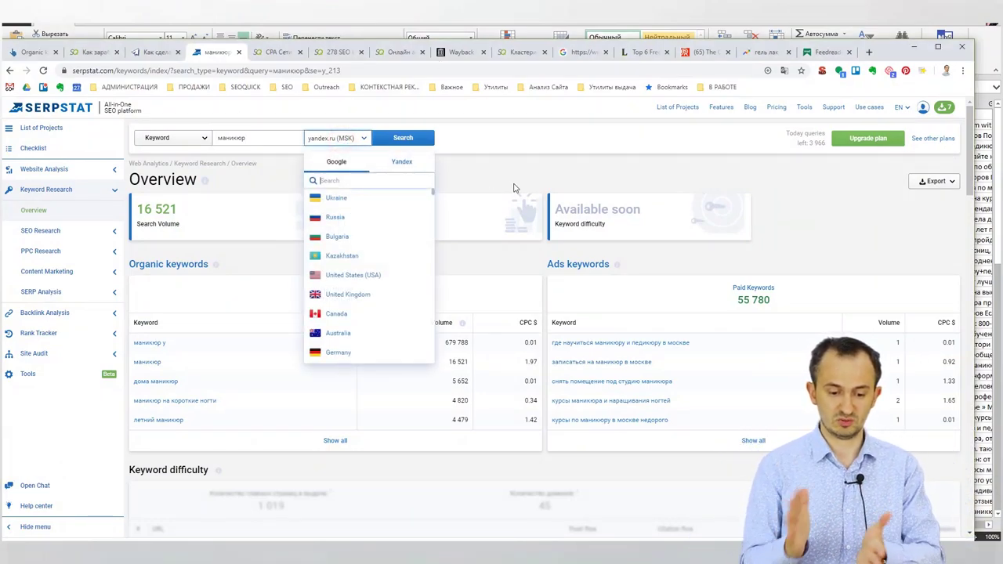
{"action": "left_click", "coordinate": [402, 161]}
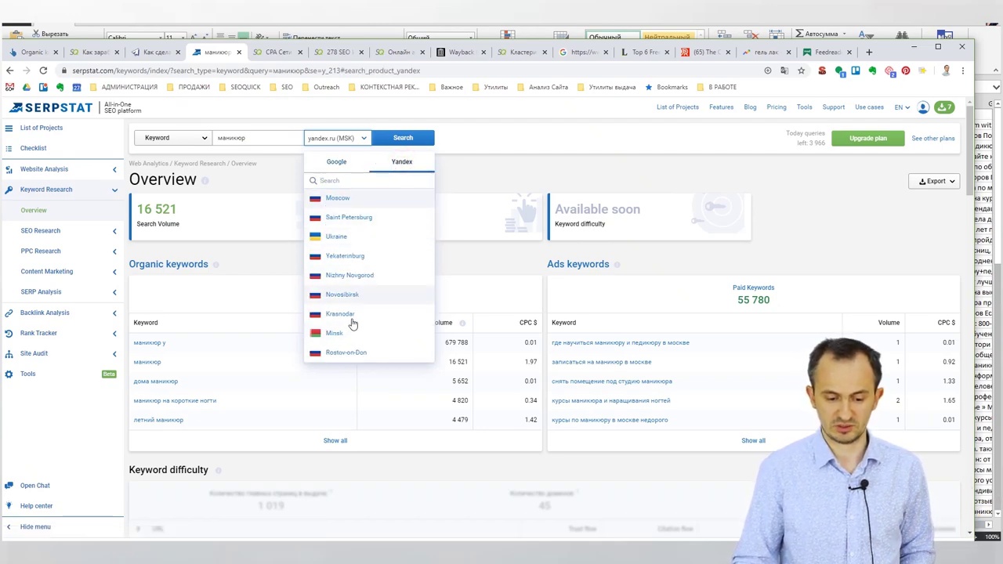
{"action": "left_click", "coordinate": [351, 256]}
{"action": "left_click", "coordinate": [419, 137]}
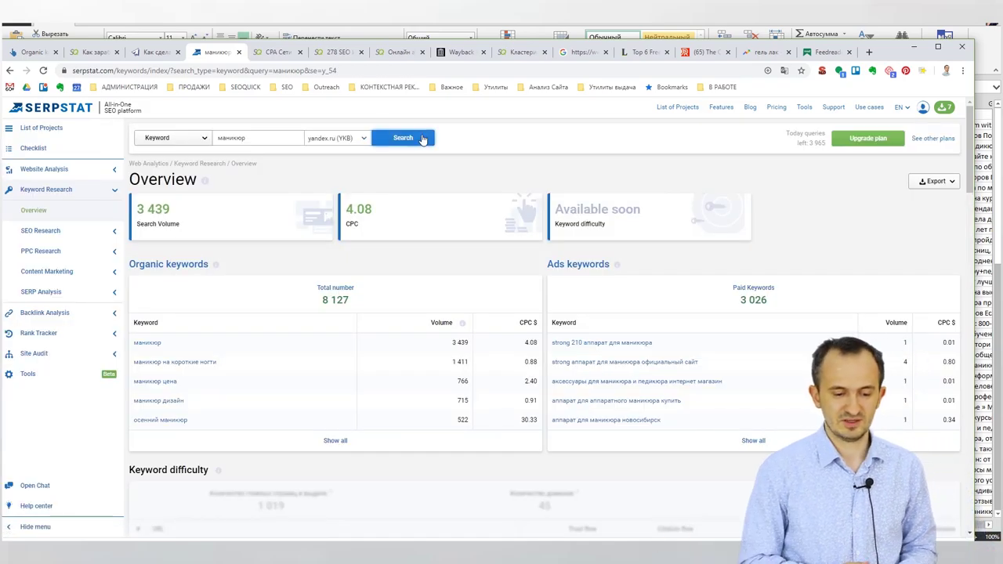
Open the SEO Research search suggestions for "маникюр" and look through the keyword list.
{"action": "left_click", "coordinate": [112, 230]}
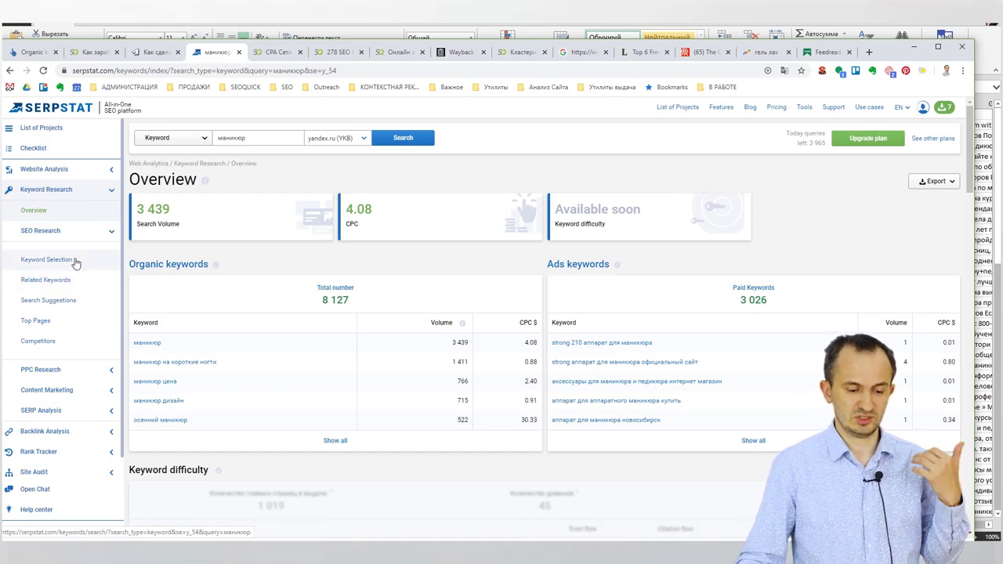
{"action": "left_click", "coordinate": [48, 300]}
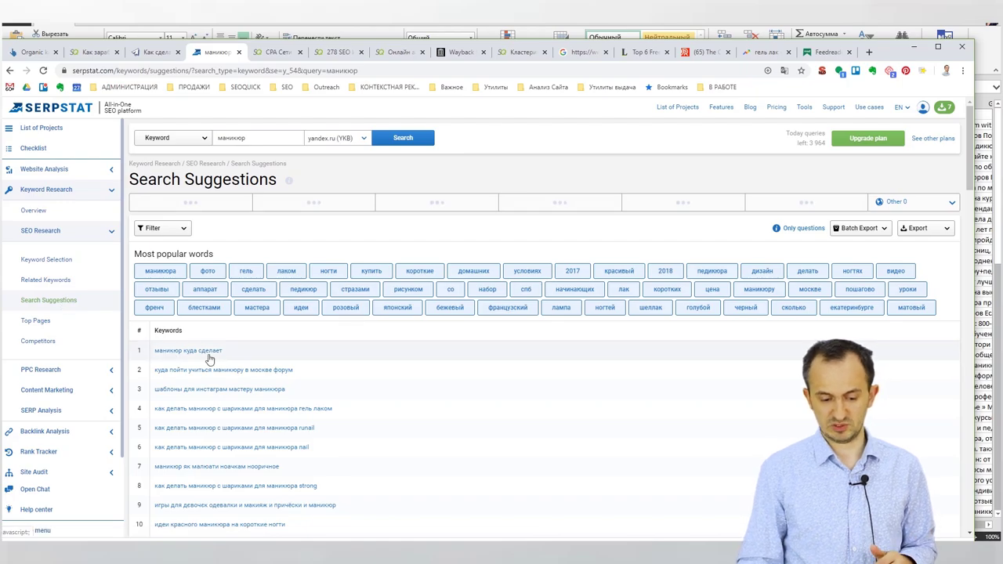
{"action": "scroll", "coordinate": [208, 353], "scroll_direction": "down", "scroll_amount": 10}
{"action": "scroll", "coordinate": [540, 271], "scroll_direction": "up", "scroll_amount": 10}
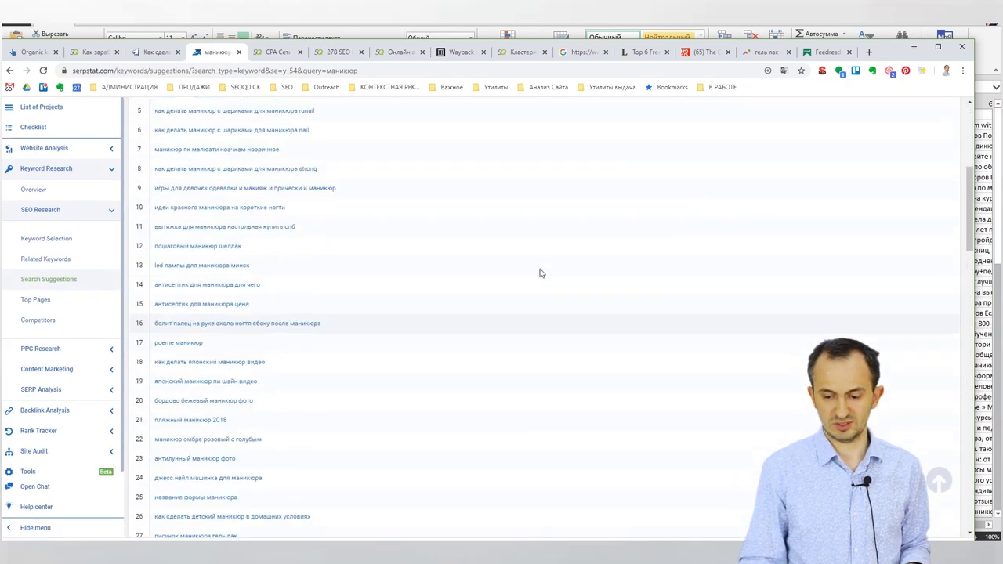
Limit the "маникюр" suggestions to questions only and export the report in XLSX format for Microsoft Excel.
{"action": "left_click", "coordinate": [797, 232]}
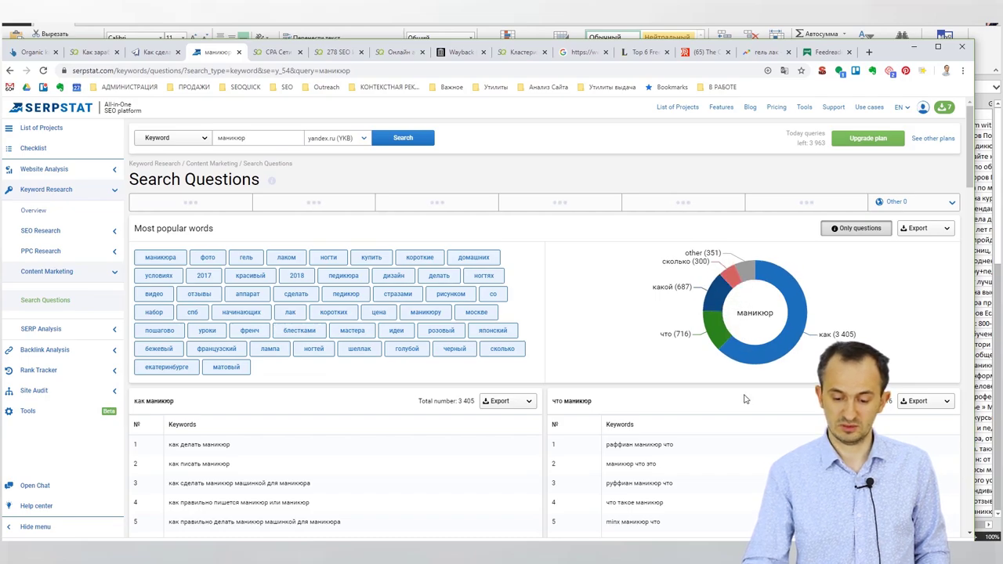
{"action": "scroll", "coordinate": [862, 188], "scroll_direction": "down", "scroll_amount": 4}
{"action": "scroll", "coordinate": [824, 253], "scroll_direction": "up", "scroll_amount": 4}
{"action": "left_click", "coordinate": [931, 226]}
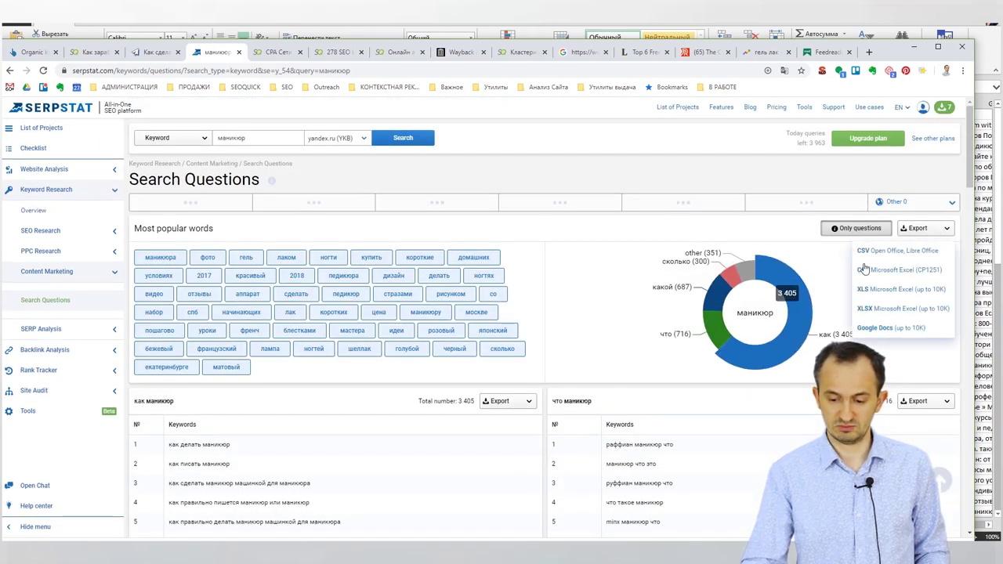
{"action": "left_click", "coordinate": [888, 308]}
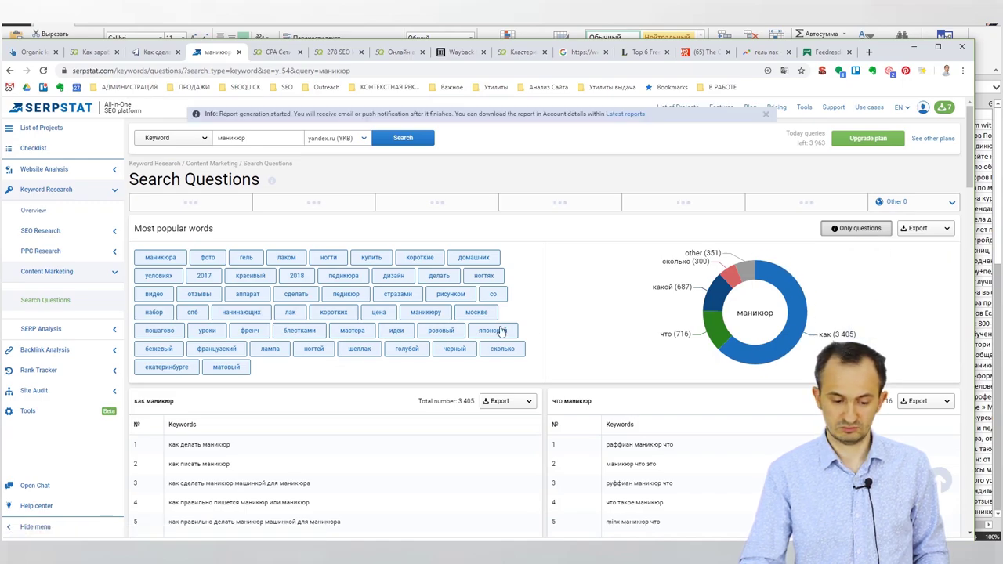
Download the finished "маникюр" questions report from Serpstat and open the file in Excel.
{"action": "left_click", "coordinate": [522, 52]}
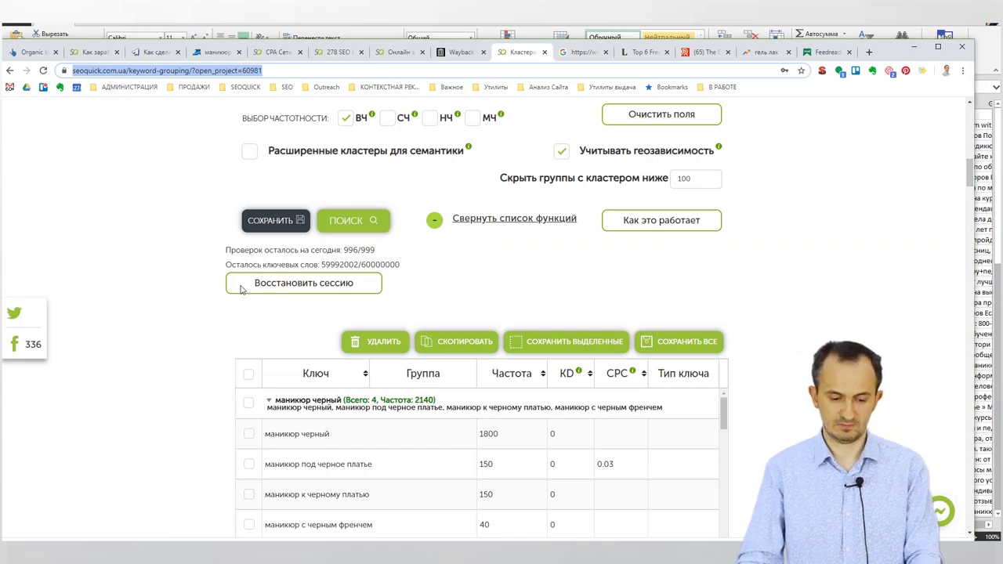
{"action": "key", "text": "alt+Tab"}
{"action": "key", "text": "alt+Tab"}
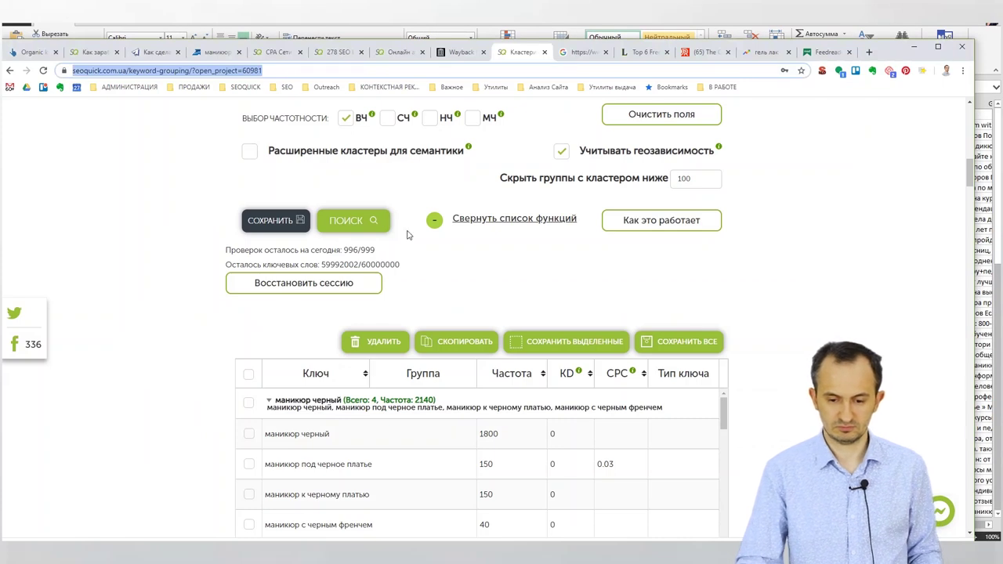
{"action": "left_click", "coordinate": [208, 52]}
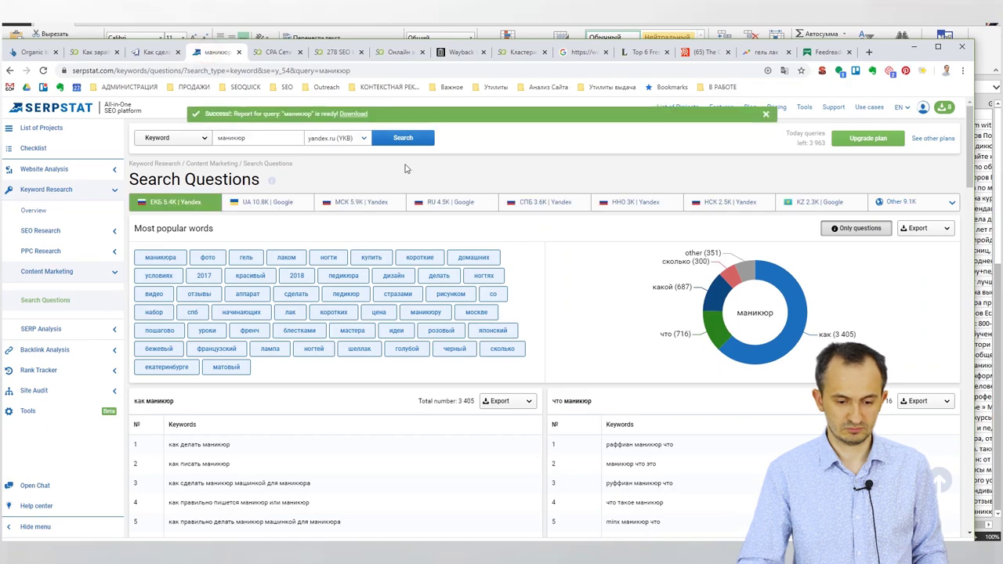
{"action": "left_click", "coordinate": [353, 114]}
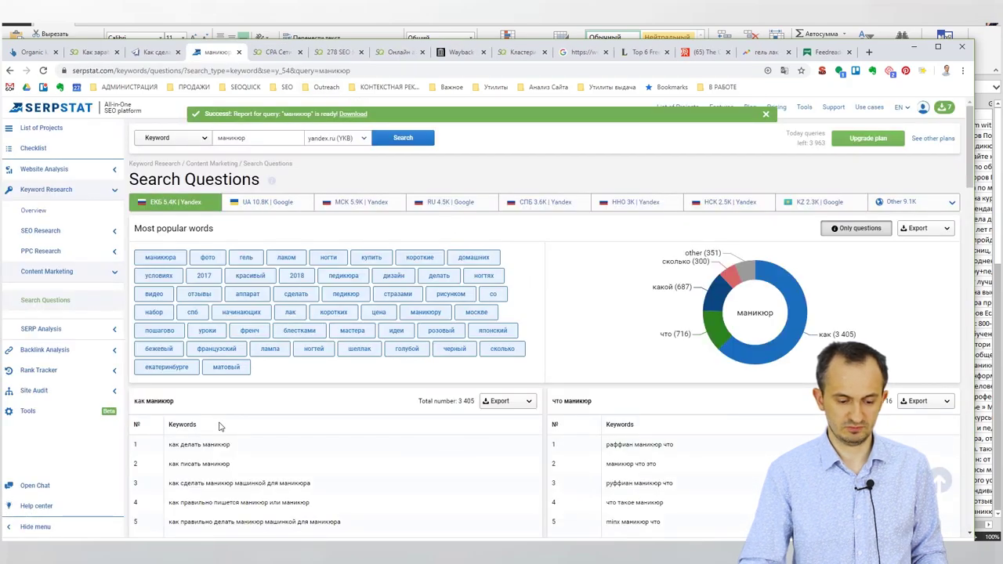
{"action": "left_click_drag", "start_coordinate": [814, 41], "coordinate": [807, 155]}
{"action": "left_click_drag", "start_coordinate": [886, 168], "coordinate": [907, 110]}
{"action": "left_click", "coordinate": [98, 491]}
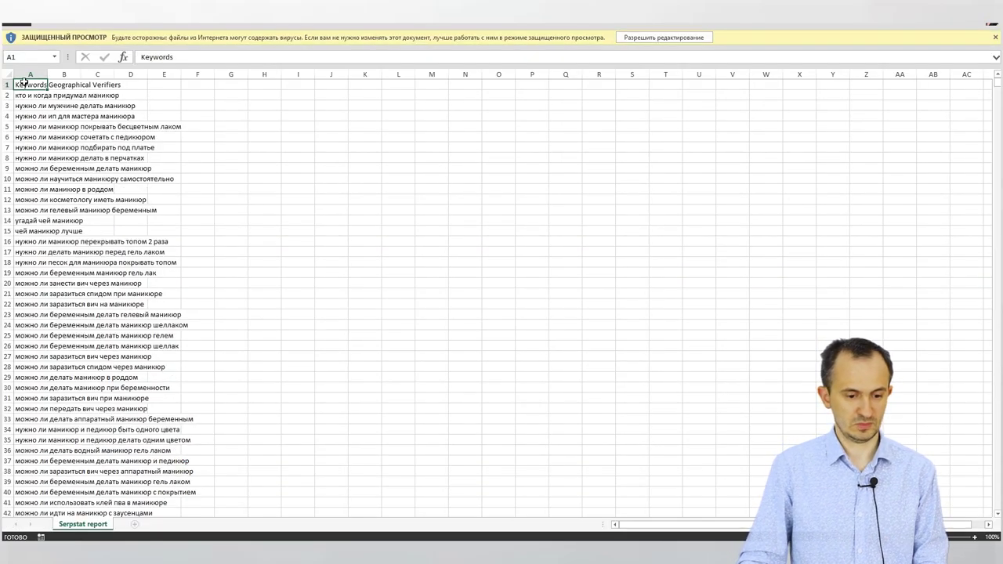
Widen the Keywords column and copy all questions from A2 downward.
{"action": "double_click", "coordinate": [49, 74]}
{"action": "left_click", "coordinate": [76, 94]}
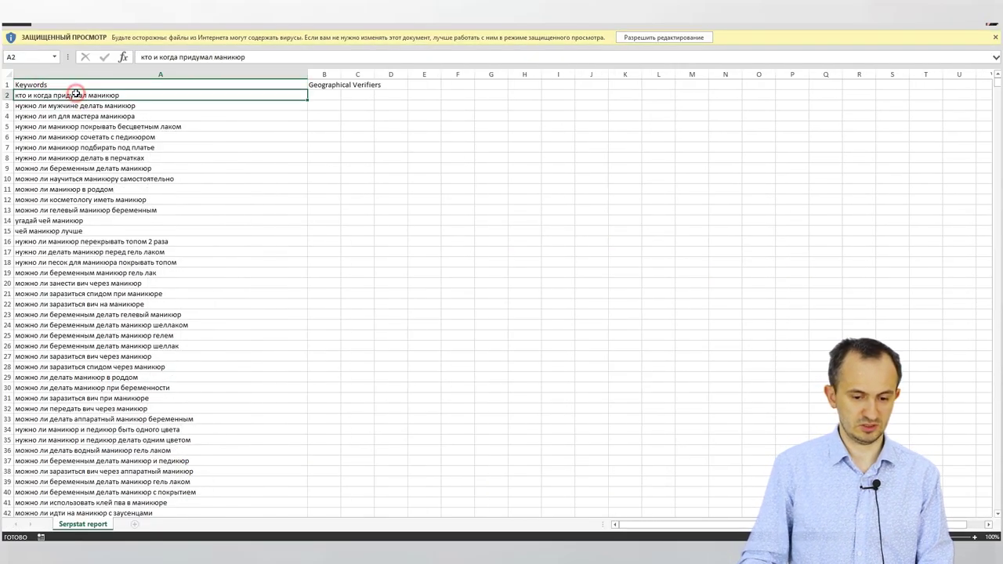
{"action": "key", "text": "ctrl+shift+Down"}
{"action": "key", "text": "ctrl+c"}
{"action": "left_click", "coordinate": [335, 284]}
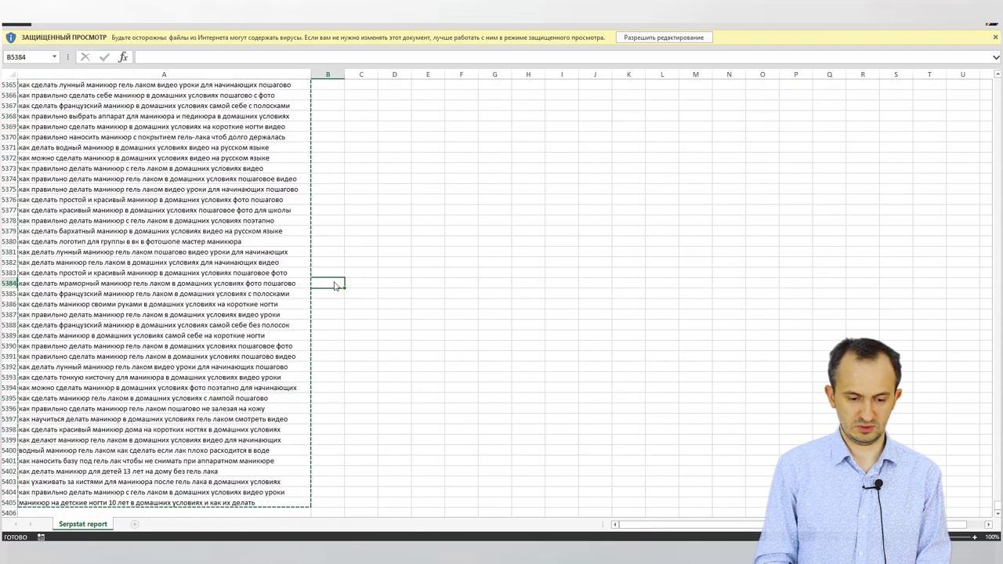
{"action": "key", "text": "ctrl+Up"}
Enable editing of the Serpstat report and fill column B with 1 beside every keyword from row 2 down.
{"action": "left_click", "coordinate": [651, 37]}
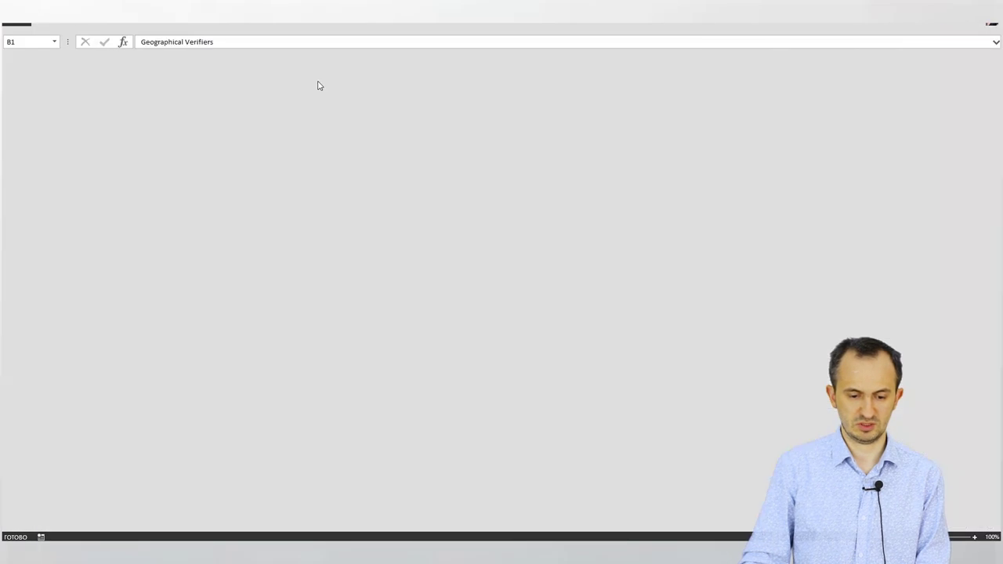
{"action": "left_click", "coordinate": [63, 134]}
{"action": "type", "text": "1"}
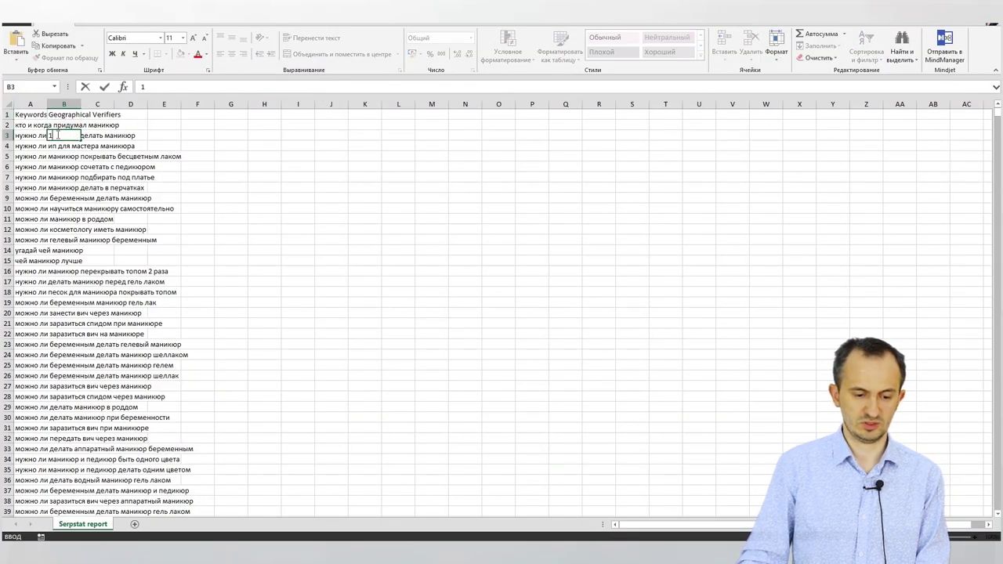
{"action": "left_click", "coordinate": [64, 126]}
{"action": "type", "text": "1"}
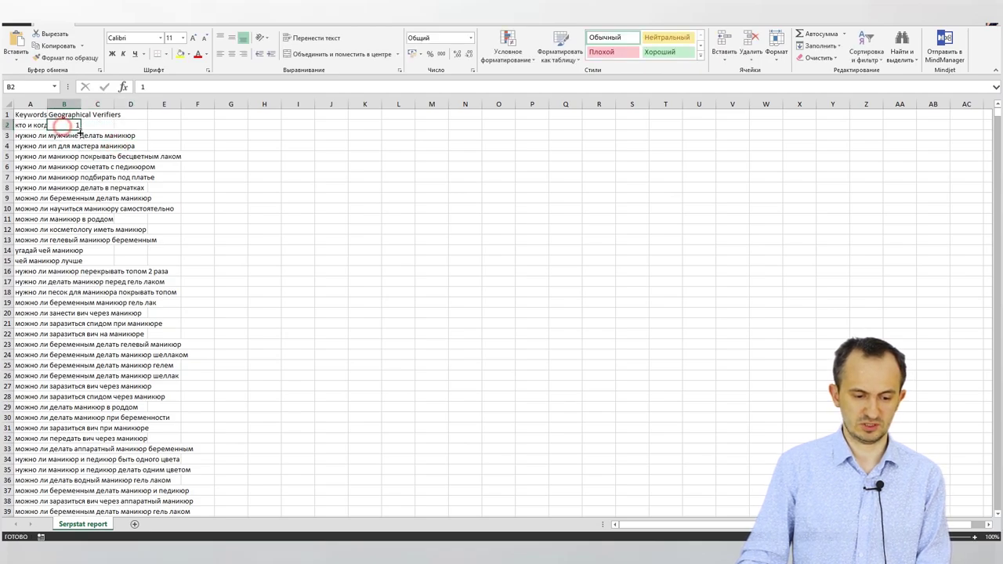
{"action": "double_click", "coordinate": [80, 130]}
Copy the keywords with their frequency values, columns A and B, from row 2 to the last row.
{"action": "left_click_drag", "start_coordinate": [36, 126], "coordinate": [62, 127]}
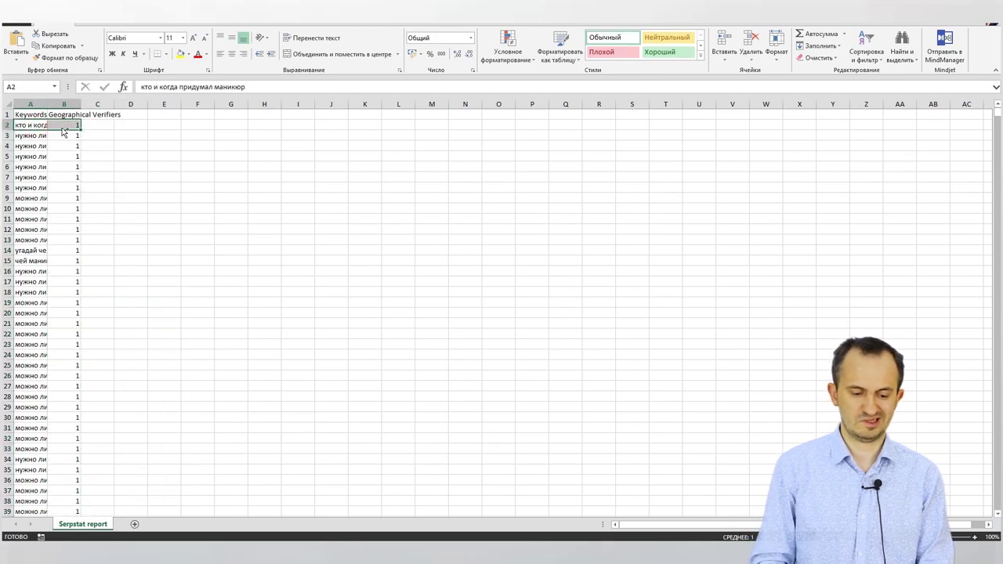
{"action": "key", "text": "ctrl+shift+Down"}
{"action": "key", "text": "ctrl+c"}
Switch to the SEOquick keyword grouping page and append the copied questions to the end of its word list.
{"action": "key", "text": "alt+Tab"}
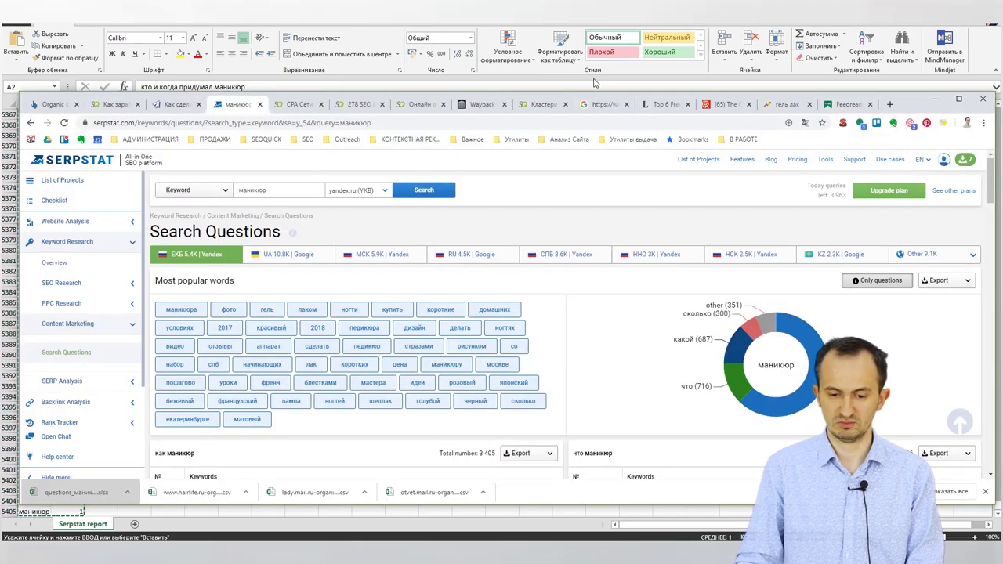
{"action": "key", "text": "alt+Tab"}
{"action": "key", "text": "ctrl+Tab"}
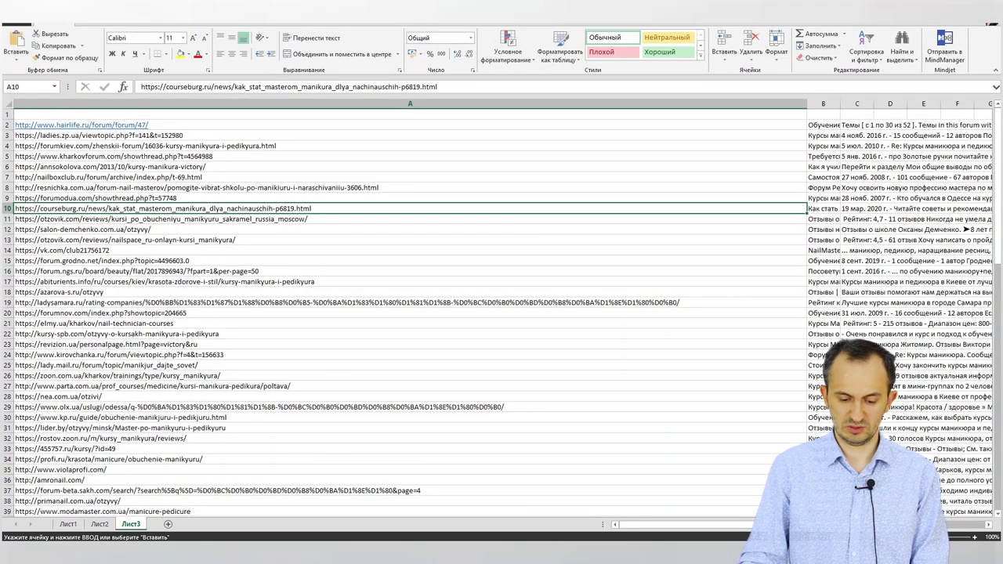
{"action": "key", "text": "alt+Tab"}
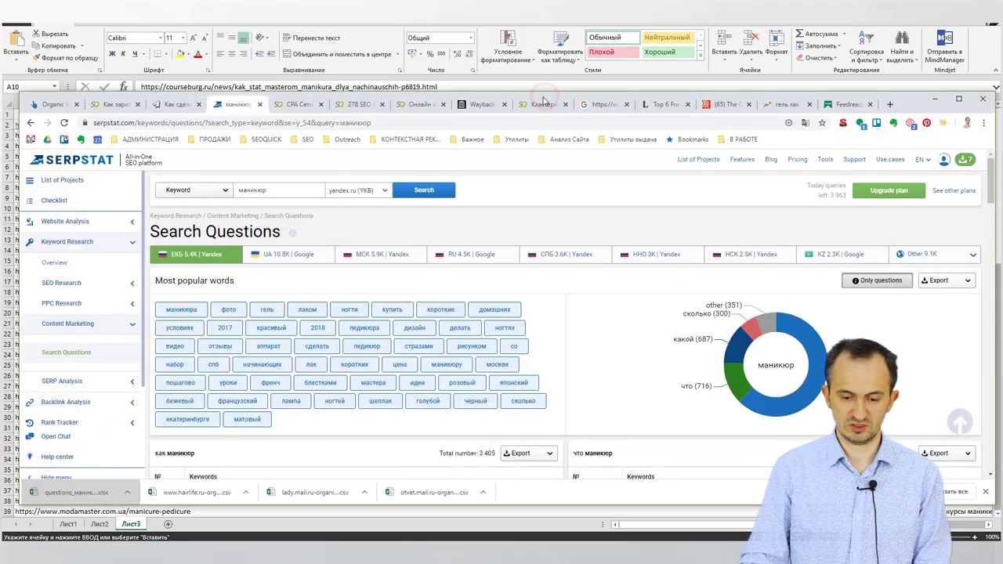
{"action": "left_click", "coordinate": [544, 103]}
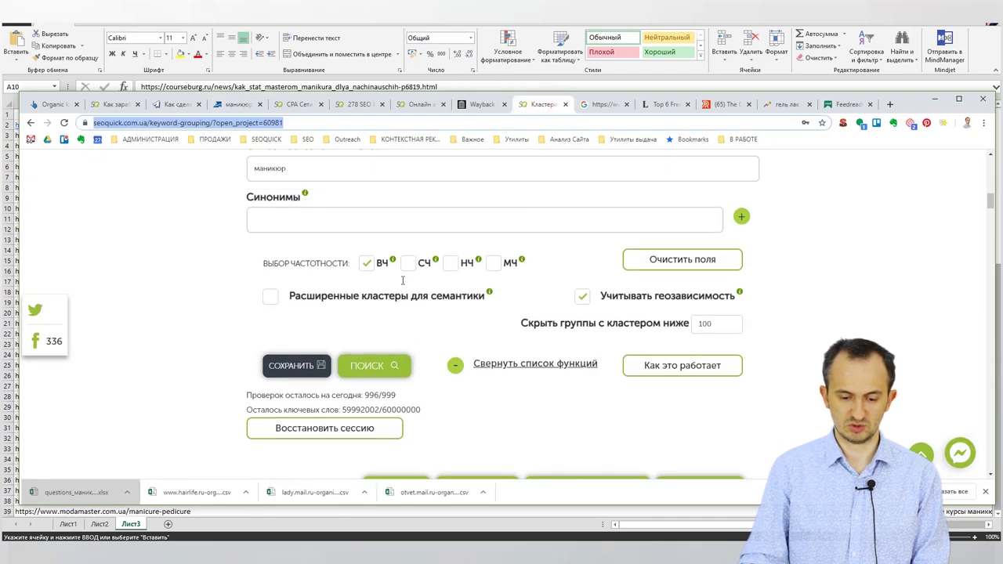
{"action": "scroll", "coordinate": [463, 254], "scroll_direction": "up", "scroll_amount": 3}
{"action": "scroll", "coordinate": [737, 197], "scroll_direction": "up", "scroll_amount": 3}
{"action": "left_click_drag", "start_coordinate": [754, 257], "coordinate": [780, 424]}
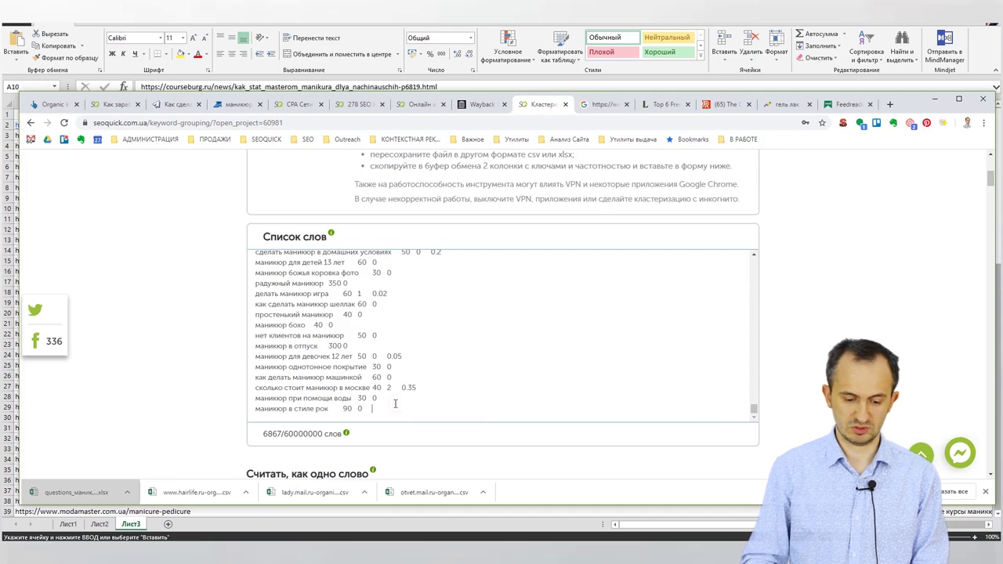
{"action": "key", "text": "ctrl+v"}
Run the clustering on the extended word list and move the browser window up to give the page more room.
{"action": "scroll", "coordinate": [311, 448], "scroll_direction": "down", "scroll_amount": 6}
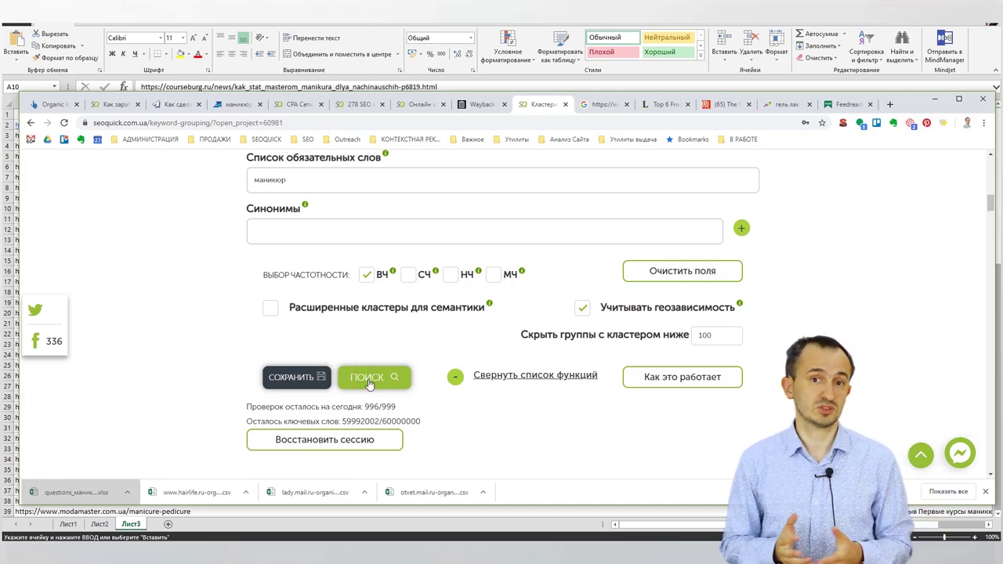
{"action": "left_click", "coordinate": [374, 379]}
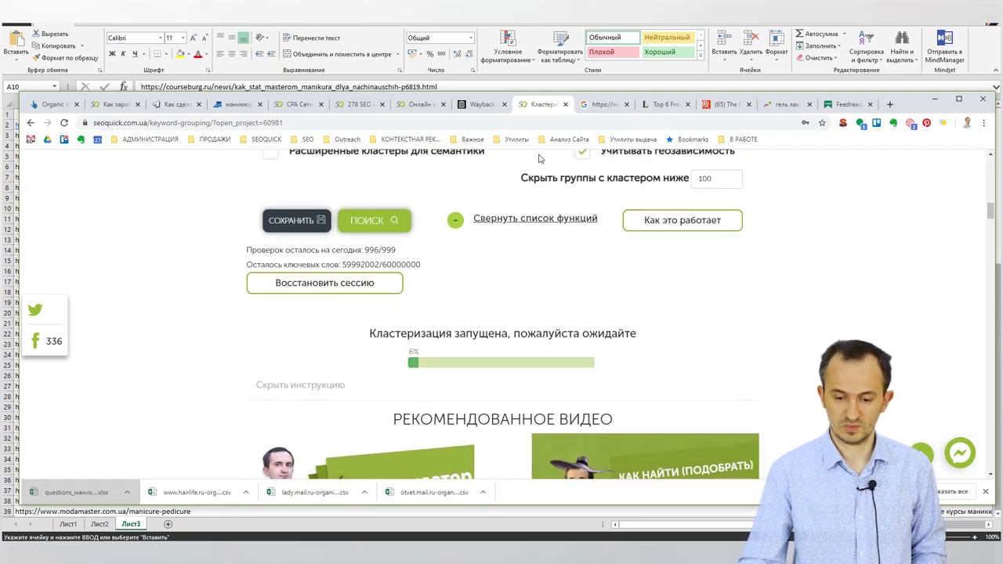
{"action": "left_click_drag", "start_coordinate": [618, 92], "coordinate": [634, 26]}
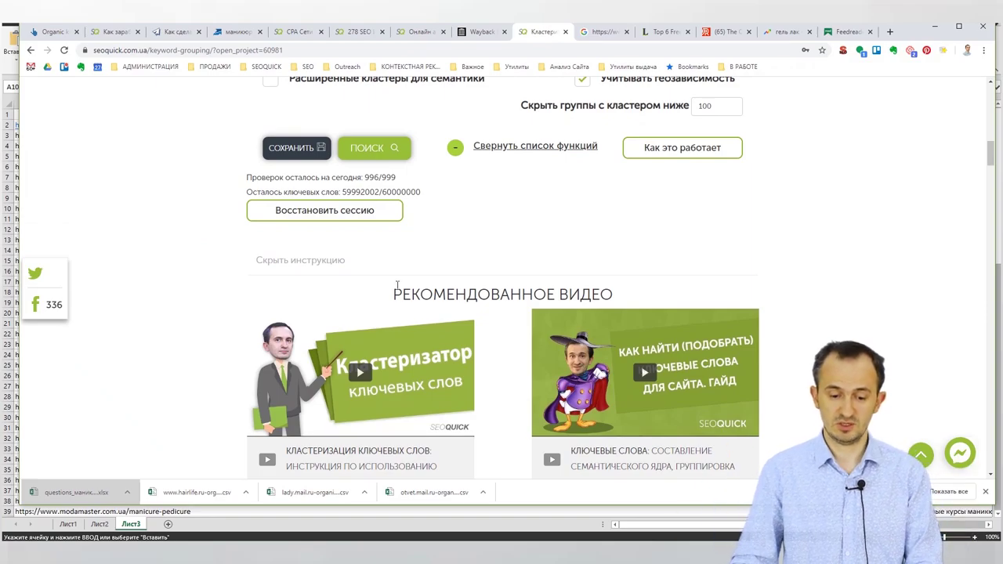
Check the keyword grouping page, from the word list down to the area below the form, for the clustering results.
{"action": "scroll", "coordinate": [410, 303], "scroll_direction": "up", "scroll_amount": 4}
{"action": "scroll", "coordinate": [416, 369], "scroll_direction": "down", "scroll_amount": 3}
{"action": "scroll", "coordinate": [463, 347], "scroll_direction": "down", "scroll_amount": 3}
{"action": "scroll", "coordinate": [462, 368], "scroll_direction": "up", "scroll_amount": 10}
{"action": "scroll", "coordinate": [461, 365], "scroll_direction": "down", "scroll_amount": 5}
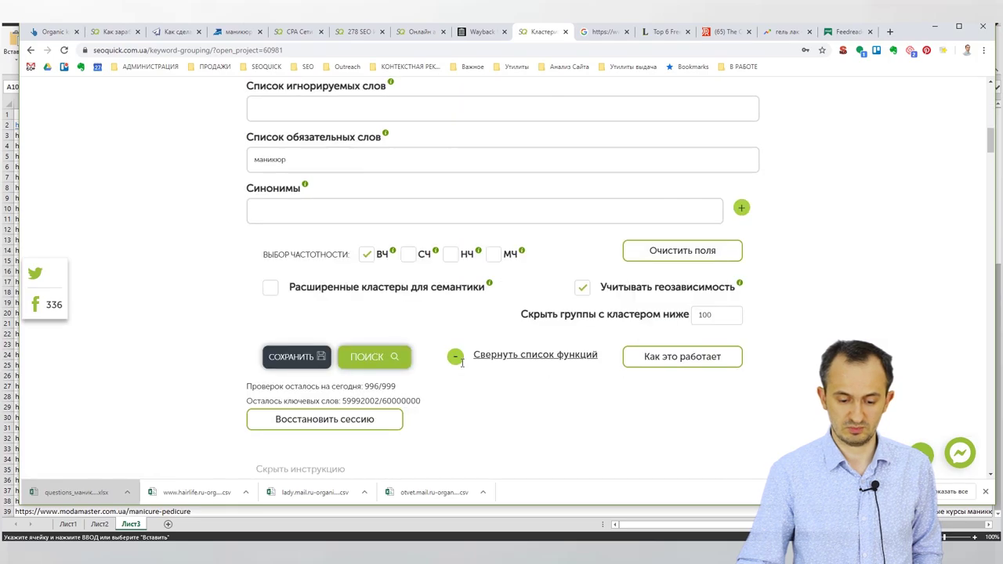
{"action": "scroll", "coordinate": [462, 362], "scroll_direction": "down", "scroll_amount": 3}
{"action": "scroll", "coordinate": [463, 368], "scroll_direction": "down", "scroll_amount": 4}
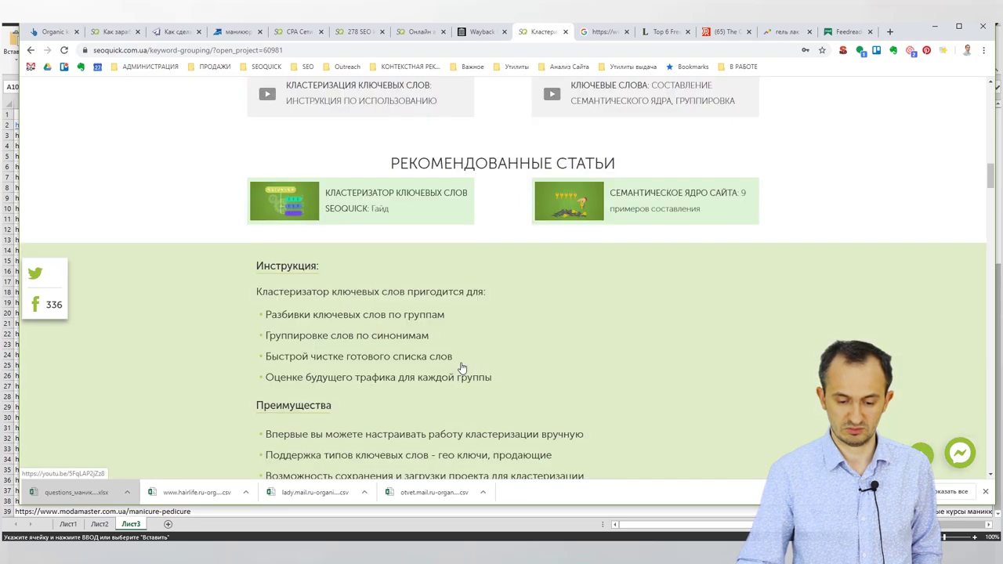
{"action": "scroll", "coordinate": [462, 361], "scroll_direction": "up", "scroll_amount": 10}
{"action": "scroll", "coordinate": [462, 359], "scroll_direction": "up", "scroll_amount": 3}
{"action": "scroll", "coordinate": [549, 298], "scroll_direction": "down", "scroll_amount": 10}
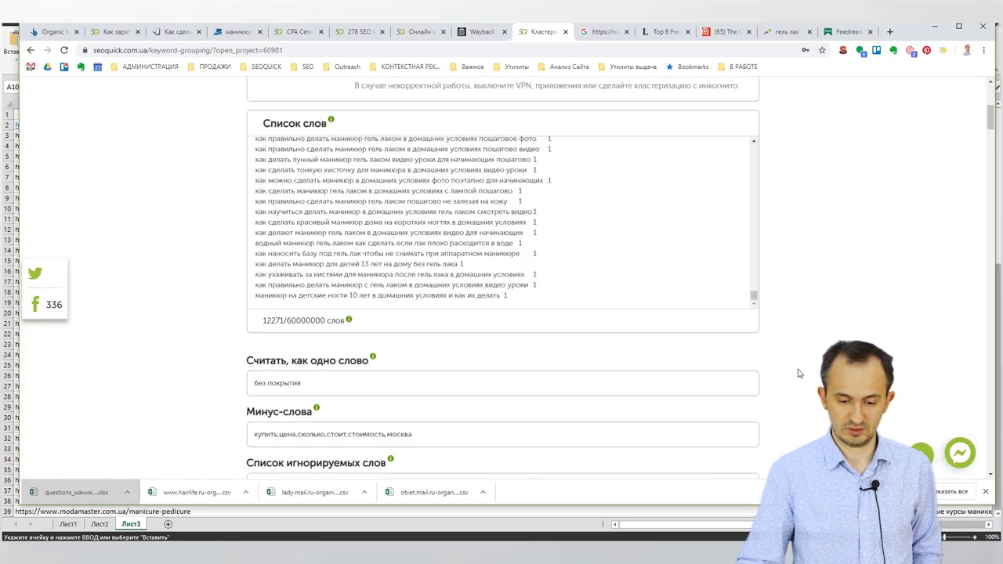
{"action": "scroll", "coordinate": [563, 345], "scroll_direction": "down", "scroll_amount": 4}
{"action": "scroll", "coordinate": [549, 314], "scroll_direction": "up", "scroll_amount": 3}
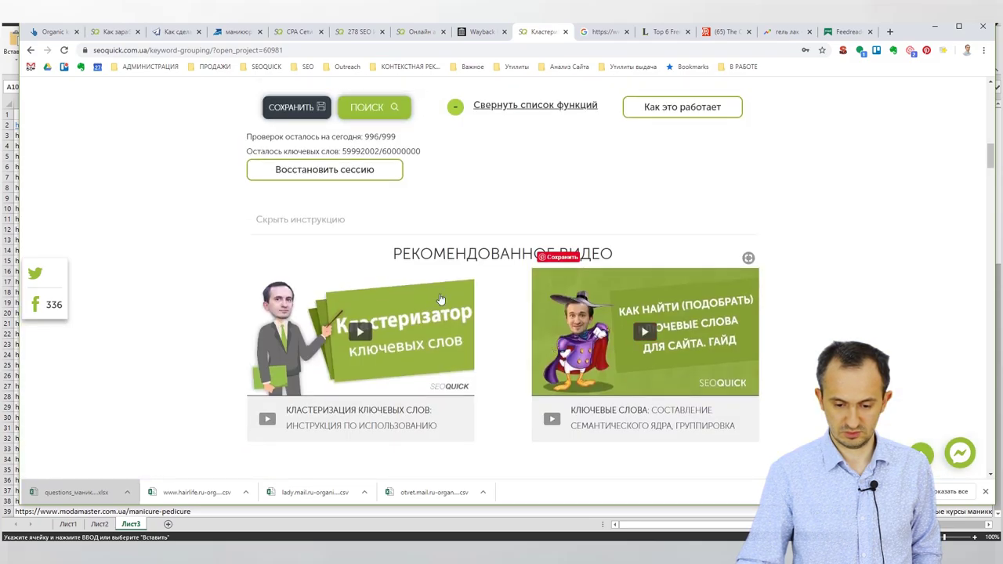
{"action": "scroll", "coordinate": [459, 212], "scroll_direction": "up", "scroll_amount": 1}
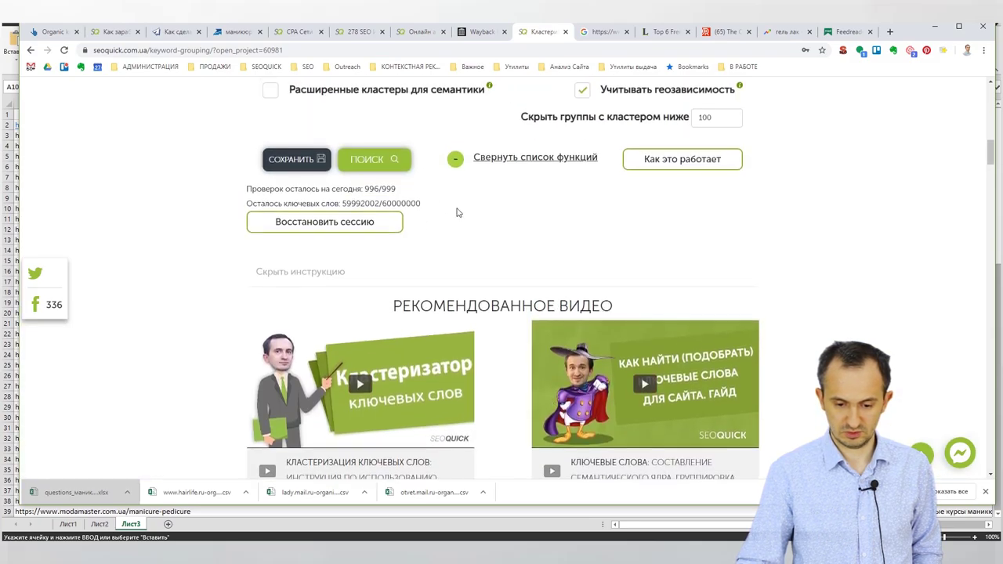
Collapse the advanced clustering functions and expand them again.
{"action": "left_click", "coordinate": [510, 160]}
{"action": "scroll", "coordinate": [516, 369], "scroll_direction": "up", "scroll_amount": 5}
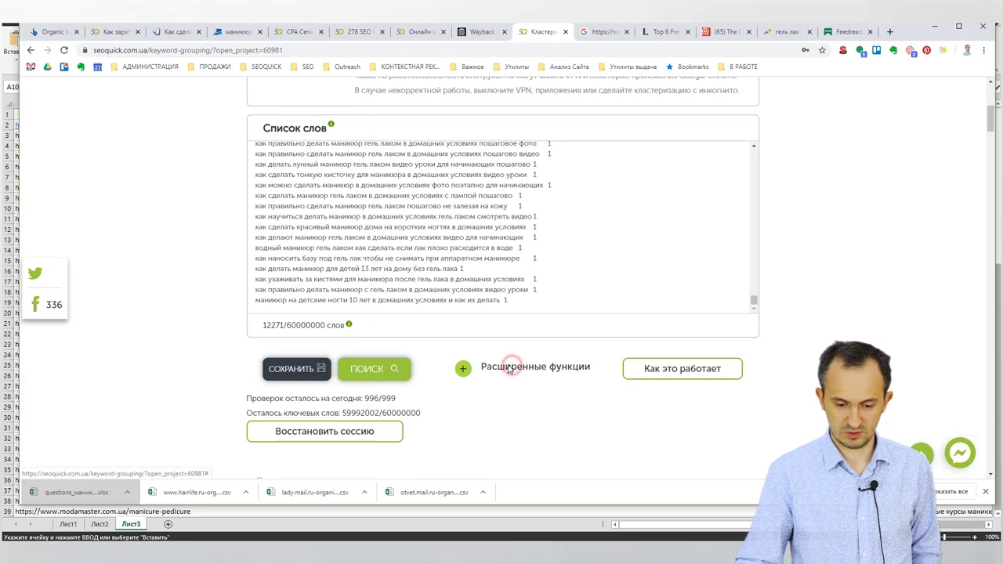
{"action": "left_click", "coordinate": [510, 365]}
Collapse the "маникюр черный" group and examine the clustered question keywords and the grouping settings.
{"action": "scroll", "coordinate": [594, 291], "scroll_direction": "down", "scroll_amount": 5}
{"action": "scroll", "coordinate": [446, 353], "scroll_direction": "down", "scroll_amount": 3}
{"action": "scroll", "coordinate": [446, 354], "scroll_direction": "up", "scroll_amount": 3}
{"action": "scroll", "coordinate": [253, 247], "scroll_direction": "down", "scroll_amount": 6}
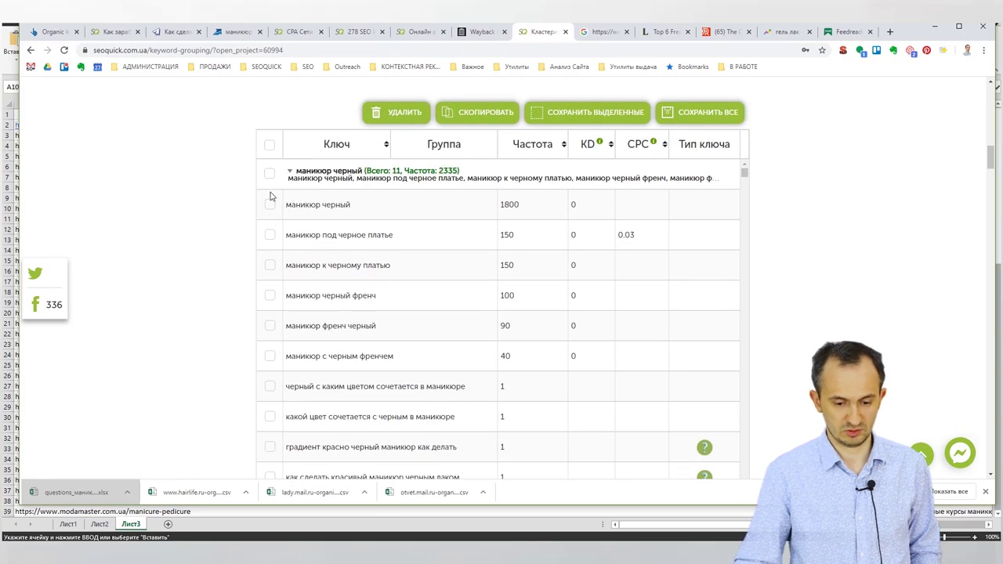
{"action": "left_click", "coordinate": [290, 171]}
{"action": "left_click", "coordinate": [309, 326]}
{"action": "left_click", "coordinate": [308, 326]}
{"action": "scroll", "coordinate": [316, 314], "scroll_direction": "down", "scroll_amount": 4}
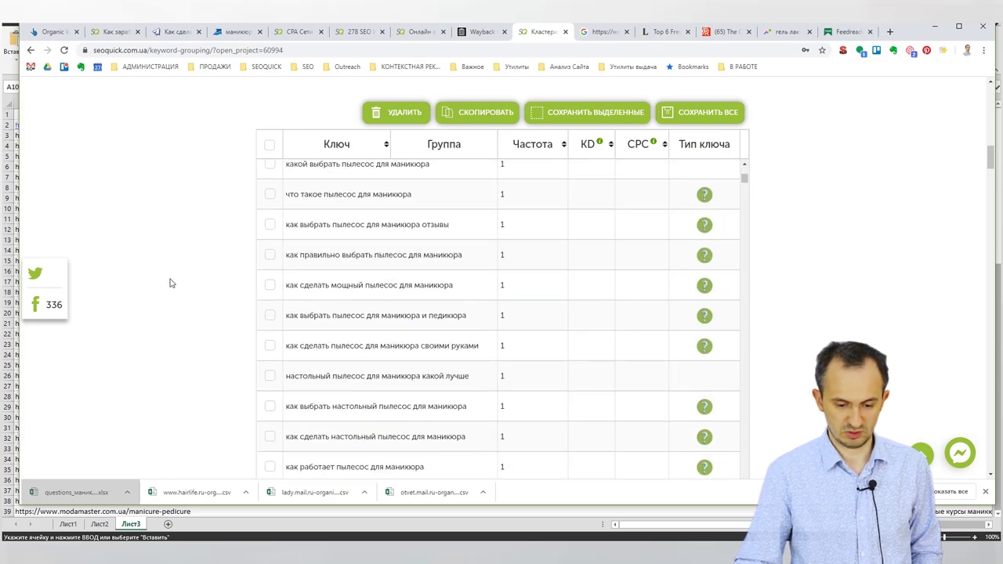
{"action": "scroll", "coordinate": [171, 283], "scroll_direction": "up", "scroll_amount": 15}
{"action": "scroll", "coordinate": [276, 304], "scroll_direction": "down", "scroll_amount": 5}
{"action": "scroll", "coordinate": [298, 347], "scroll_direction": "down", "scroll_amount": 5}
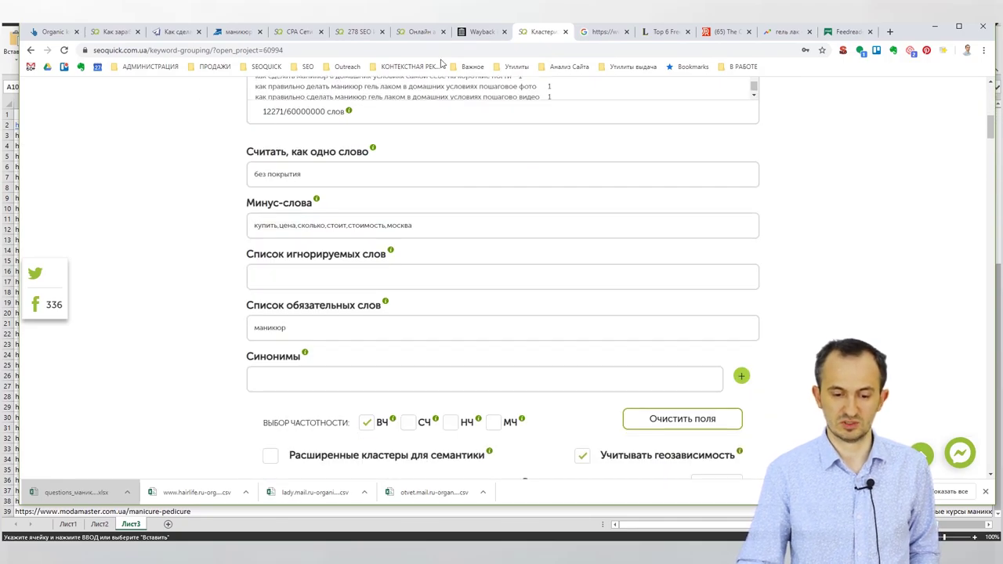
Switch to Serpstat and examine the question-word breakdown chart for "маникюр".
{"action": "left_click", "coordinate": [235, 31]}
{"action": "mouse_move", "coordinate": [700, 268]}
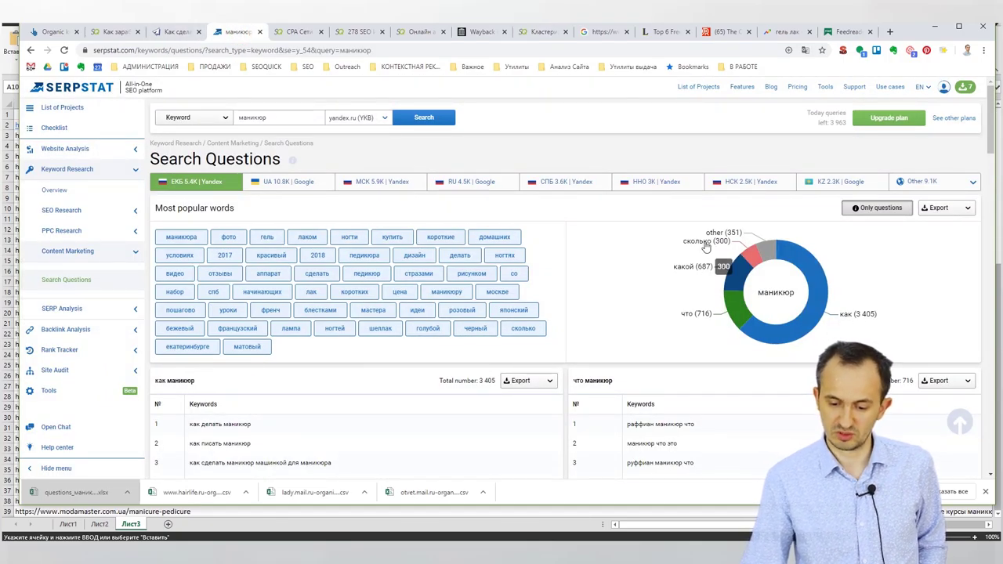
{"action": "left_click", "coordinate": [298, 32]}
{"action": "left_click", "coordinate": [357, 31]}
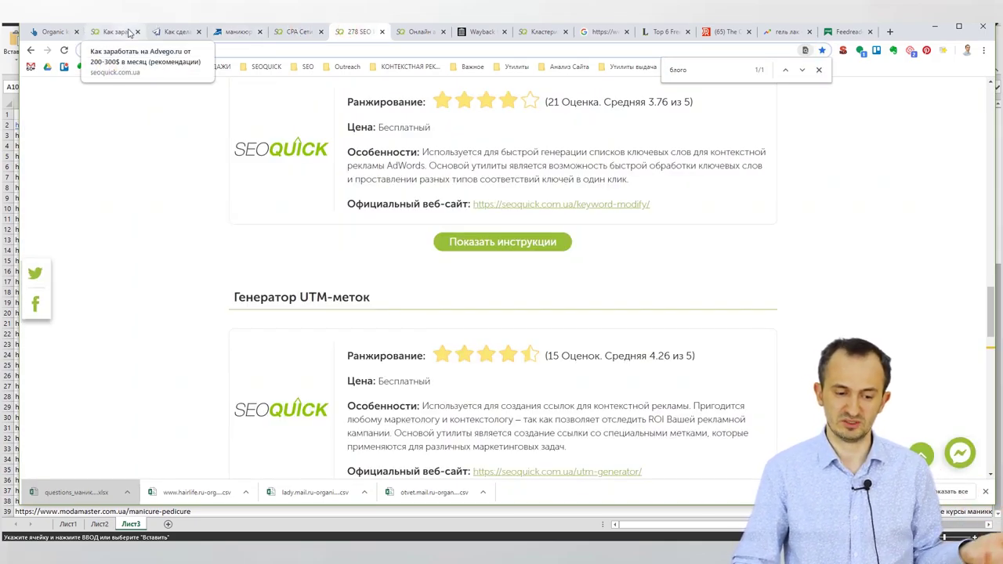
{"action": "left_click", "coordinate": [300, 32]}
{"action": "left_click", "coordinate": [116, 31]}
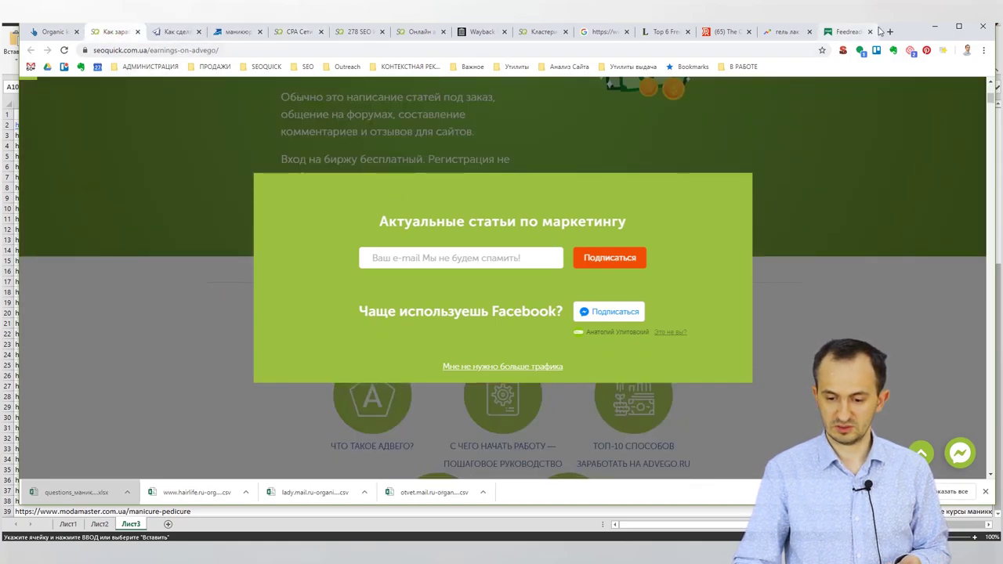
{"action": "left_click", "coordinate": [360, 38]}
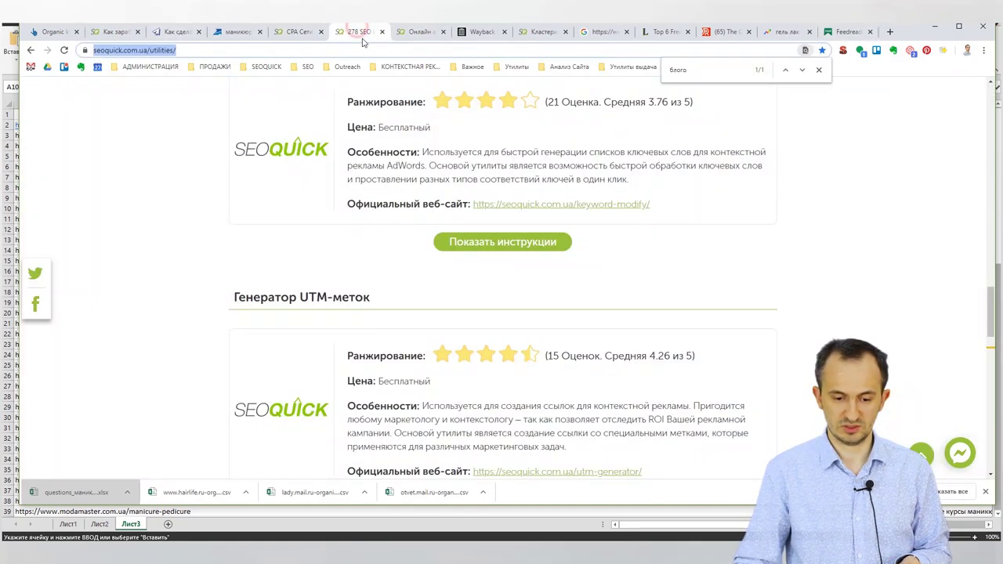
{"action": "left_click", "coordinate": [406, 35]}
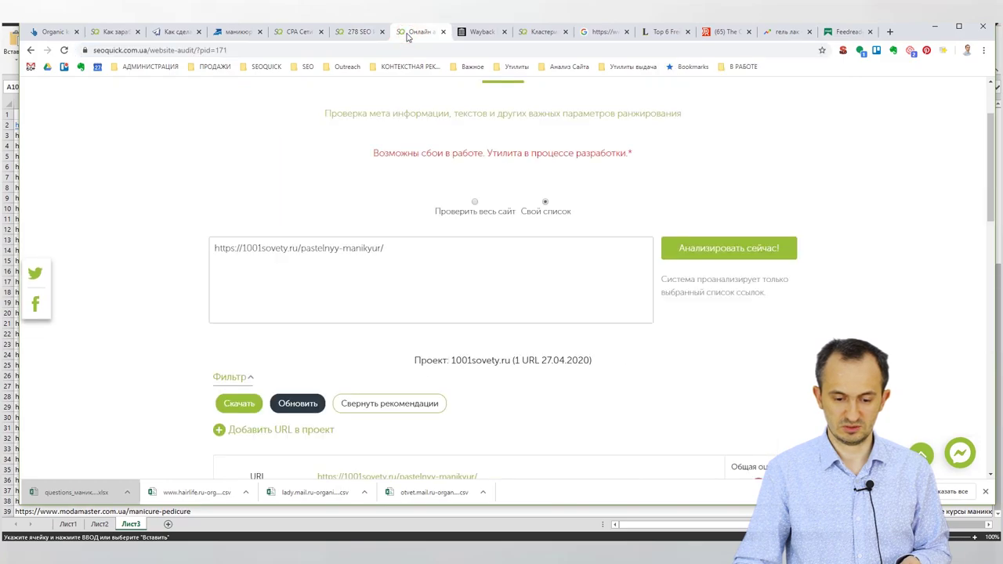
Return to the keyword grouping page and enter "как," in the ignored words list.
{"action": "left_click", "coordinate": [536, 38]}
{"action": "scroll", "coordinate": [214, 410], "scroll_direction": "up", "scroll_amount": 4}
{"action": "scroll", "coordinate": [214, 410], "scroll_direction": "down", "scroll_amount": 3}
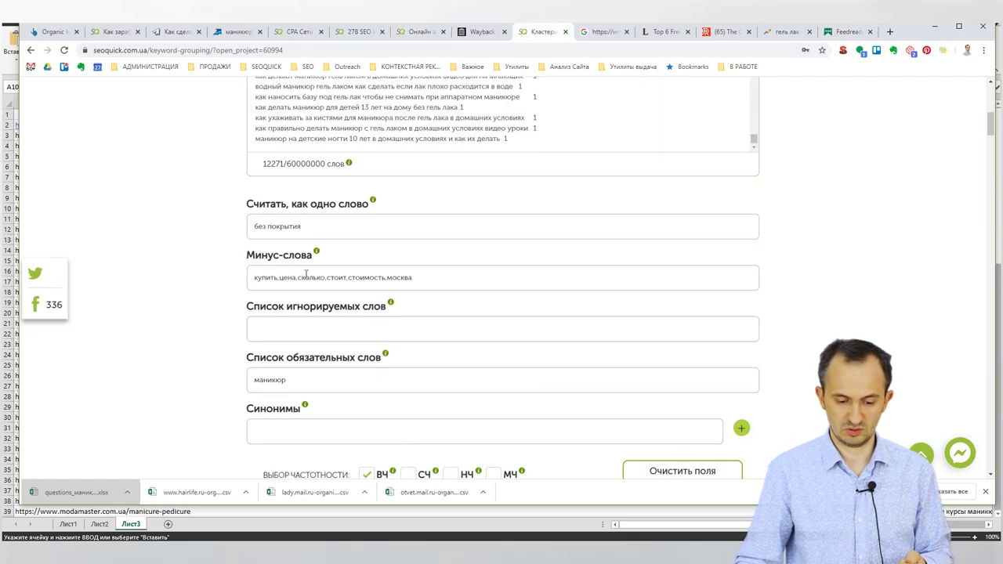
{"action": "left_click", "coordinate": [373, 321]}
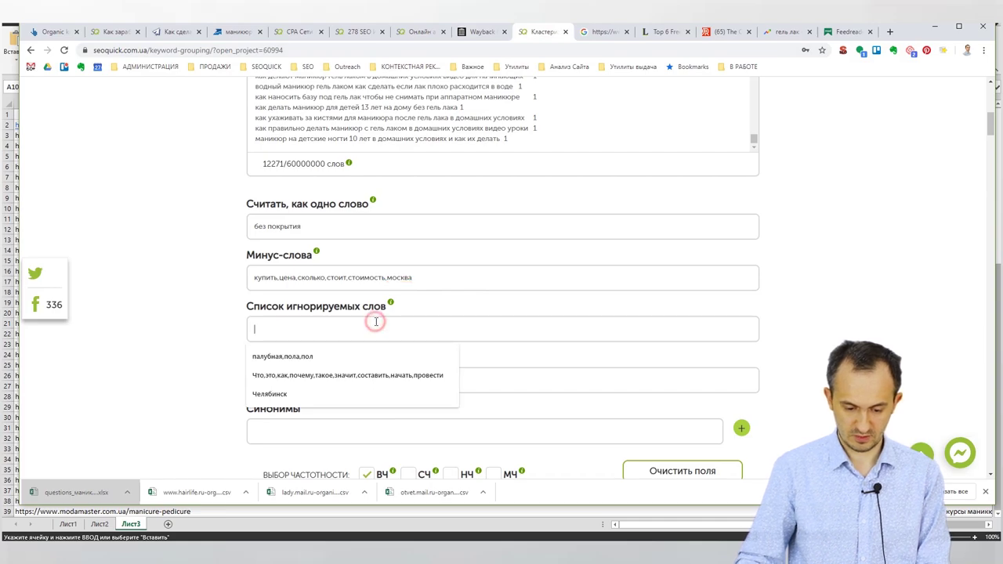
{"action": "type", "text": "как,"}
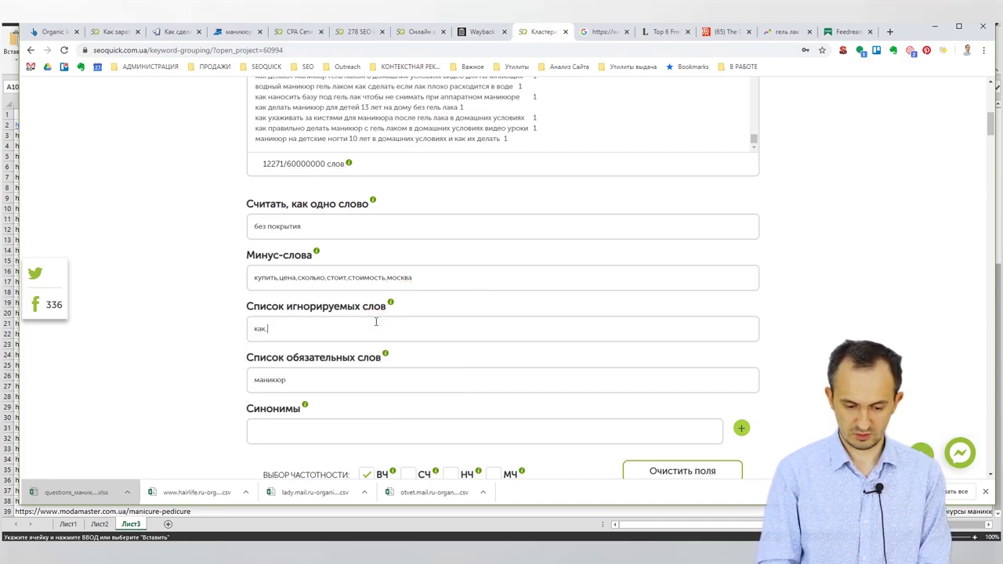